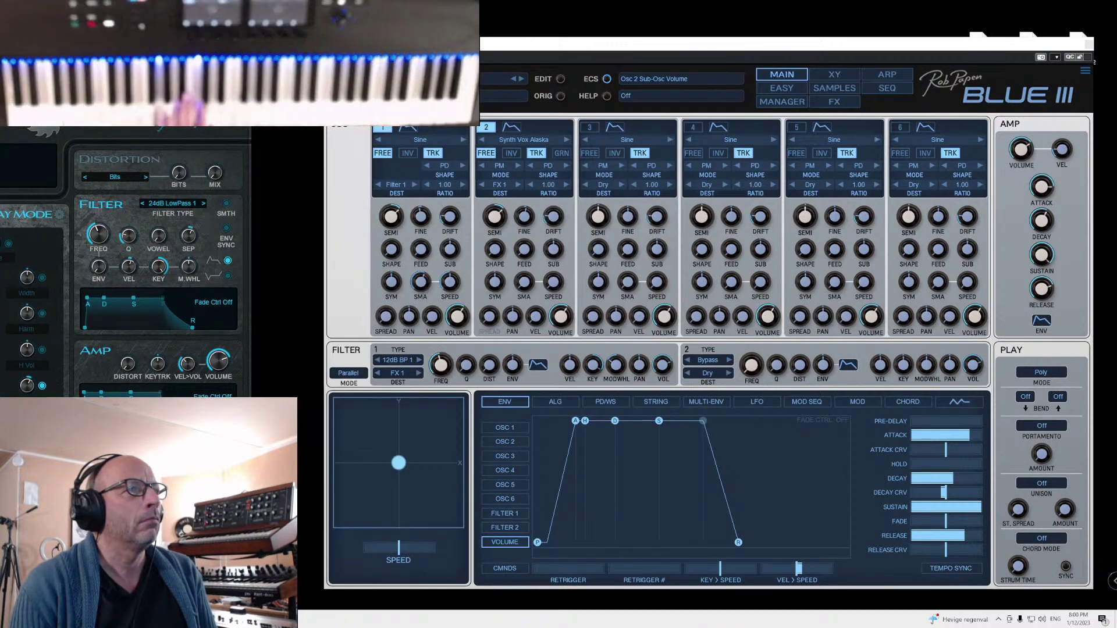
- Close the other synth's window and sweep the XY pad point to its upper-right corner and back to the centre
left_click(245, 65)
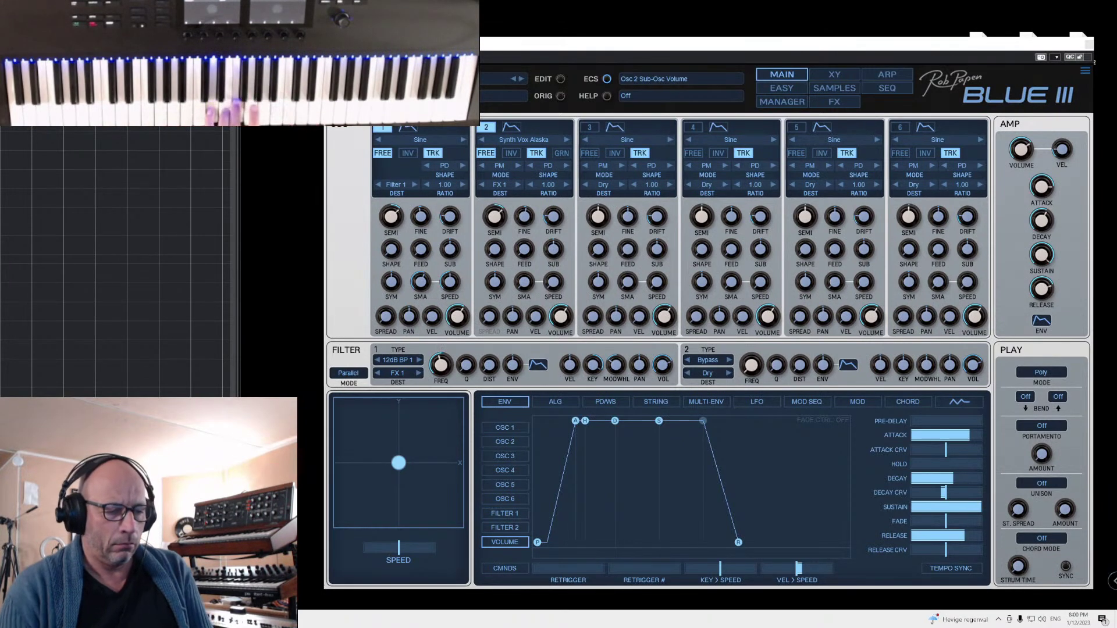
left_click_drag(402, 474, 460, 403)
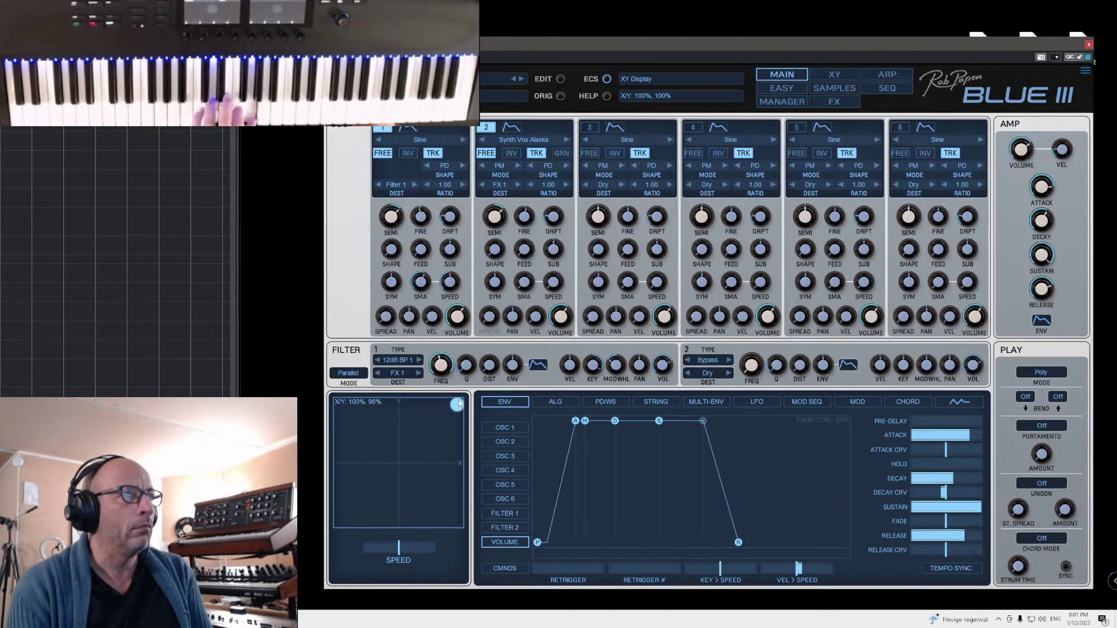
left_click_drag(460, 403, 400, 466)
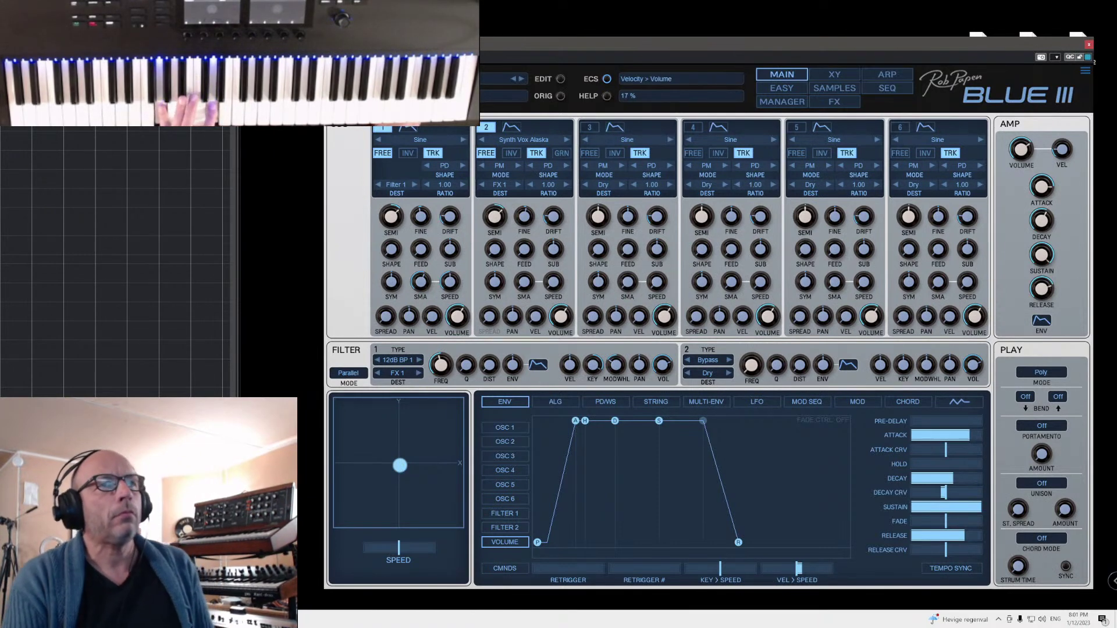
- Advance through the following presets in the current bank to audition them
left_click(522, 79)
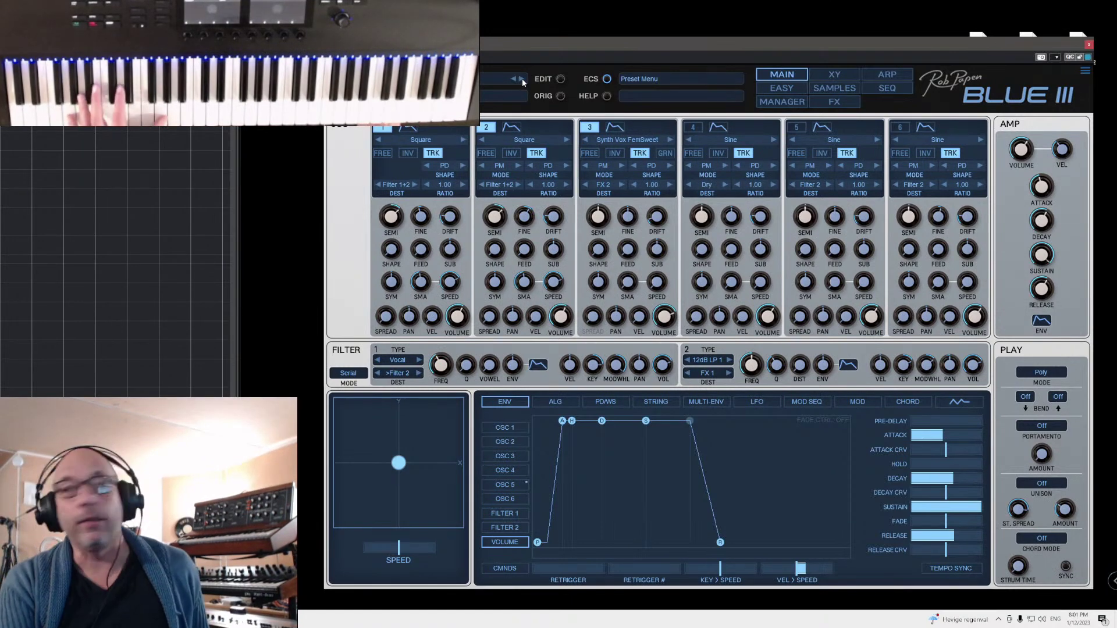
left_click(522, 79)
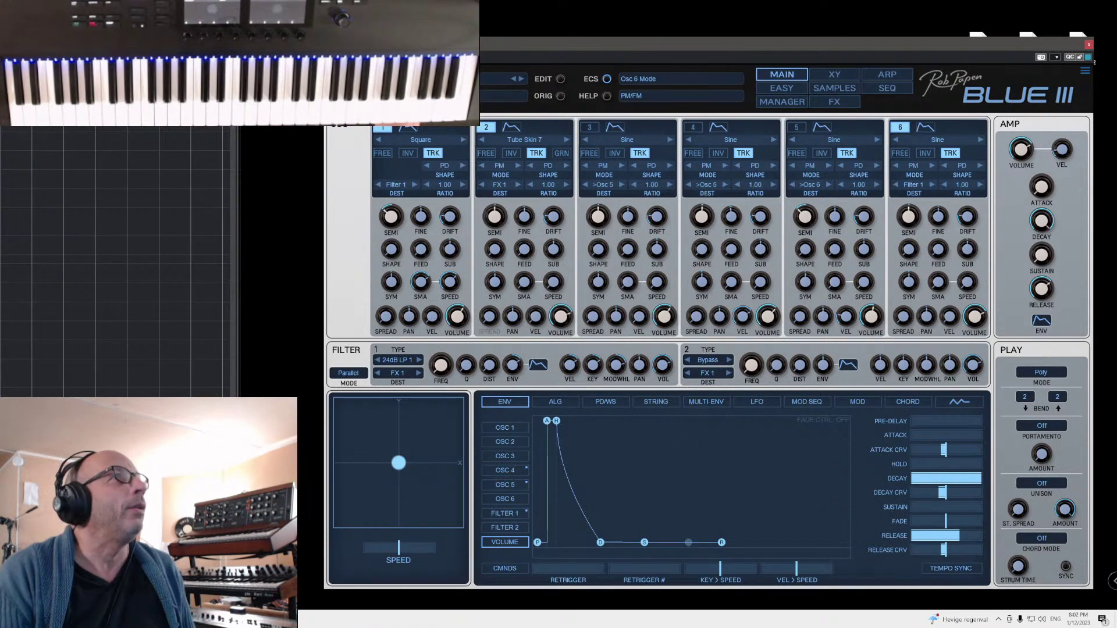
- Close the synth window, switch to the browser with the Sad but Blue soundbank page, and enlarge it to fill most of the screen
key("alt+F4")
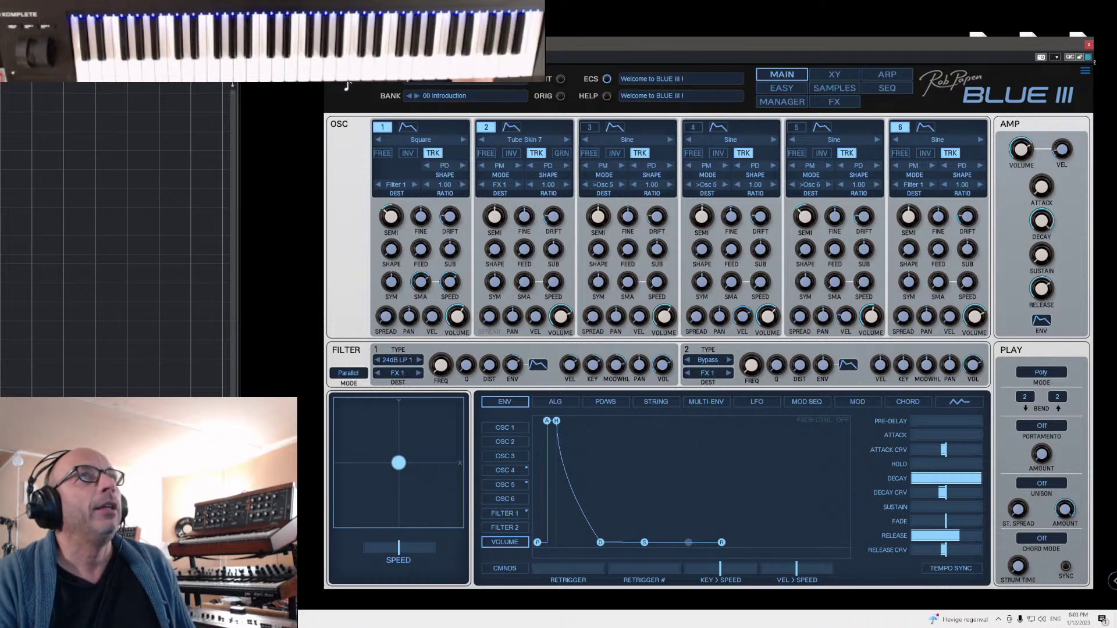
left_click(1089, 44)
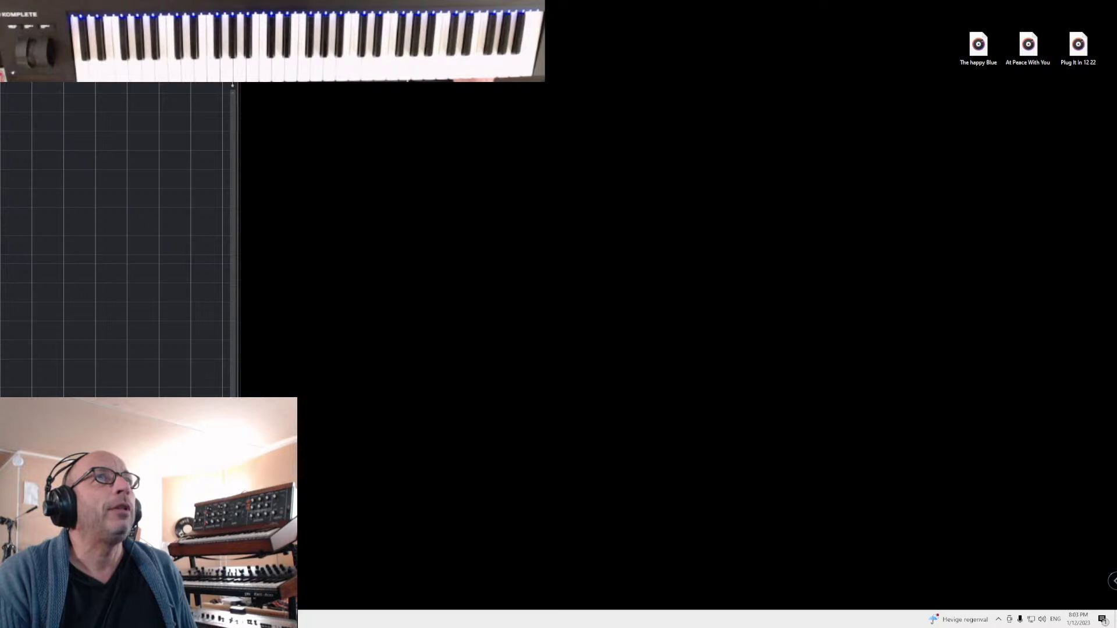
left_click_drag(1116, 93, 572, 23)
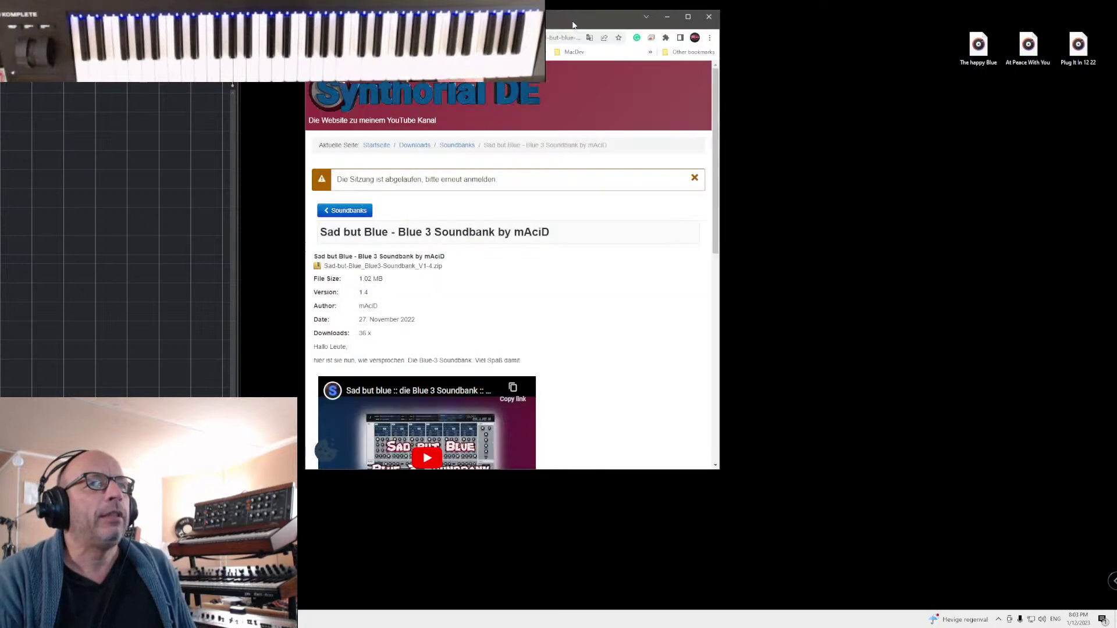
left_click_drag(721, 471, 1083, 567)
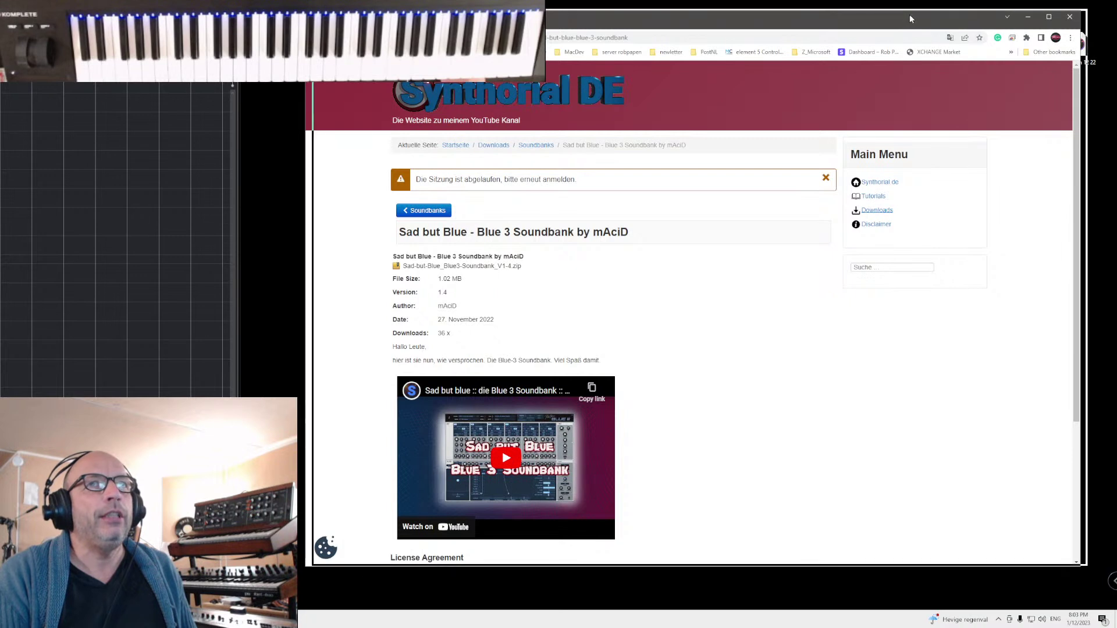
left_click_drag(927, 10, 952, 6)
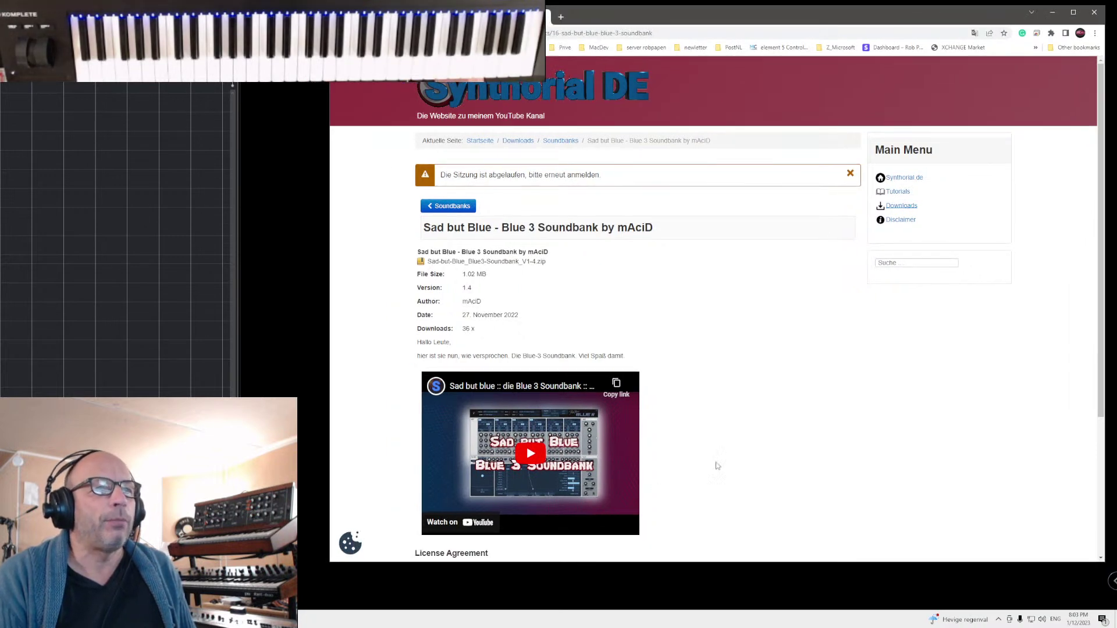
- Review the soundbank's download details, preview video and license agreement on the web page
scroll(713, 464, "down", 1)
scroll(713, 464, "down", 3)
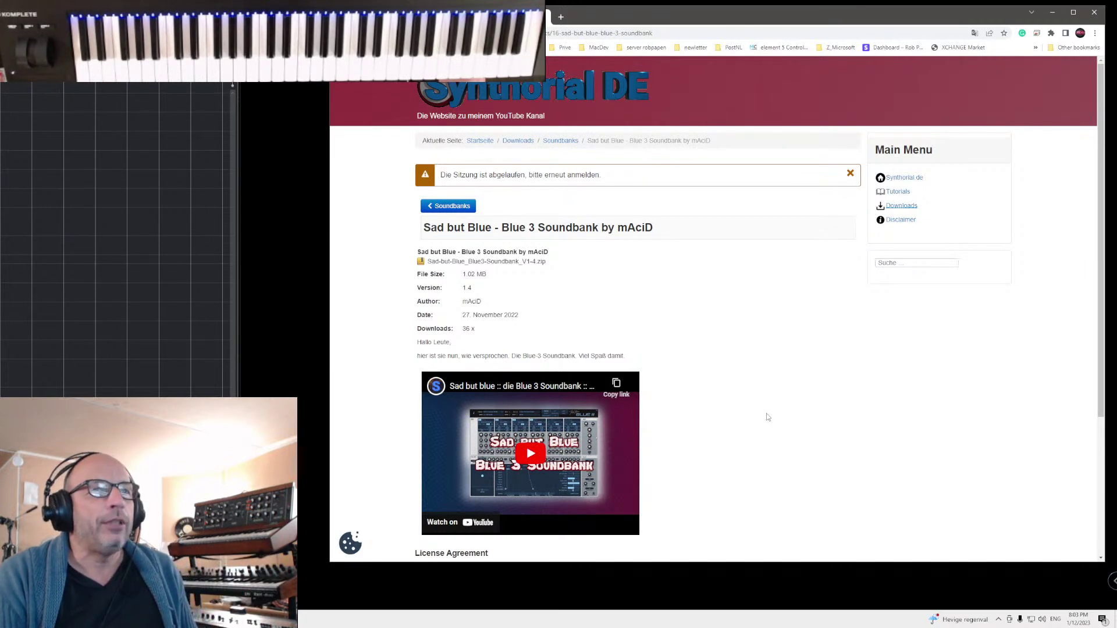
scroll(768, 418, "down", 2)
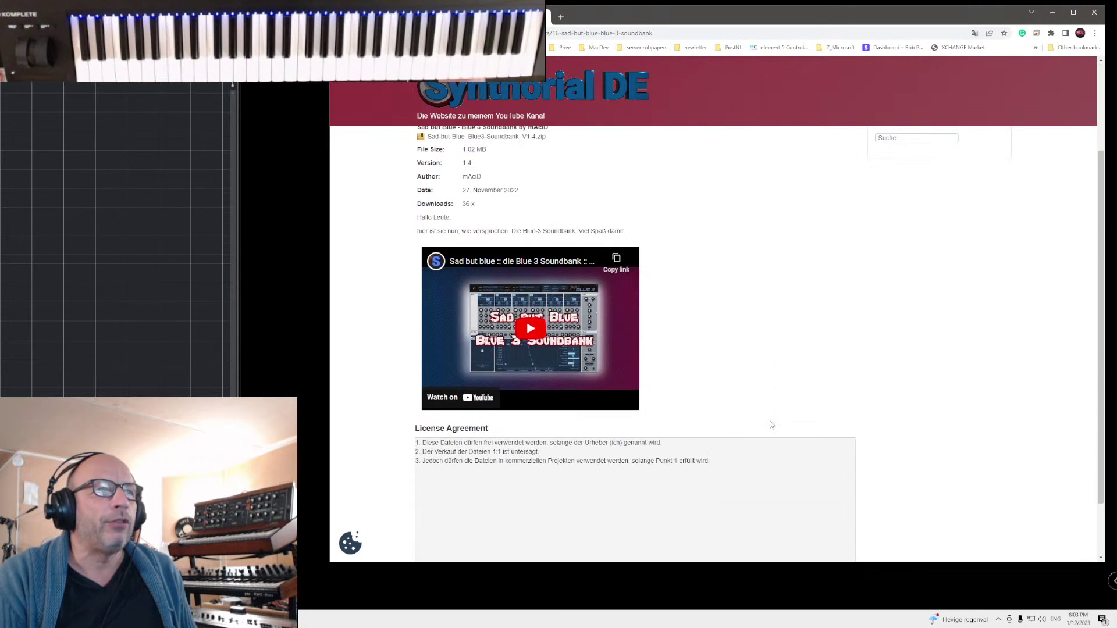
scroll(770, 425, "up", 2)
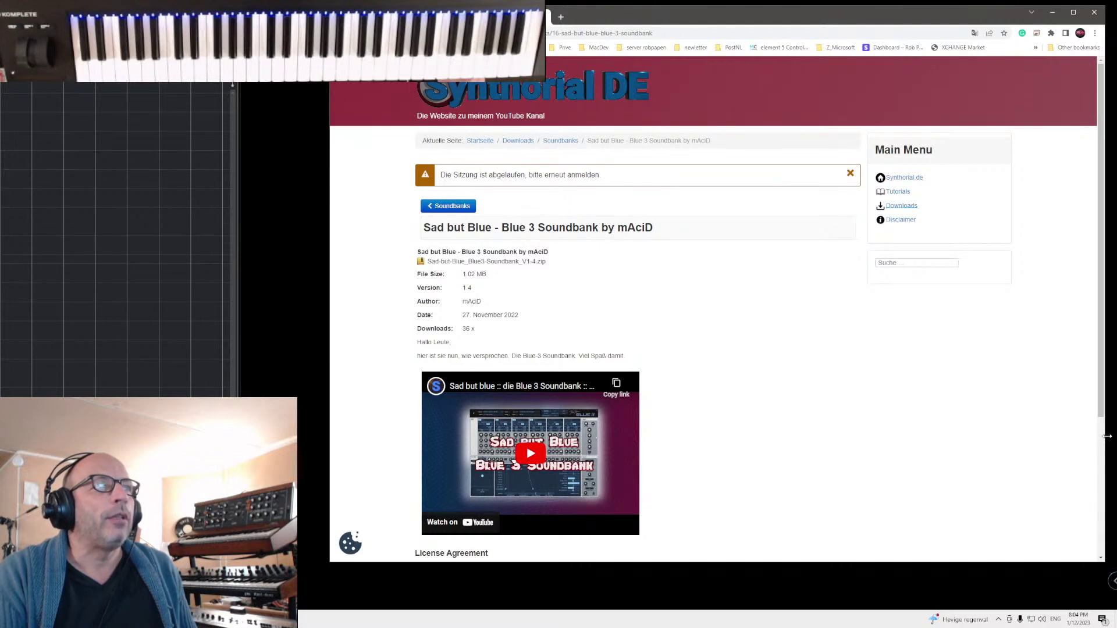
- Shrink the browser window in width and height and move it off this screen
left_click_drag(1107, 436, 783, 448)
left_click_drag(733, 564, 758, 396)
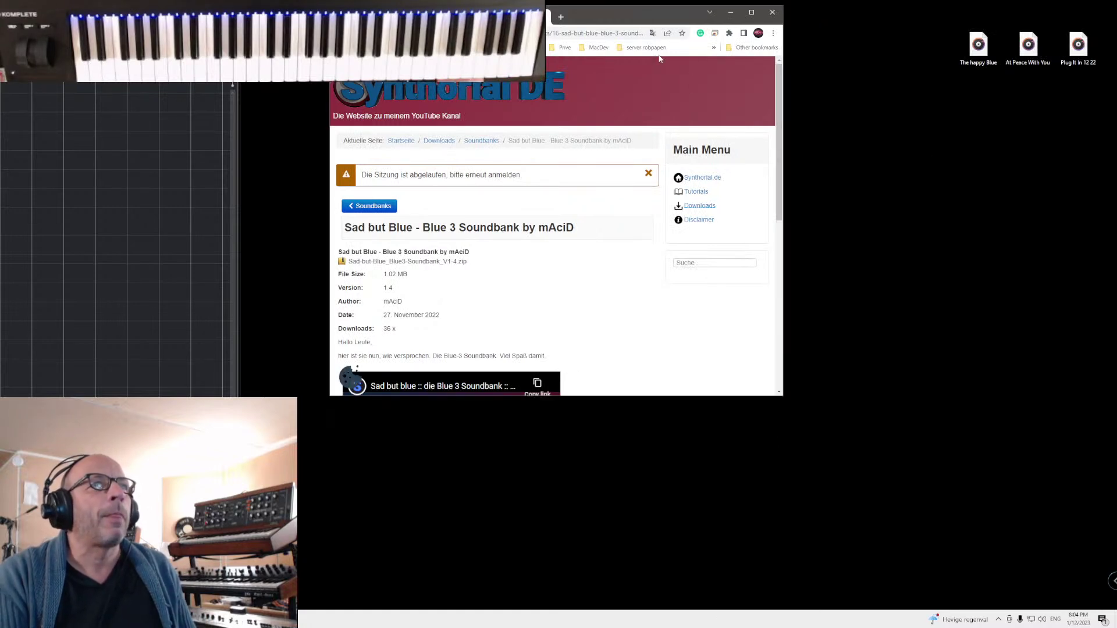
left_click_drag(633, 20, 1116, 39)
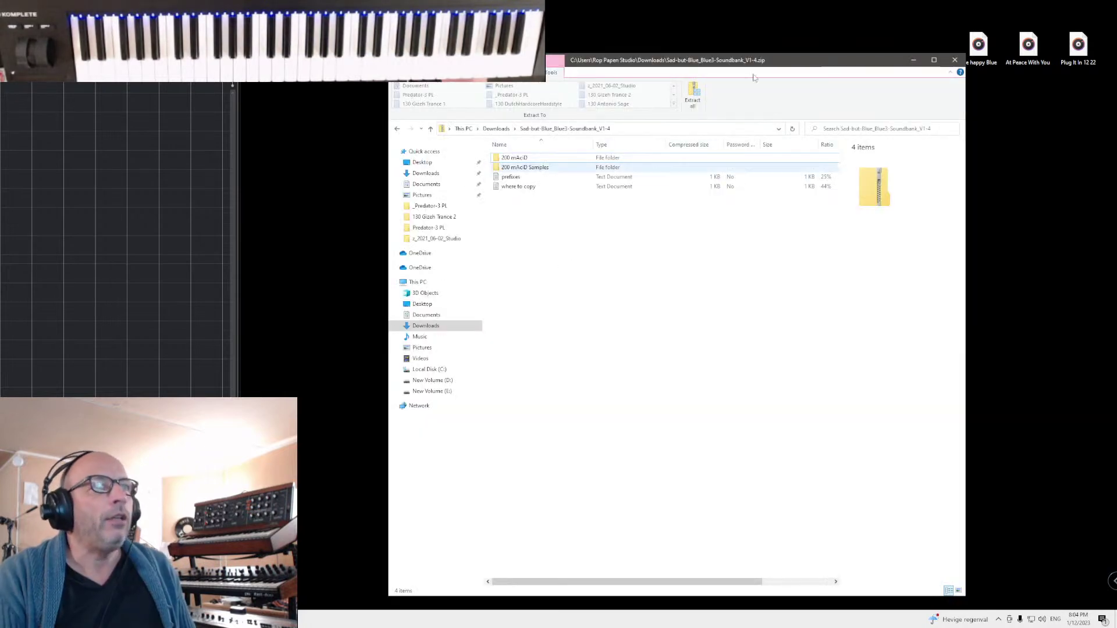
- Inspect the 200 mAciD and 200 mAciD Samples folders inside Sad-but-Blue_Blue3-Soundbank_V1-4.zip
left_click_drag(850, 61, 922, 62)
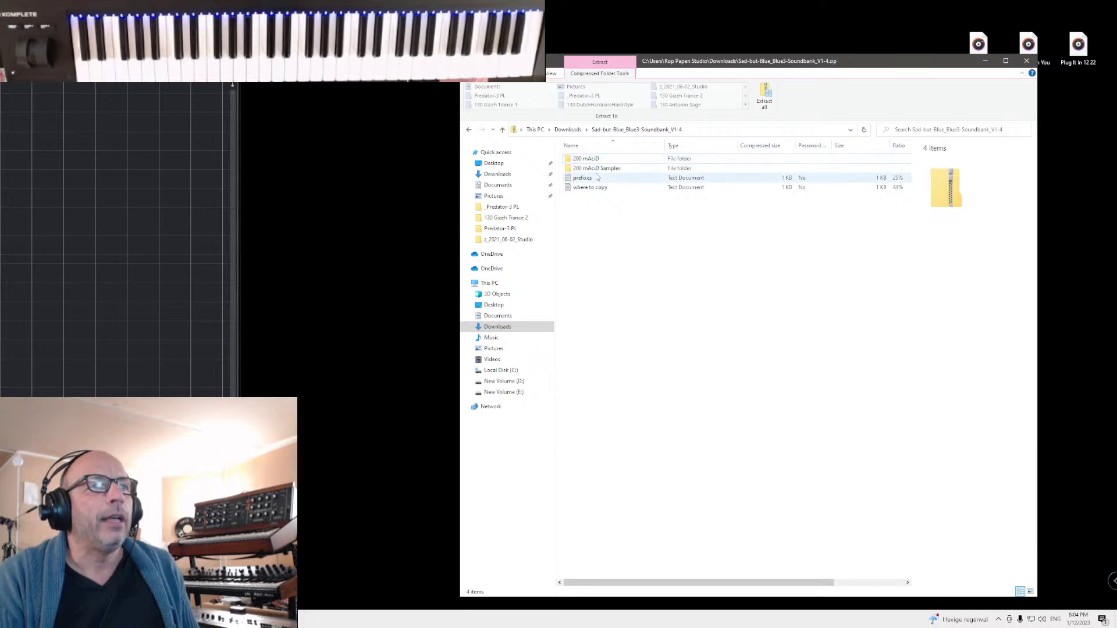
double_click(570, 159)
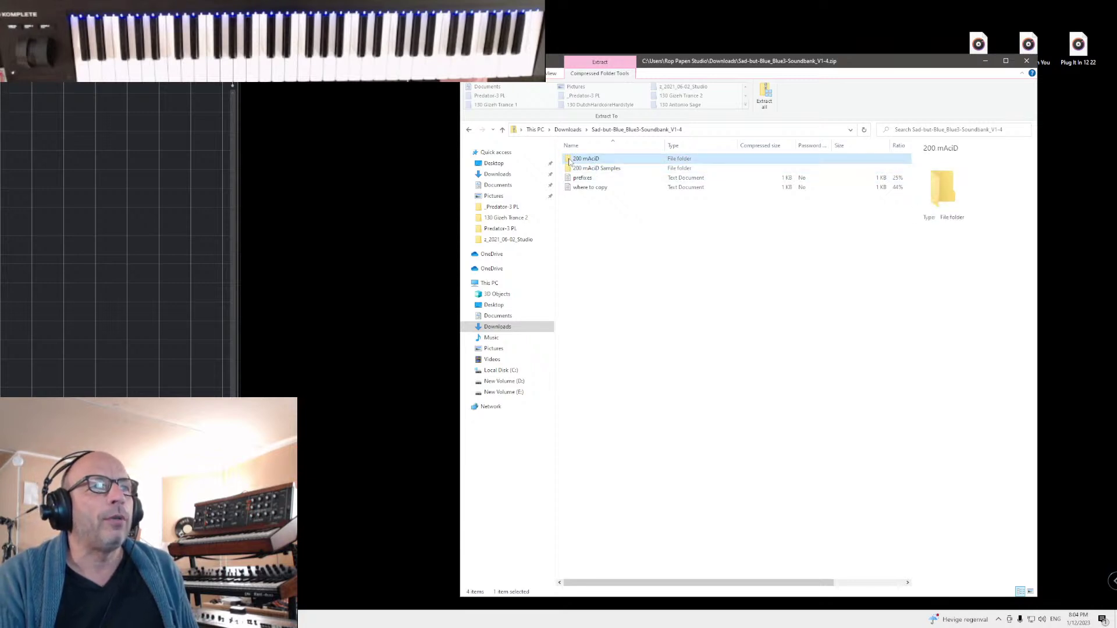
key("alt+Left")
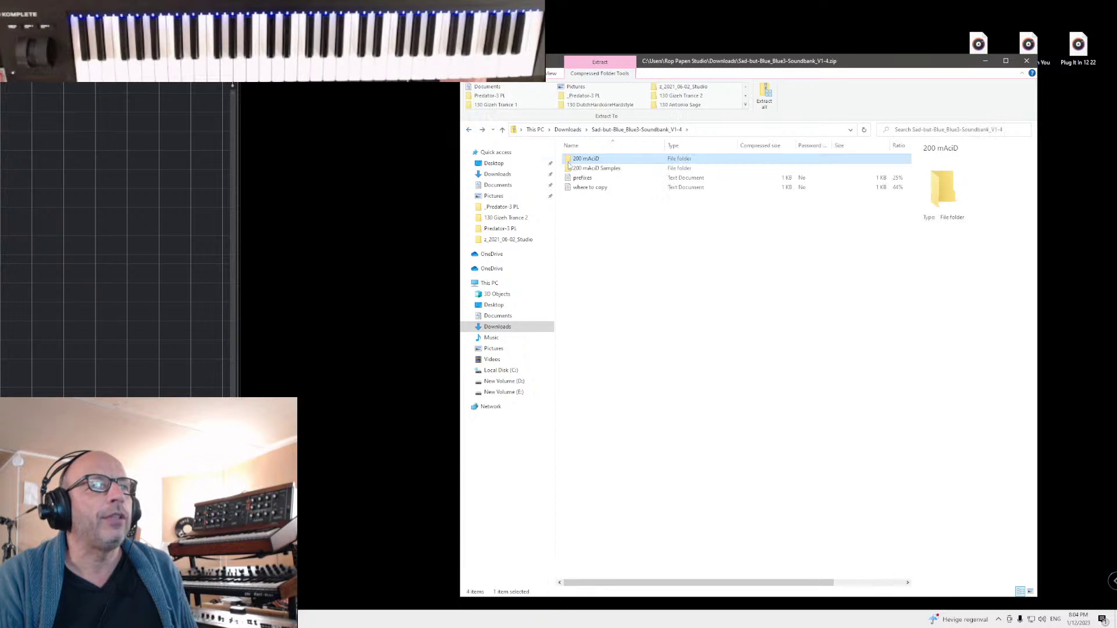
double_click(576, 168)
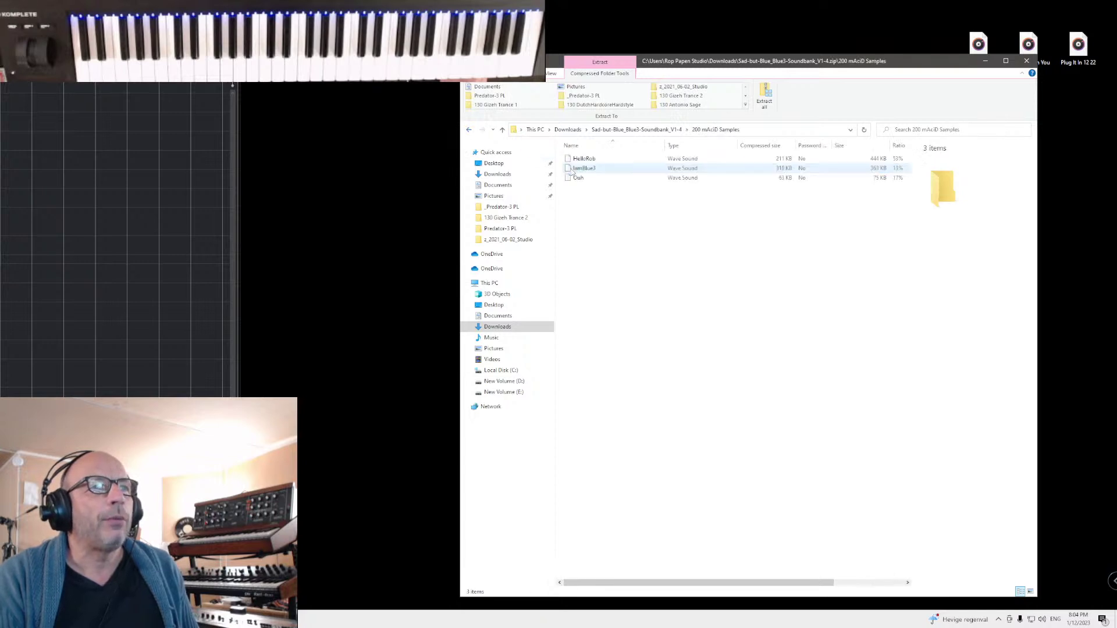
left_click(469, 131)
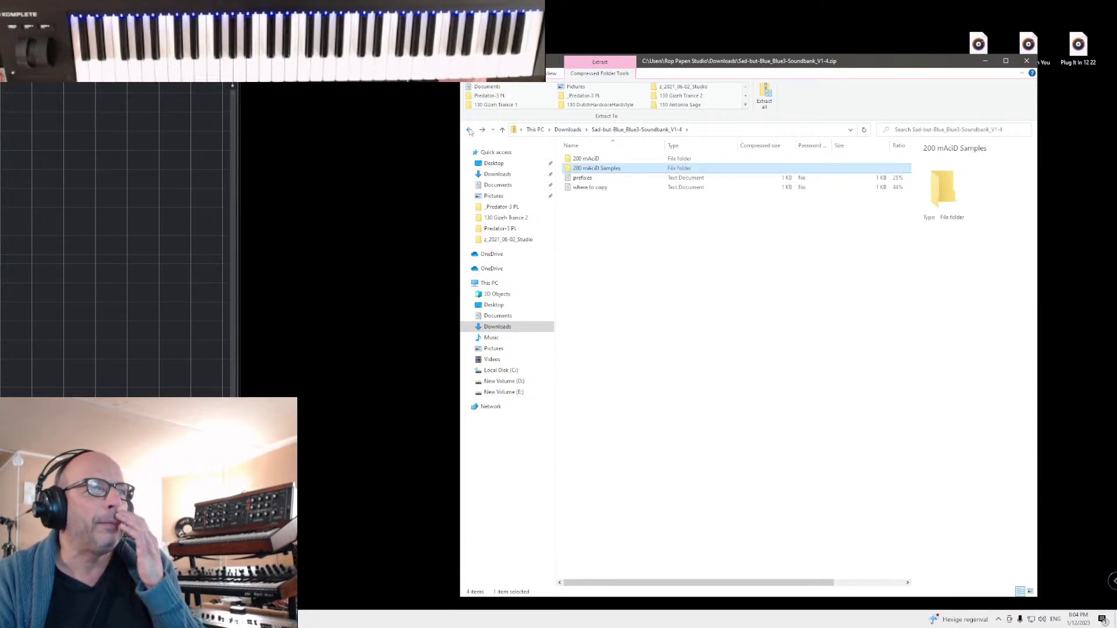
- Read the archive's "where to copy" and "prefixes" text files without reloading changed files, and minimize the text editor
double_click(573, 188)
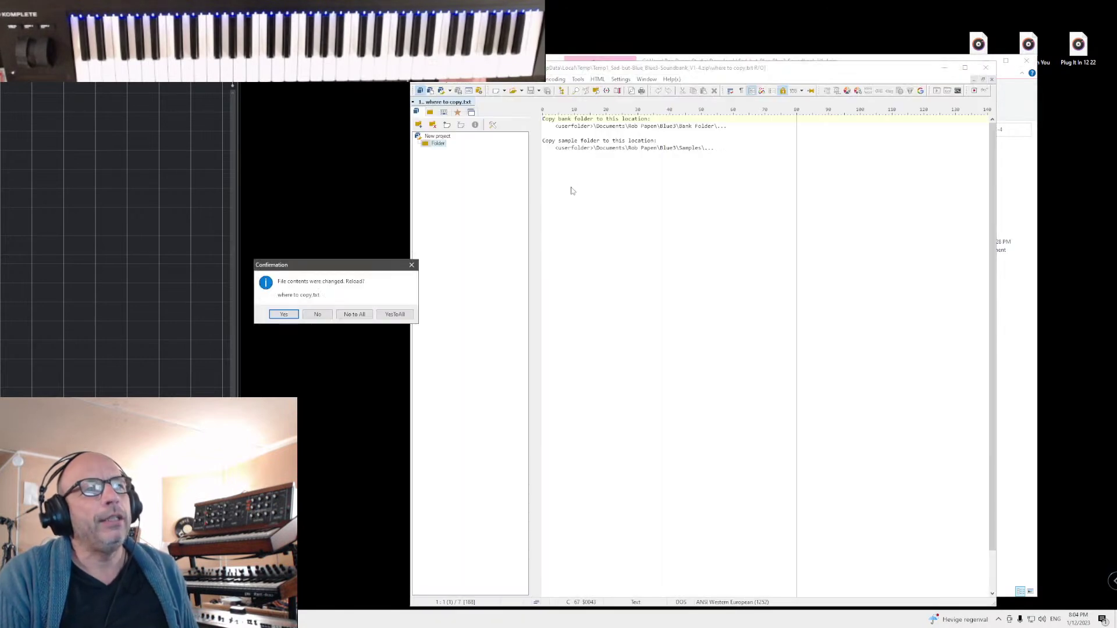
left_click(355, 318)
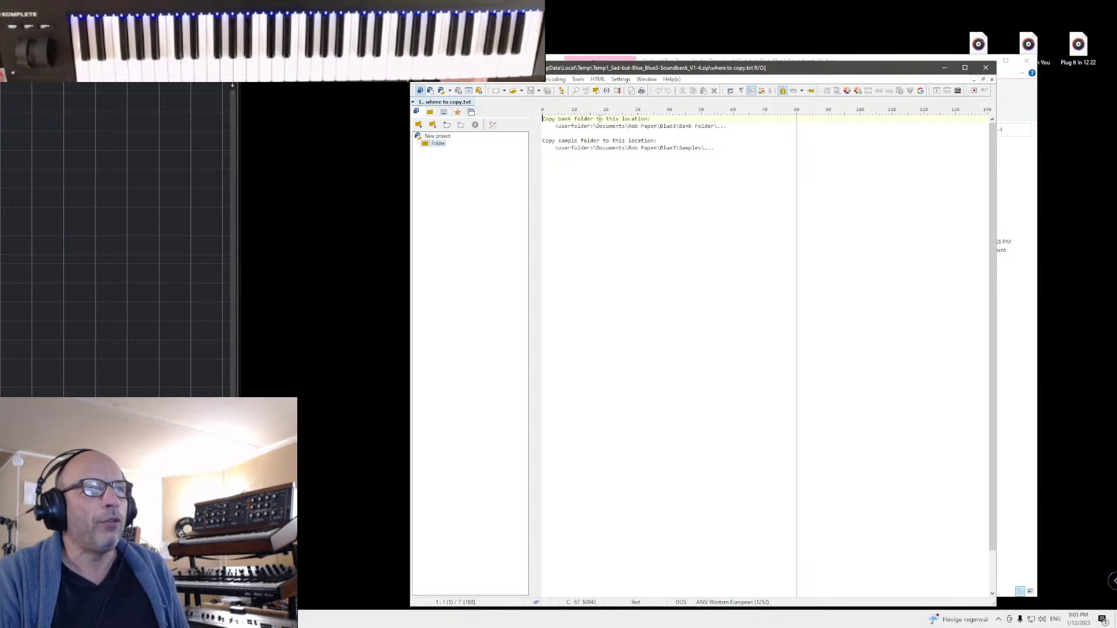
left_click(947, 68)
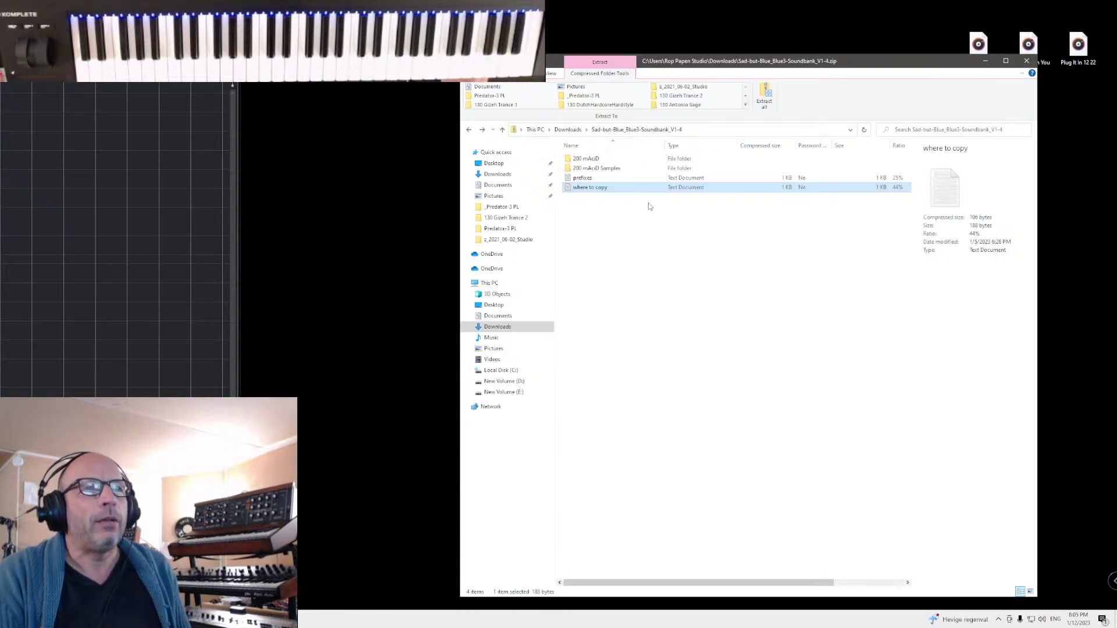
double_click(568, 178)
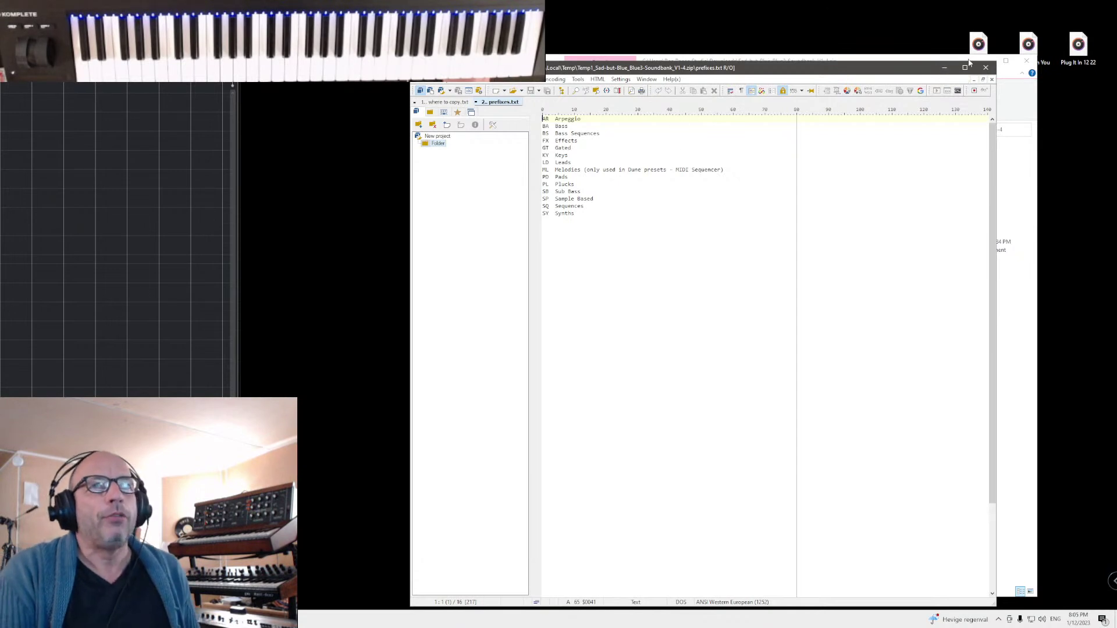
left_click(944, 68)
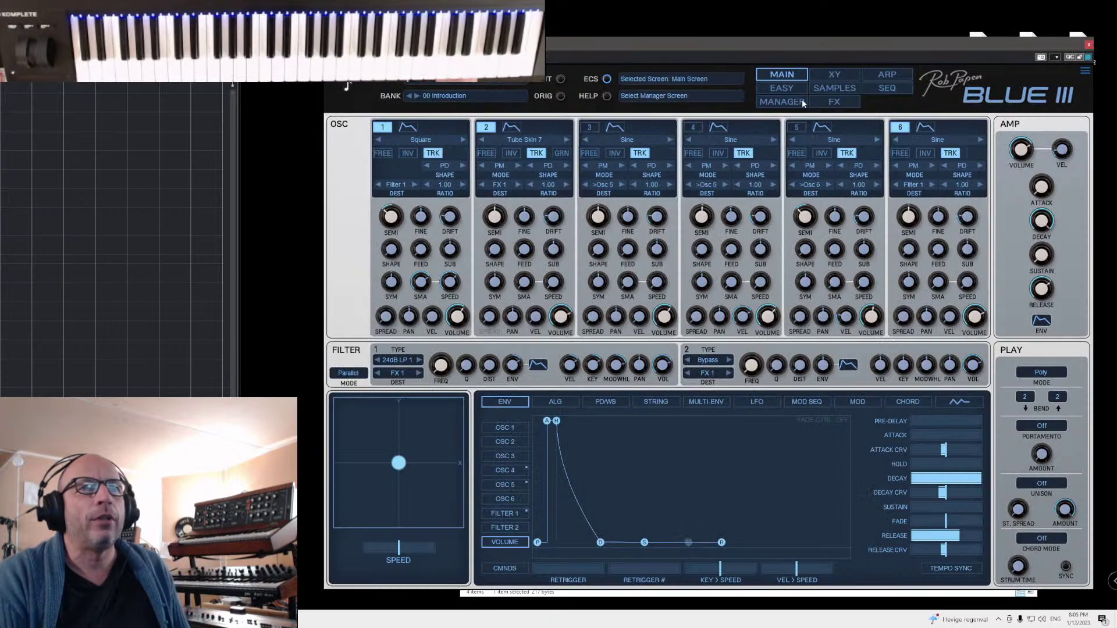
- Switch to Blue III and load the 200 mAciD bank in the bank manager
left_click(802, 100)
scroll(1068, 190, "down", 1)
scroll(1068, 189, "down", 7)
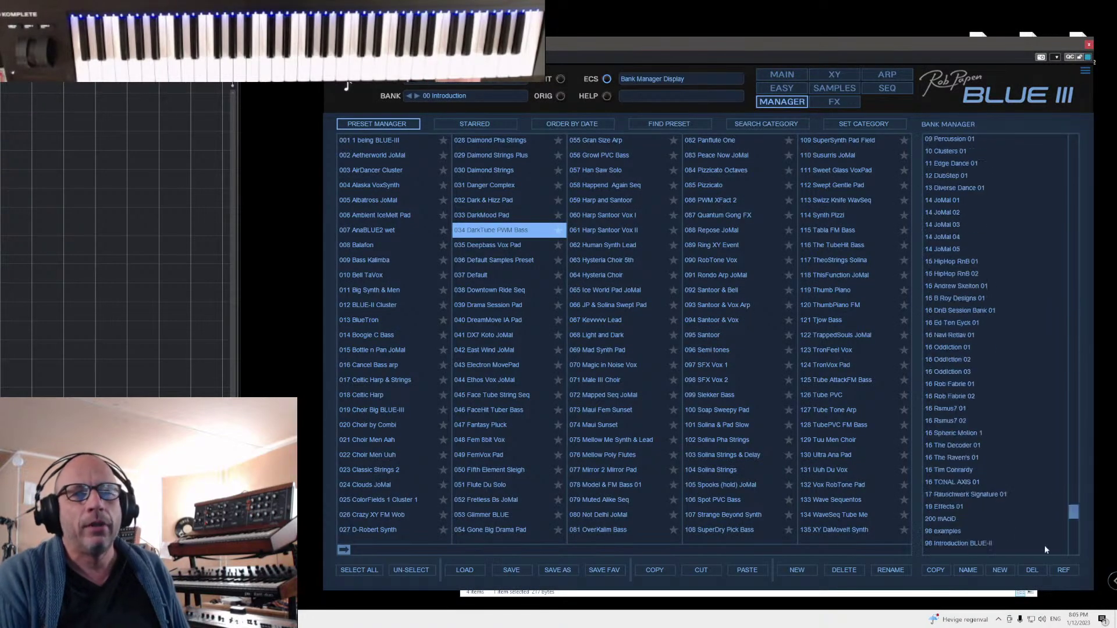
left_click(937, 496)
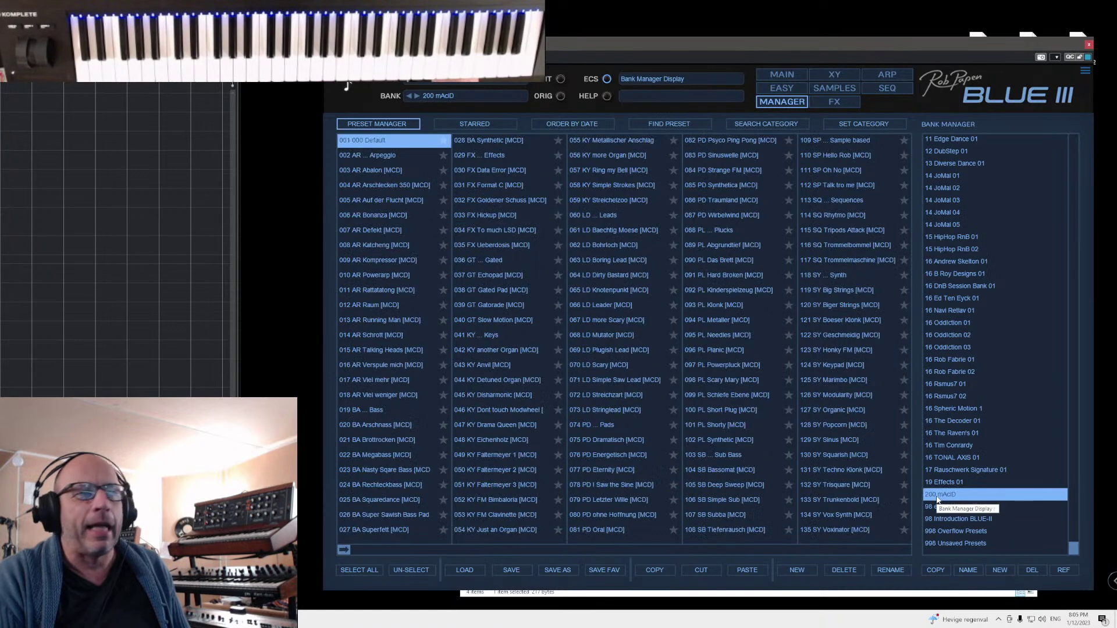
- Audition the AR Arpeggio preset, load preset 003 AR Abalon [MCD], and show the main synth screen
left_click(351, 154)
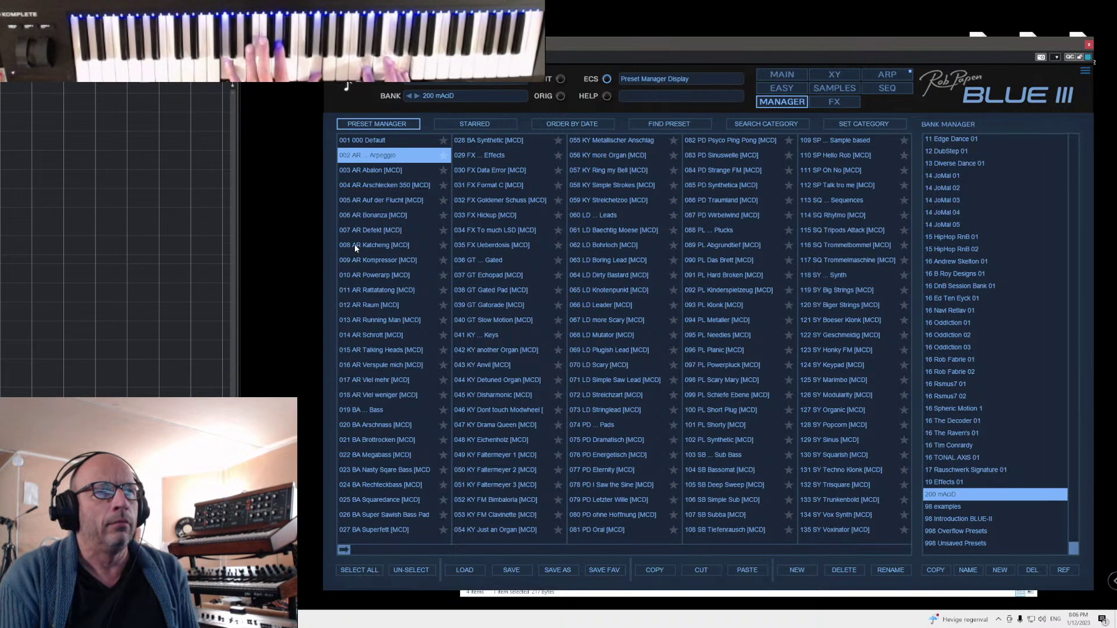
left_click(373, 170)
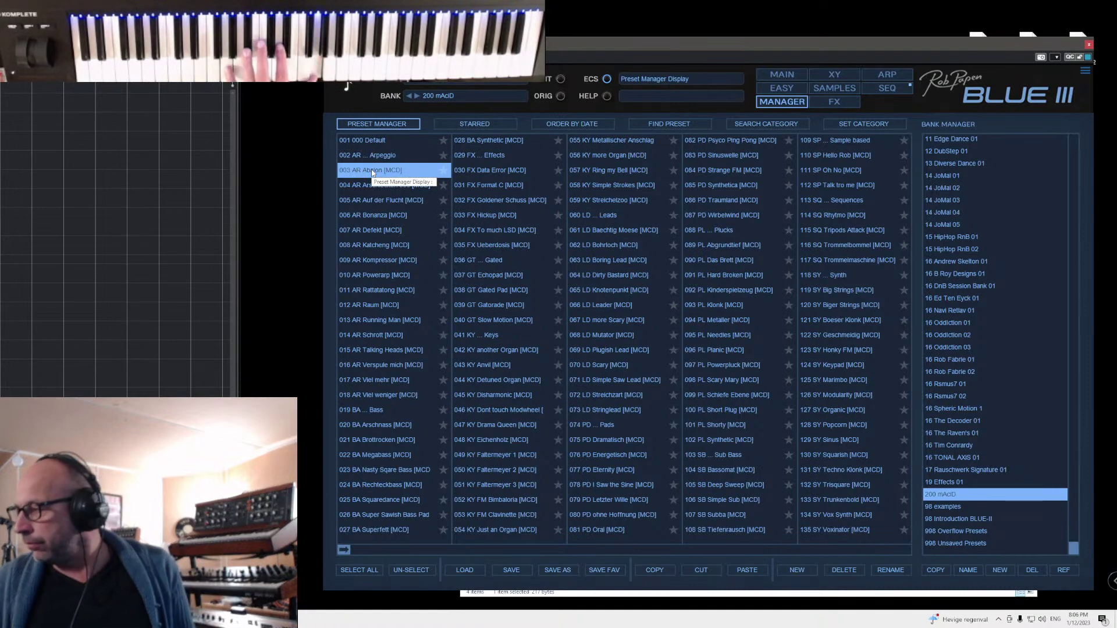
left_click(783, 74)
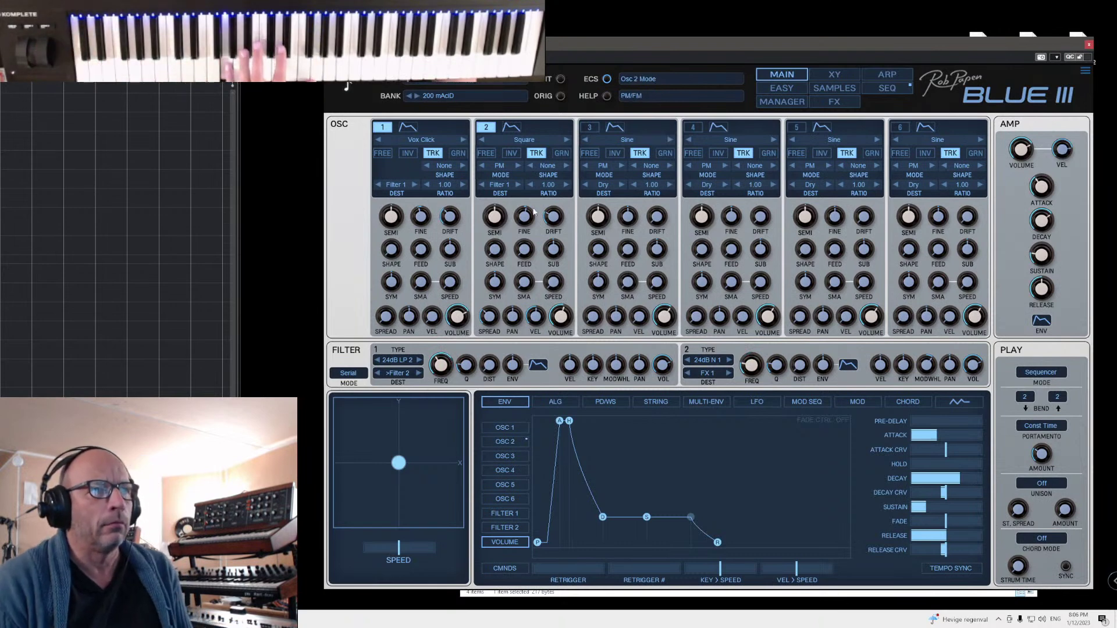
- Try moving the XY pad point on the main screen and check the XY screen's modulation assignments
left_click_drag(405, 424, 400, 464)
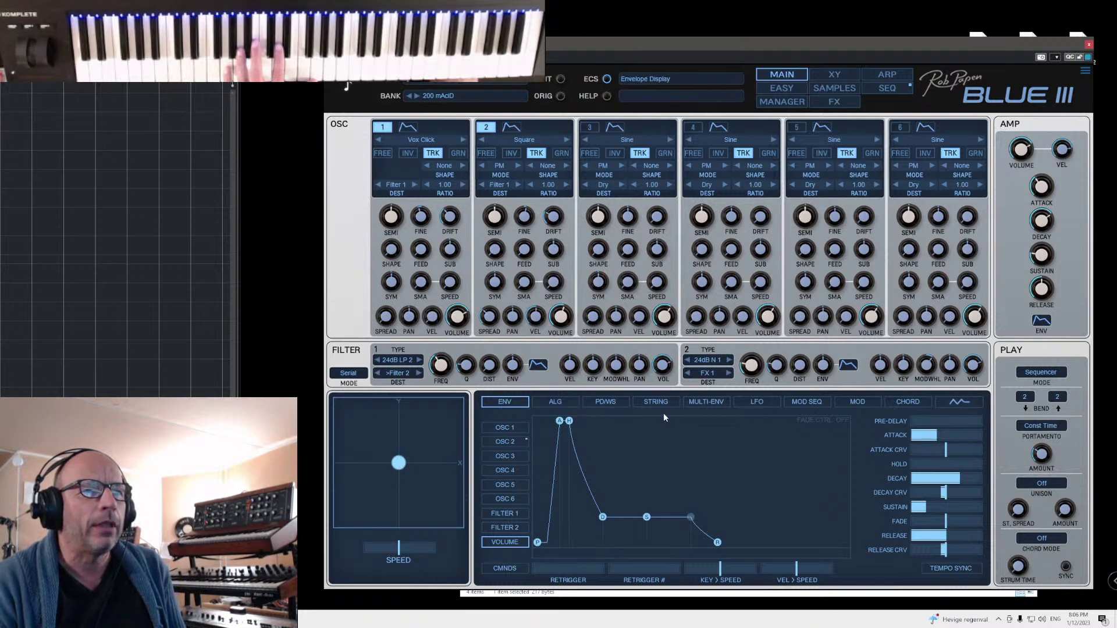
left_click(834, 75)
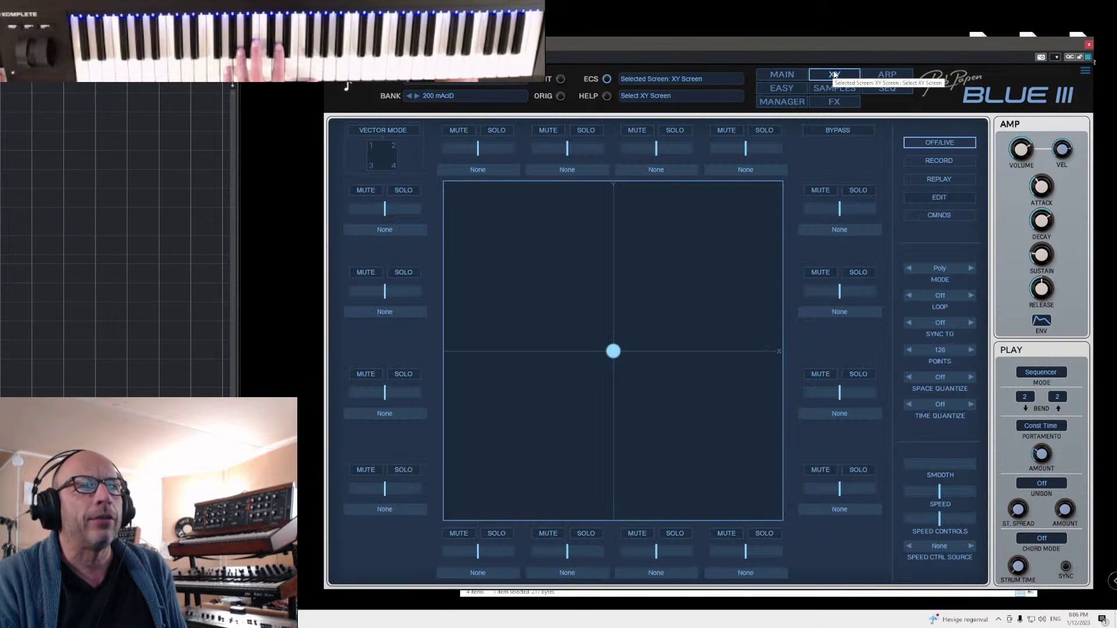
left_click(789, 81)
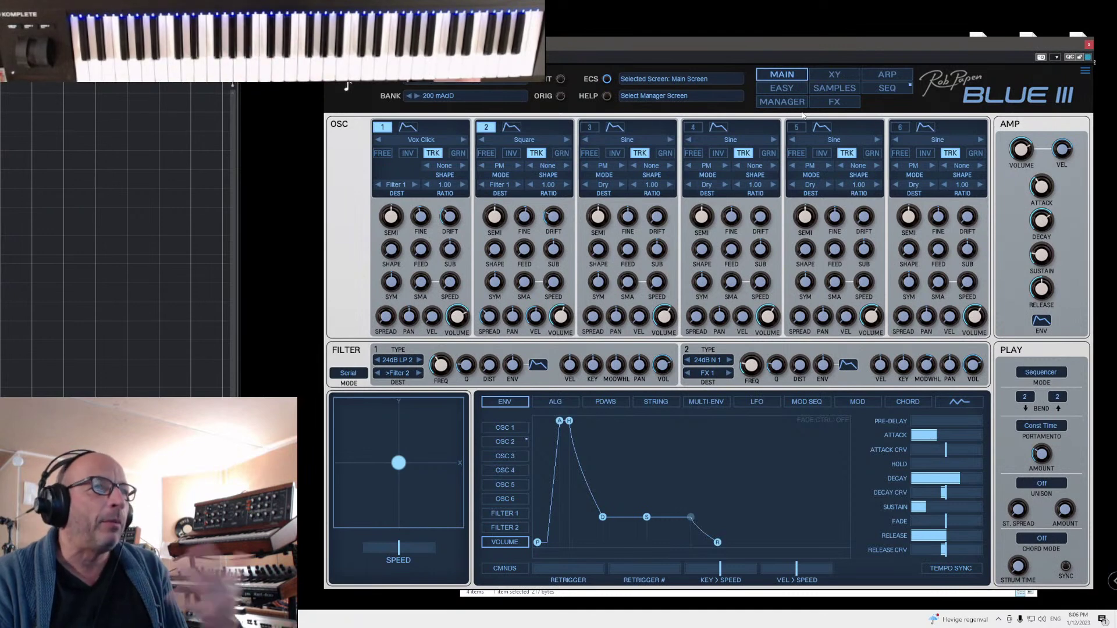
left_click_drag(404, 472, 430, 443)
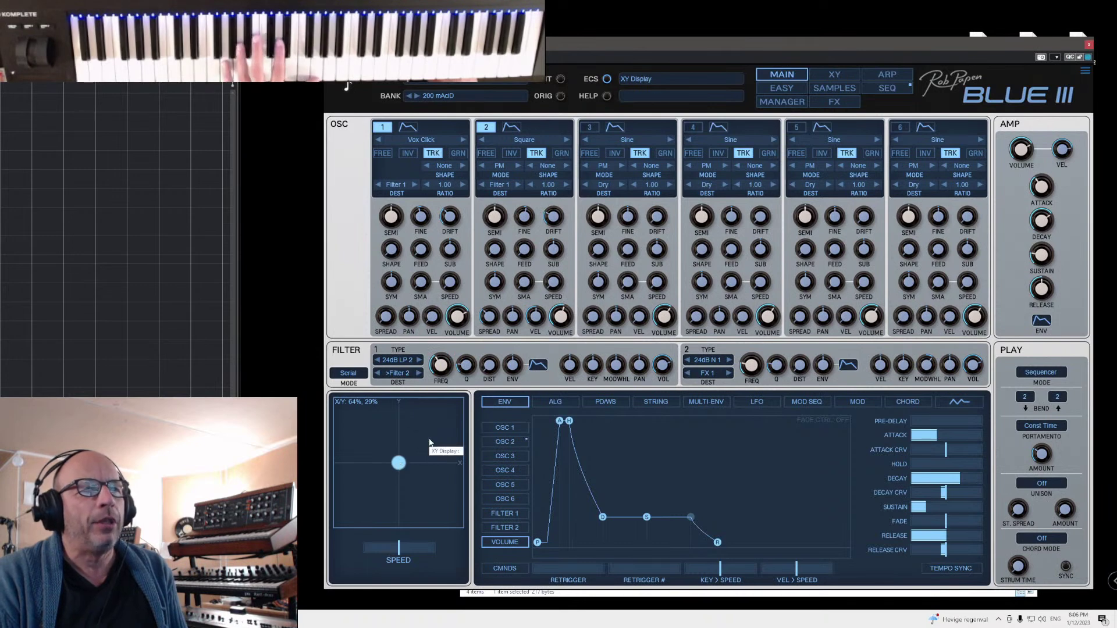
left_click(836, 75)
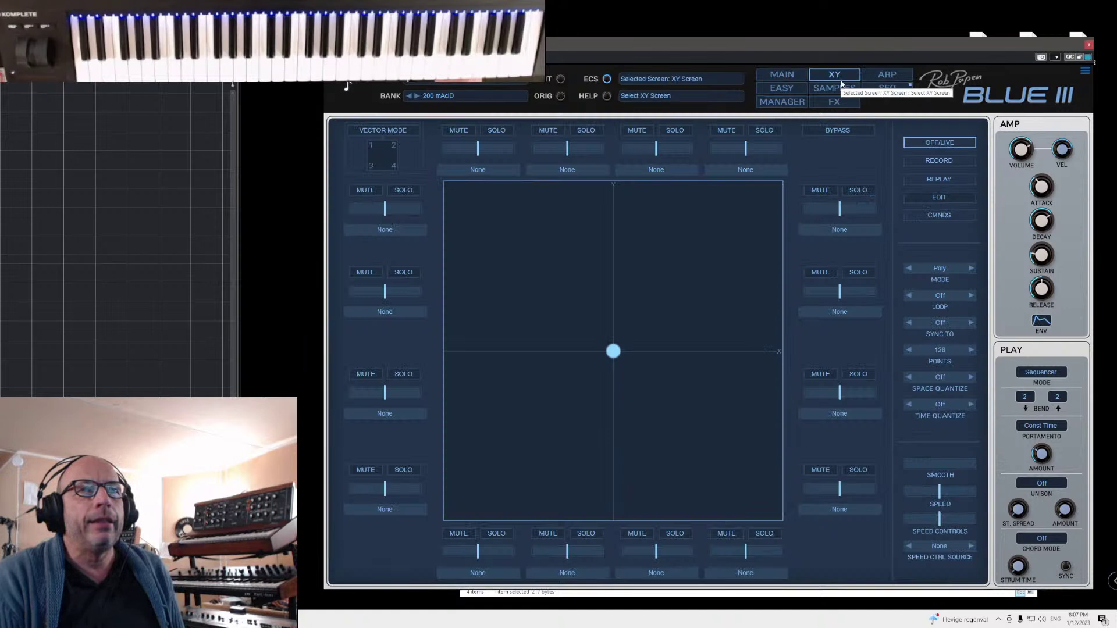
- Try to load the XY path file FM_Targets01.xyp into the XY screen
left_click(941, 215)
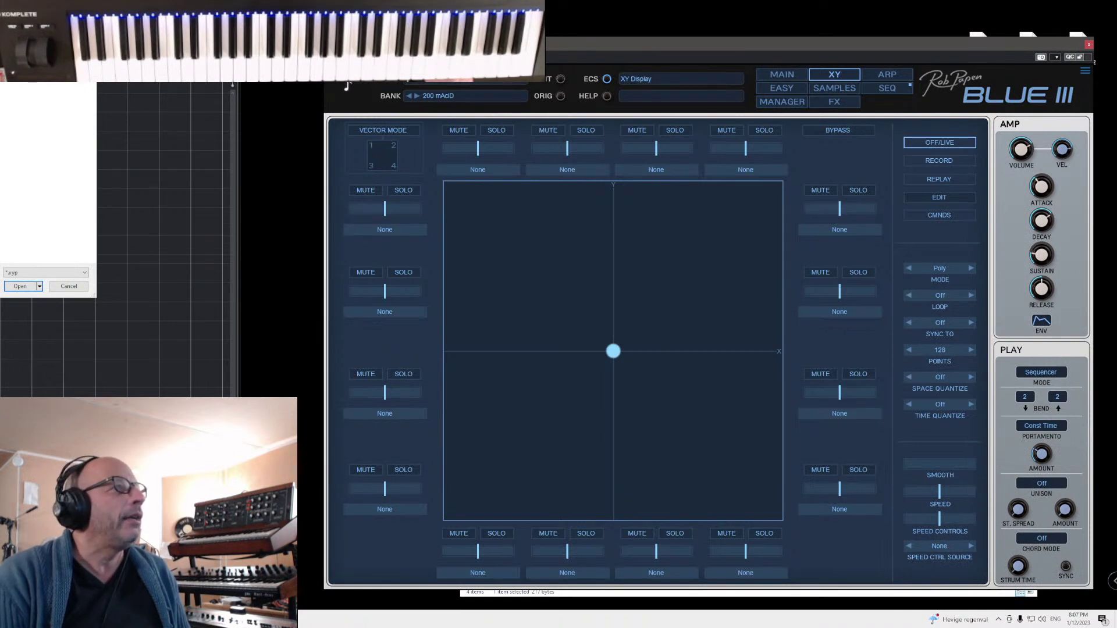
left_click(563, 195)
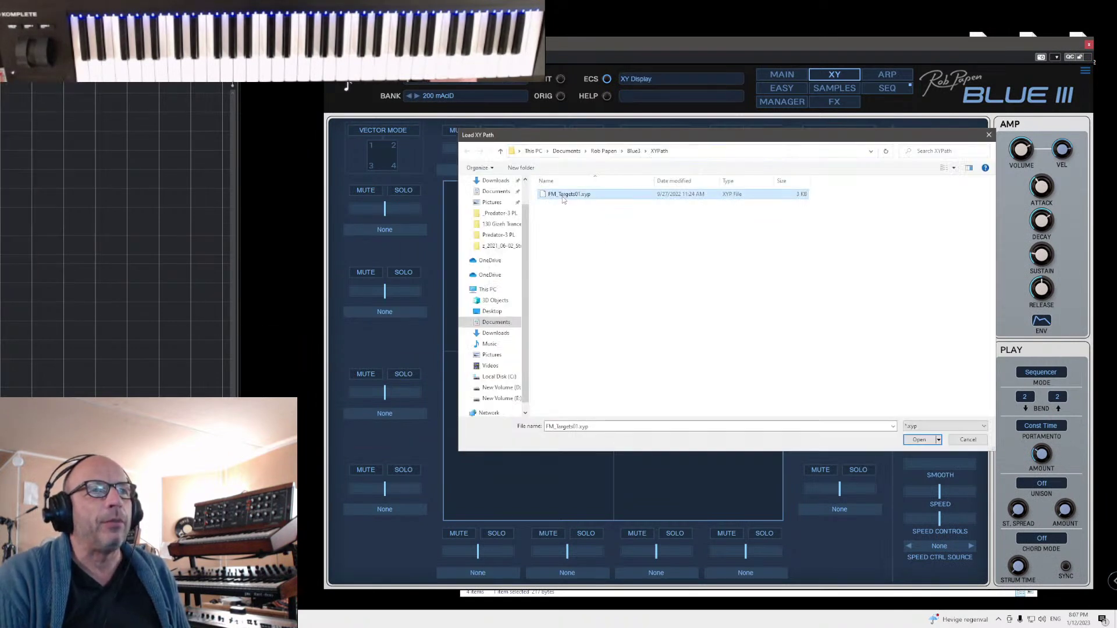
left_click(914, 440)
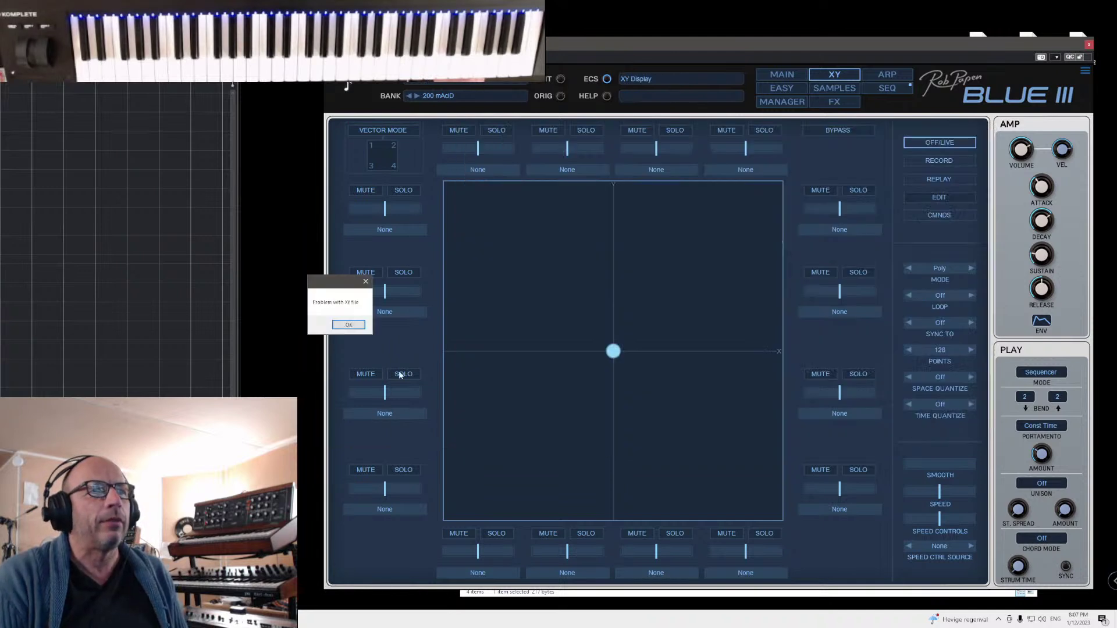
left_click(358, 325)
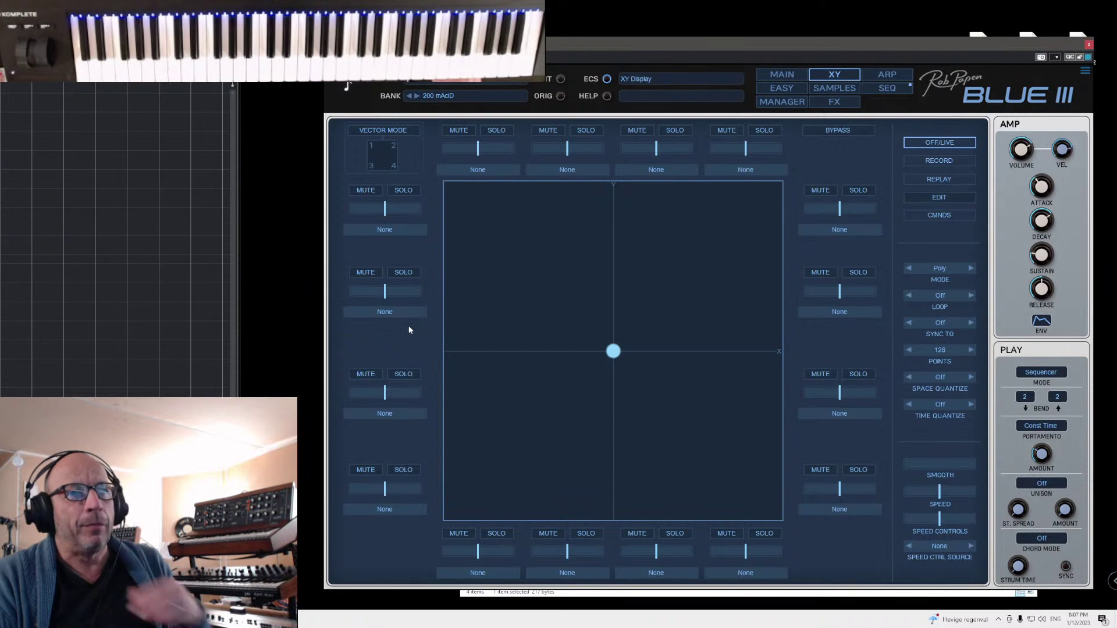
- Assign Filter 1 Frequency to the Y1 destination and Filter 1 Q to the X1 destination of the XY pad
left_click(482, 171)
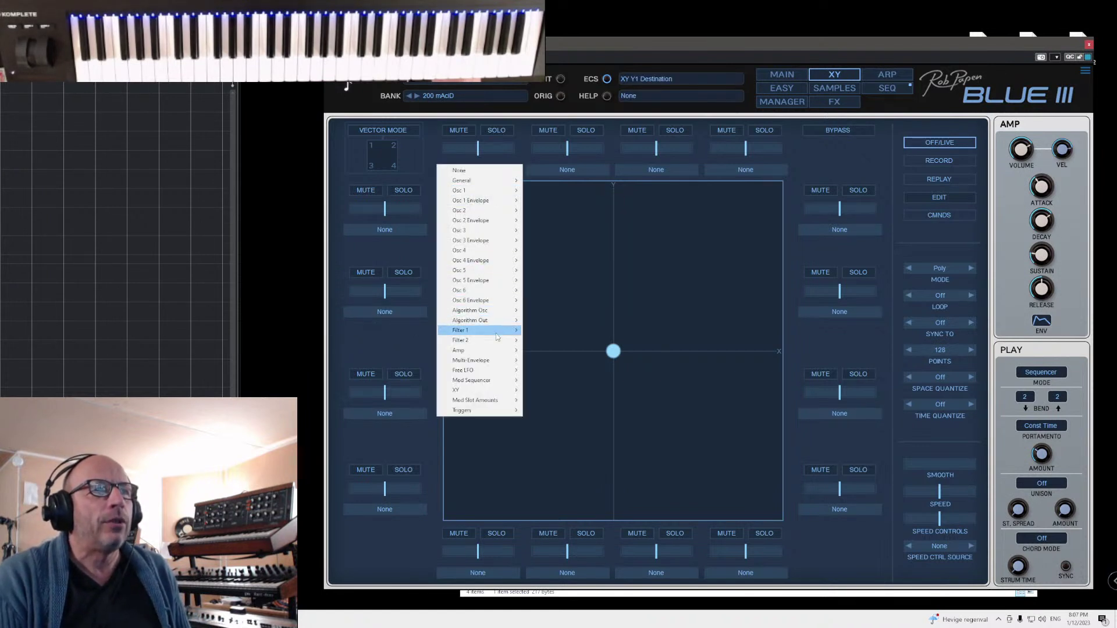
mouse_move(496, 335)
left_click(566, 330)
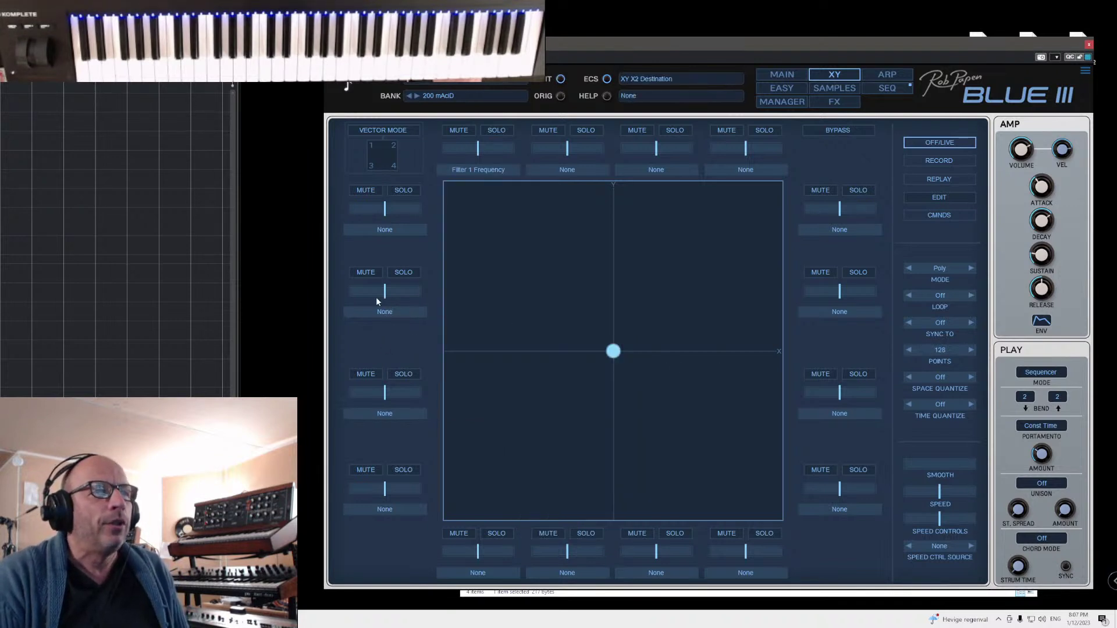
left_click(393, 229)
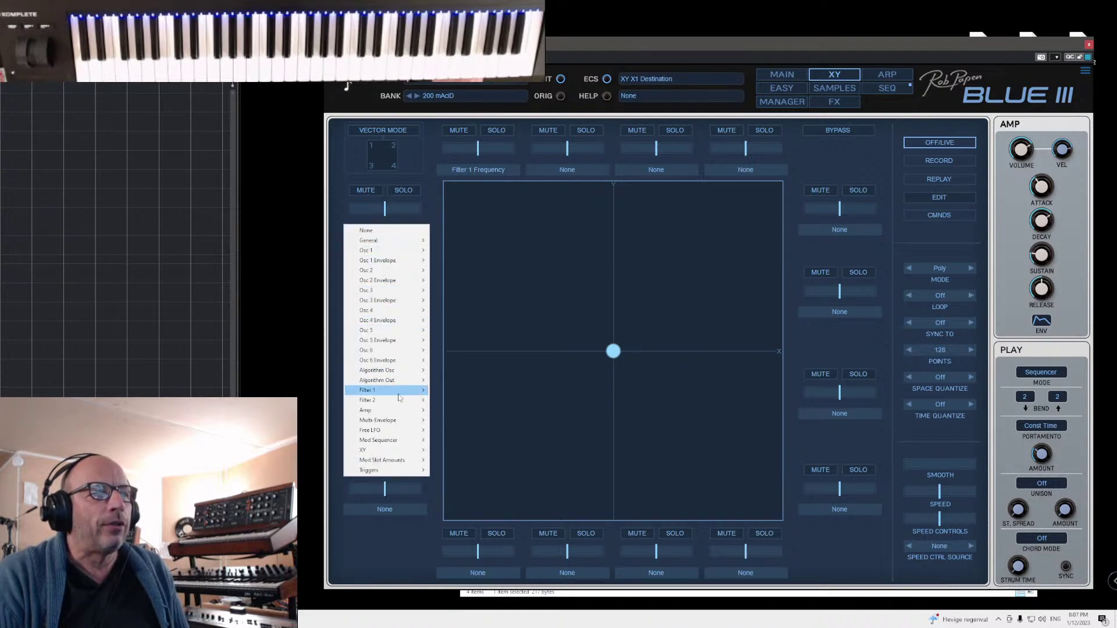
mouse_move(400, 395)
left_click(453, 400)
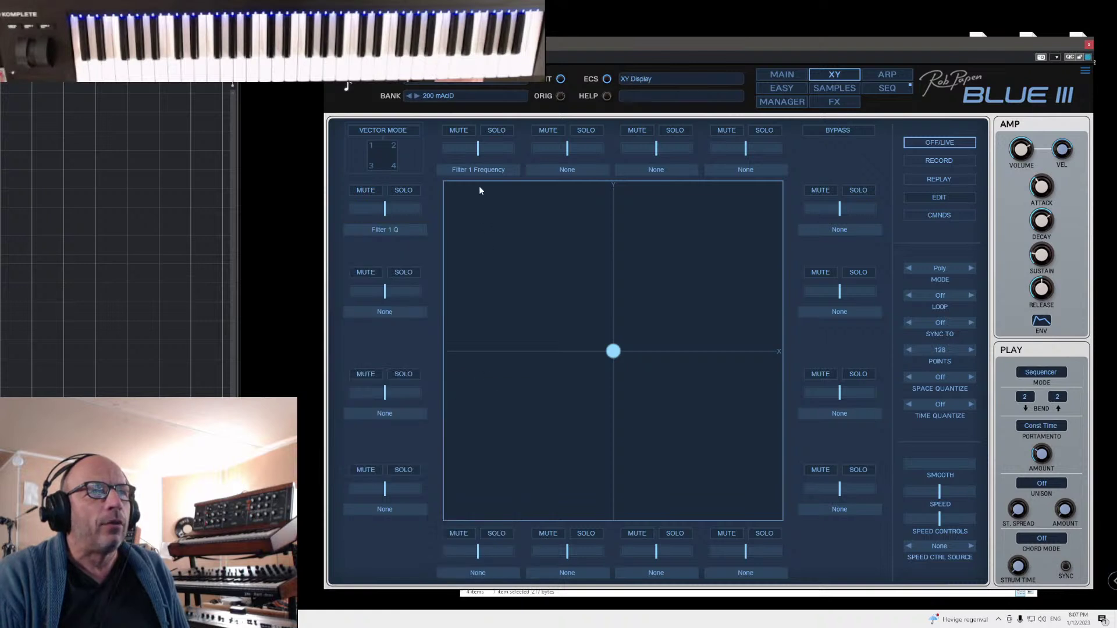
- Give the Y1 destination a positive amount, set the X1 amount to 31 %, and test the XY pad on the main screen
left_click_drag(480, 153, 495, 153)
left_click_drag(397, 215, 393, 215)
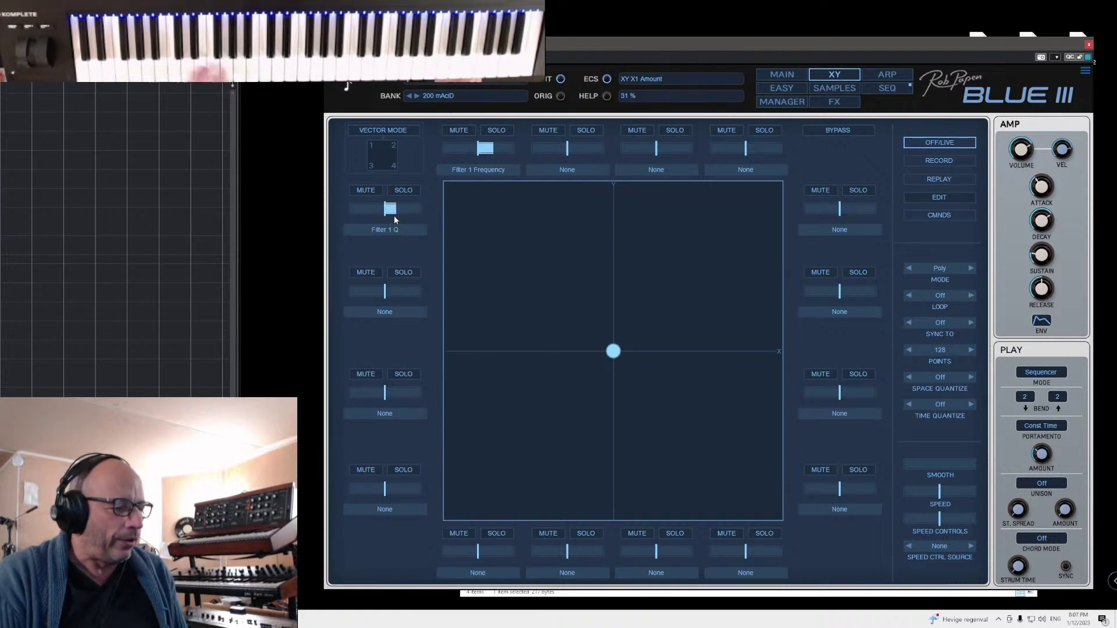
left_click(783, 75)
mouse_move(398, 464)
left_mouse_down()
mouse_move(417, 449)
mouse_move(398, 415)
mouse_move(365, 441)
mouse_move(350, 516)
mouse_move(401, 464)
left_mouse_up()
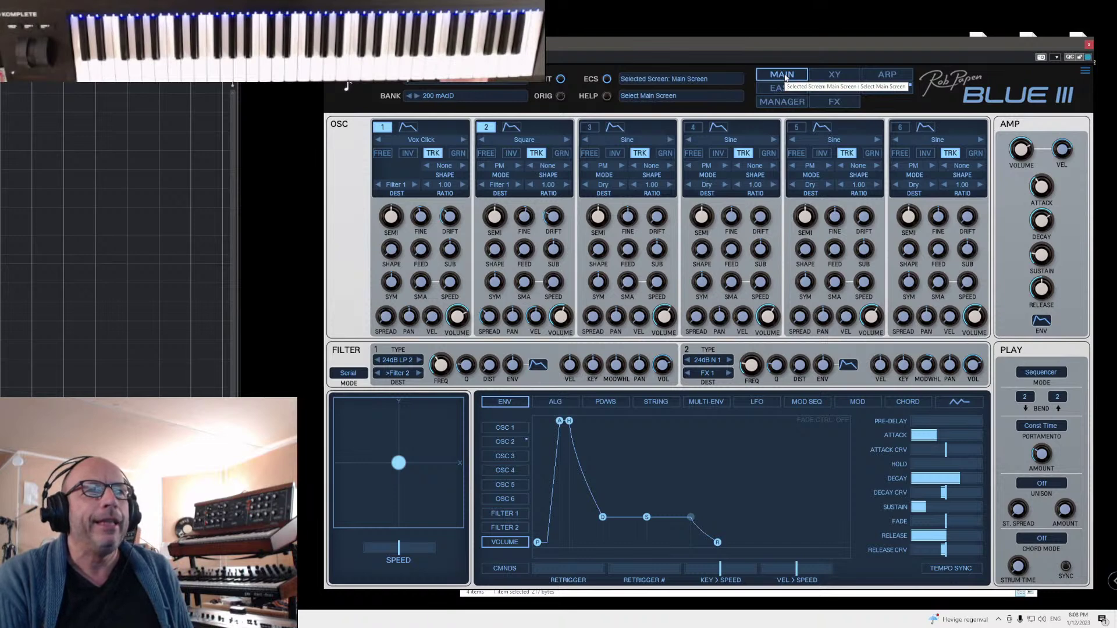
- Load preset 004 AR Arschlecken 350 [MCD] and examine its main and arpeggiator screens
left_click(782, 101)
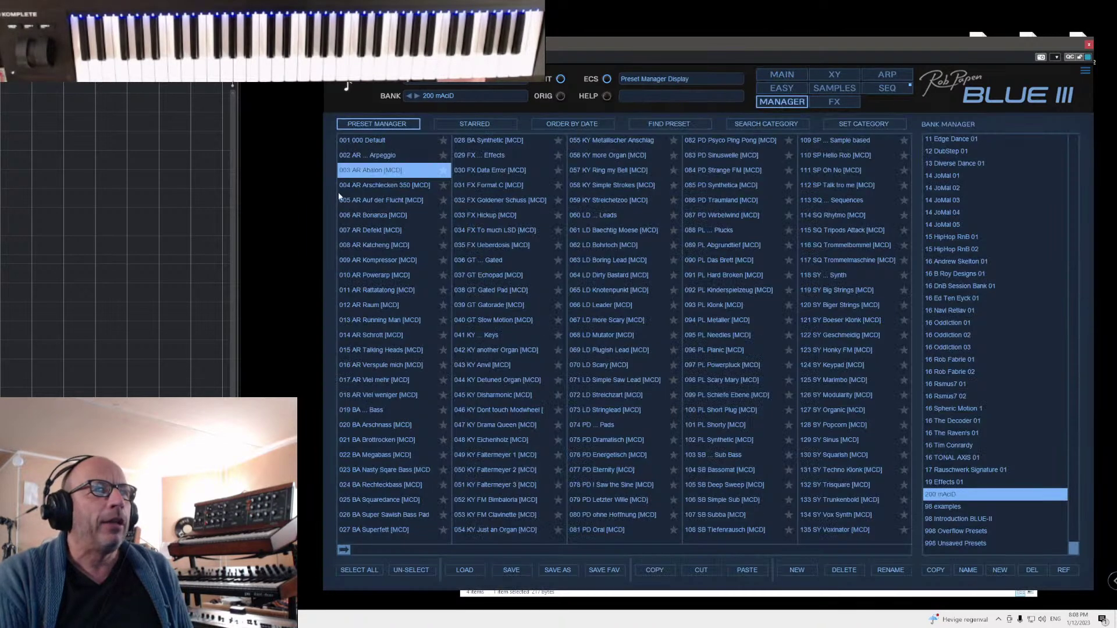
left_click(383, 186)
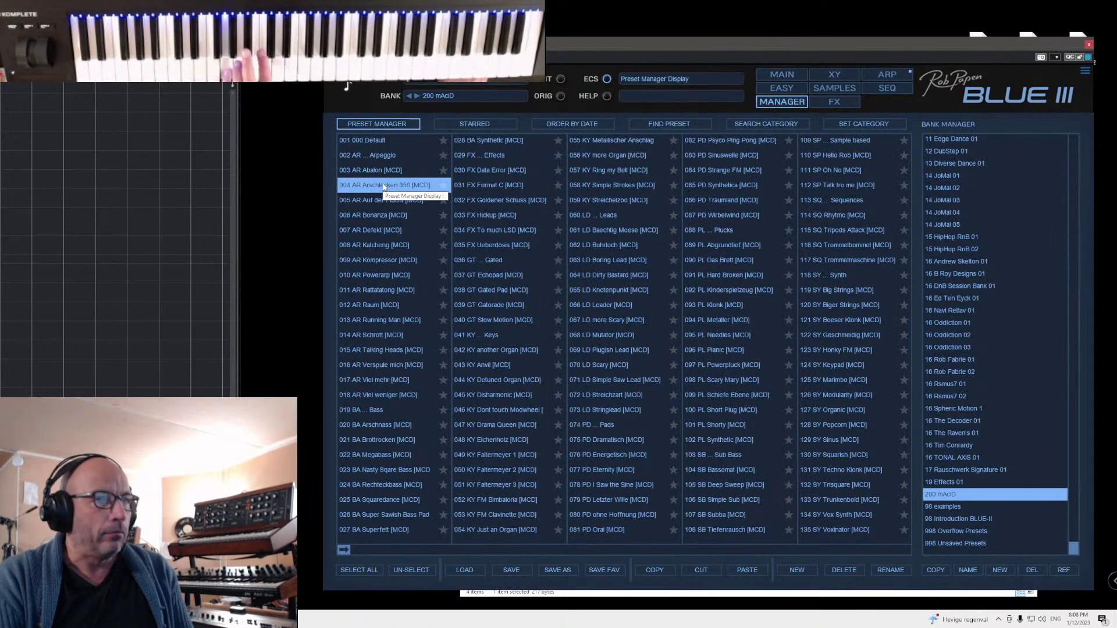
left_click(782, 75)
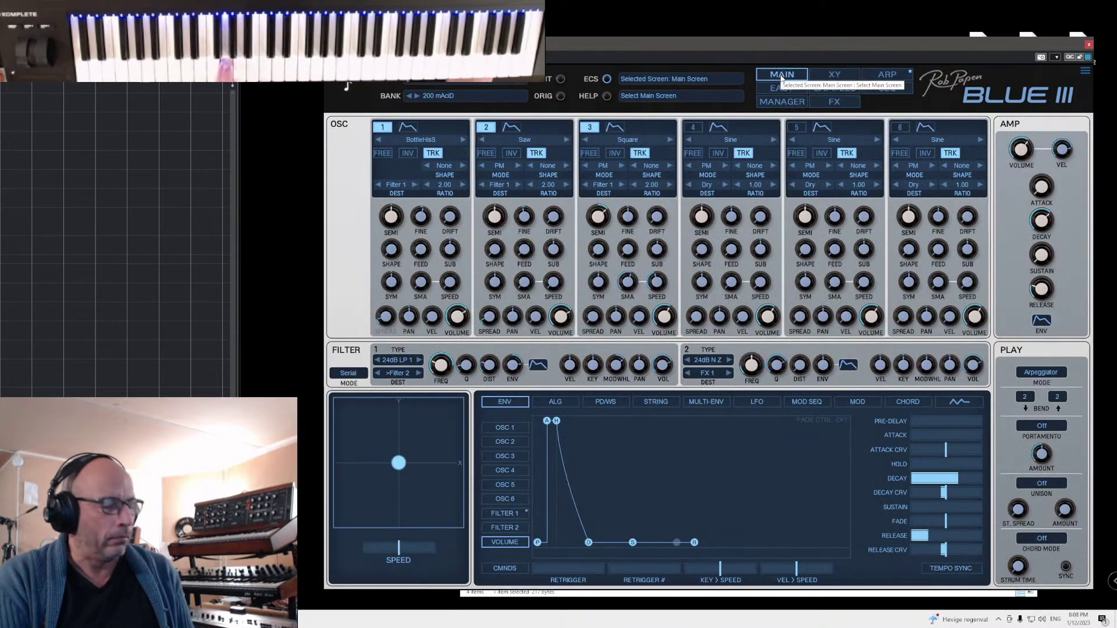
left_click(887, 75)
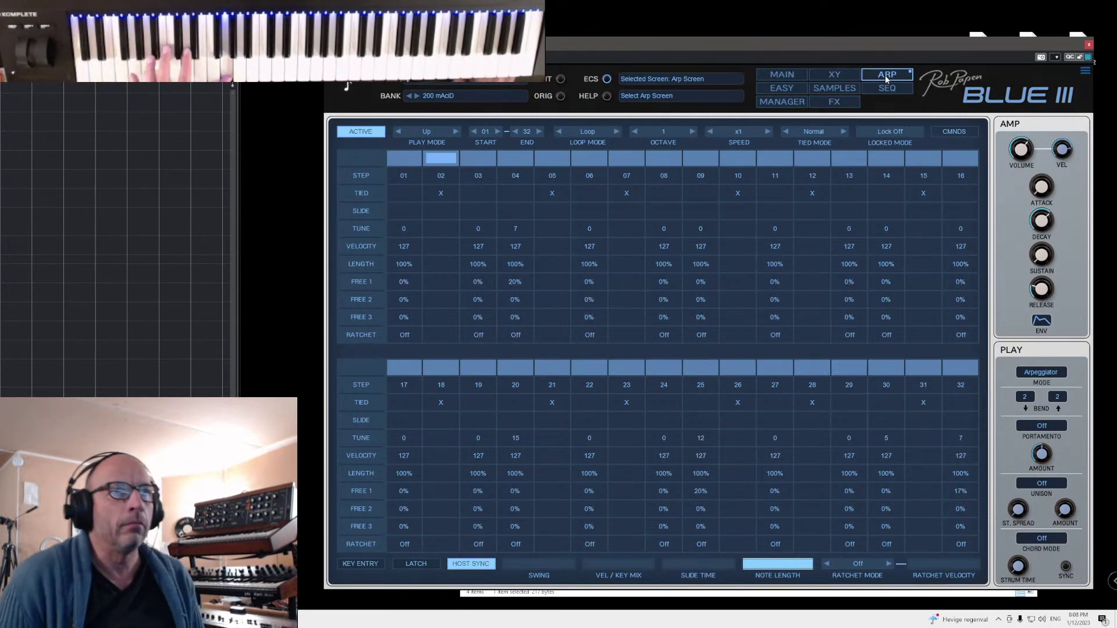
left_click(782, 75)
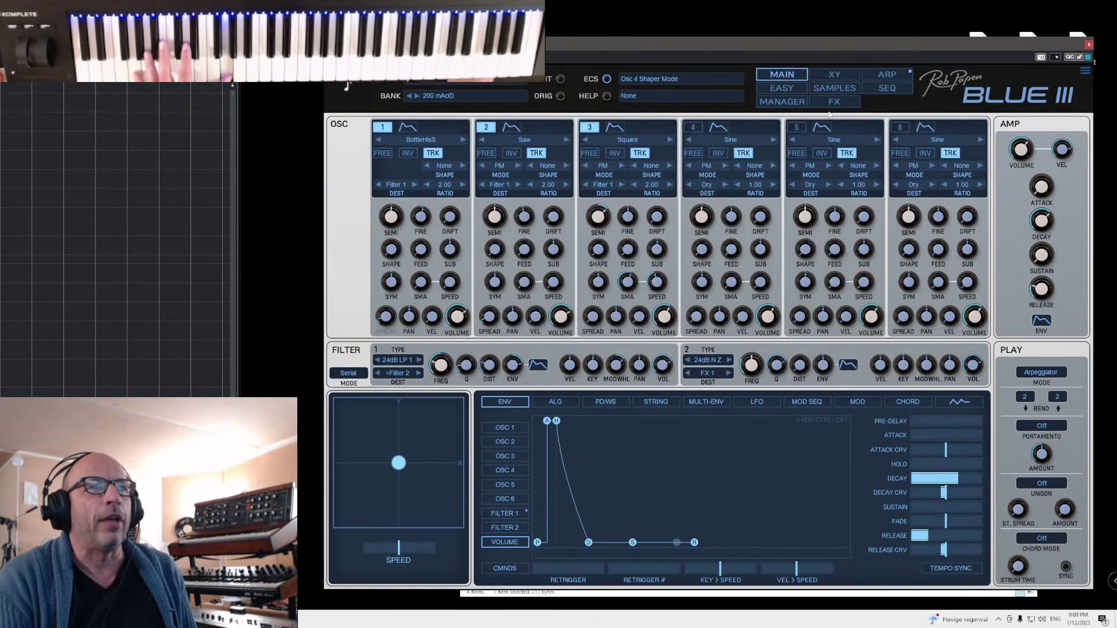
- Load preset 005 AR Auf der Flucht [MCD] and examine its arpeggiator pattern and main screen
left_click(782, 101)
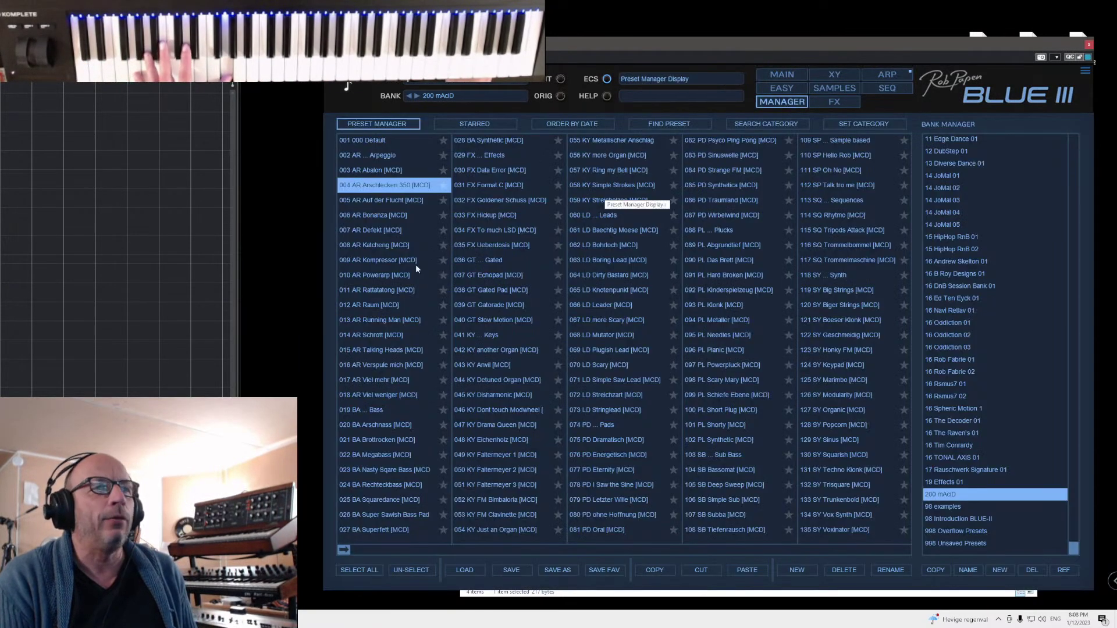
left_click(369, 201)
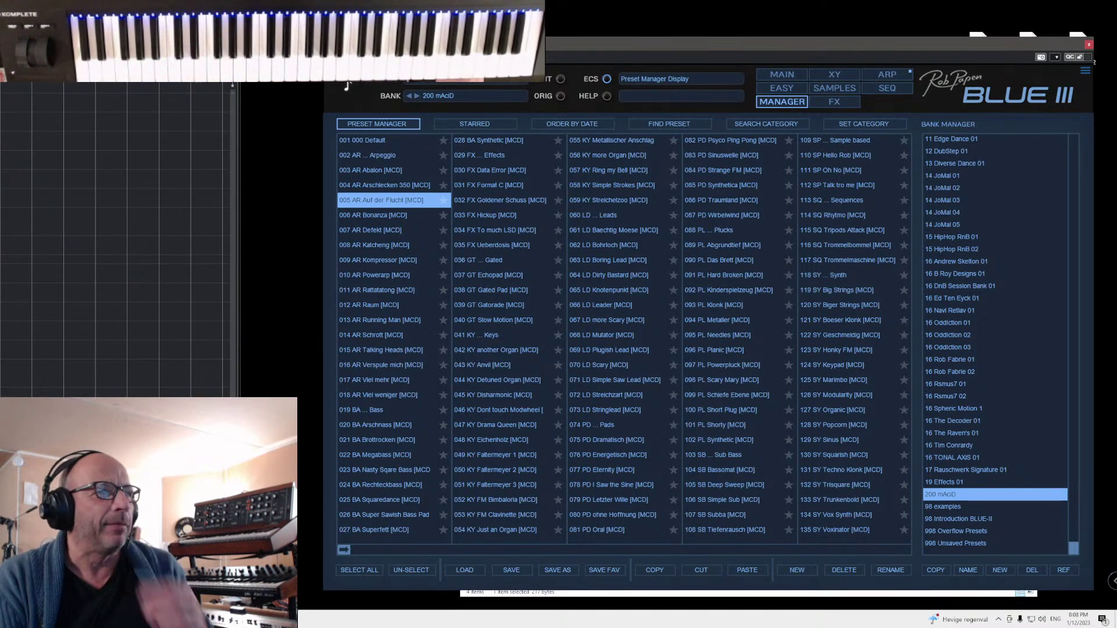
left_click(786, 76)
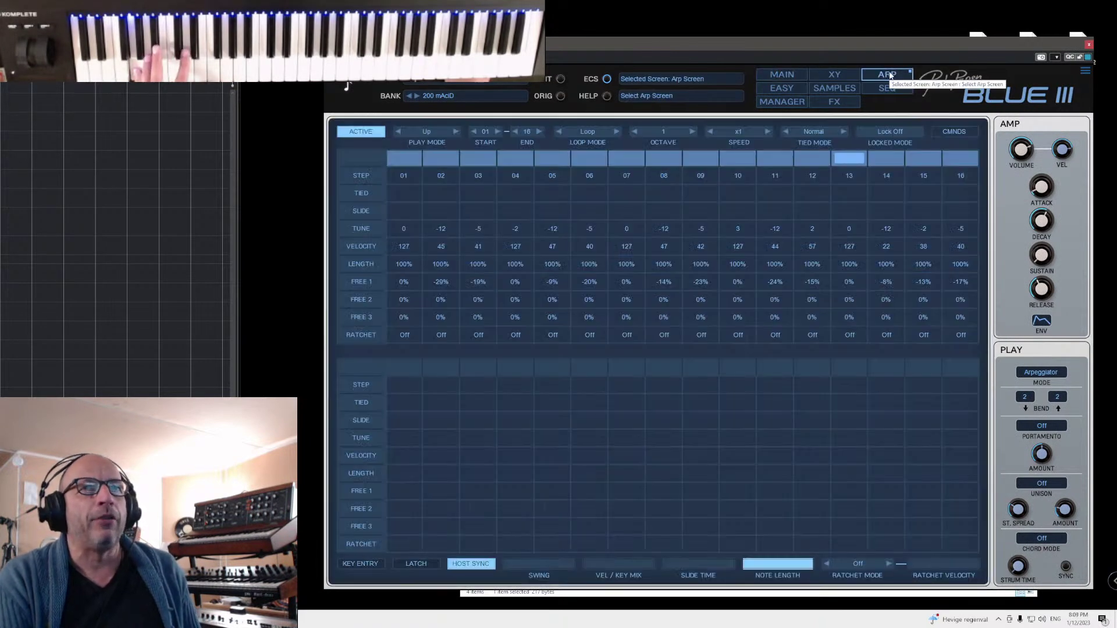
left_click(889, 74)
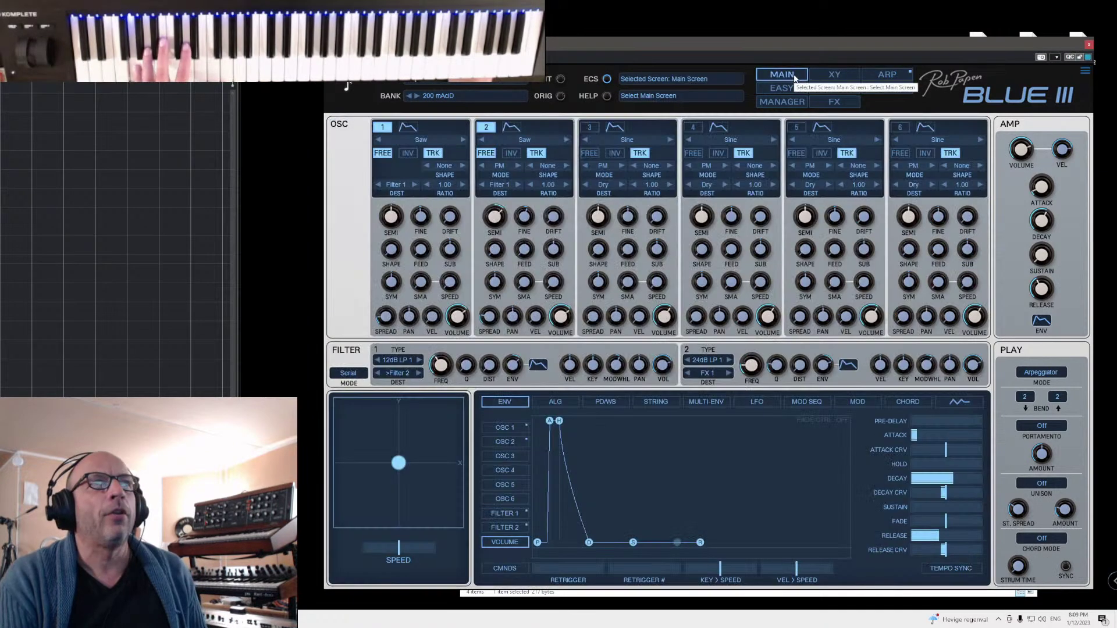
left_click(791, 75)
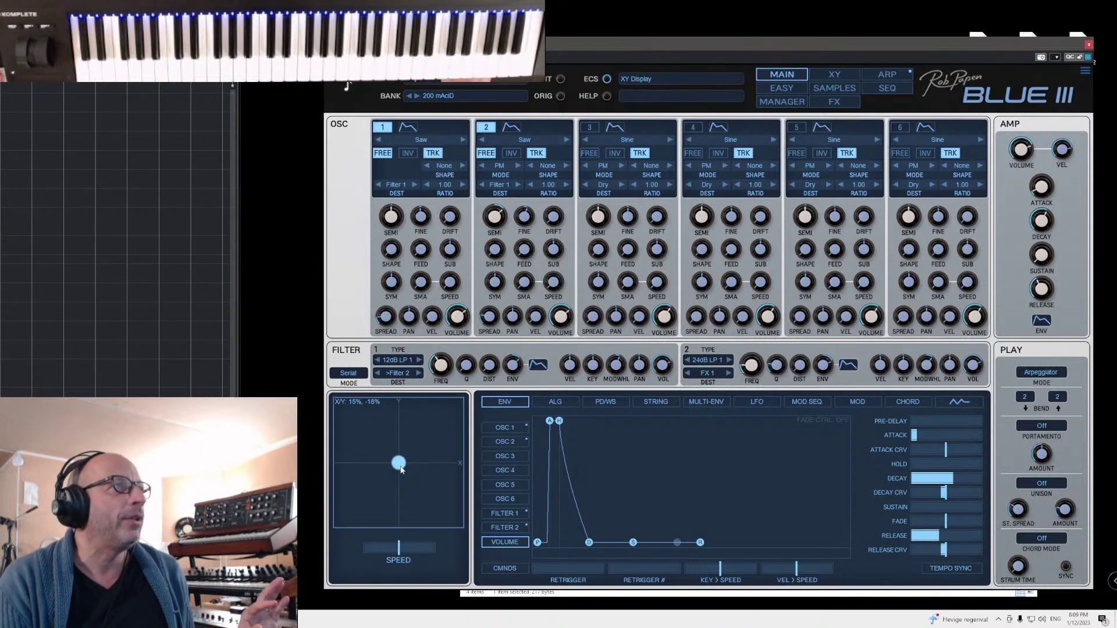
- Try the main screen's XY pad, and assign Filter 1 Frequency to Y1 and Filter 2 Frequency to X1 on the XY screen
left_click_drag(406, 464, 431, 431)
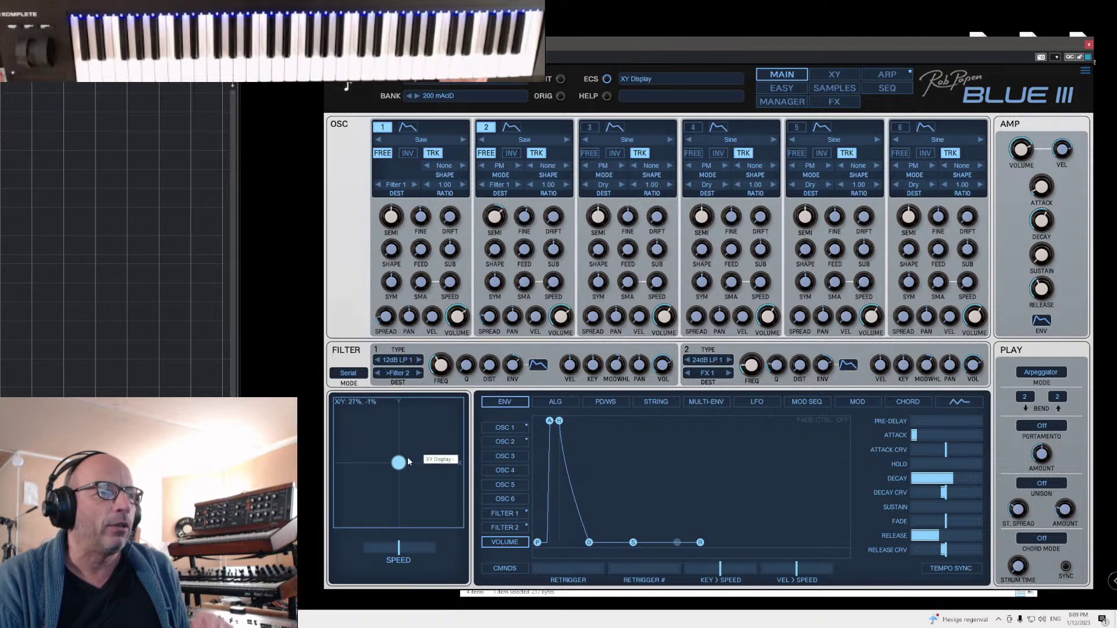
left_click(834, 74)
left_click(484, 170)
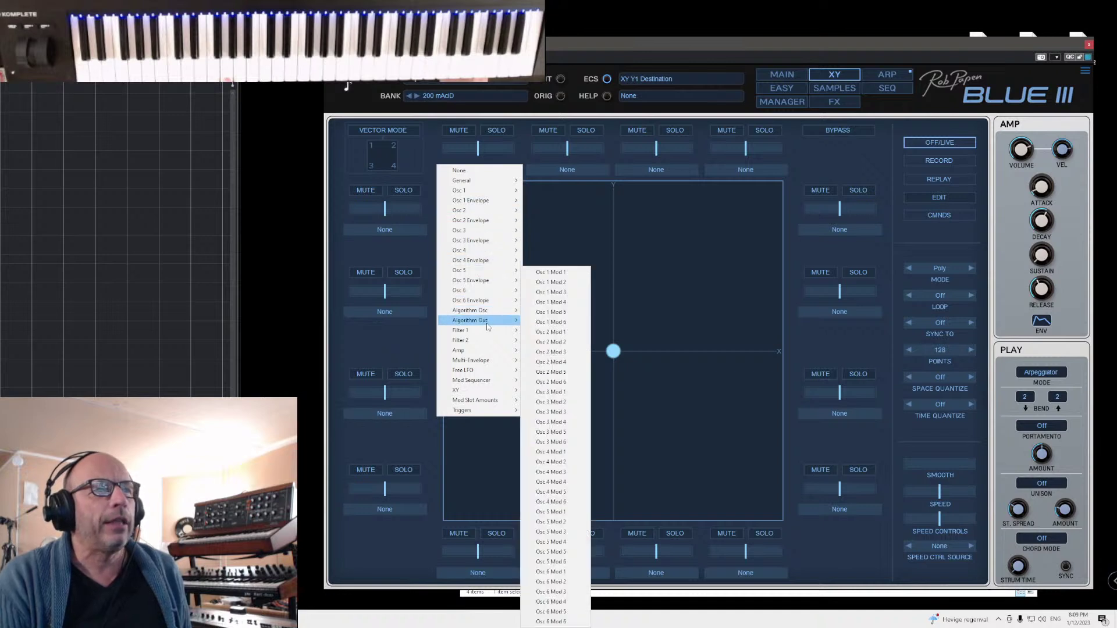
left_click(552, 330)
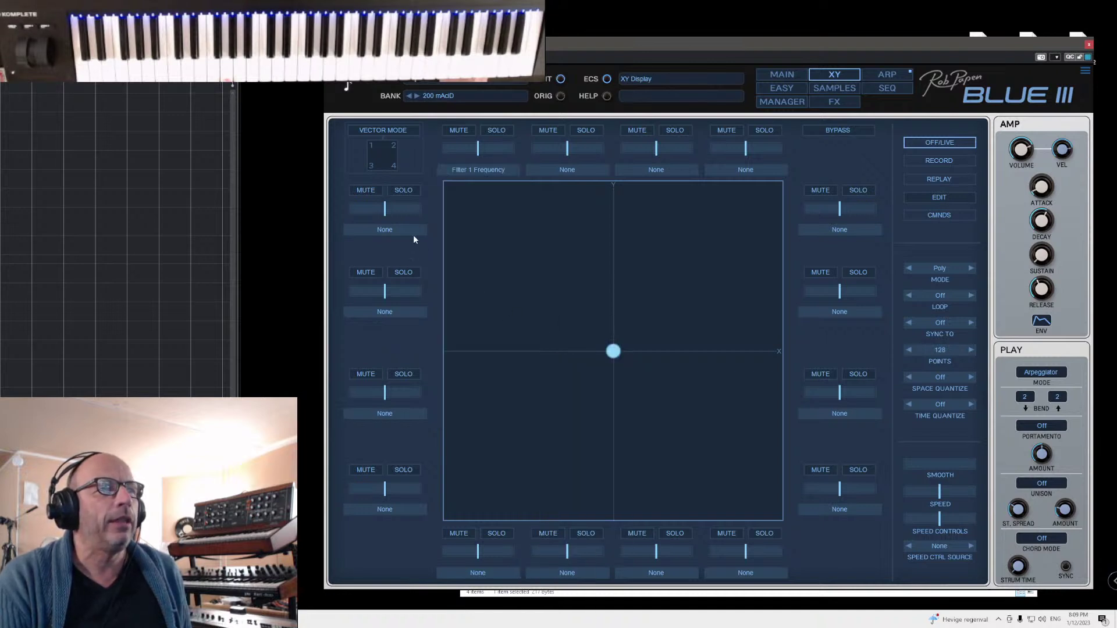
left_click(786, 77)
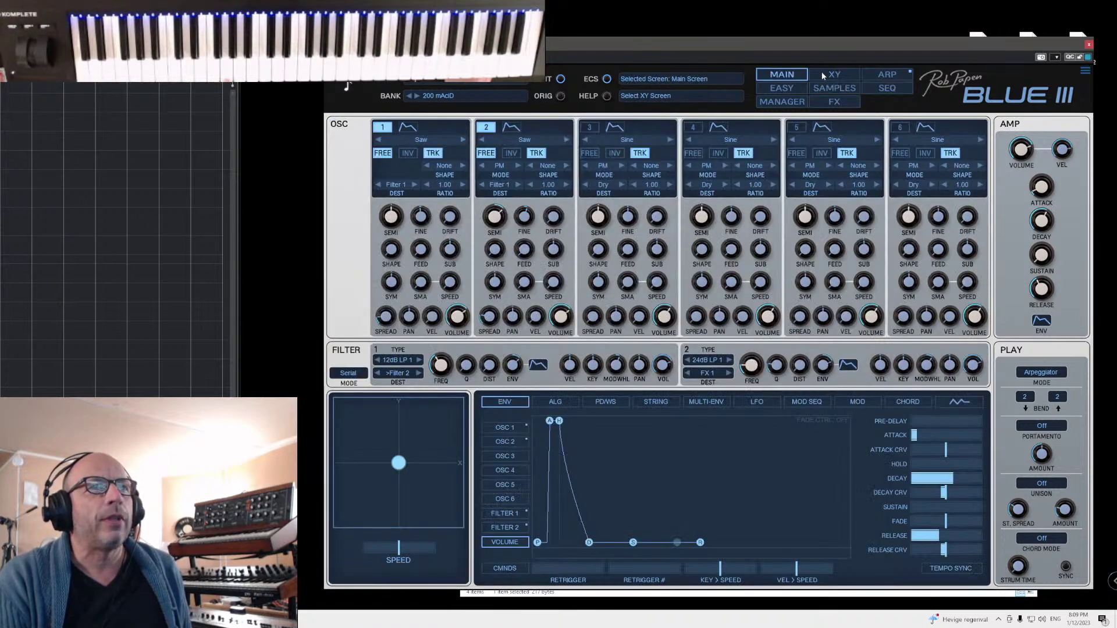
left_click(822, 74)
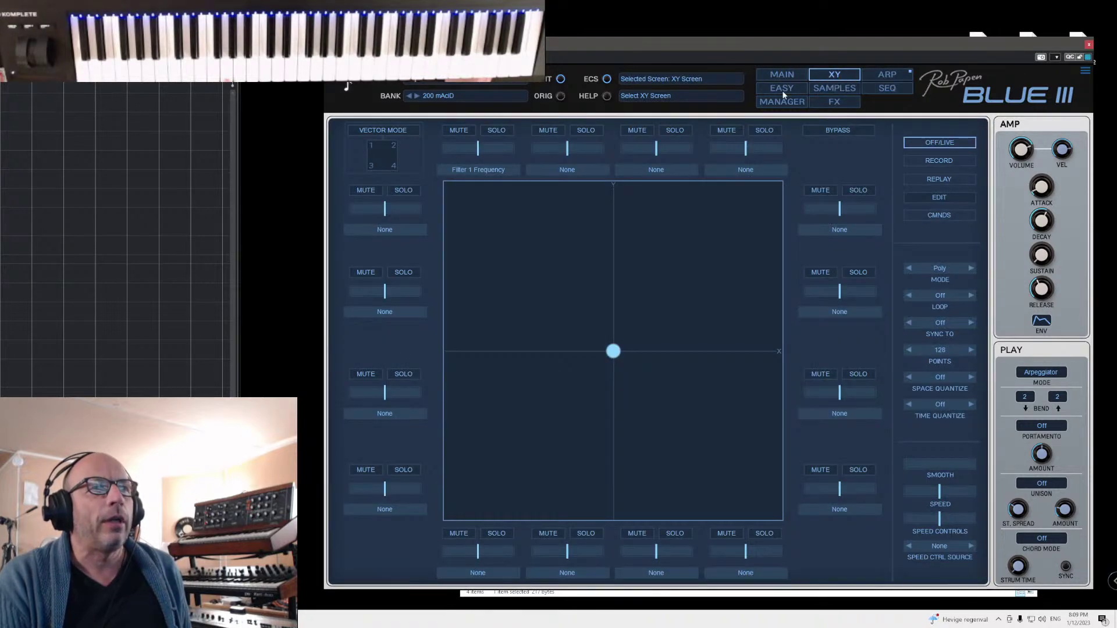
left_click(386, 231)
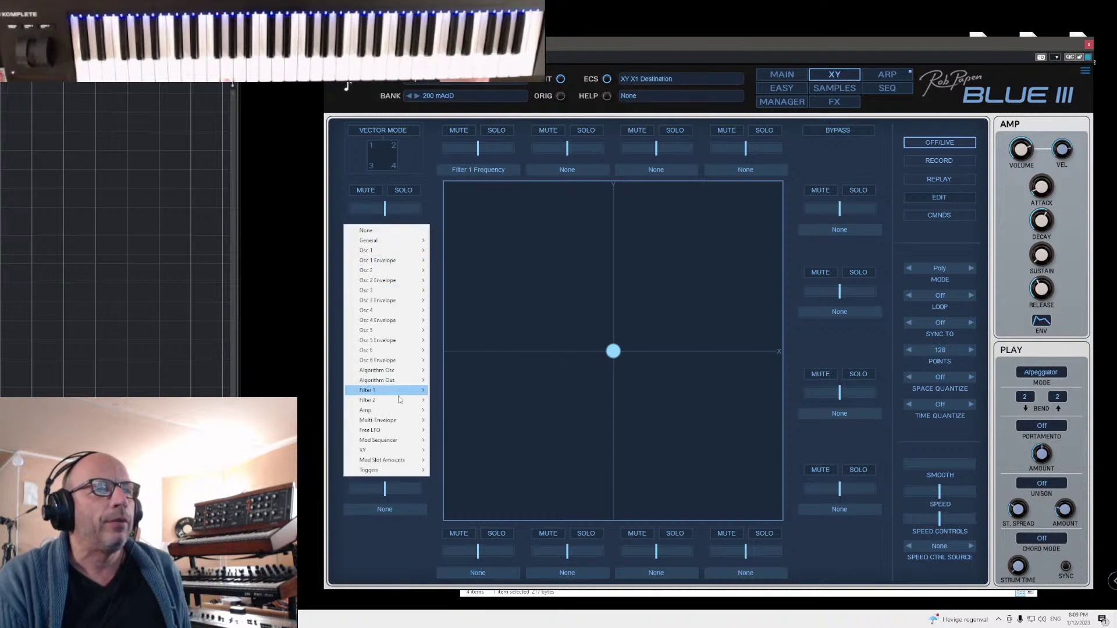
mouse_move(410, 400)
left_click(452, 401)
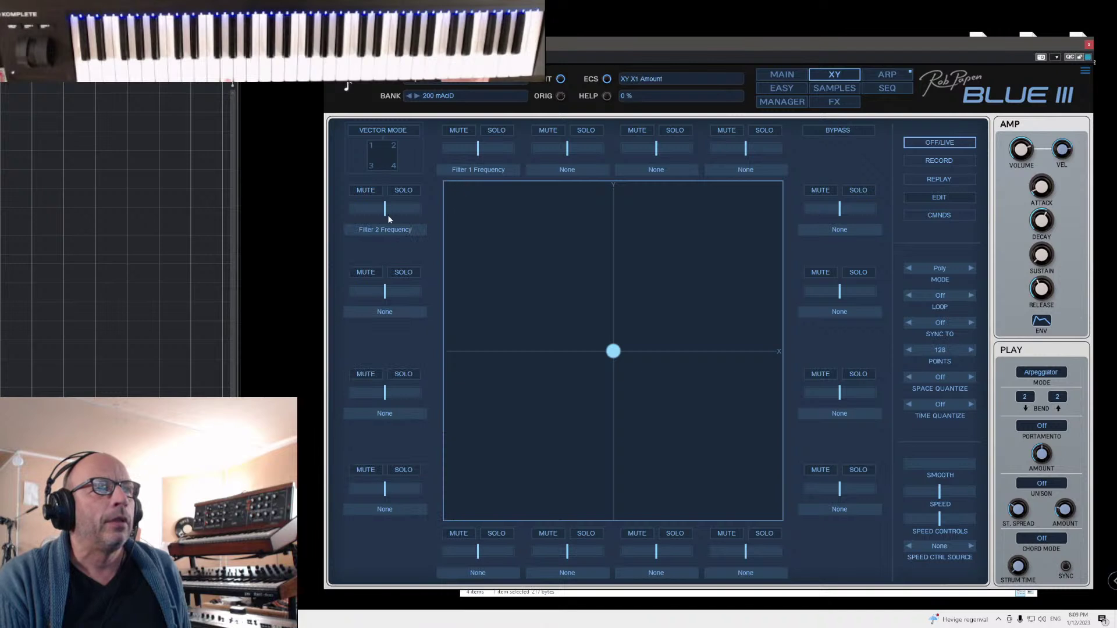
- Raise the X1 and Y1 amounts and try out the filter modulation by moving the XY point on the XY and main screens
left_click_drag(478, 147, 485, 148)
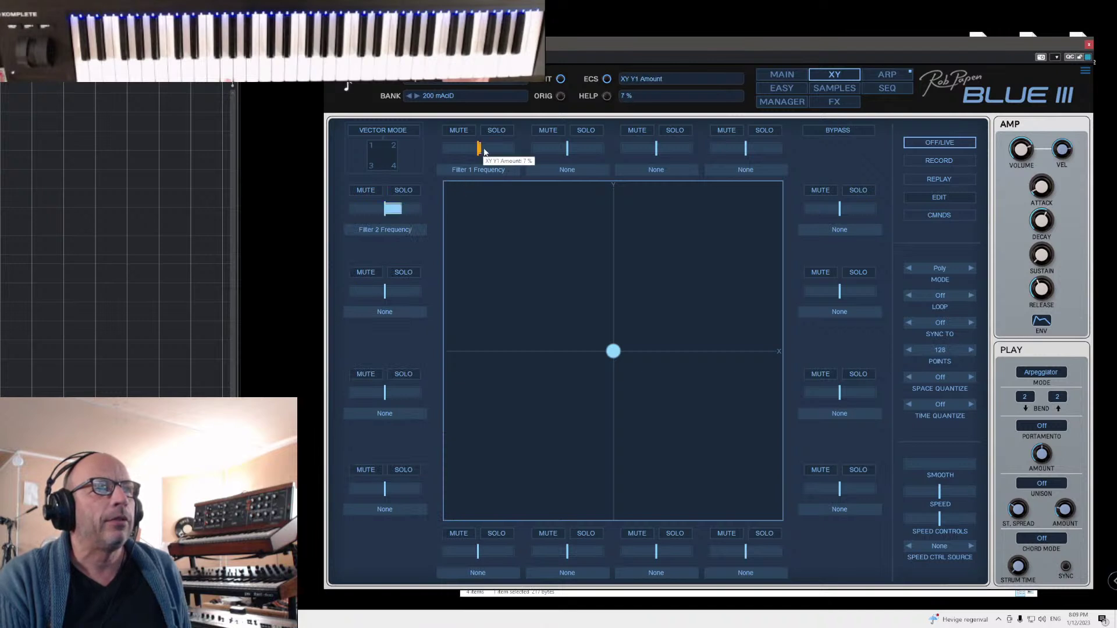
left_click_drag(614, 351, 648, 329)
left_click_drag(712, 265, 733, 228)
left_click_drag(511, 267, 712, 245)
left_click_drag(637, 352, 617, 354)
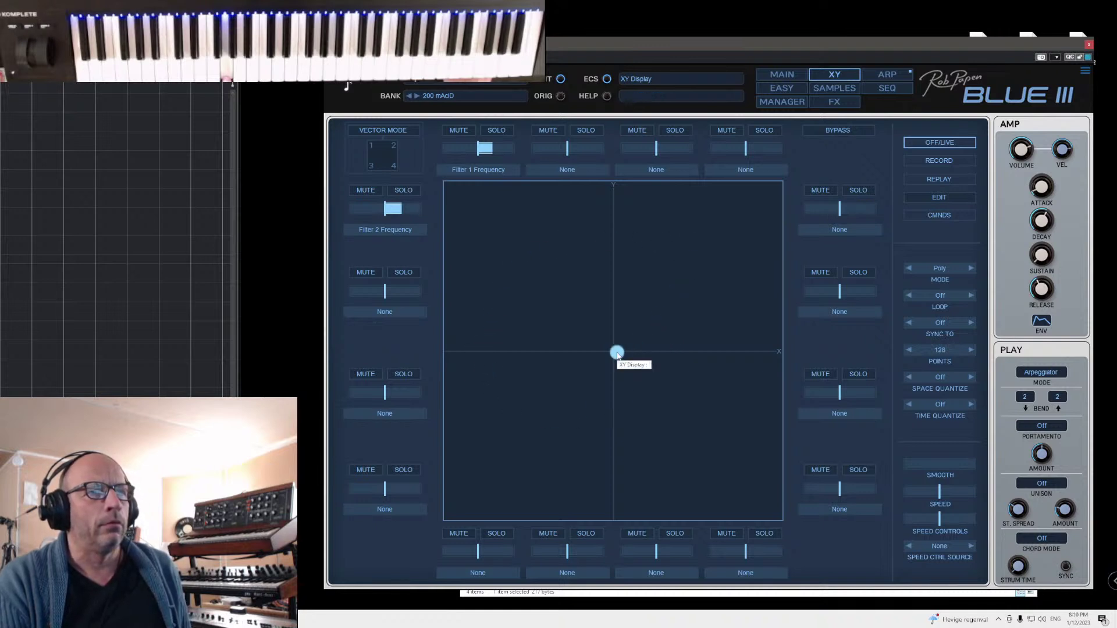
left_click(783, 73)
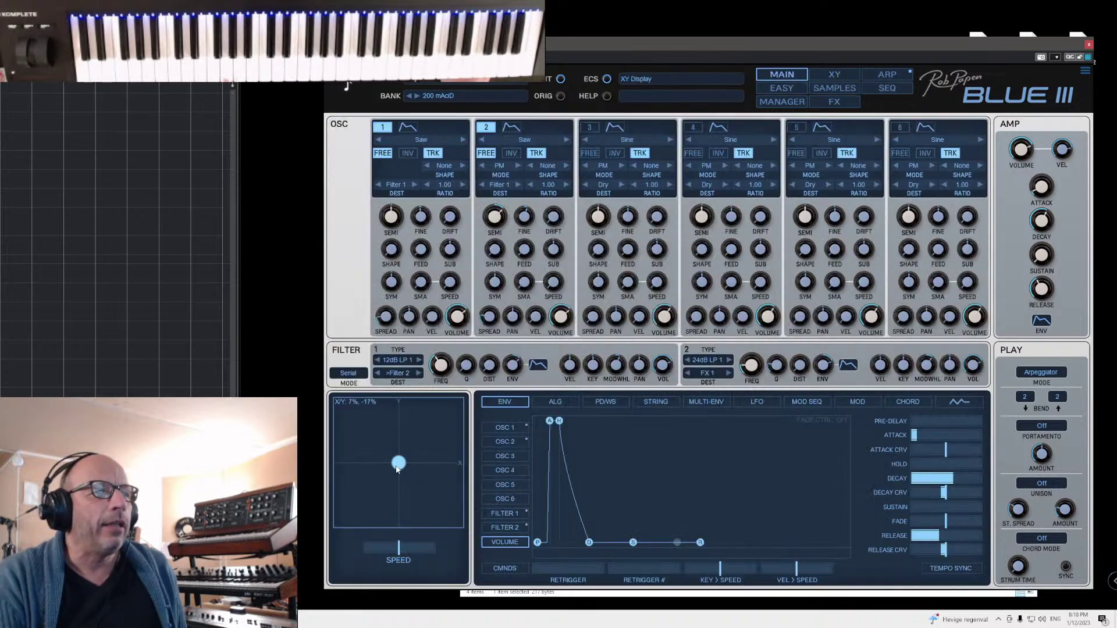
left_click_drag(398, 469, 398, 472)
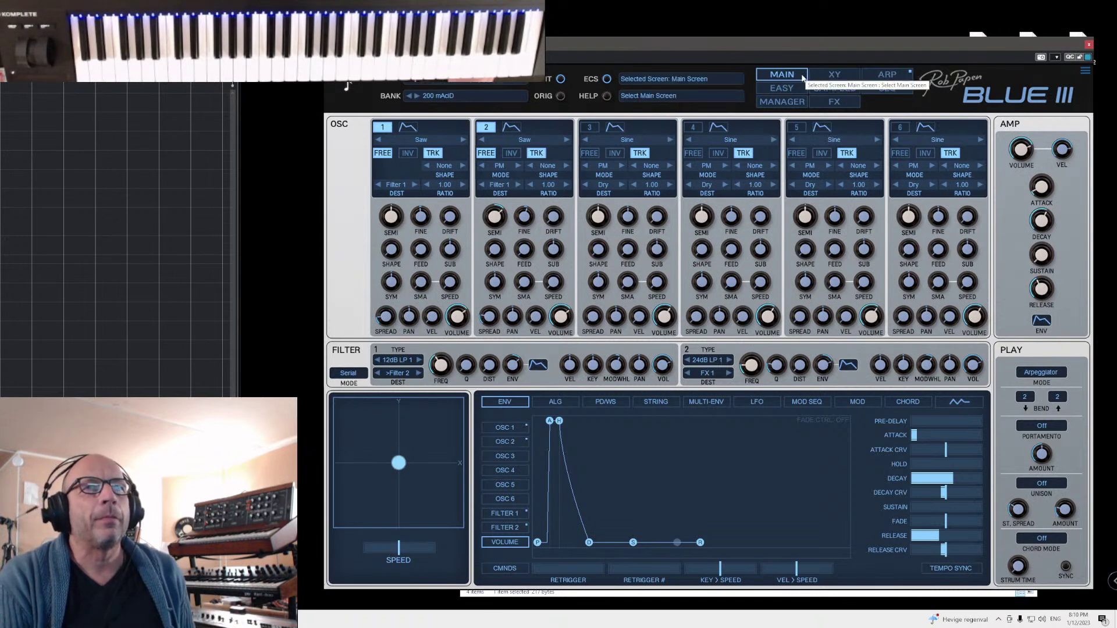
- Audition presets 006 AR Bonanza [MCD] and 007 AR Defekt [MCD], and step through the following presets from the main screen
left_click(782, 102)
left_click(364, 216)
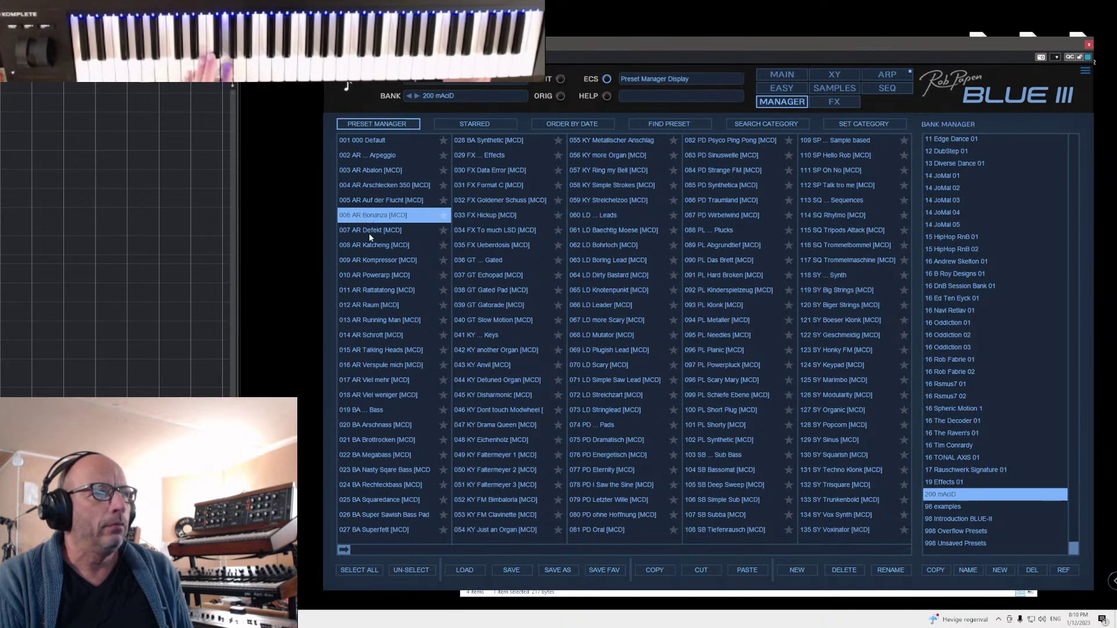
left_click(369, 230)
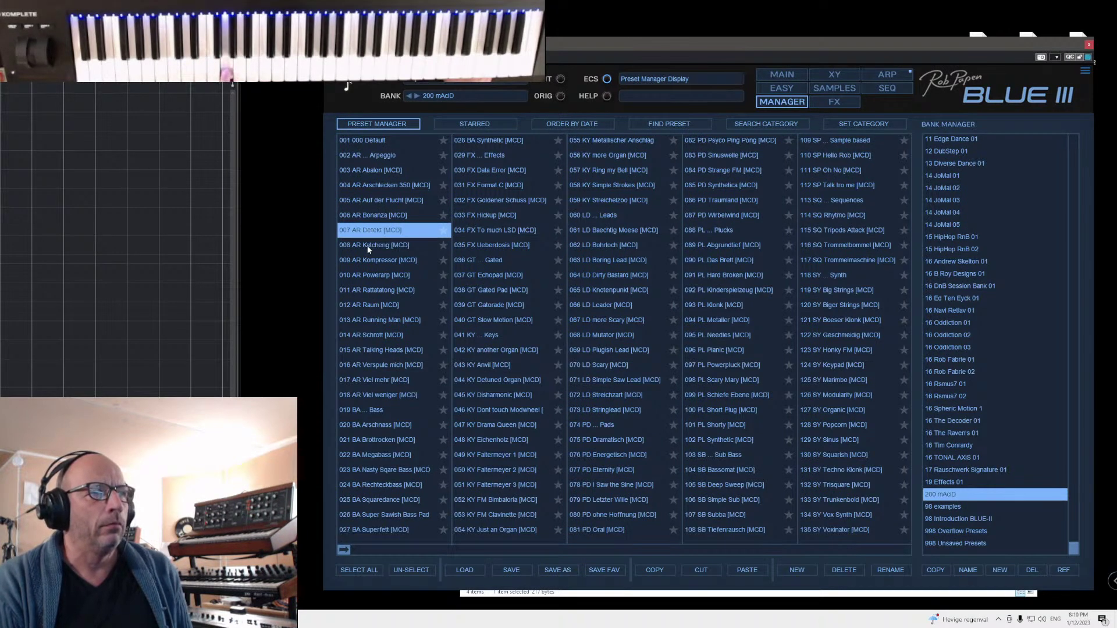
left_click(778, 75)
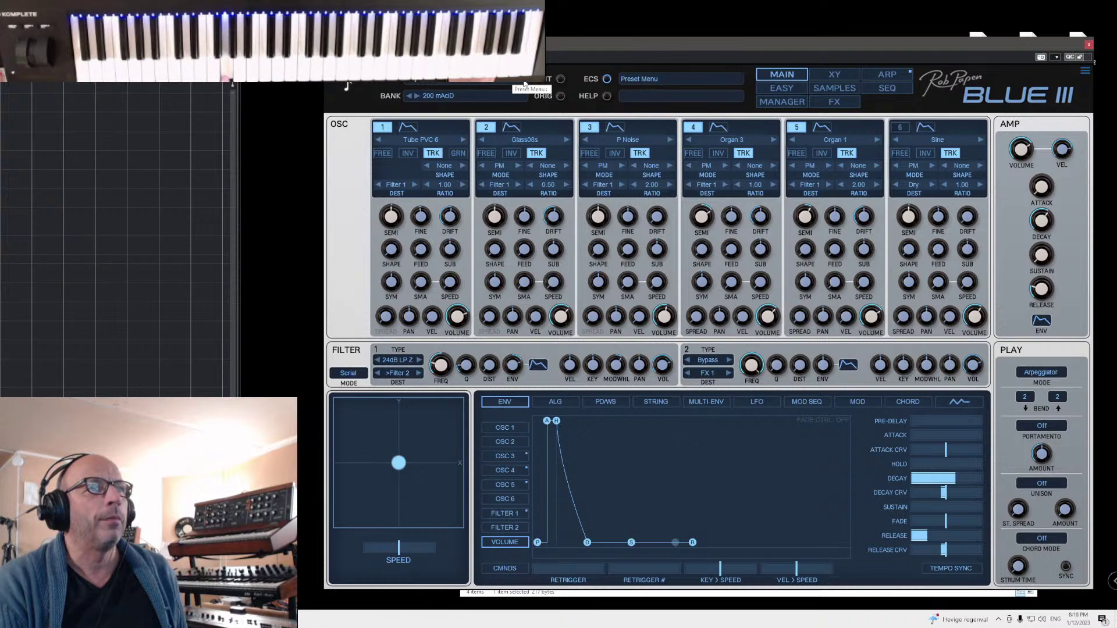
scroll(522, 84, "down", 1)
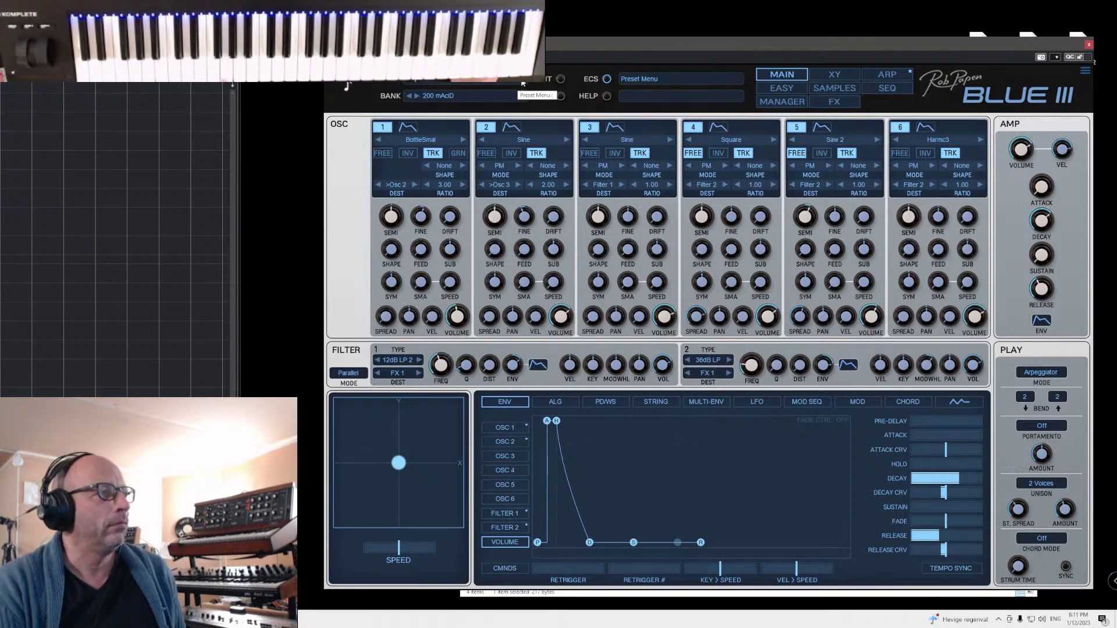
- Audition the next arpeggio presets one by one from the main screen, and examine the arpeggiator pattern of the last one
scroll(522, 83, "down", 1)
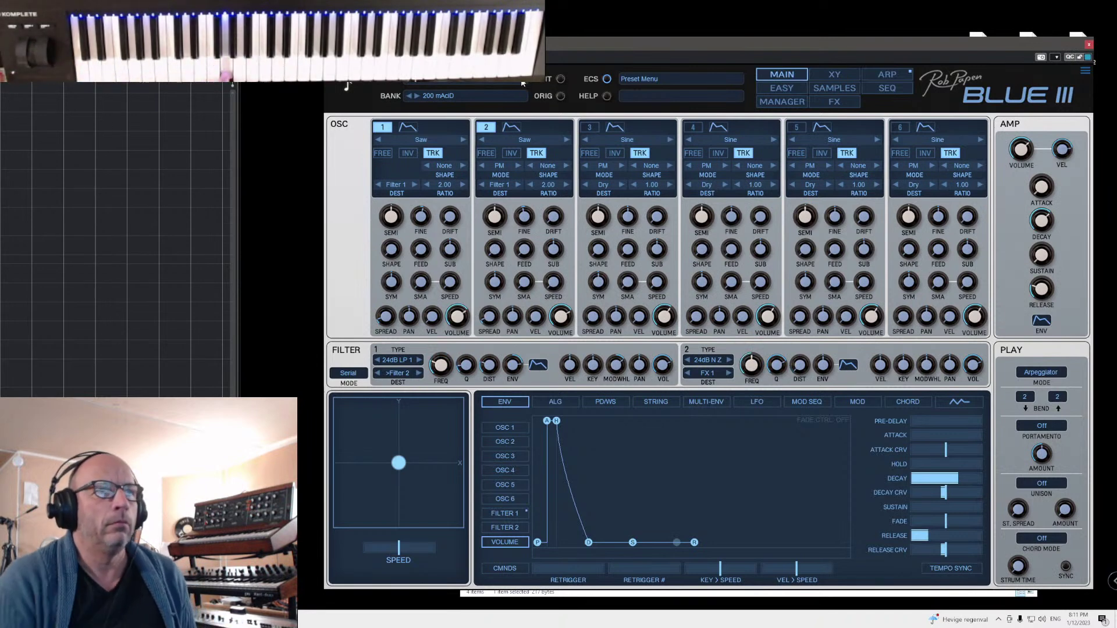
scroll(522, 84, "down", 1)
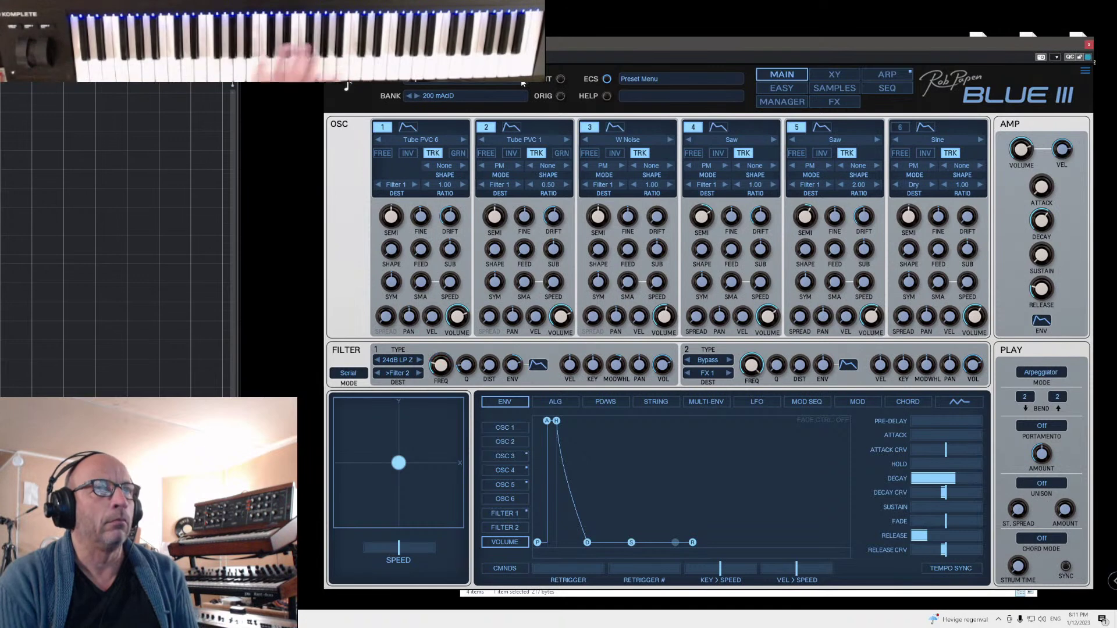
scroll(522, 83, "down", 1)
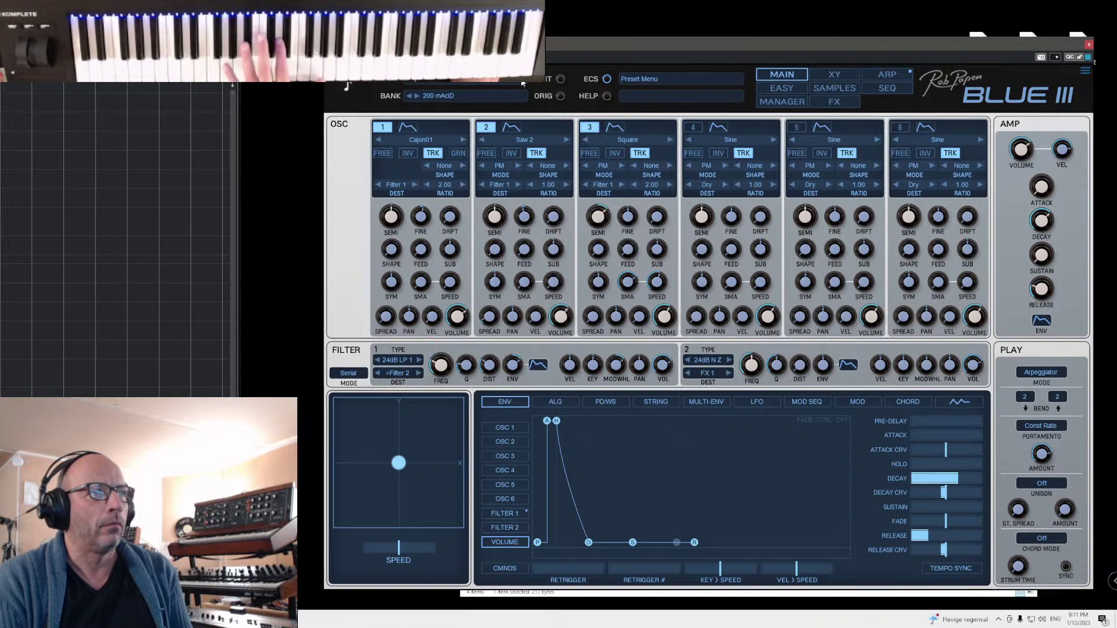
scroll(522, 83, "down", 1)
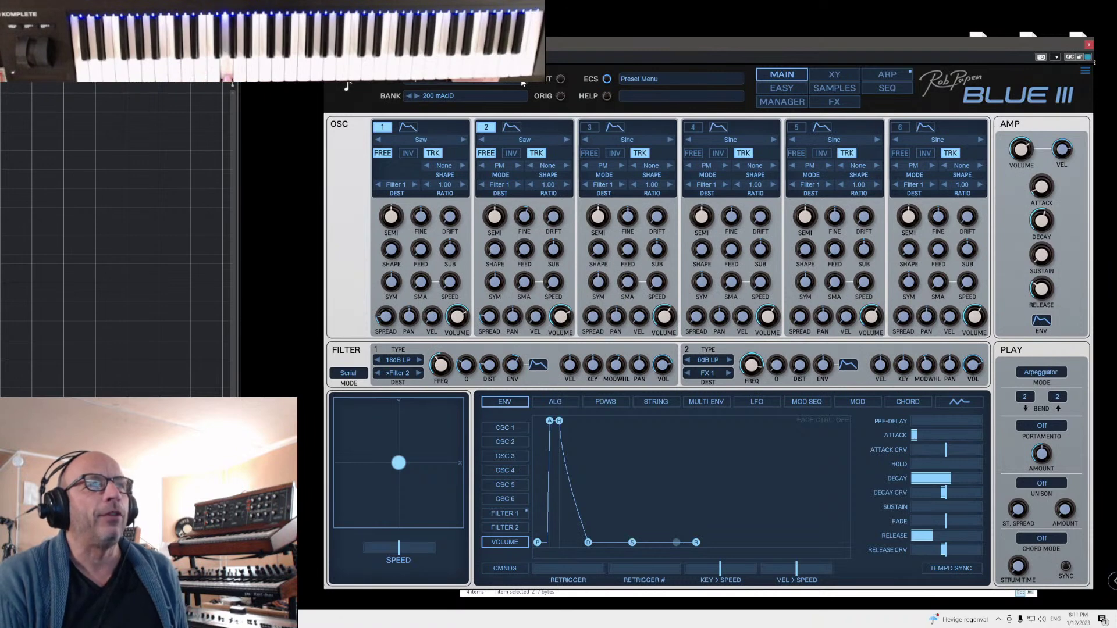
left_click(880, 77)
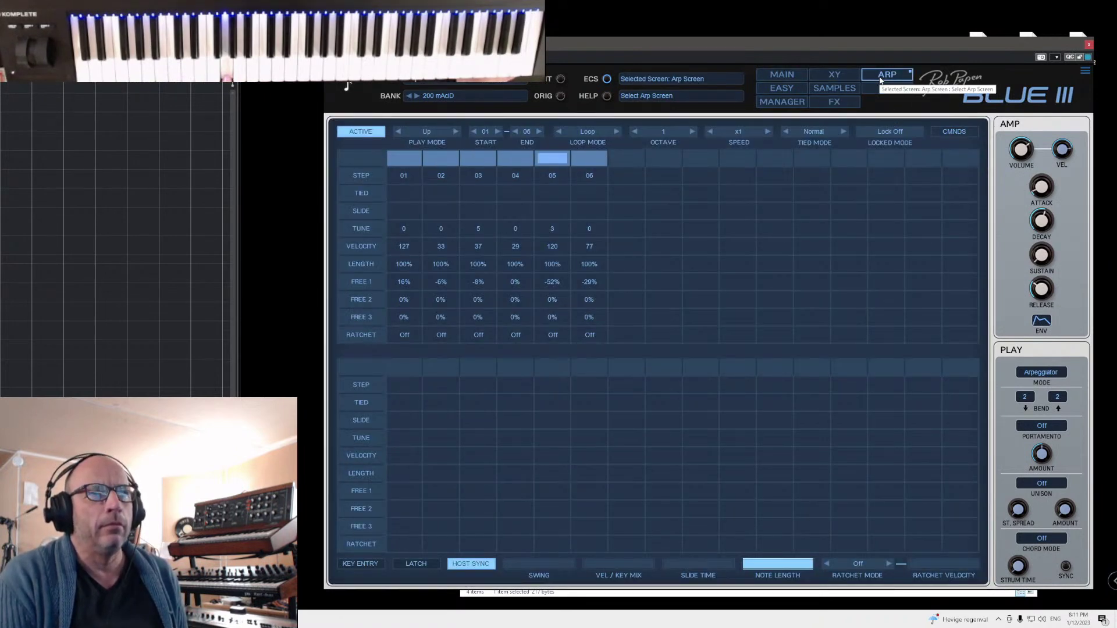
left_click(793, 78)
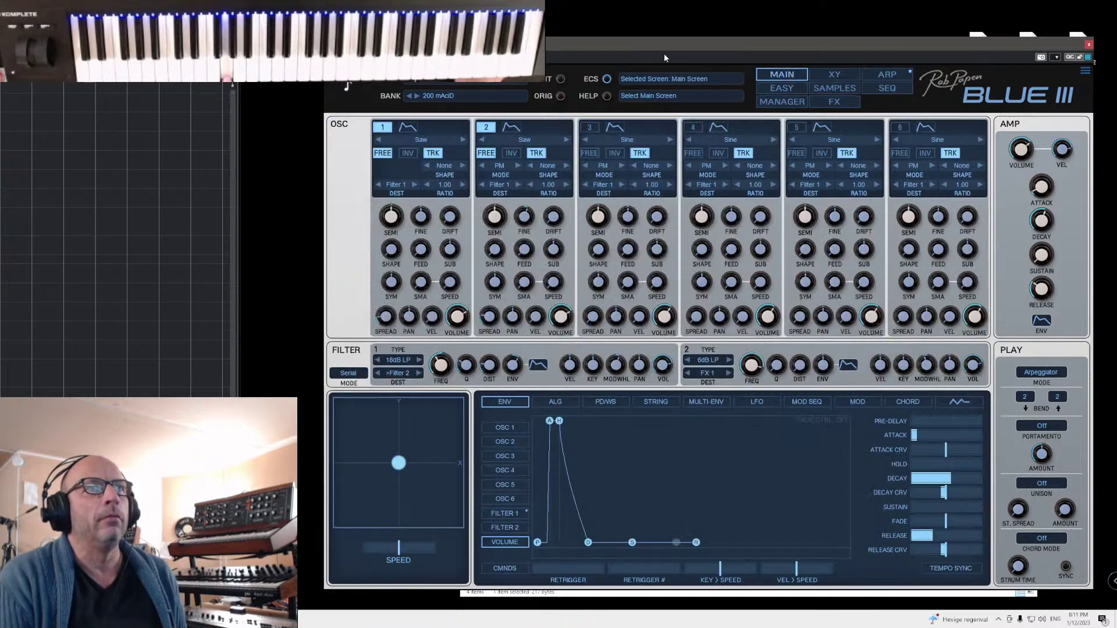
- Audition the remaining arpeggio presets in order from the main screen, through 018 AR Viel weniger [MCD]
left_click(524, 84)
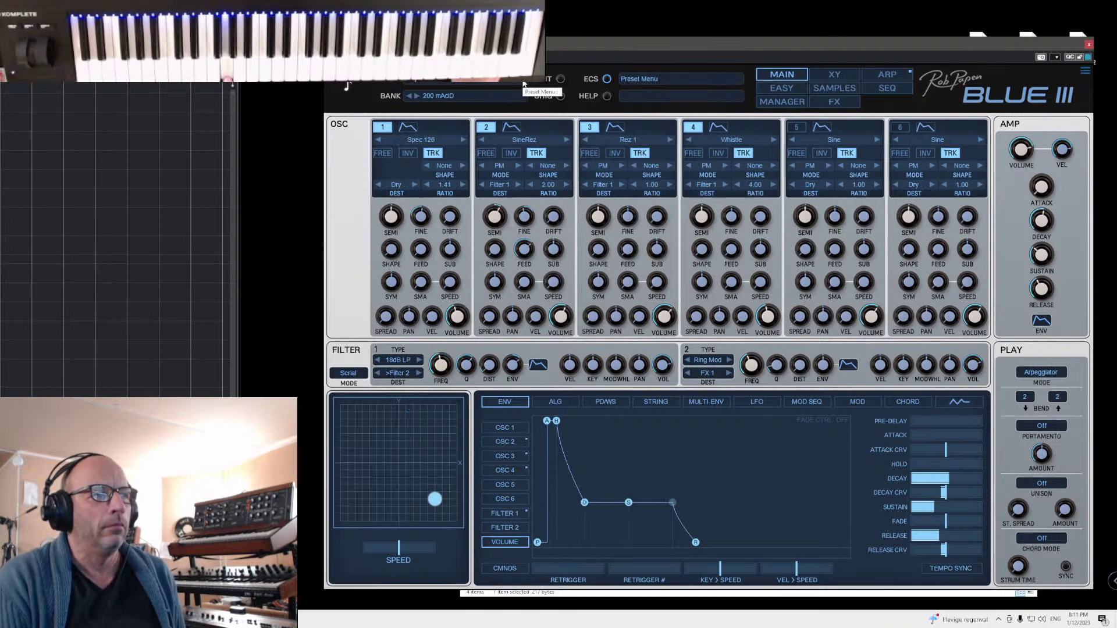
left_click(524, 83)
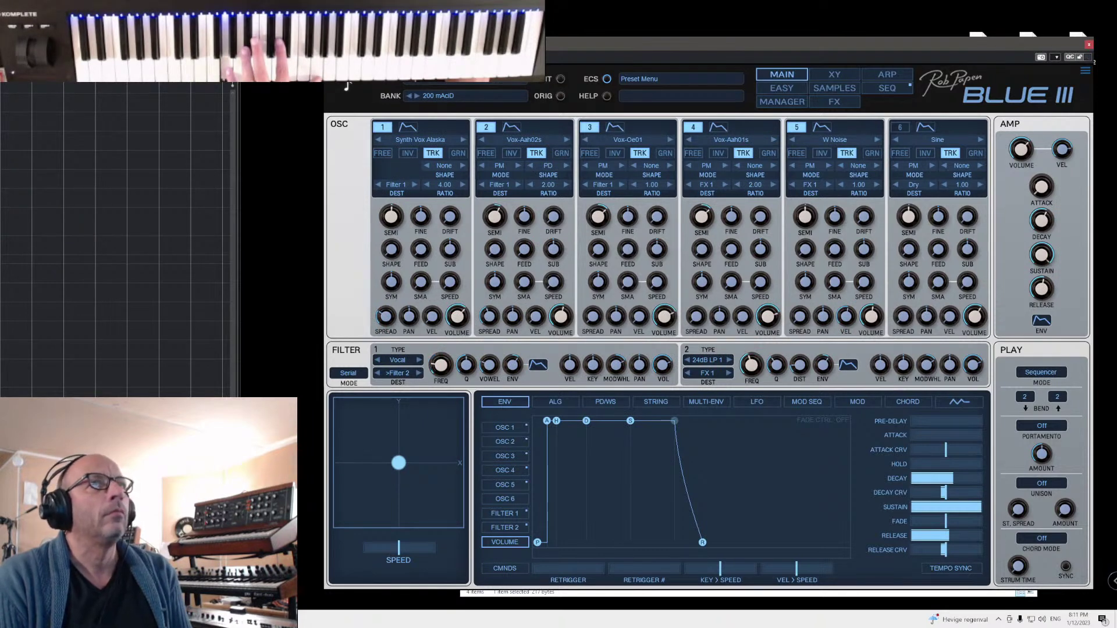
left_click(525, 83)
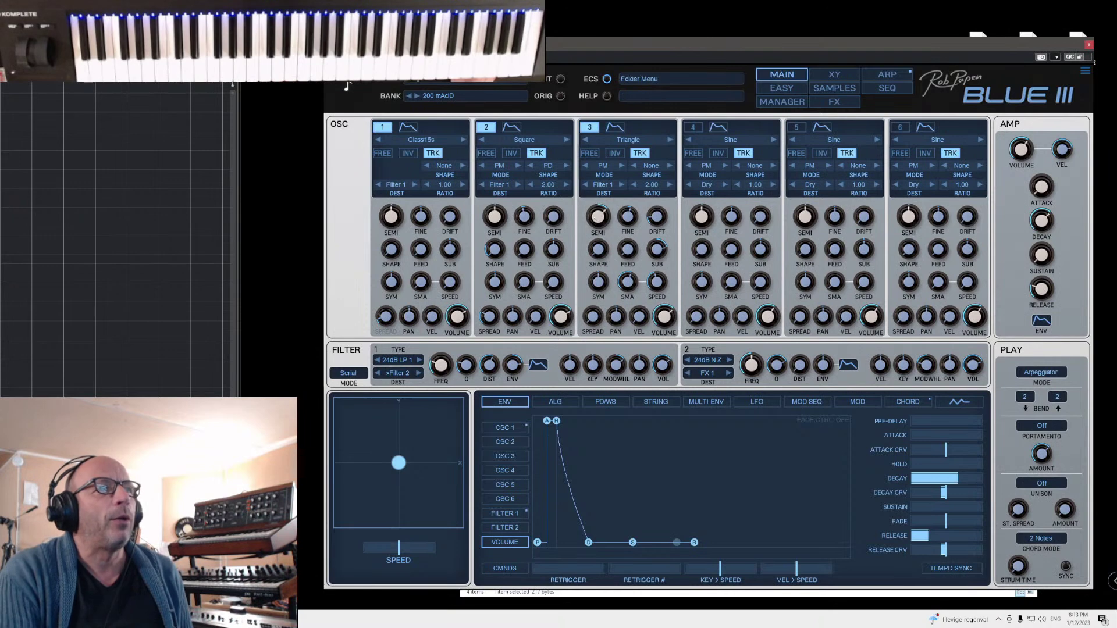
left_click(522, 85)
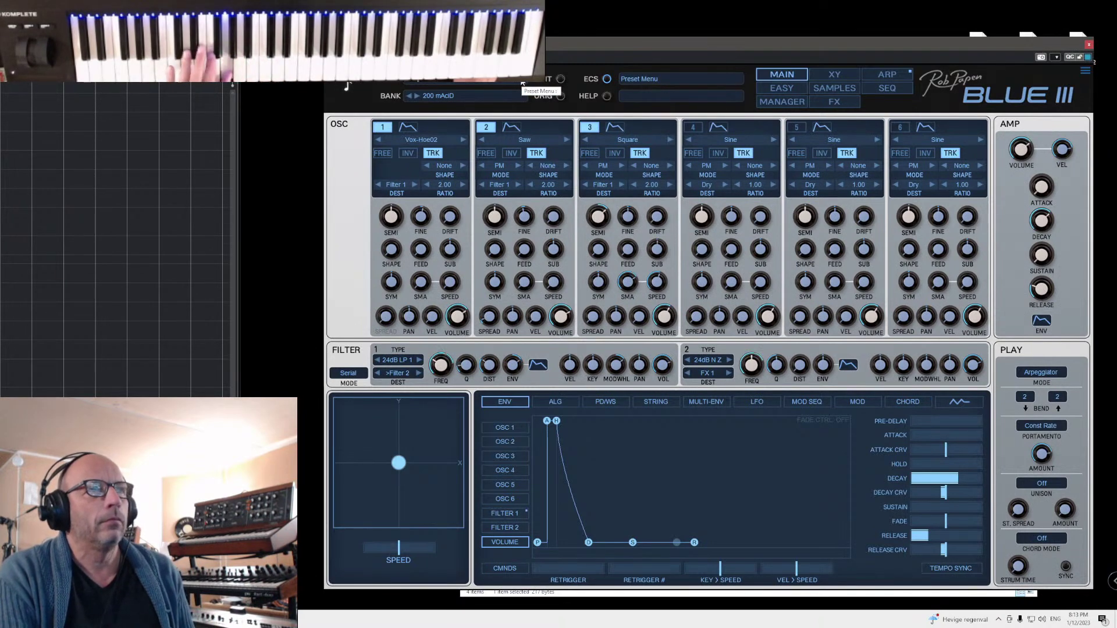
left_click(522, 85)
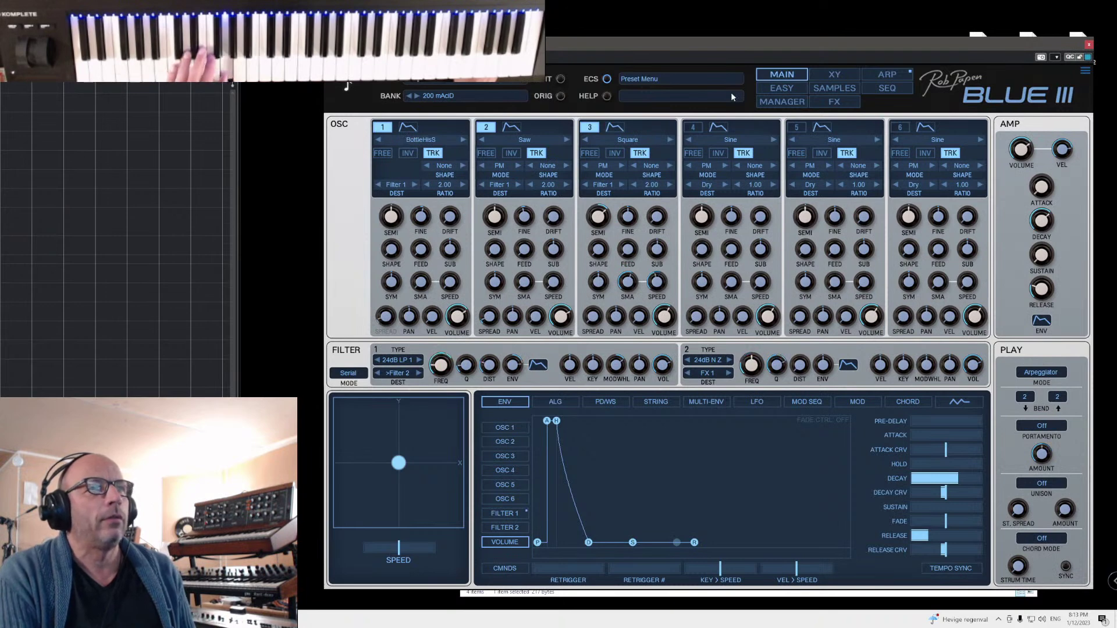
- Load 019 BA ... Bass in the preset manager and audition the bass presets through 023 BA Nasty Sqare Bass [MCD] from the main screen
left_click(772, 97)
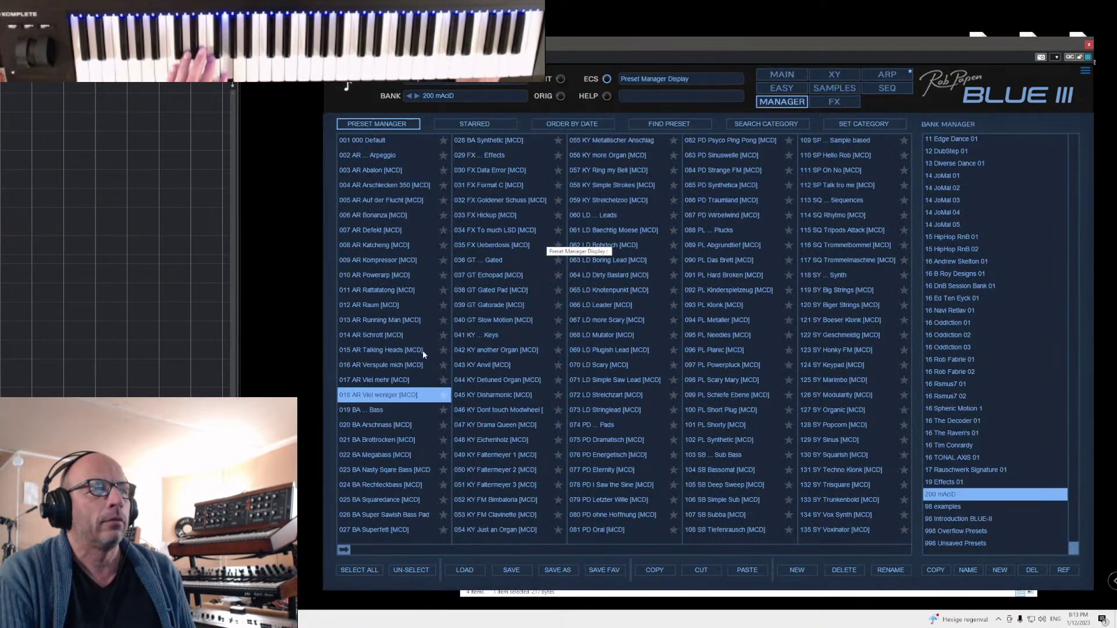
left_click(371, 410)
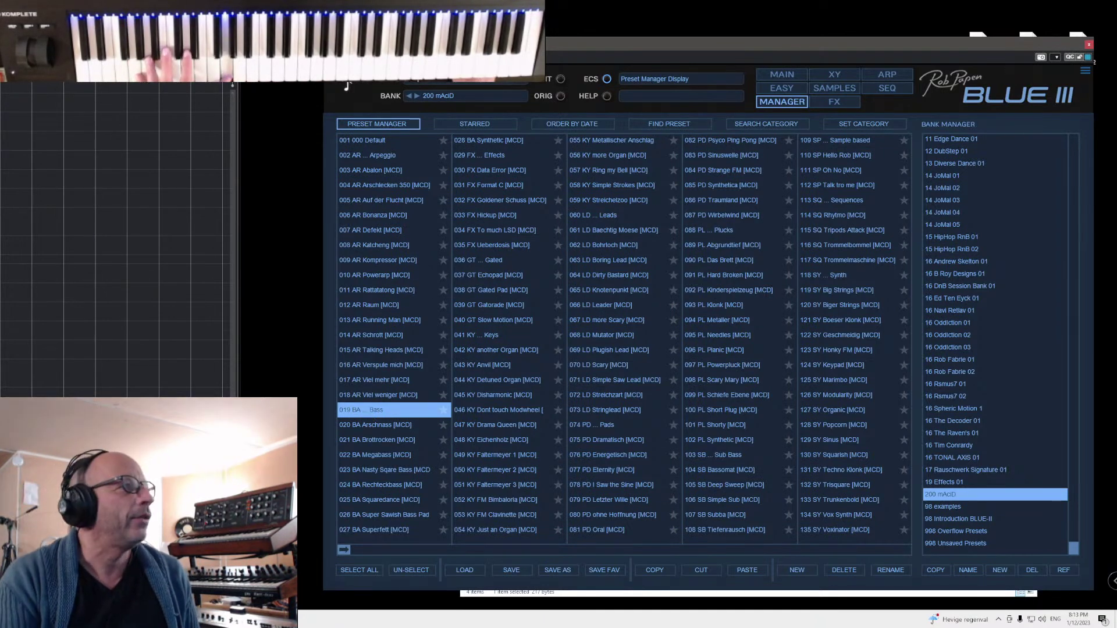
left_click(782, 75)
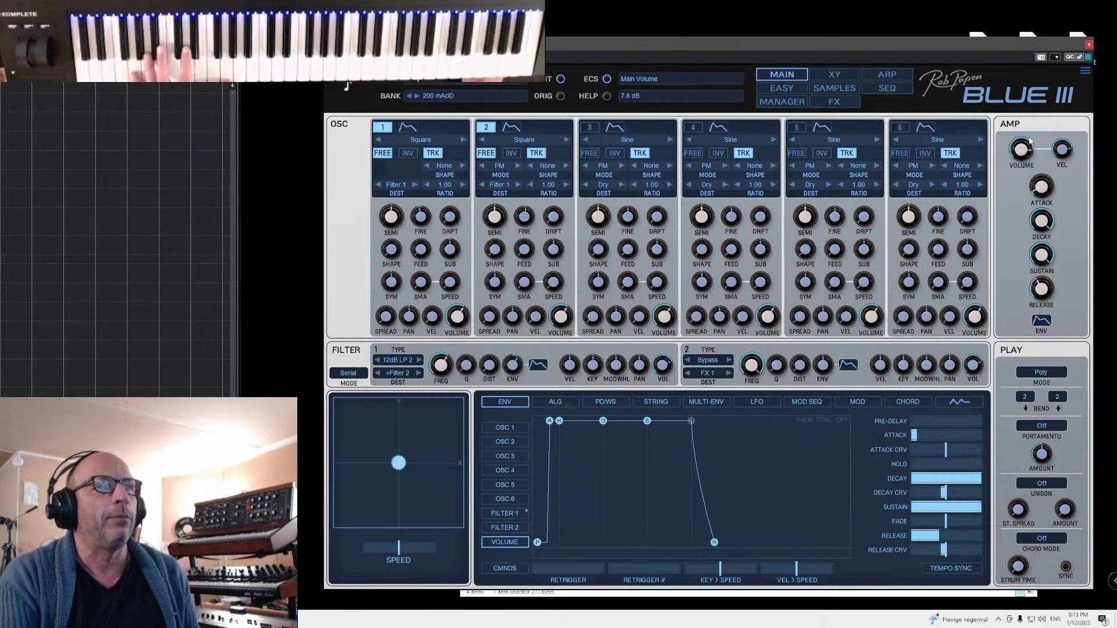
left_click(523, 83)
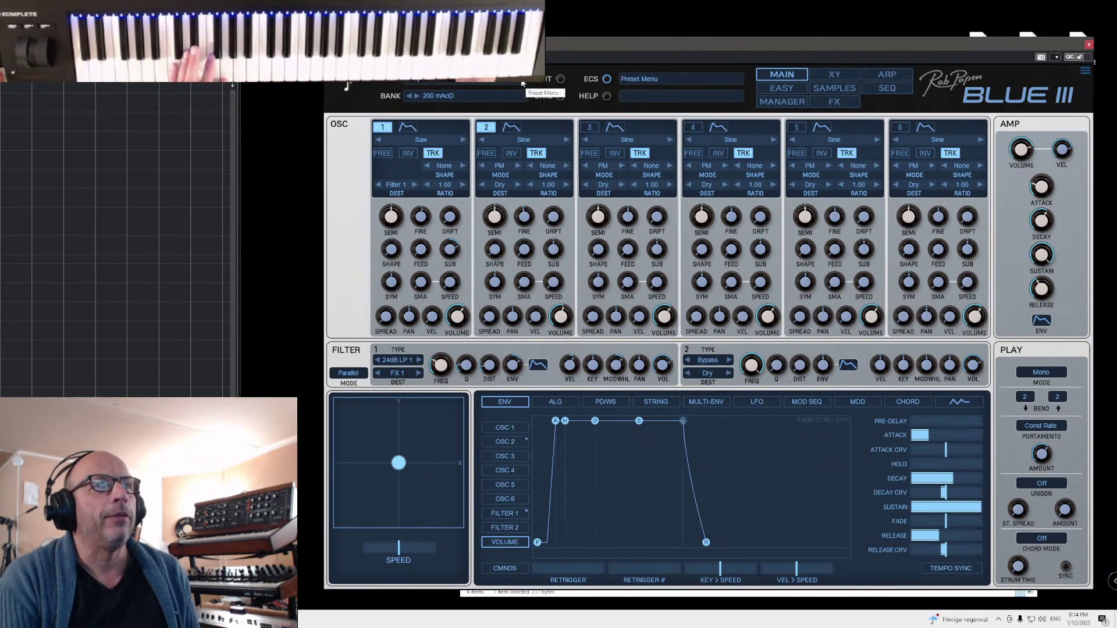
scroll(523, 84, "down", 1)
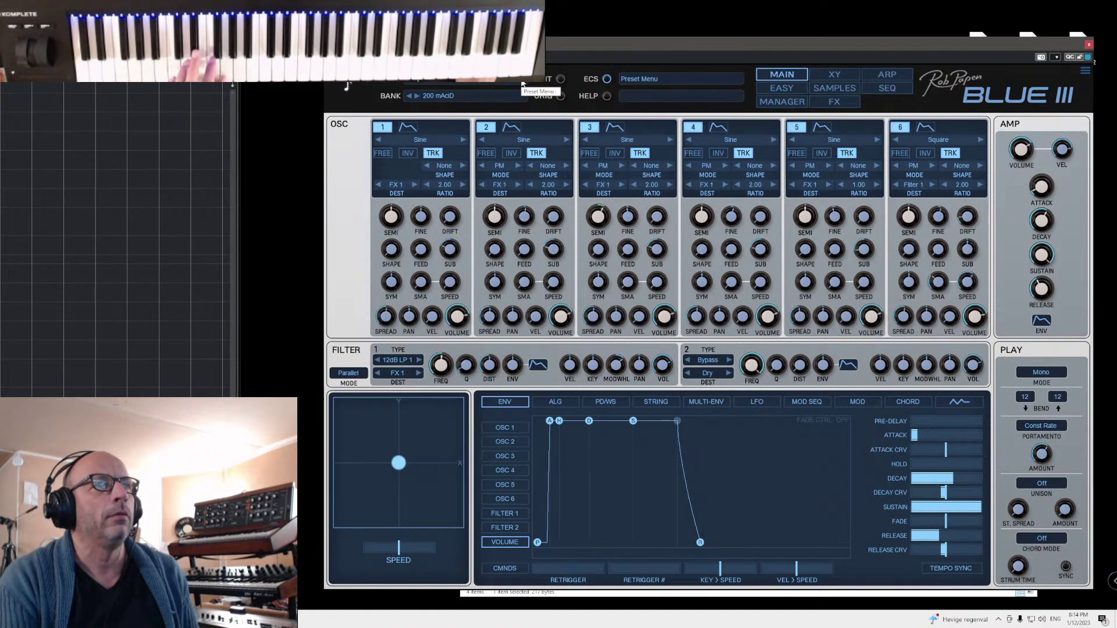
scroll(522, 83, "down", 1)
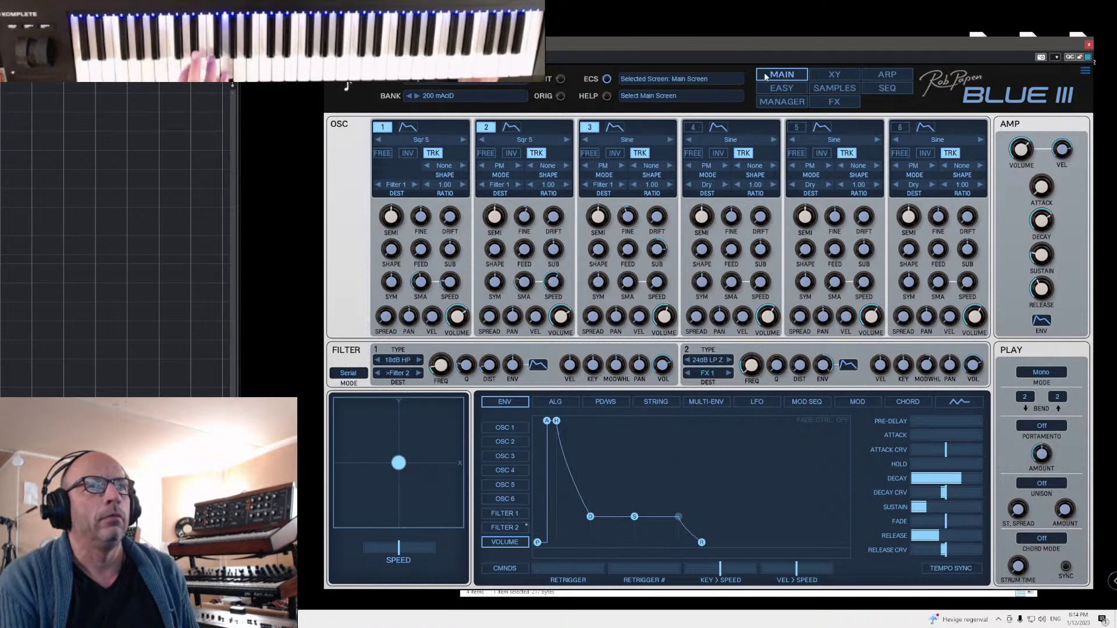
- Audition bass presets 024 BA Rechteckbass [MCD] through 027 BA Superfett [MCD] in the preset manager
left_click(782, 105)
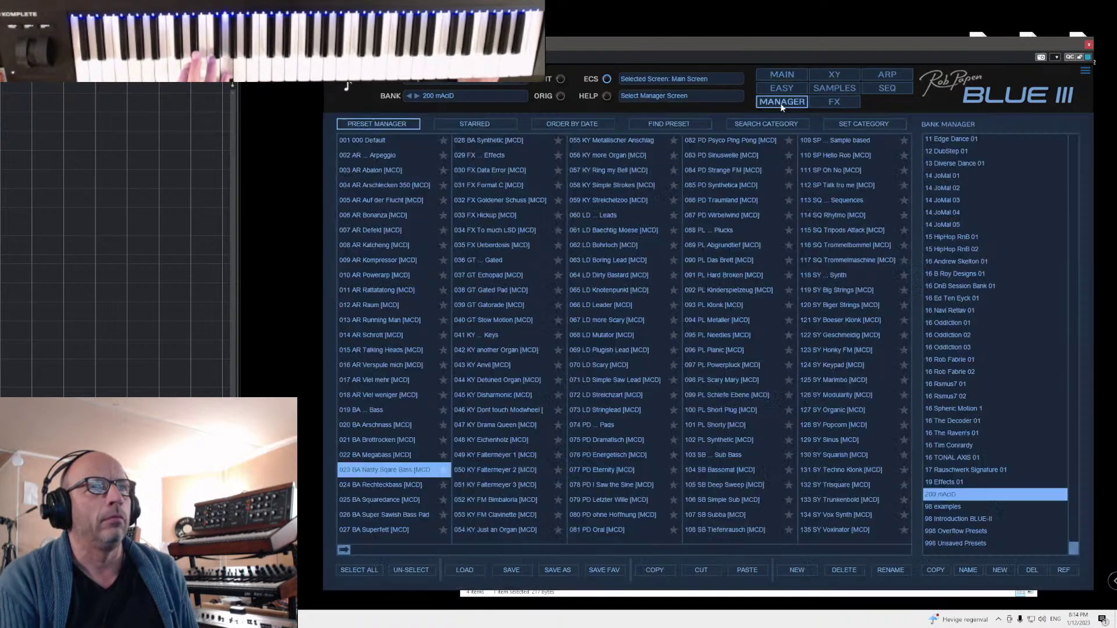
left_click(388, 488)
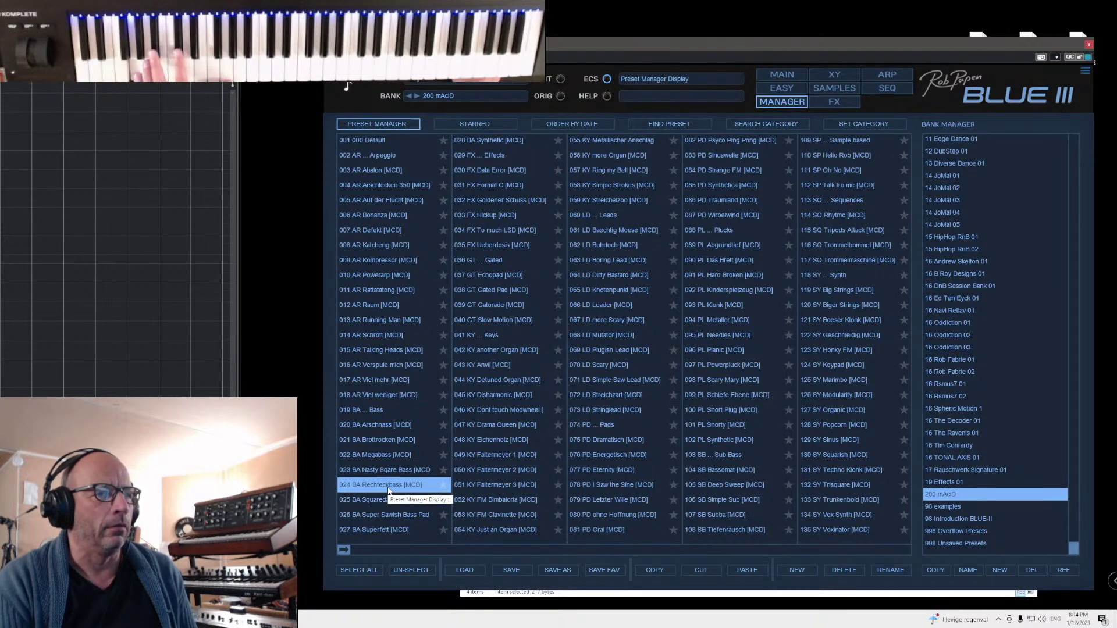
left_click(372, 502)
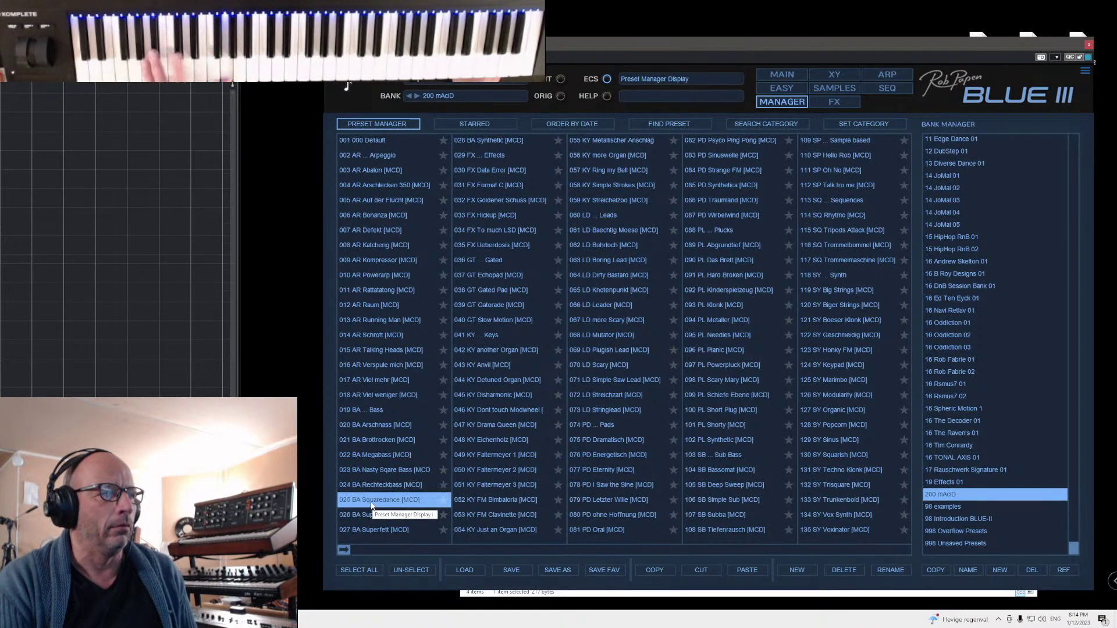
left_click(372, 516)
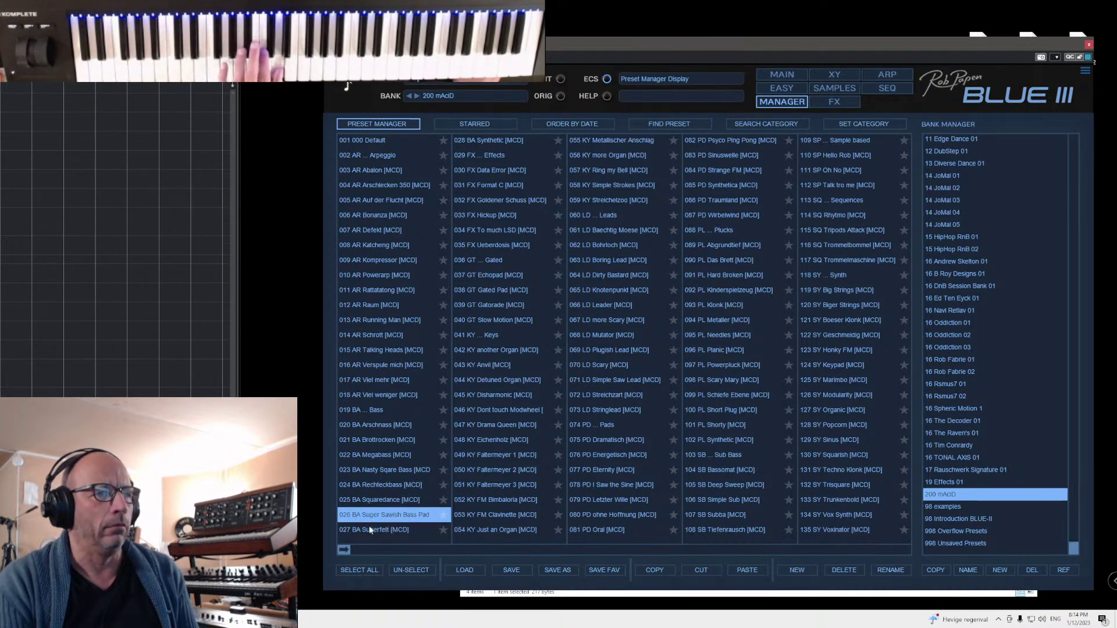
left_click(362, 531)
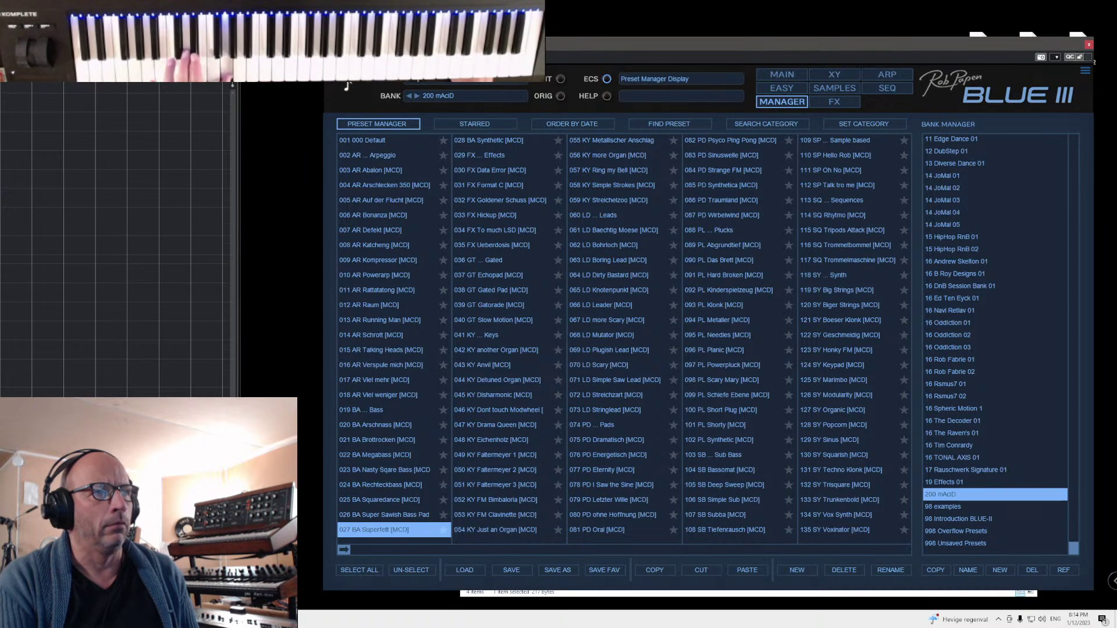
- Return to the main screen and audition 028 BA Synthetic [MCD] and the effects presets that follow it
left_click(783, 75)
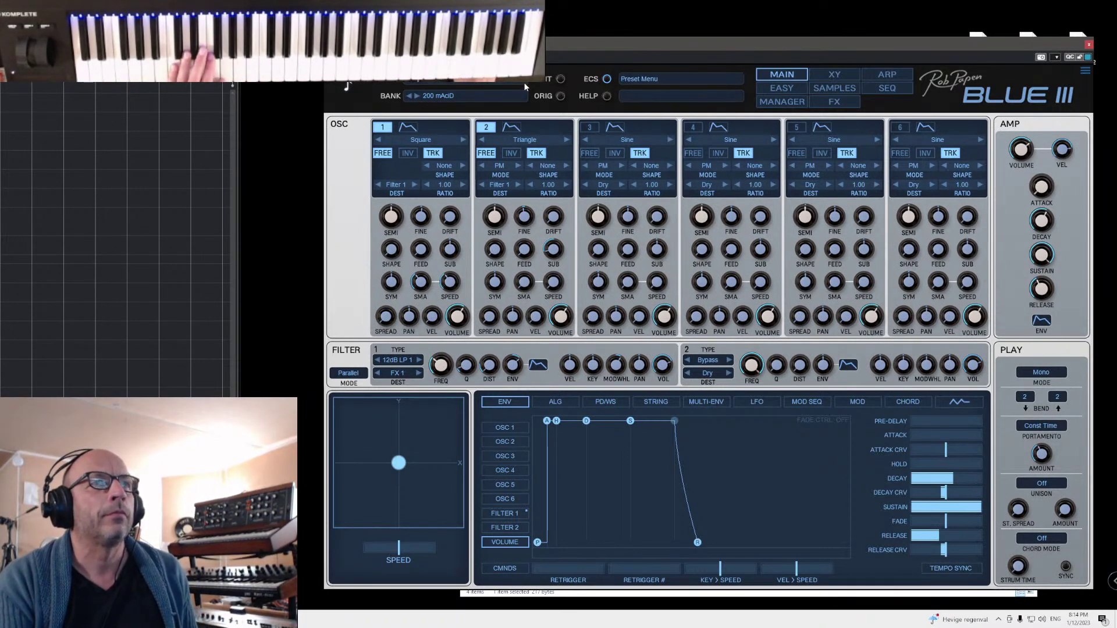
scroll(522, 82, "down", 1)
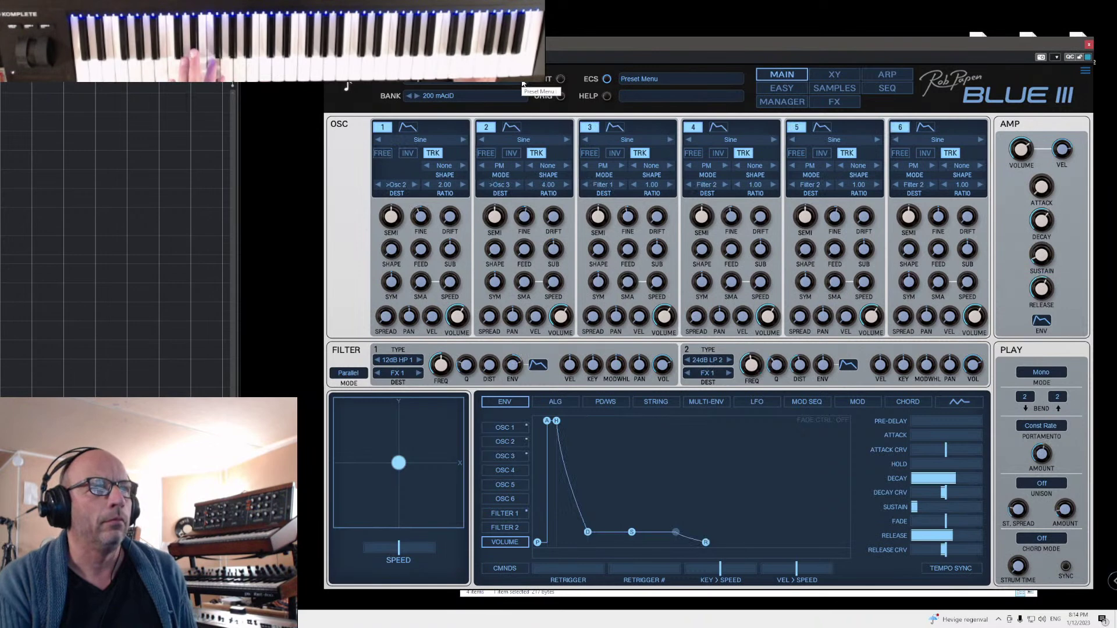
scroll(522, 82, "down", 1)
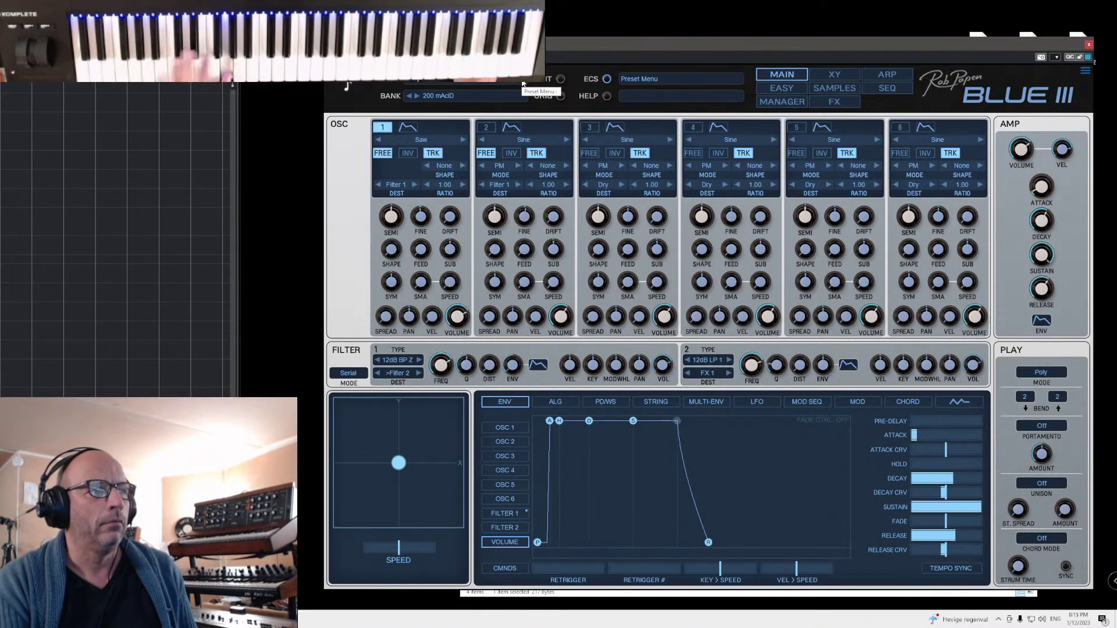
scroll(522, 83, "down", 1)
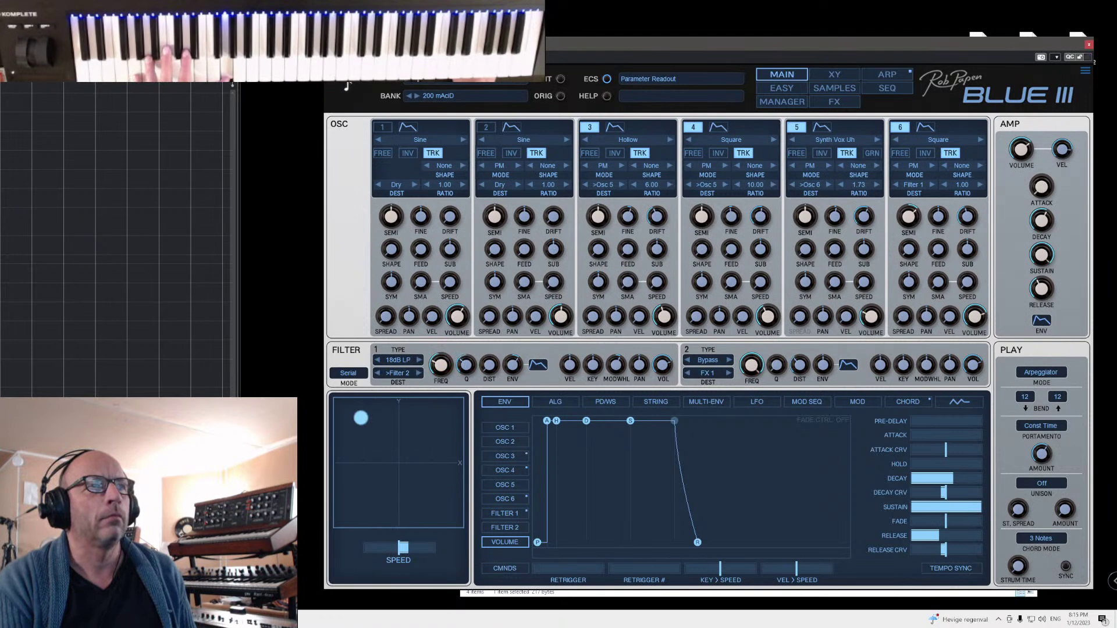
scroll(521, 84, "down", 1)
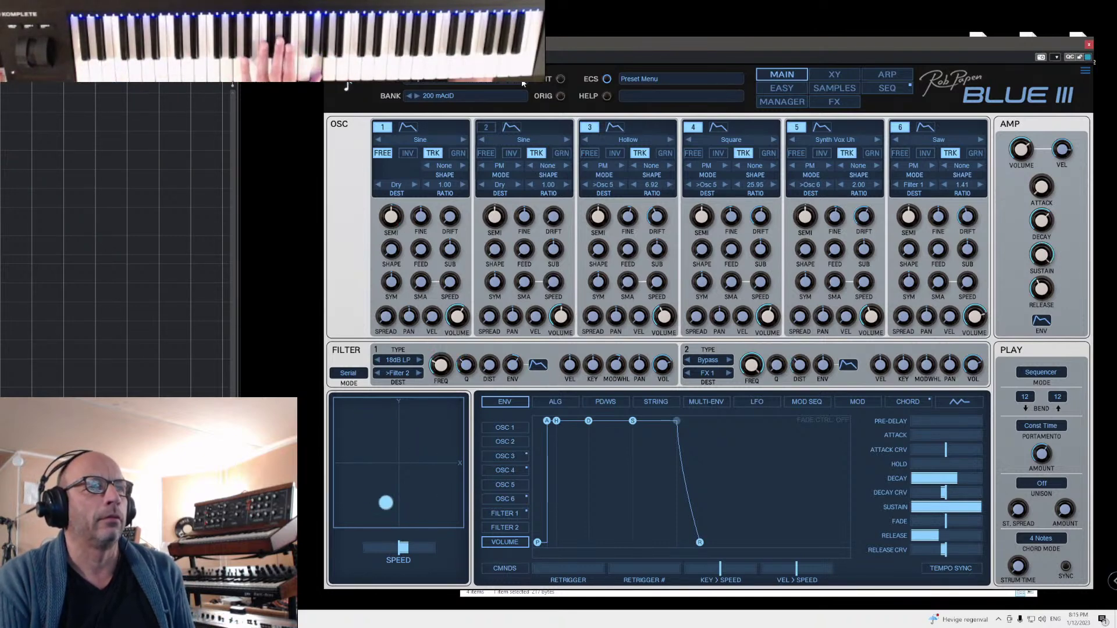
left_click(523, 83)
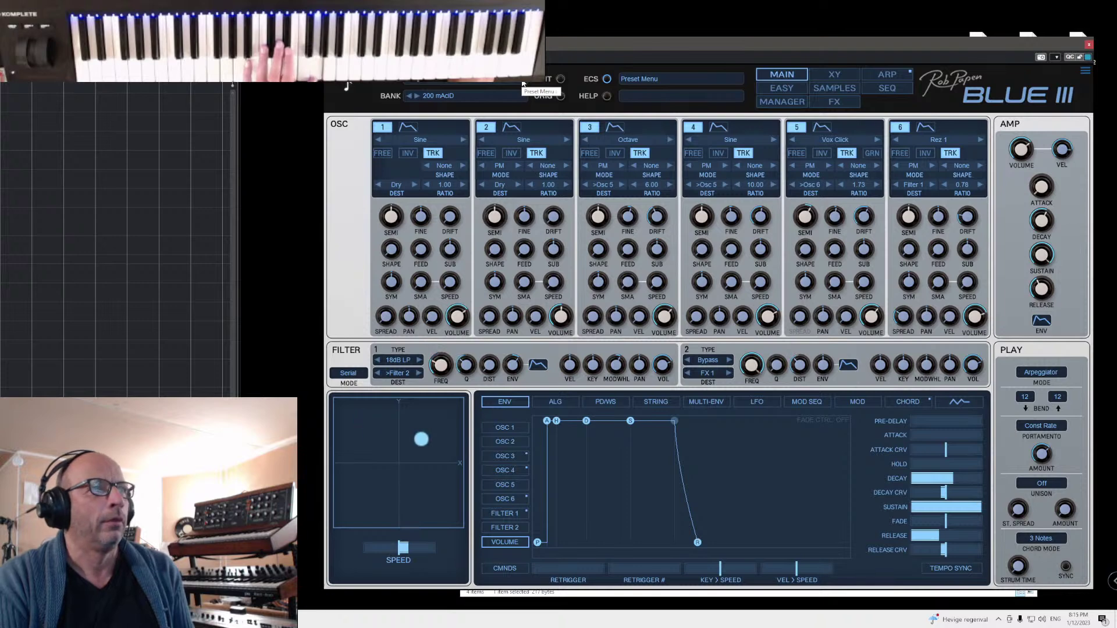
left_click(523, 83)
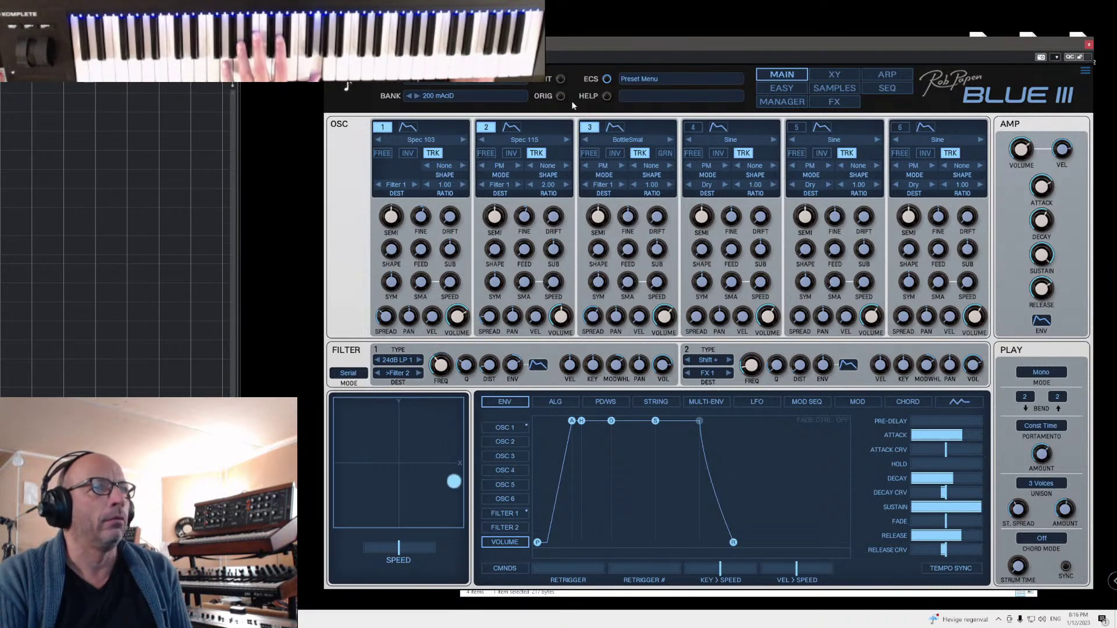
scroll(523, 84, "down", 1)
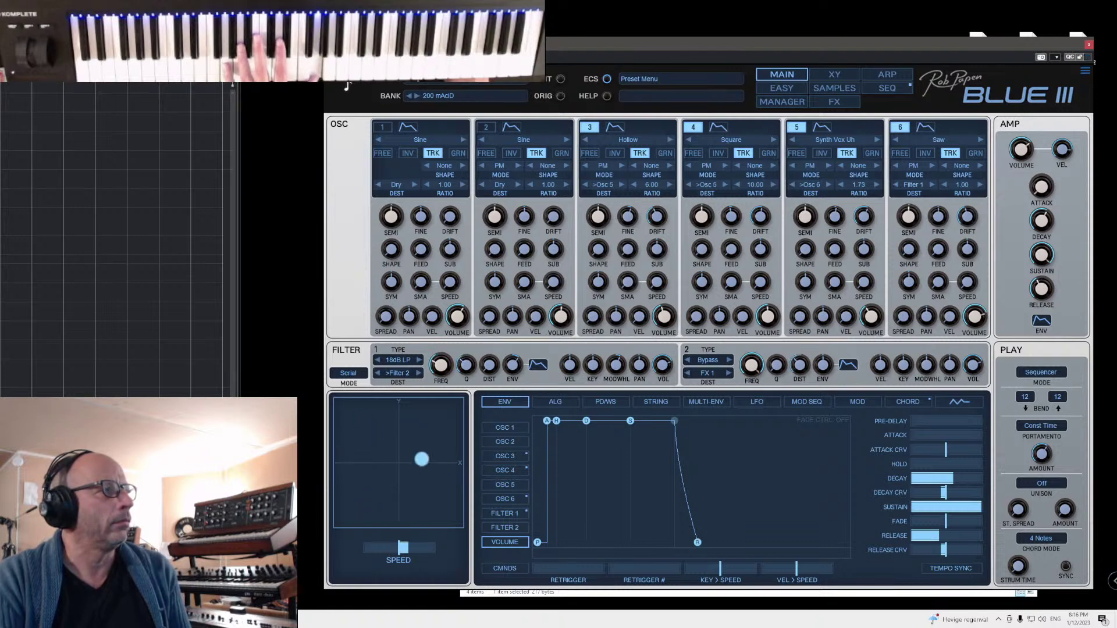
left_click(523, 83)
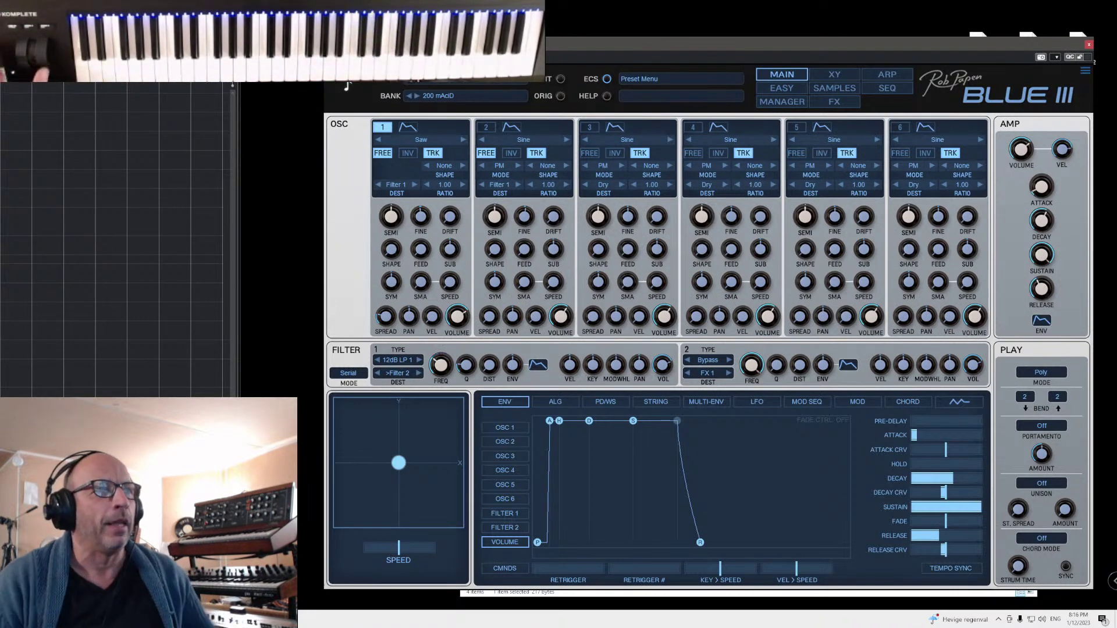
- Audition the presets following 036 GT ... Gated from the main screen, and examine the Filter 1 envelope
left_click(524, 84)
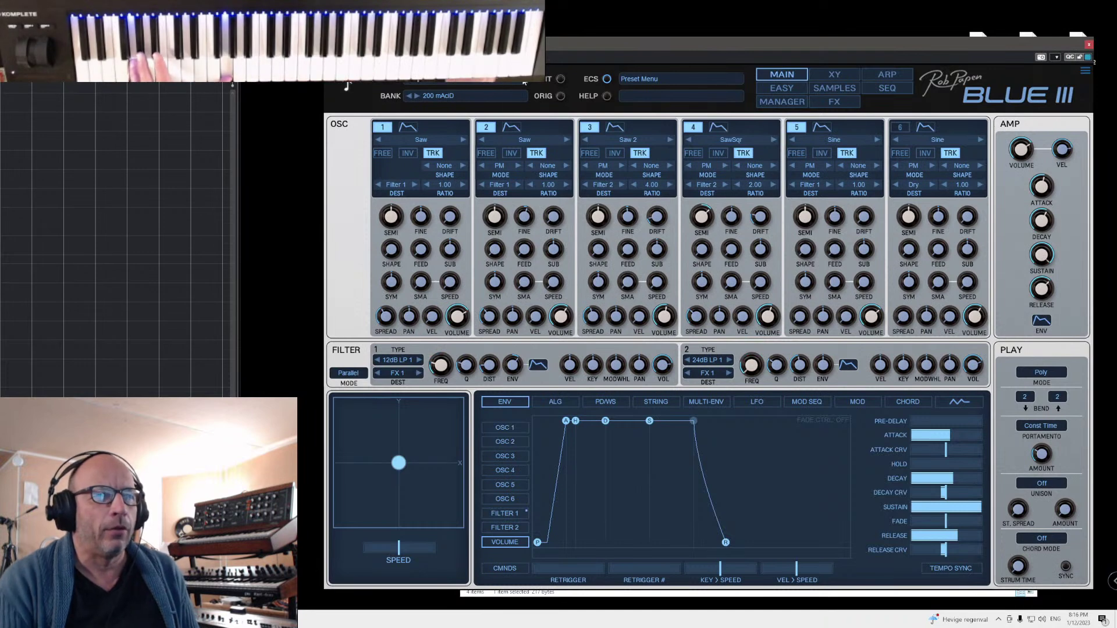
left_click(505, 513)
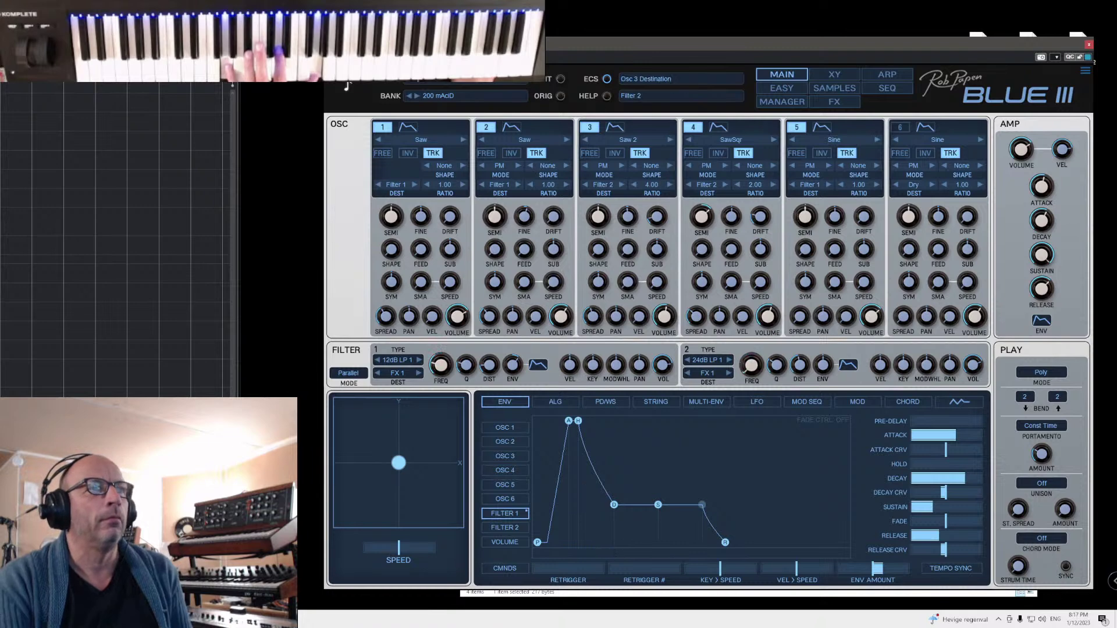
scroll(522, 83, "down", 1)
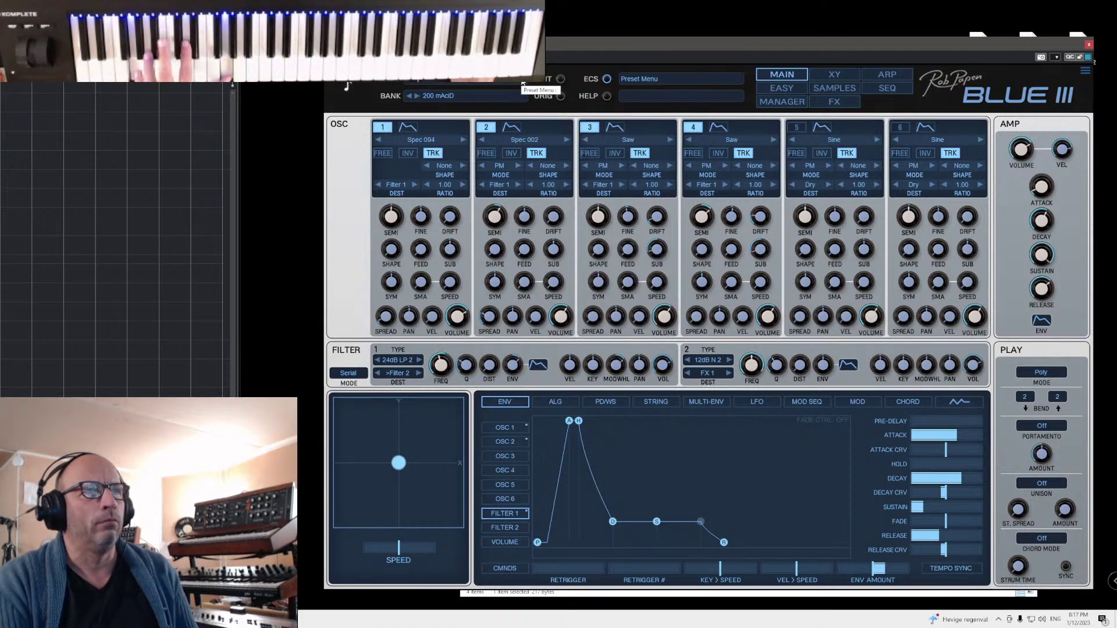
scroll(522, 83, "down", 1)
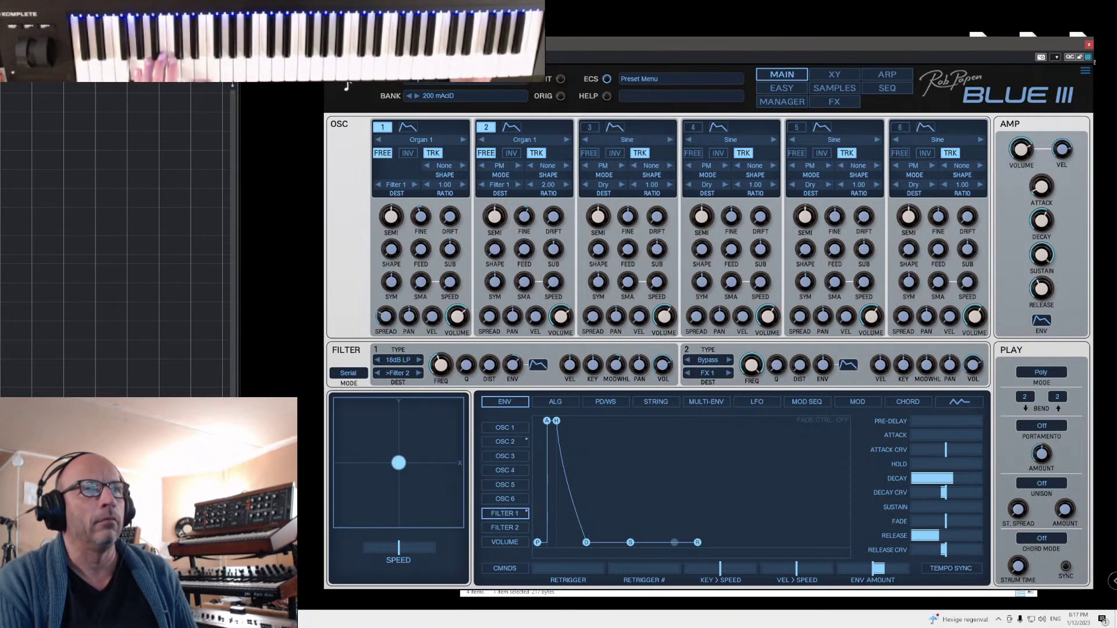
- Audition the keys presets in the 200 mAciD bank from the main screen, up to 053 KY FM Clavinette [MCD]
left_click(524, 83)
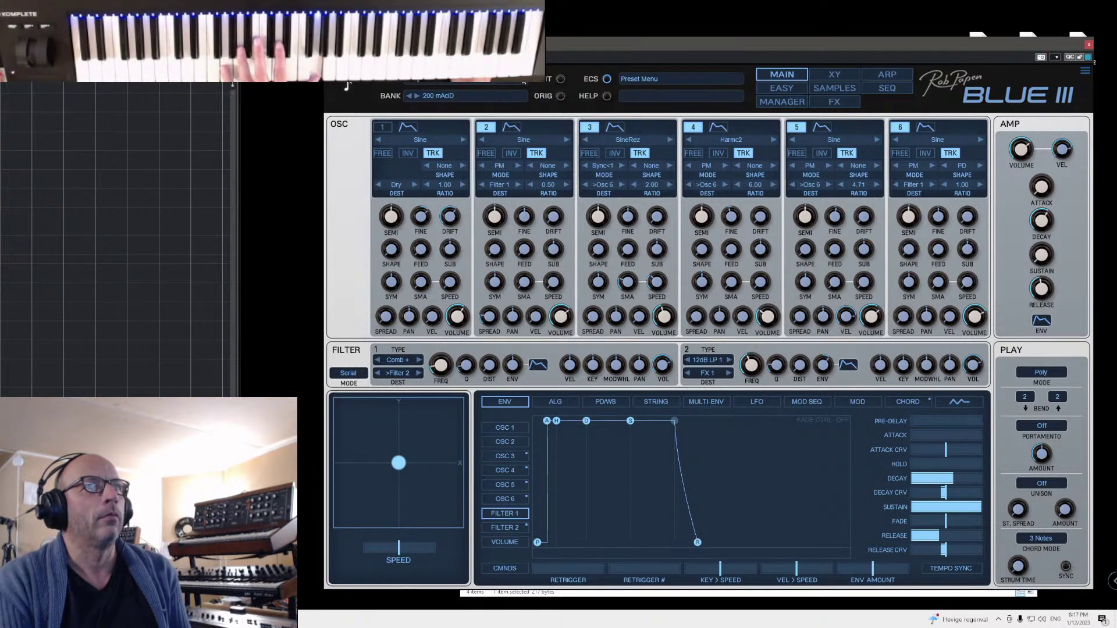
left_click(522, 82)
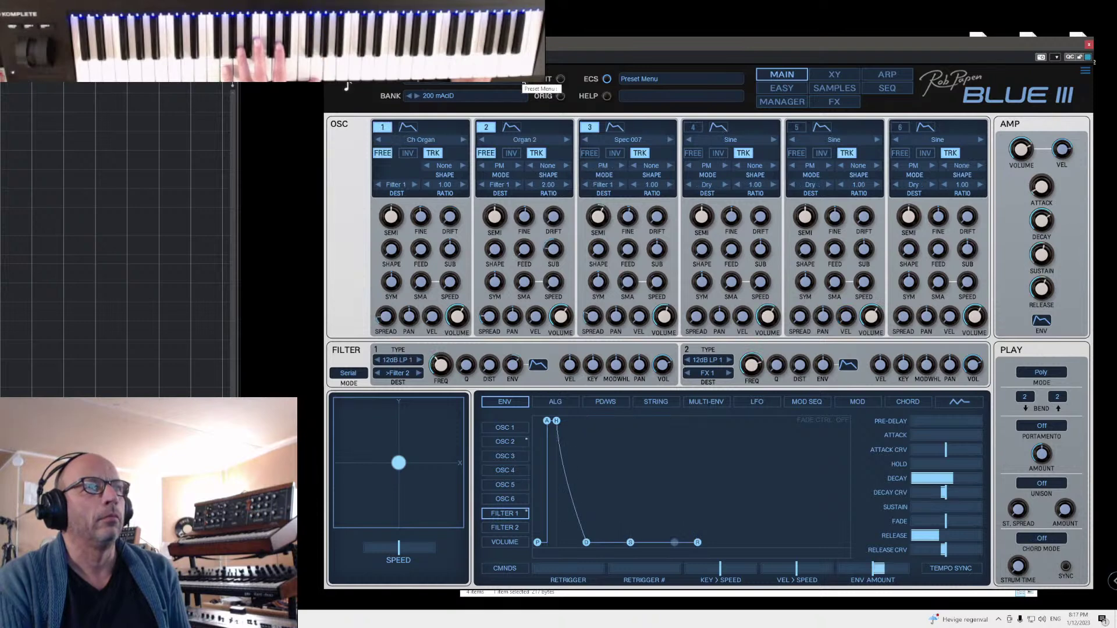
left_click(523, 82)
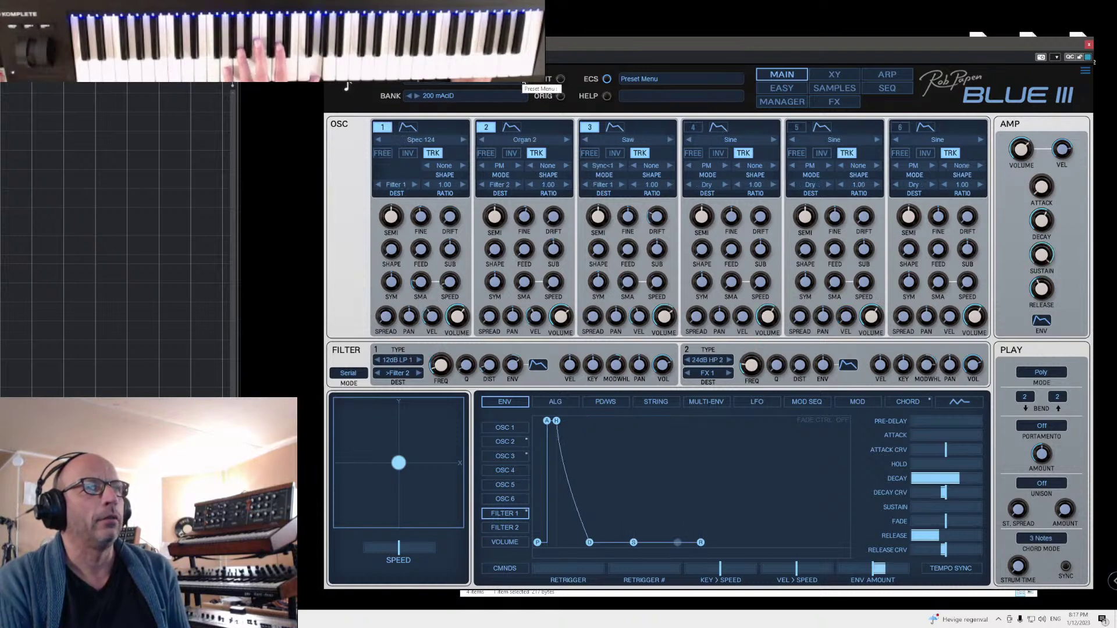
left_click(523, 83)
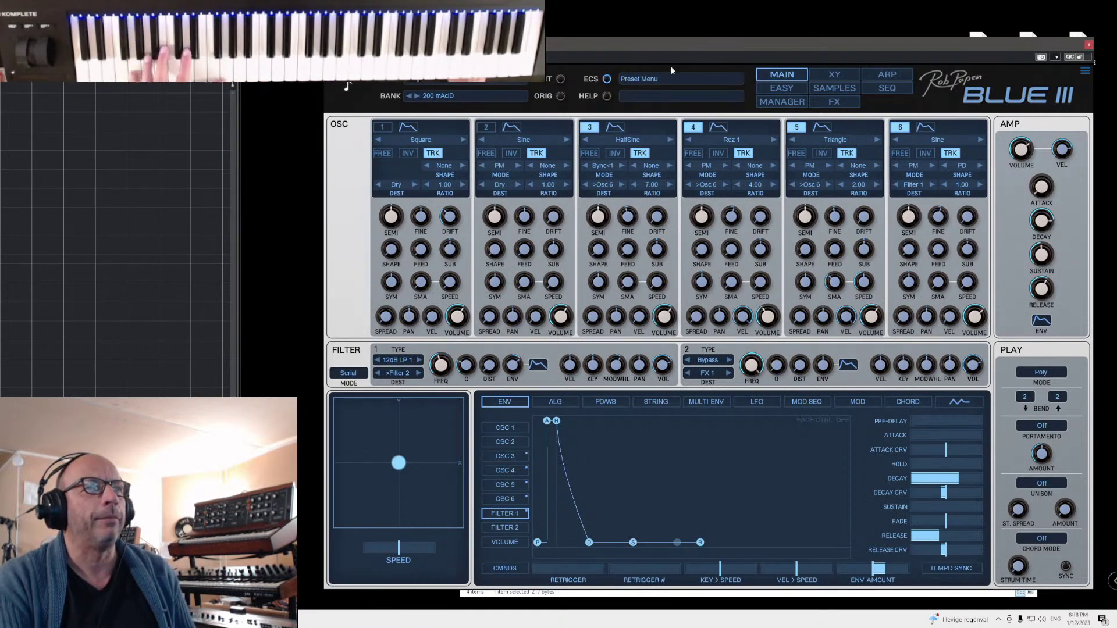
left_click(522, 83)
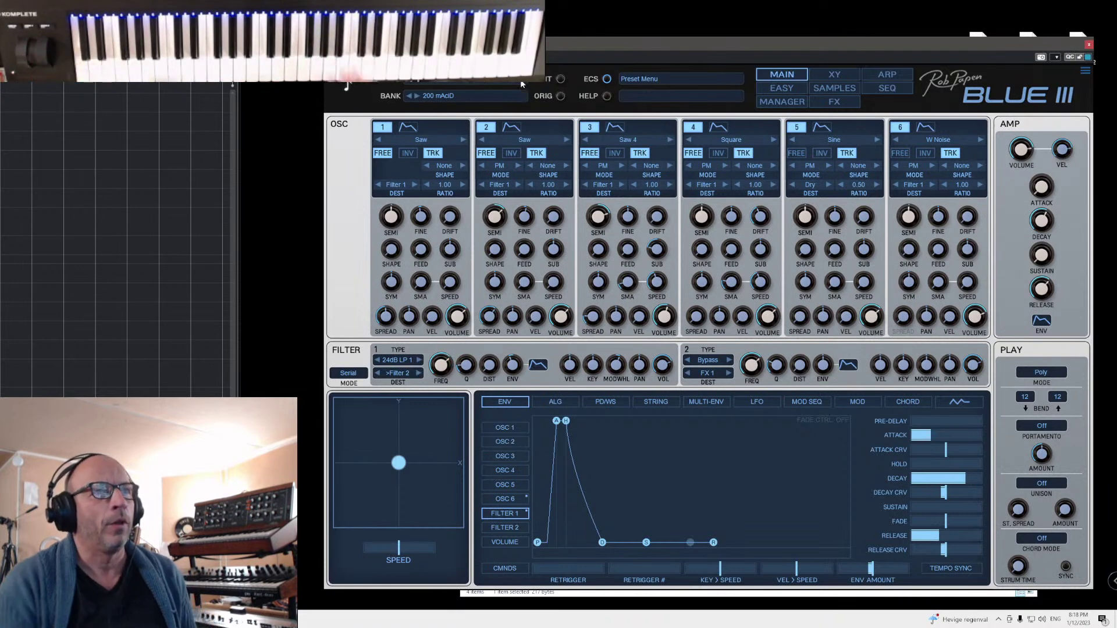
scroll(522, 84, "down", 1)
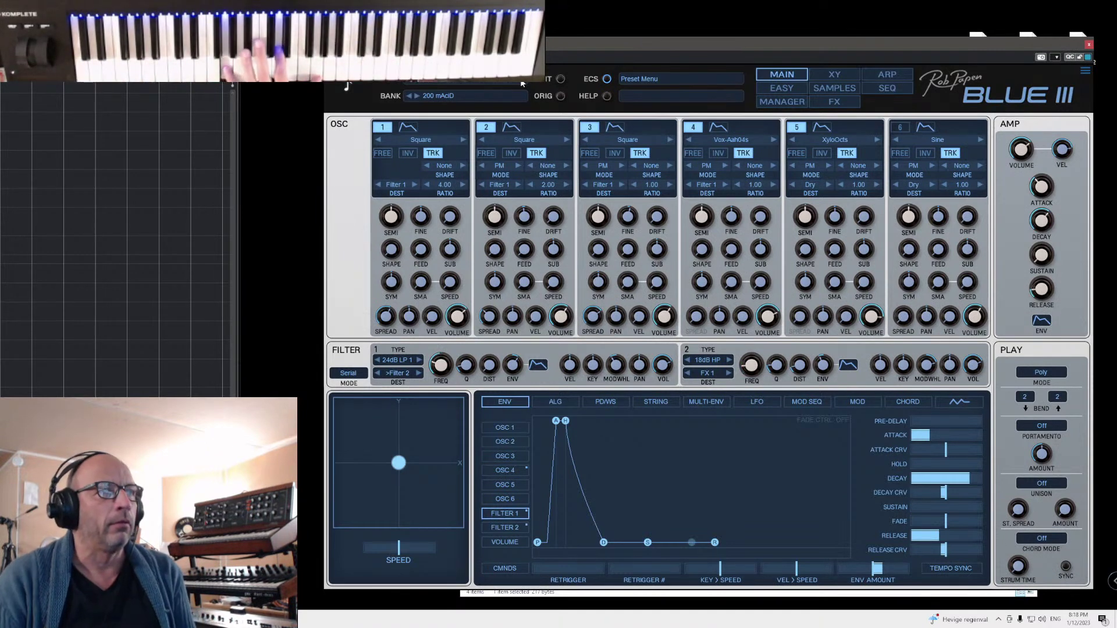
scroll(522, 83, "down", 1)
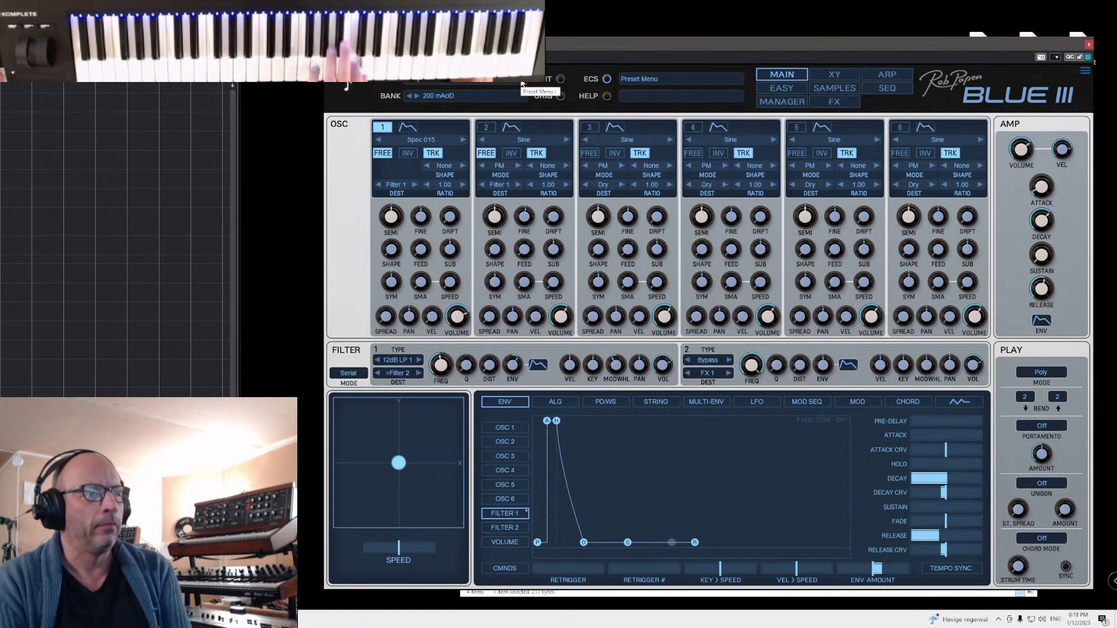
scroll(522, 83, "down", 1)
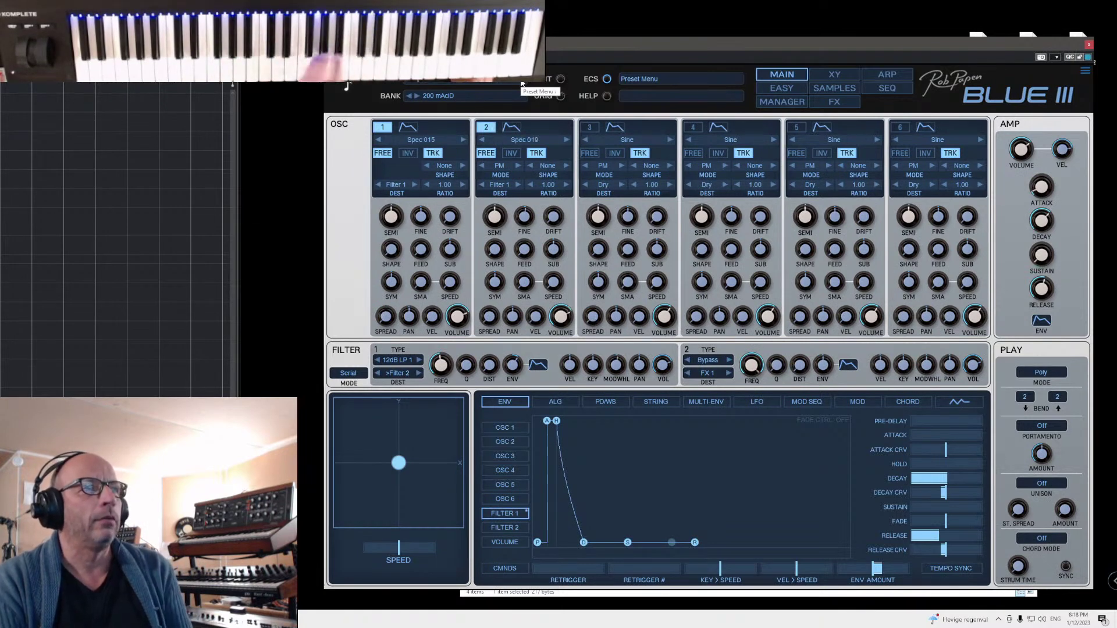
scroll(522, 84, "down", 1)
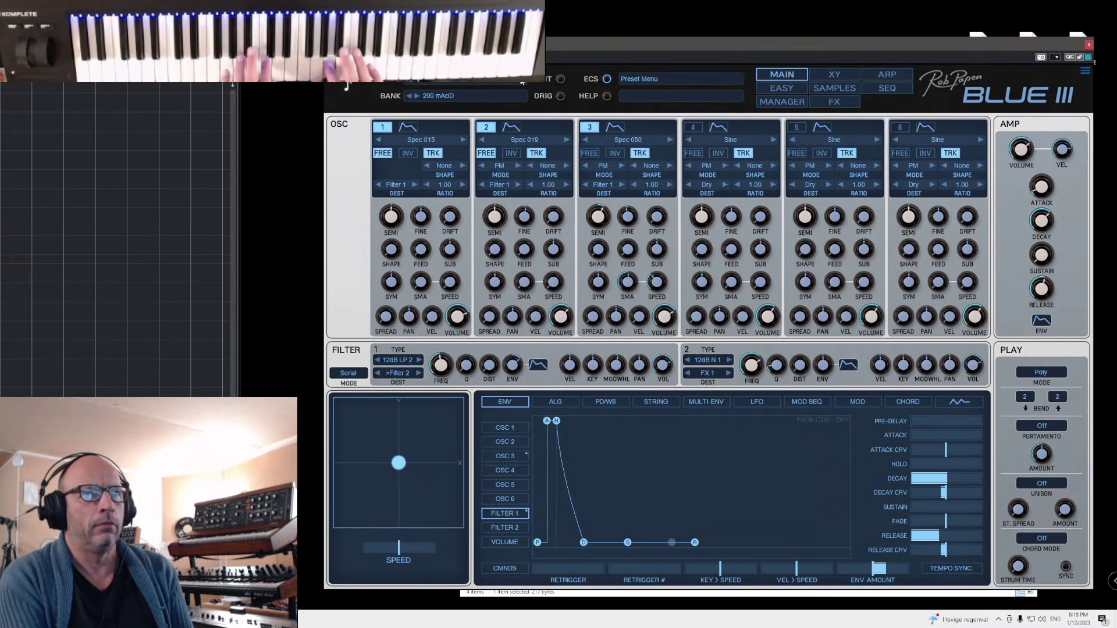
left_click(522, 83)
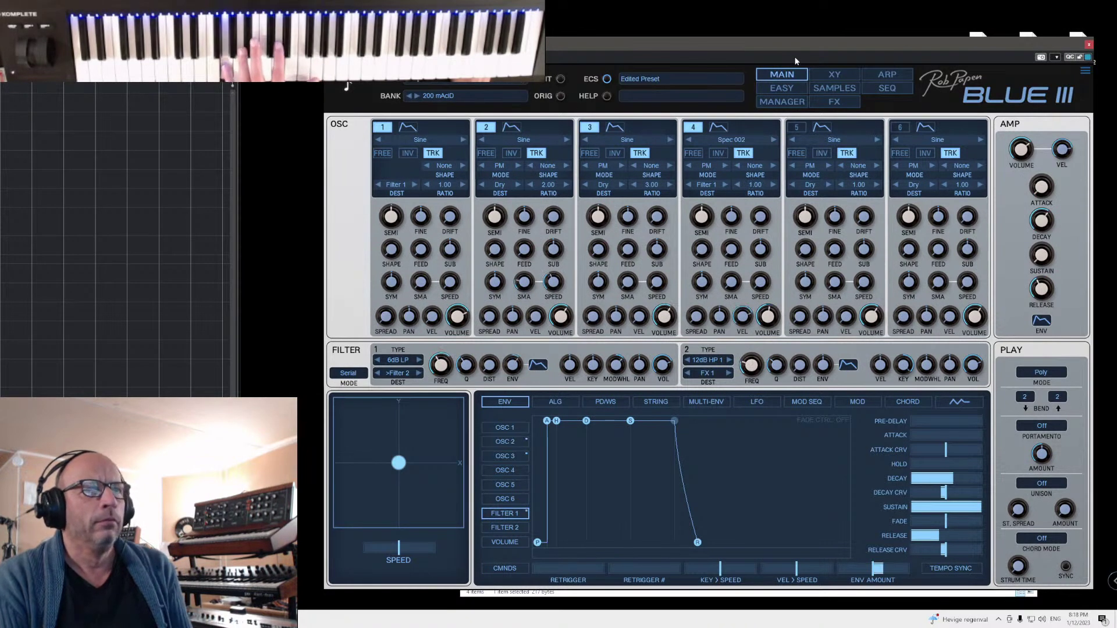
- Open the preset manager and audition 054 KY Just an Organ, 055 KY Metallischer Anschlag, 057 KY Ring my Bell and 058 KY Simple Strokes
left_click(782, 101)
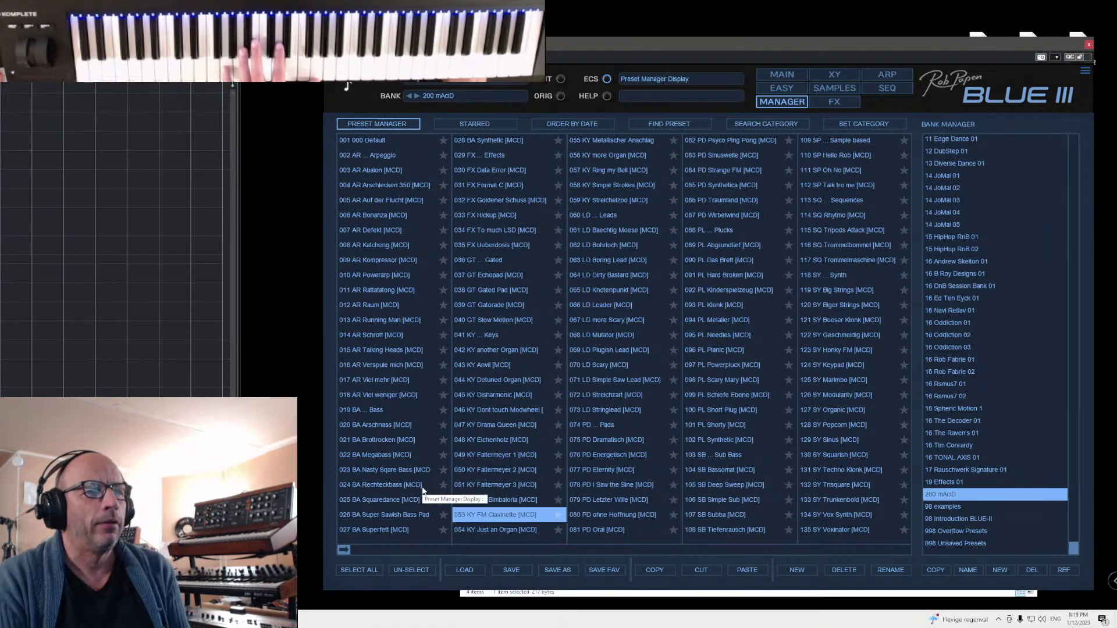
left_click(466, 529)
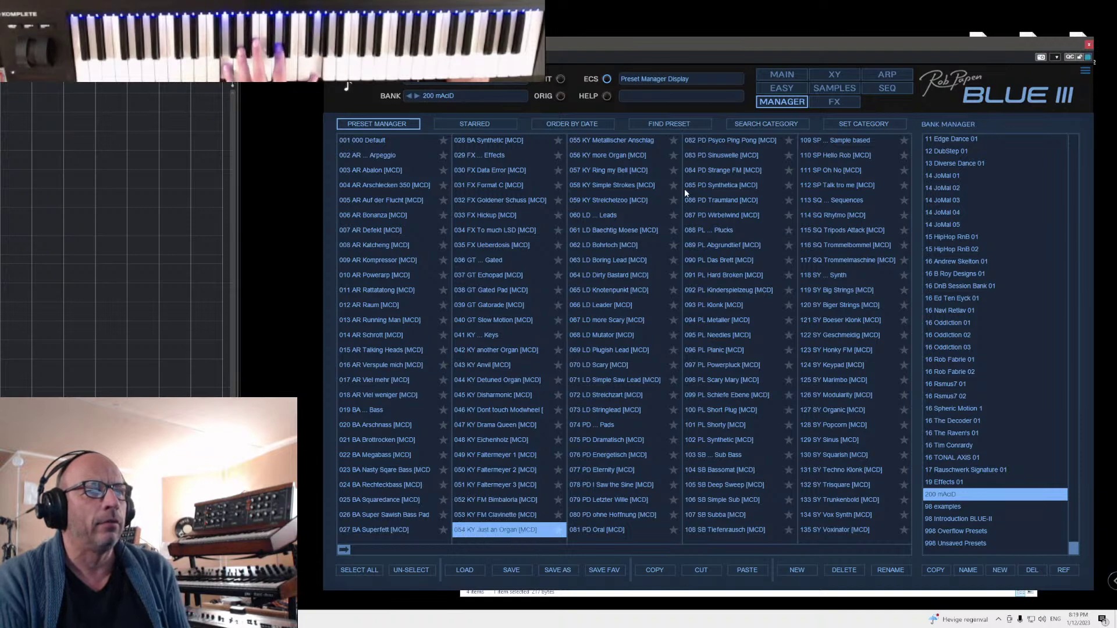
left_click(617, 141)
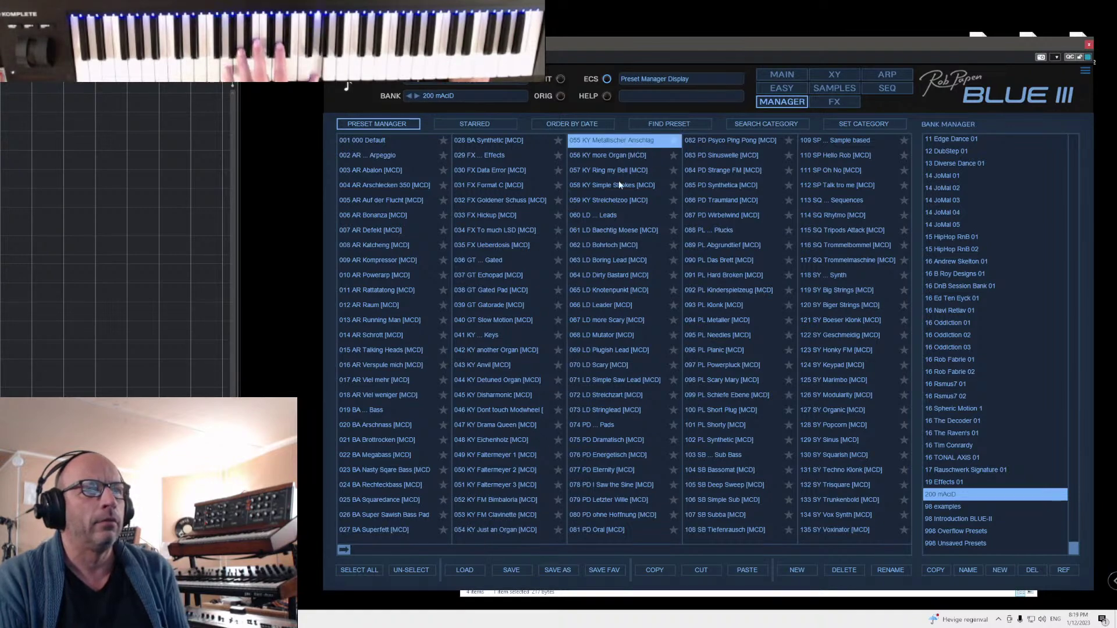
left_click(608, 169)
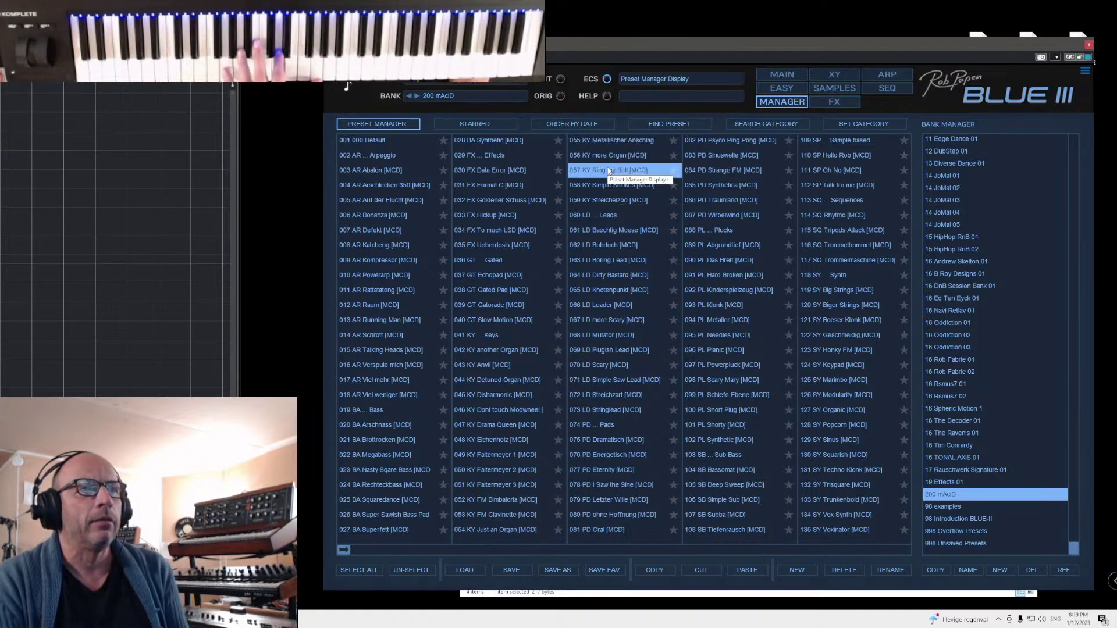
left_click(612, 184)
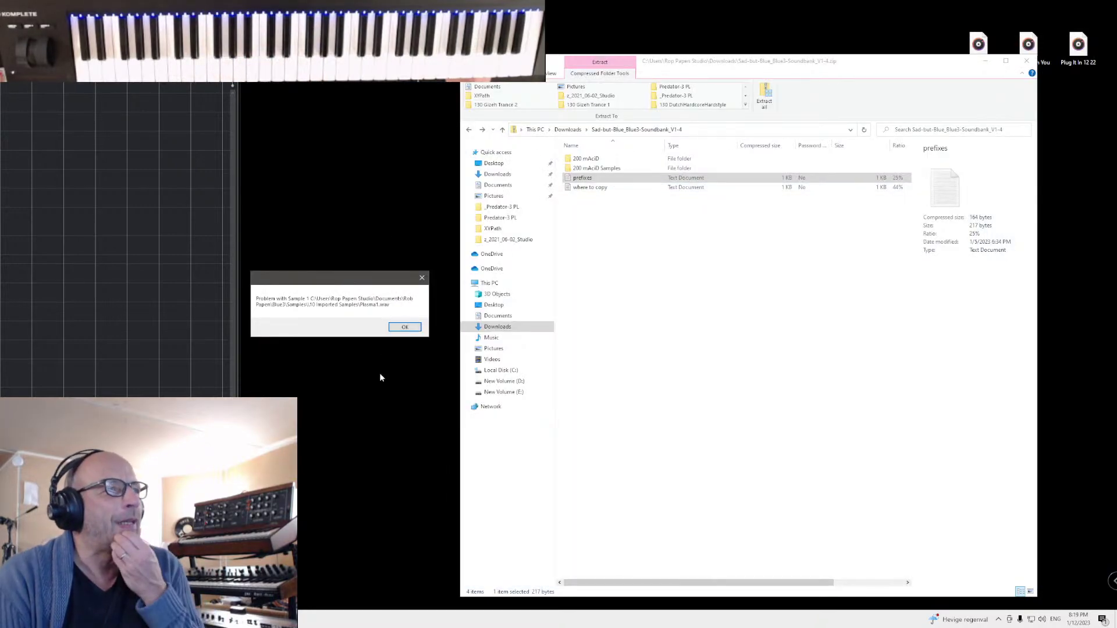
left_click(403, 328)
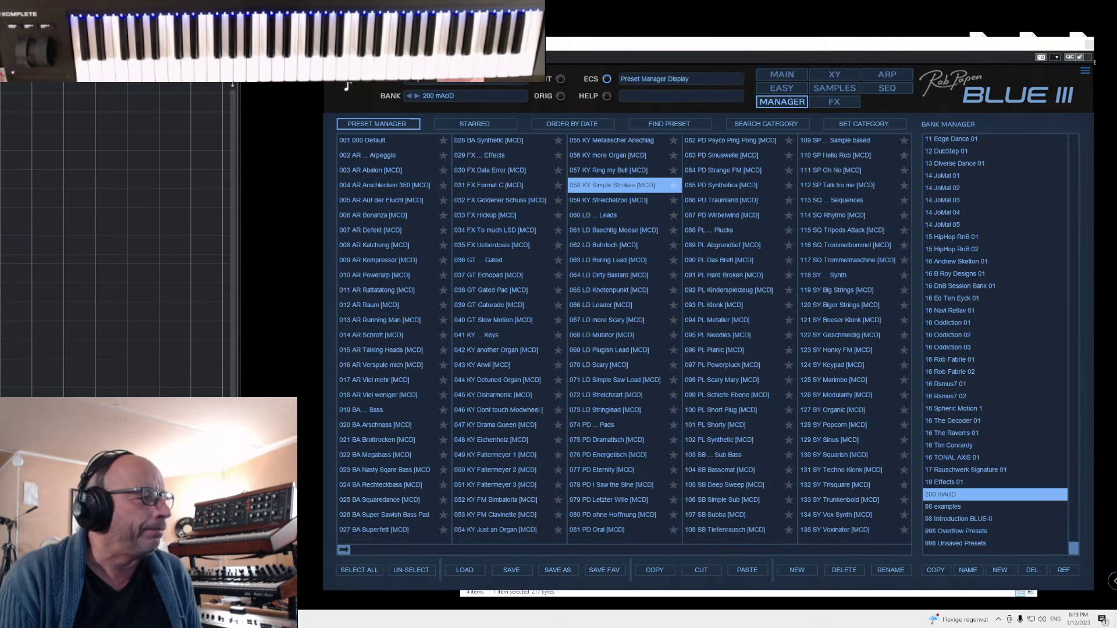
- Switch to File Explorer and check the contents of the 200 mAciD Samples folder in the soundbank archive
key("alt+Tab")
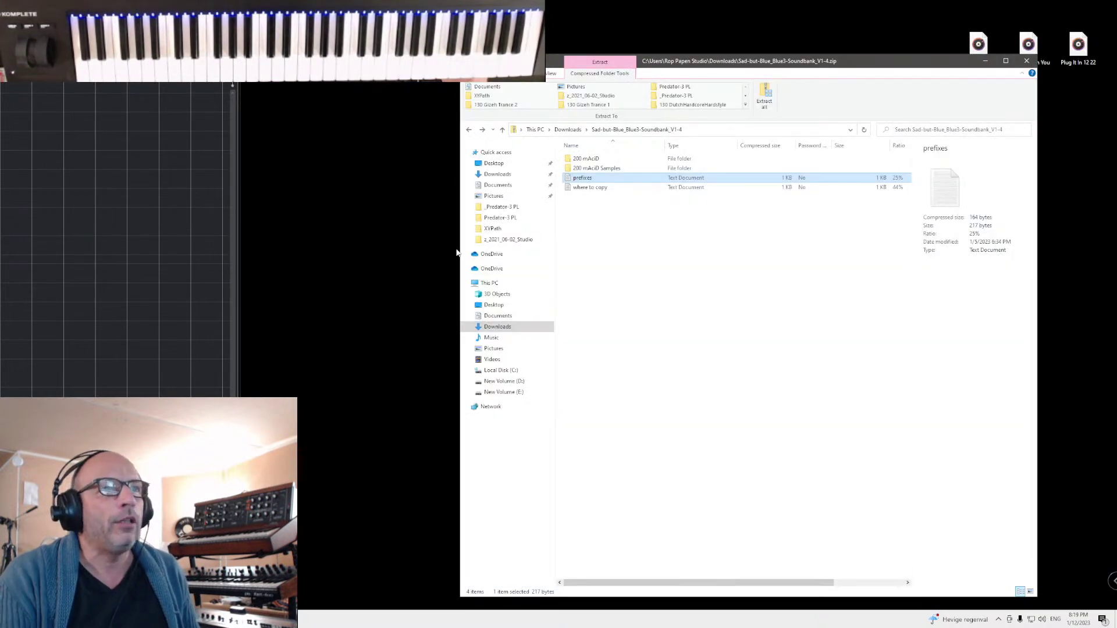
left_click(570, 169)
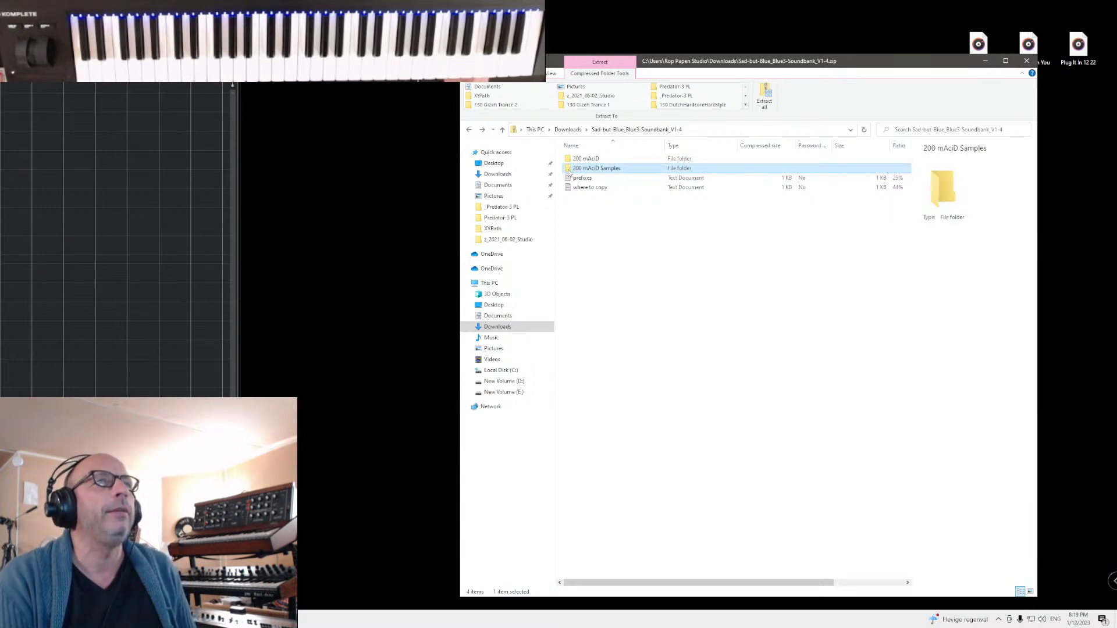
double_click(569, 169)
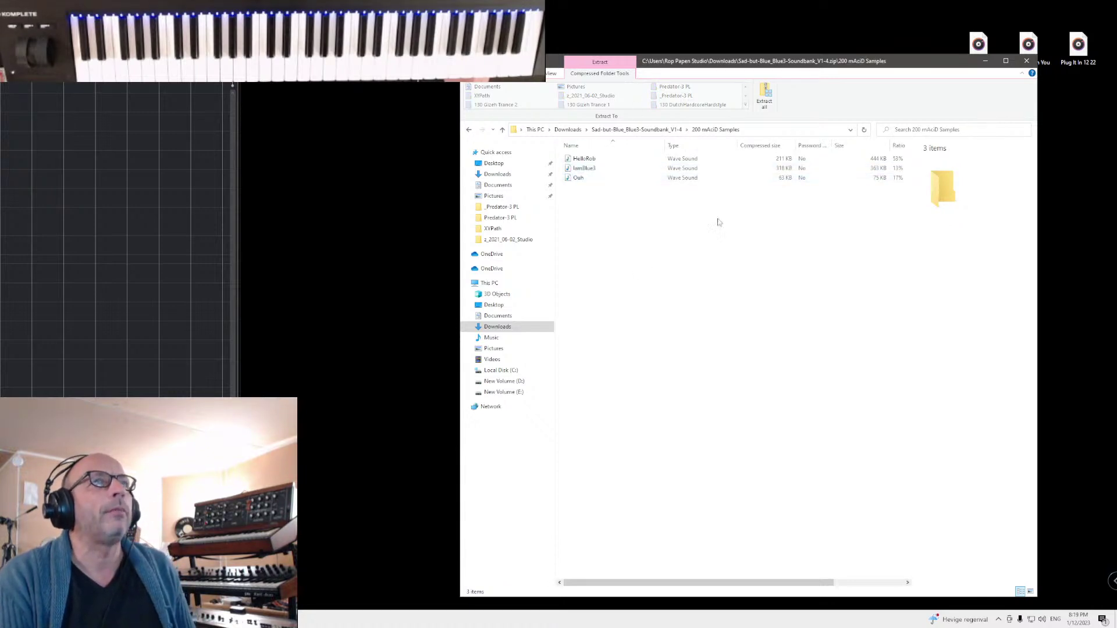
left_click(985, 60)
- Reload 058 KY Simple Strokes [MCD], read the sample path in the dialog, and dismiss it
left_click(603, 171)
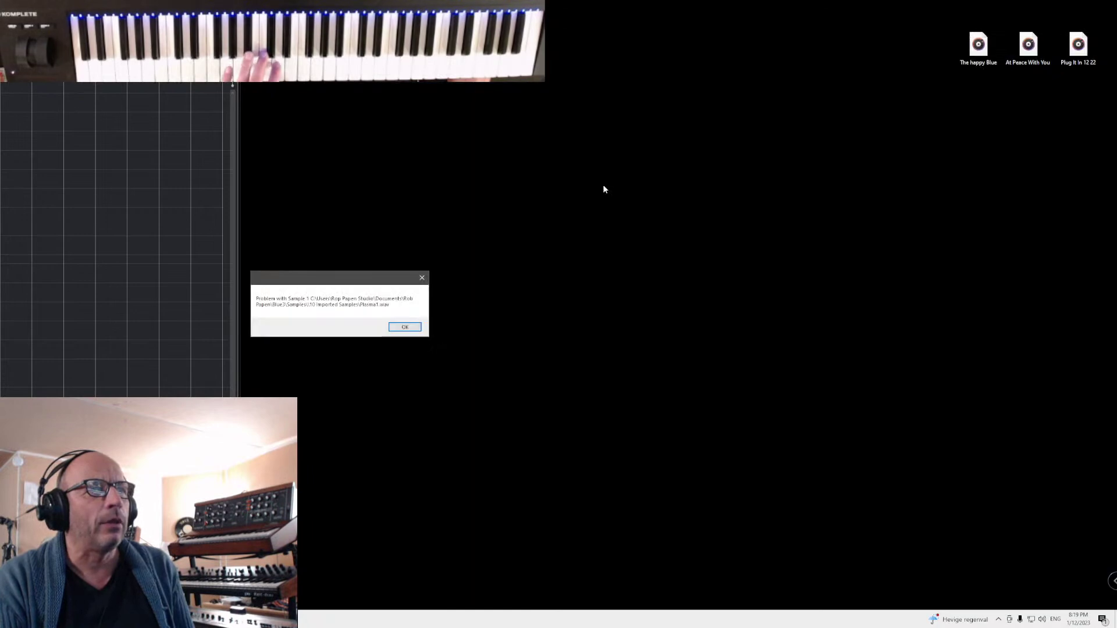
left_click_drag(360, 282, 746, 255)
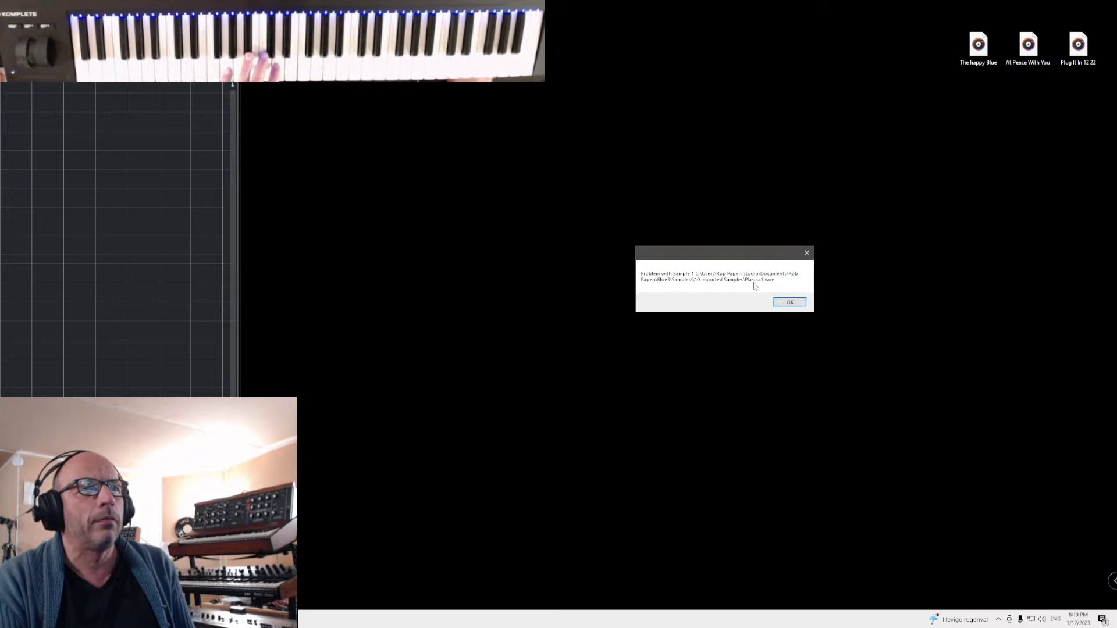
left_click(783, 302)
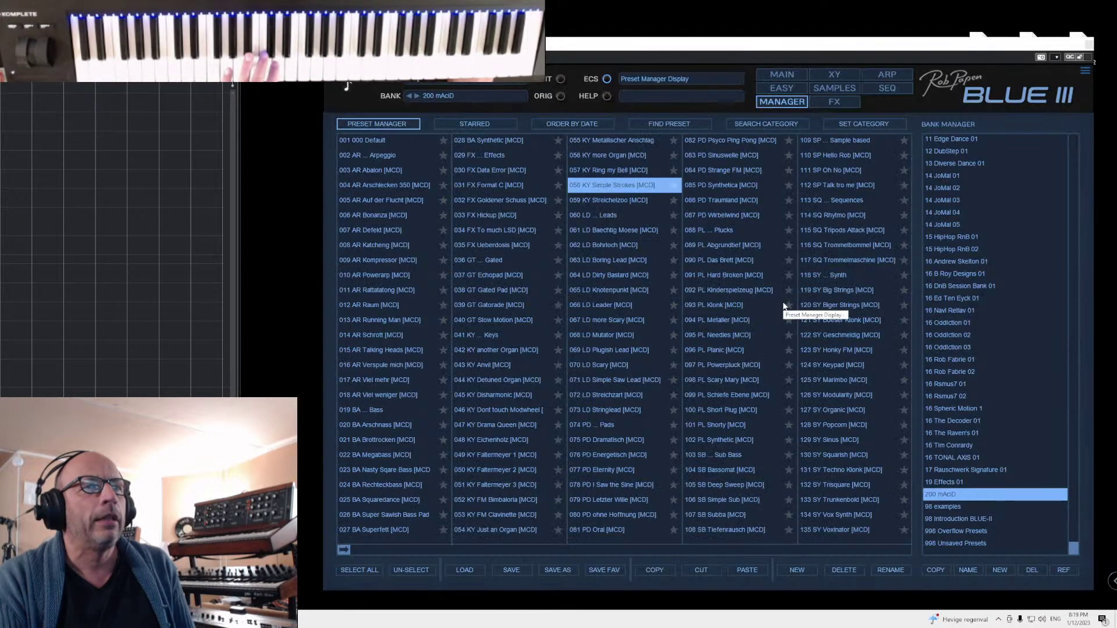
- Audition presets 059 KY Streichelzoo [MCD] through 063 LD Boring Lead [MCD] in the preset manager
left_click(599, 201)
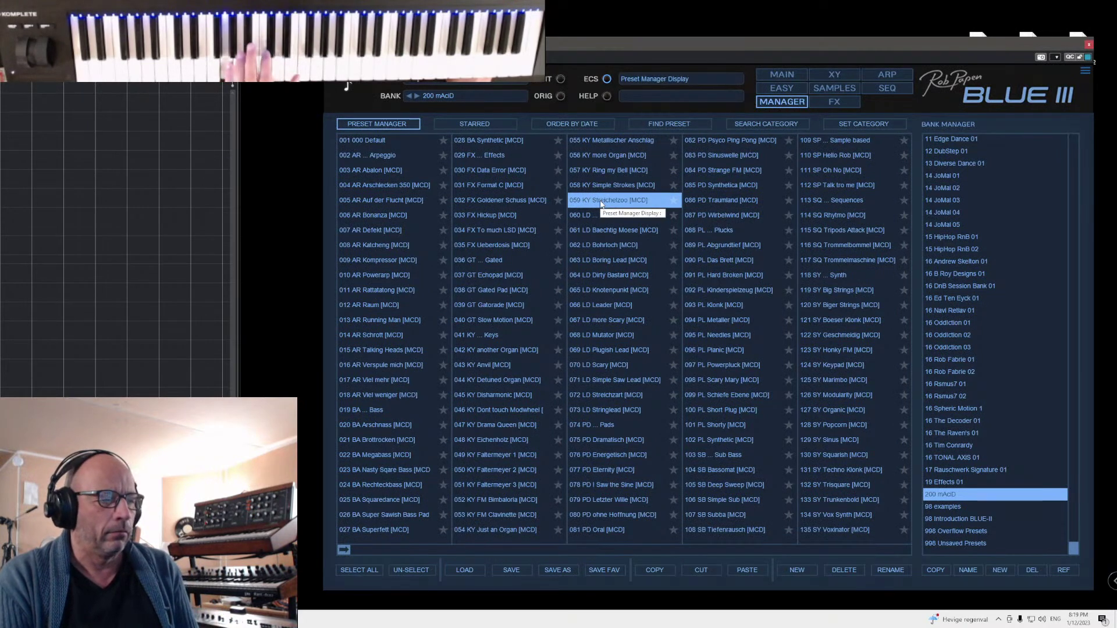
left_click(600, 215)
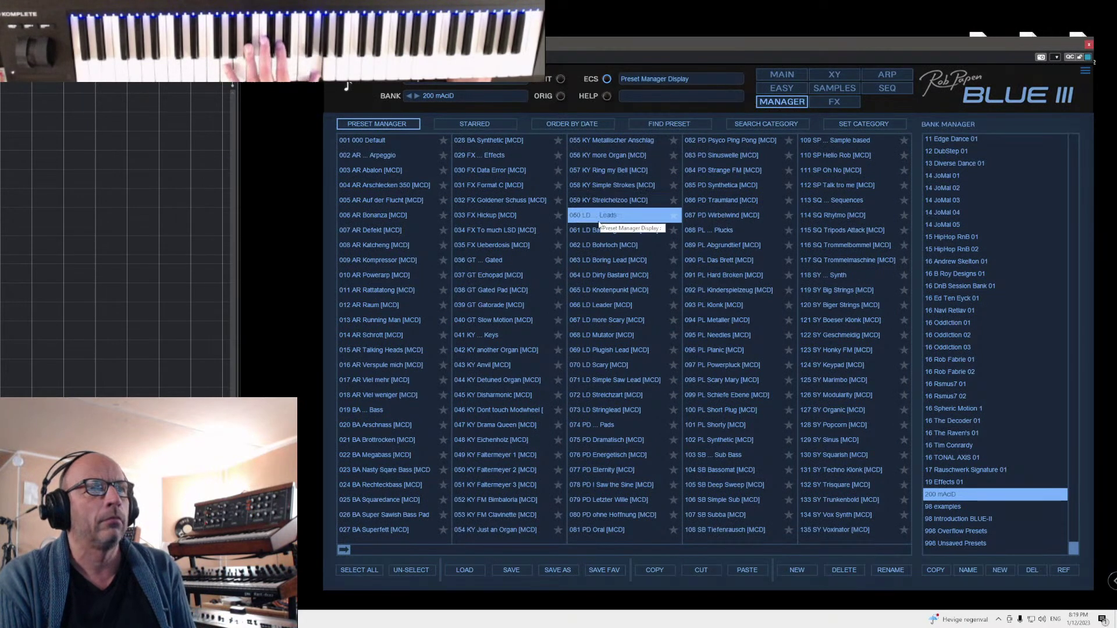
left_click(595, 231)
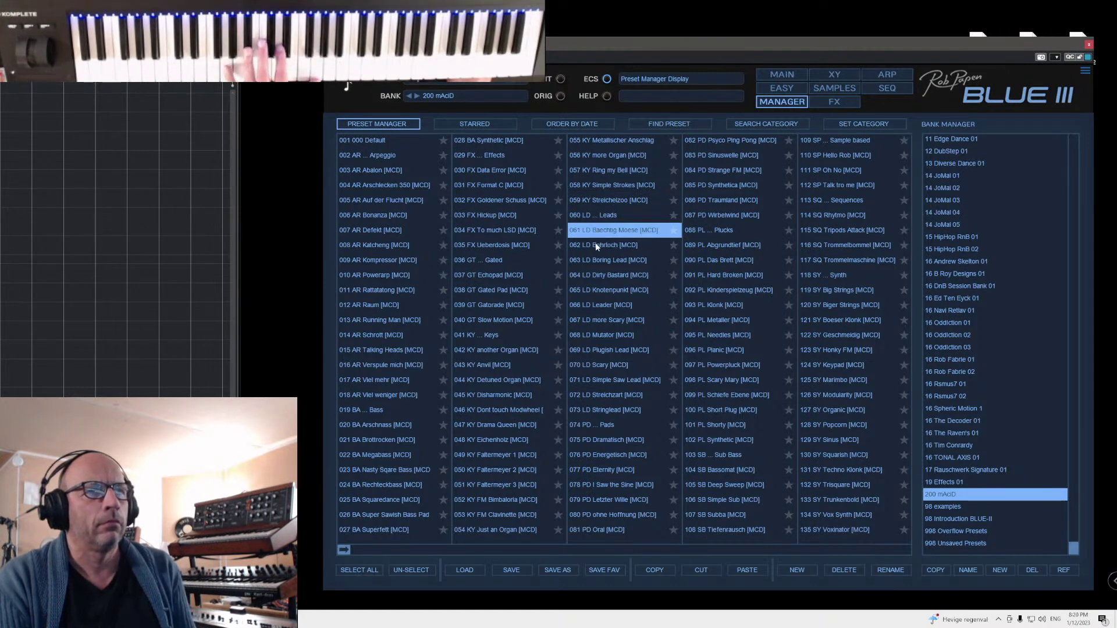
left_click(596, 245)
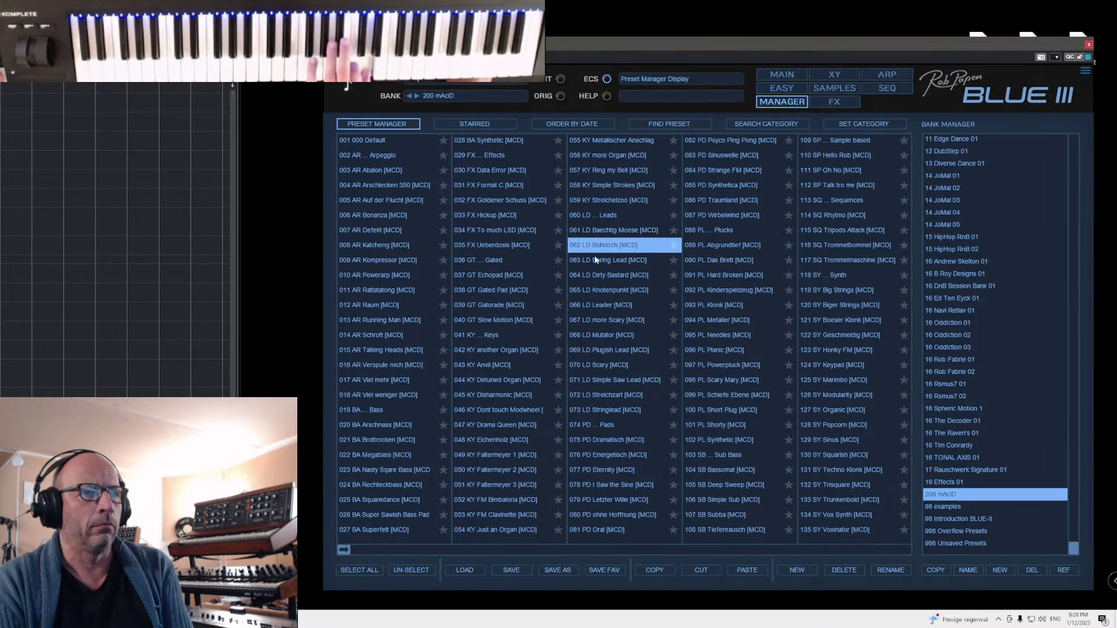
left_click(602, 260)
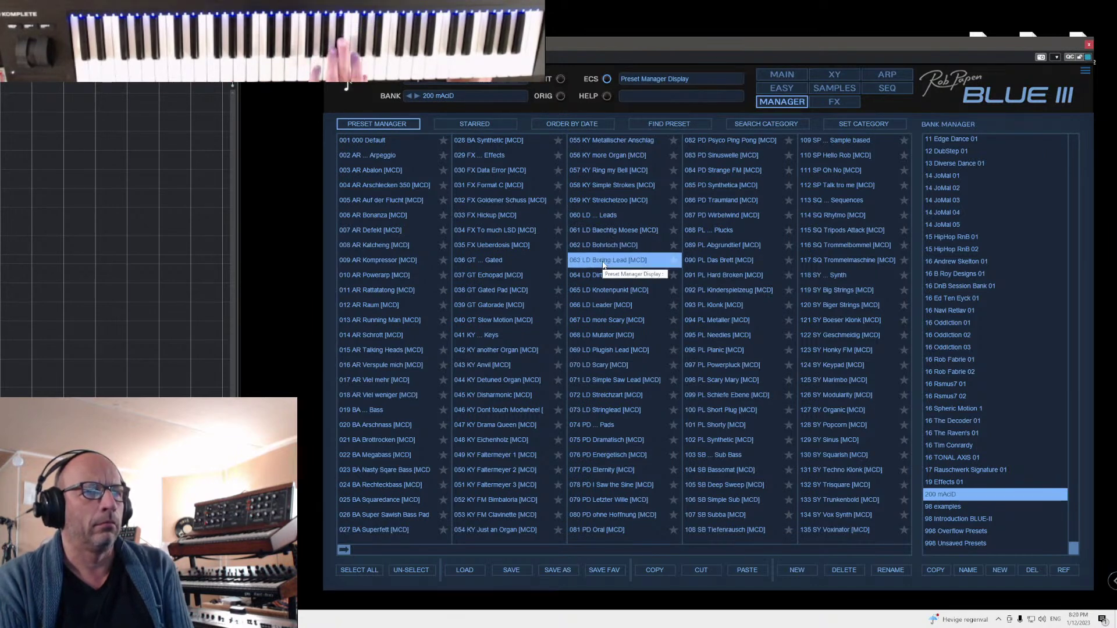
- Audition lead presets 064 LD Dirty Bastard [MCD] through 068 LD Mutator [MCD] in the preset manager
left_click(598, 276)
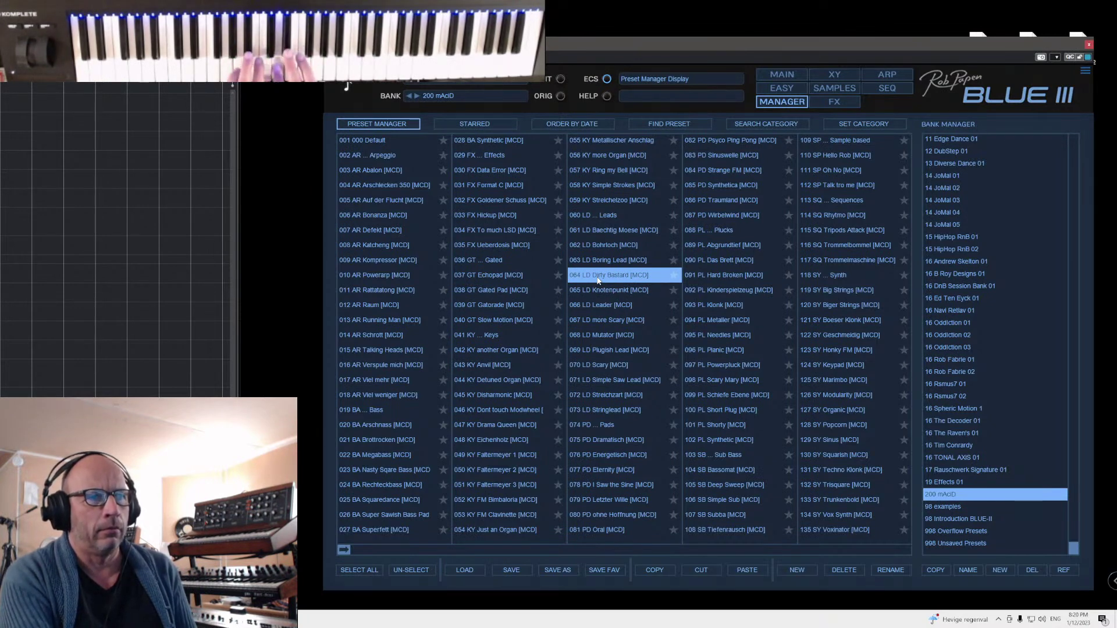
left_click(599, 290)
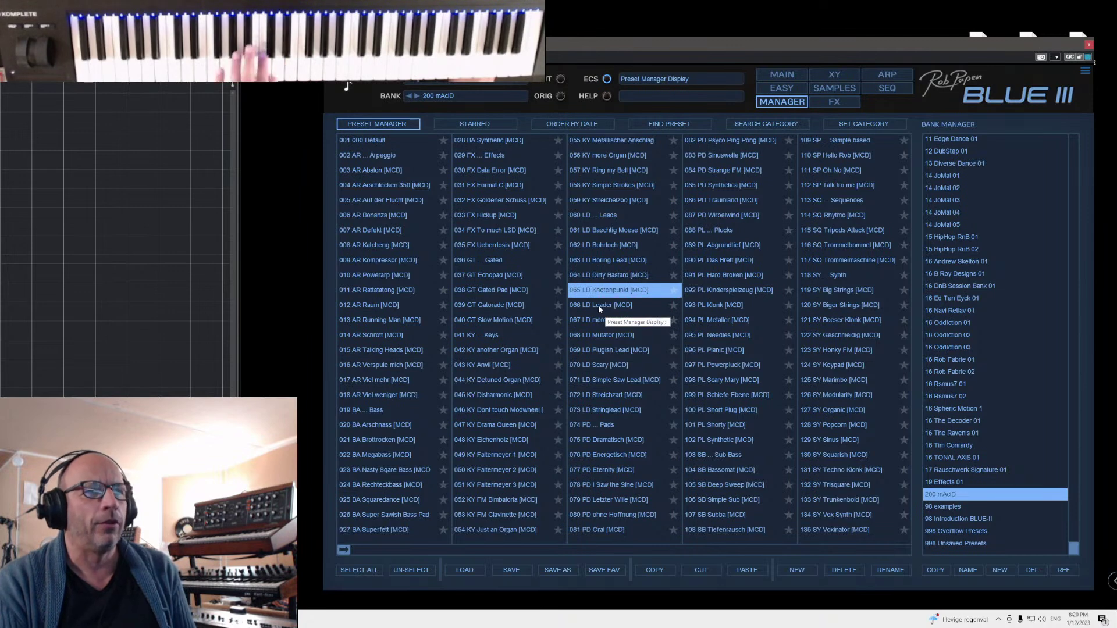
left_click(600, 305)
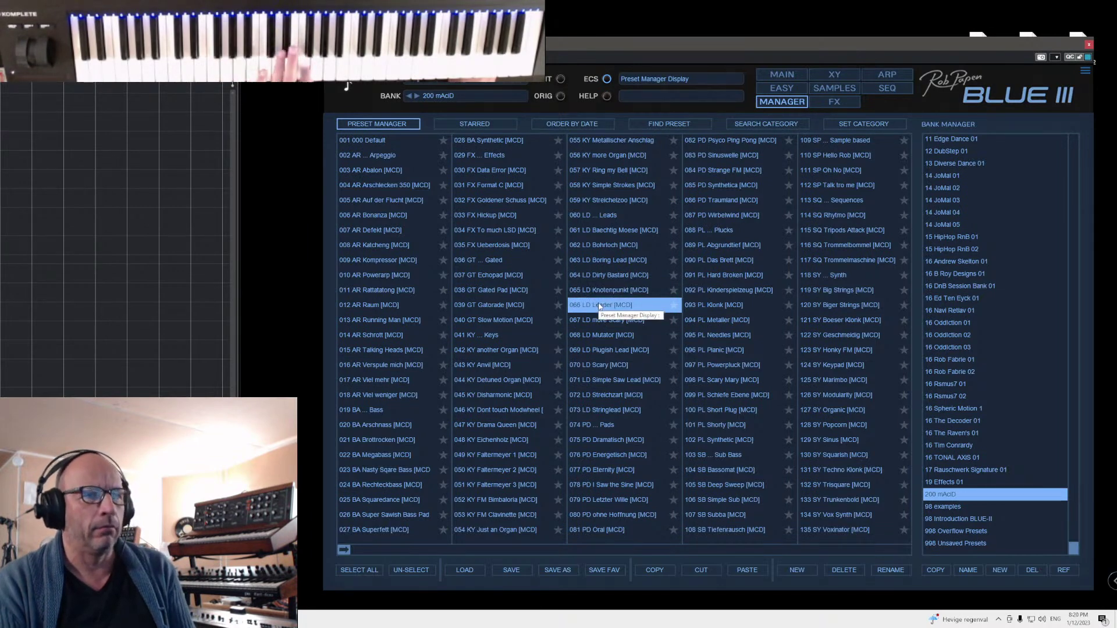
left_click(598, 319)
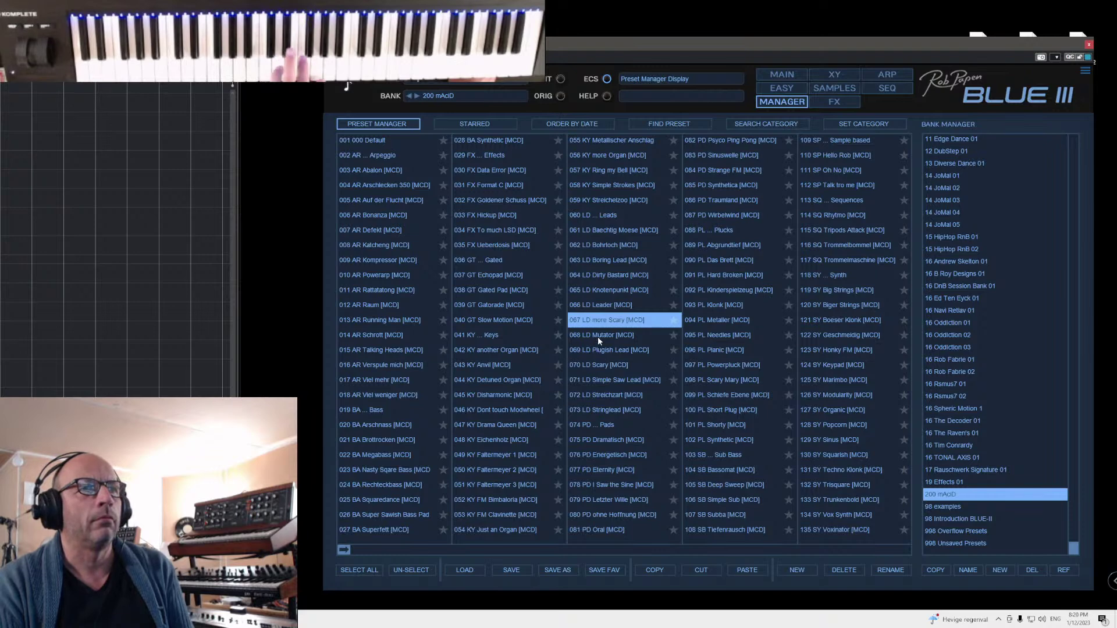
left_click(599, 337)
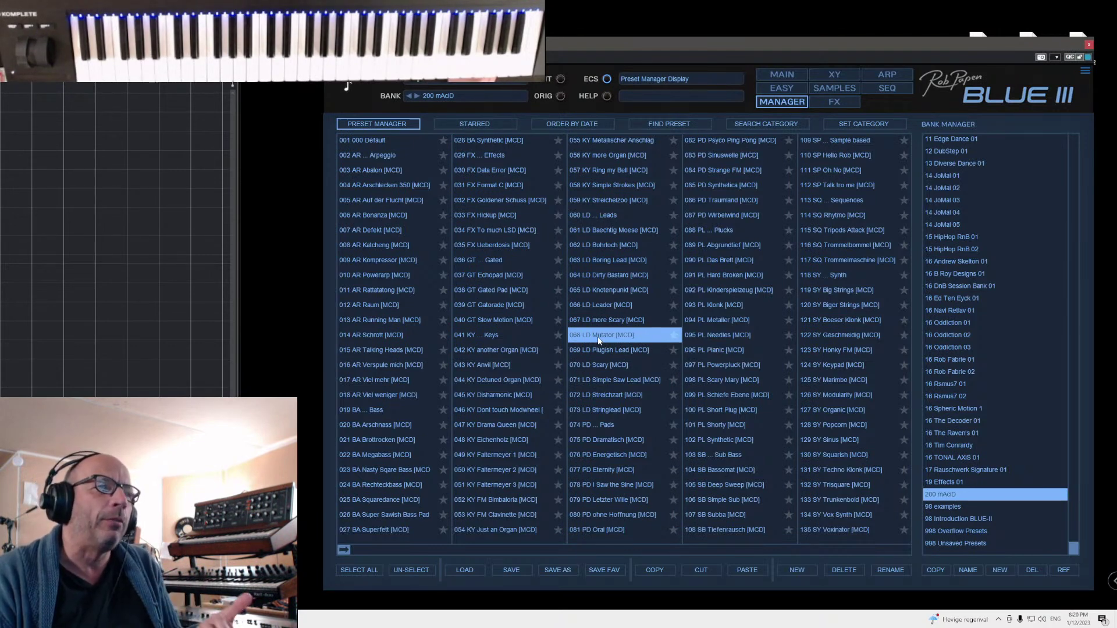
- Load the sample-based preset 110 SP Hello Rob [MCD] and return to the start of the preset list
left_click_drag(345, 551, 497, 558)
left_click_drag(901, 563, 909, 557)
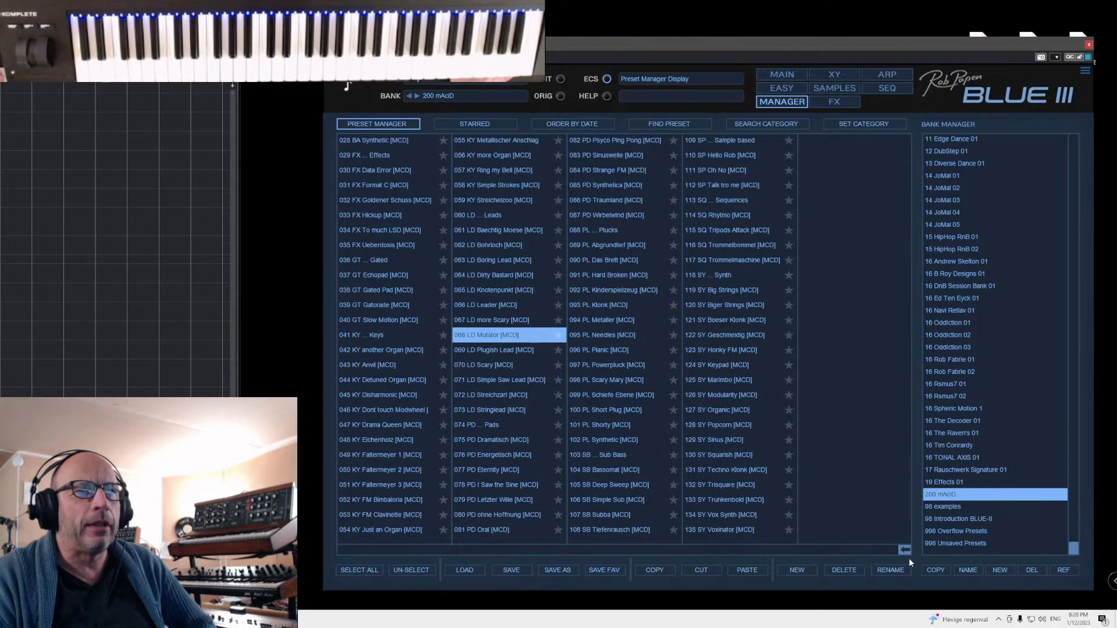
left_click(706, 155)
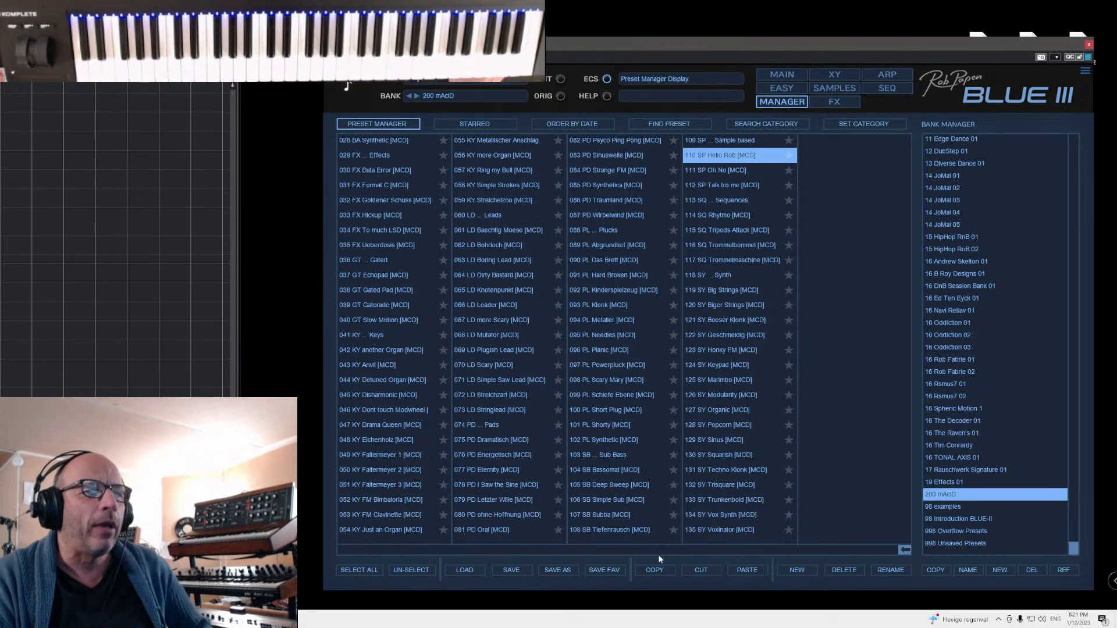
left_click_drag(899, 550, 389, 542)
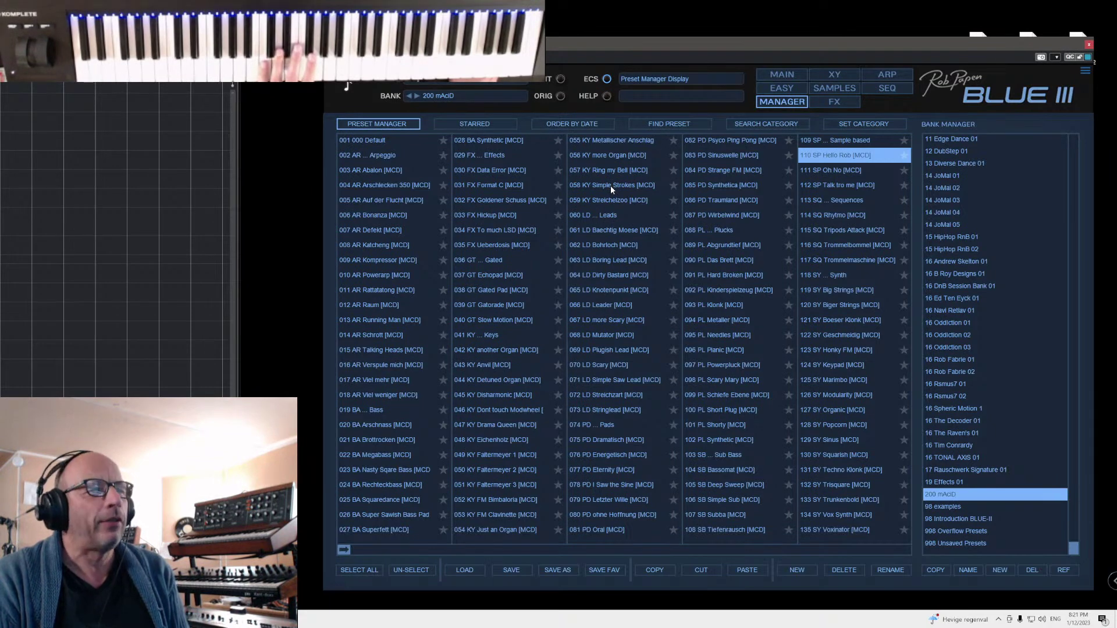
- Audition the pad presets from 074 PD ... Pads through 081 PD Oral [MCD]
left_click(598, 428)
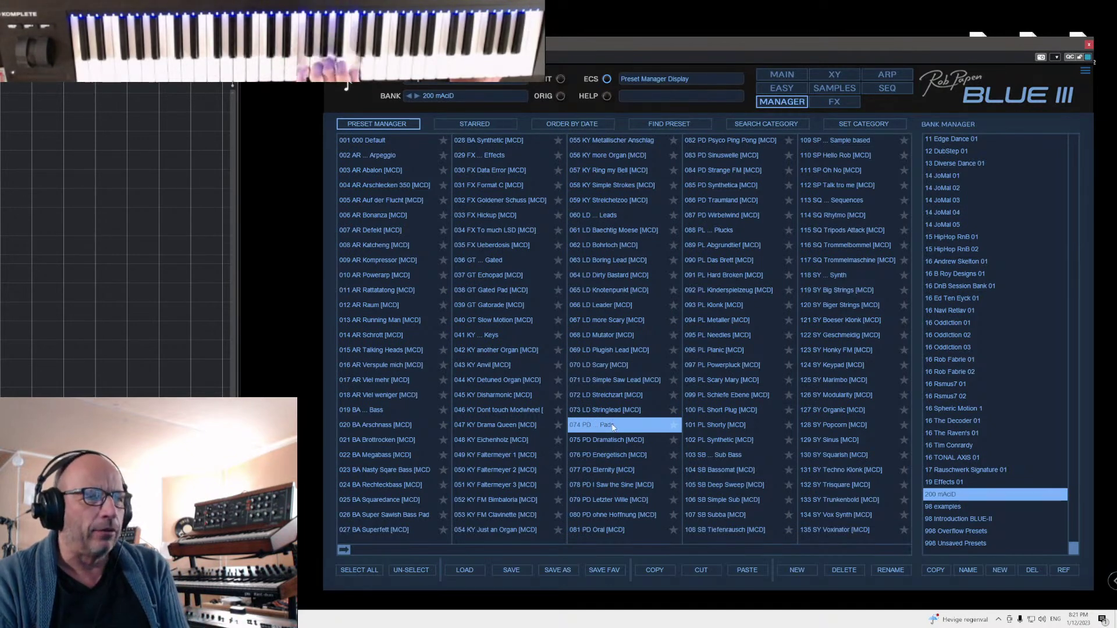
left_click(598, 441)
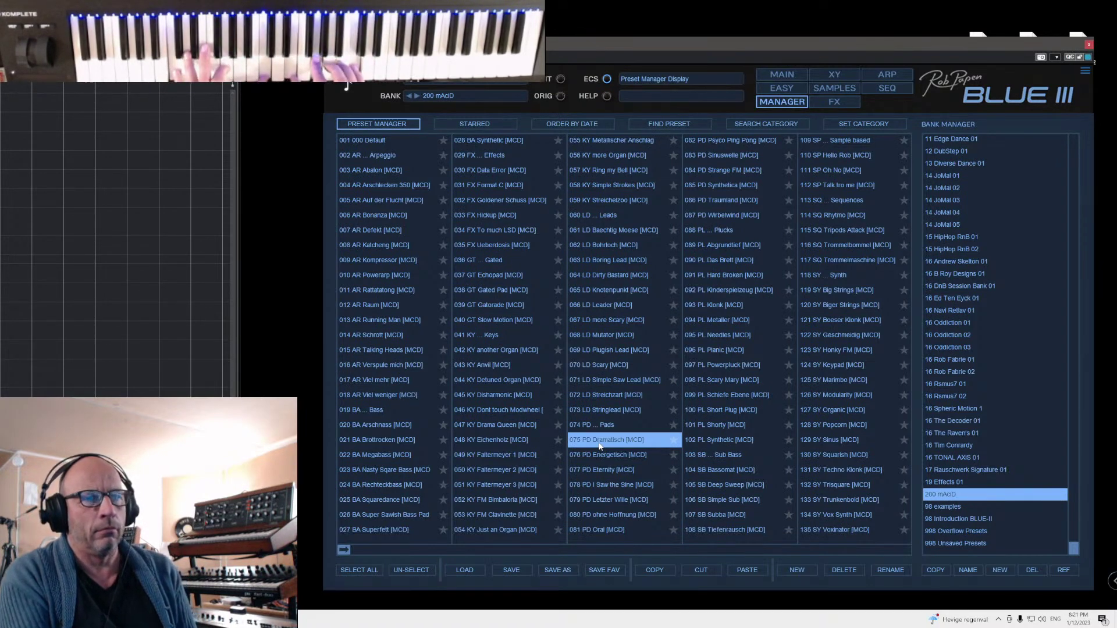
left_click(619, 461)
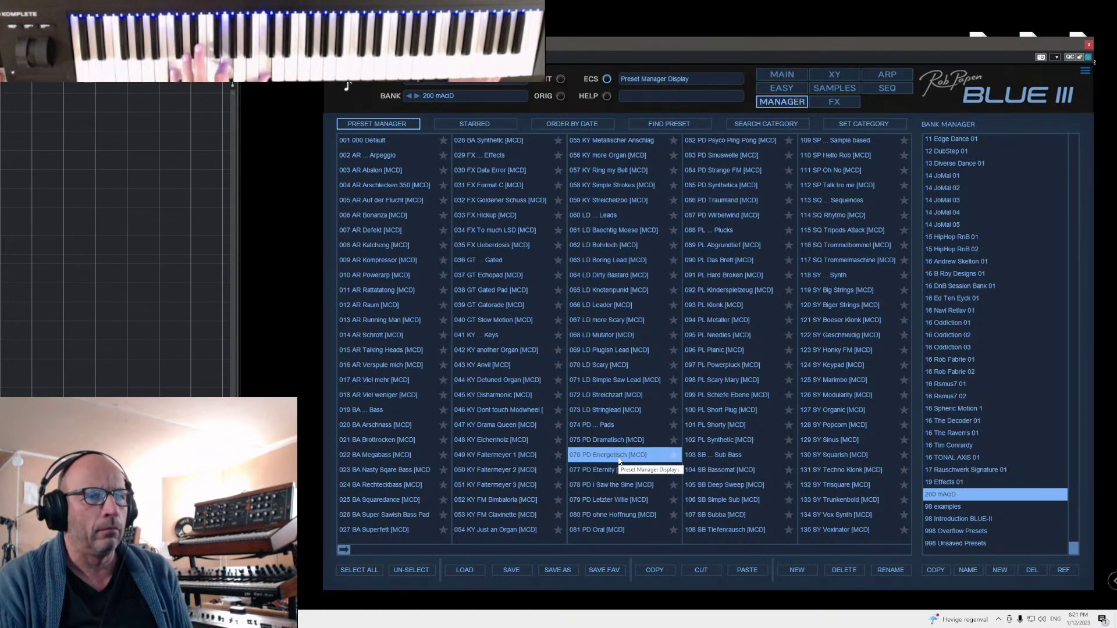
left_click(605, 470)
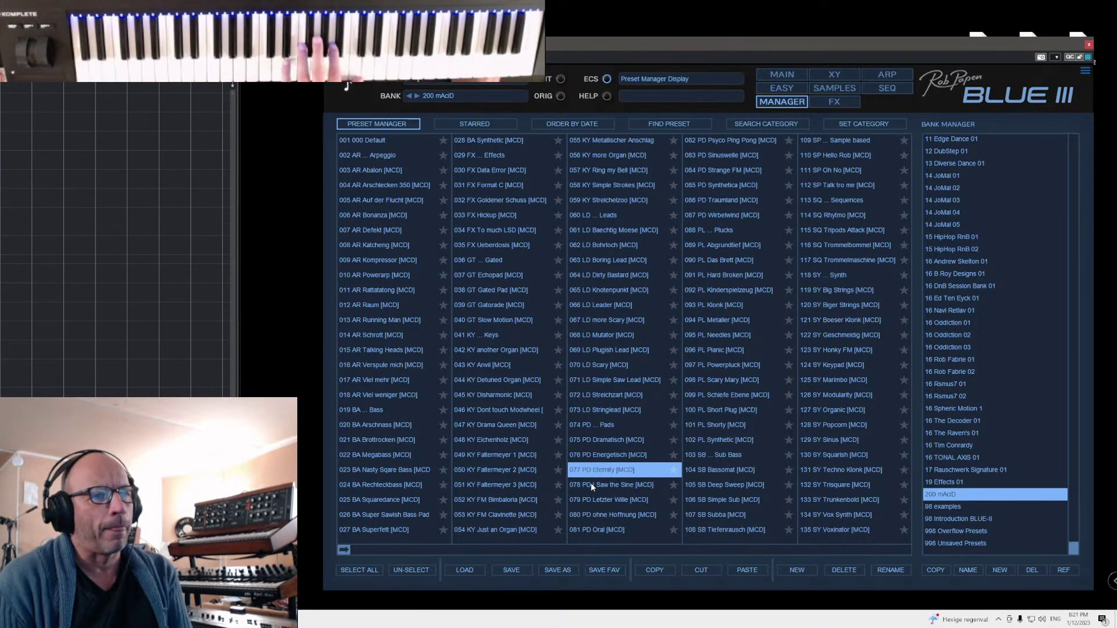
left_click(592, 485)
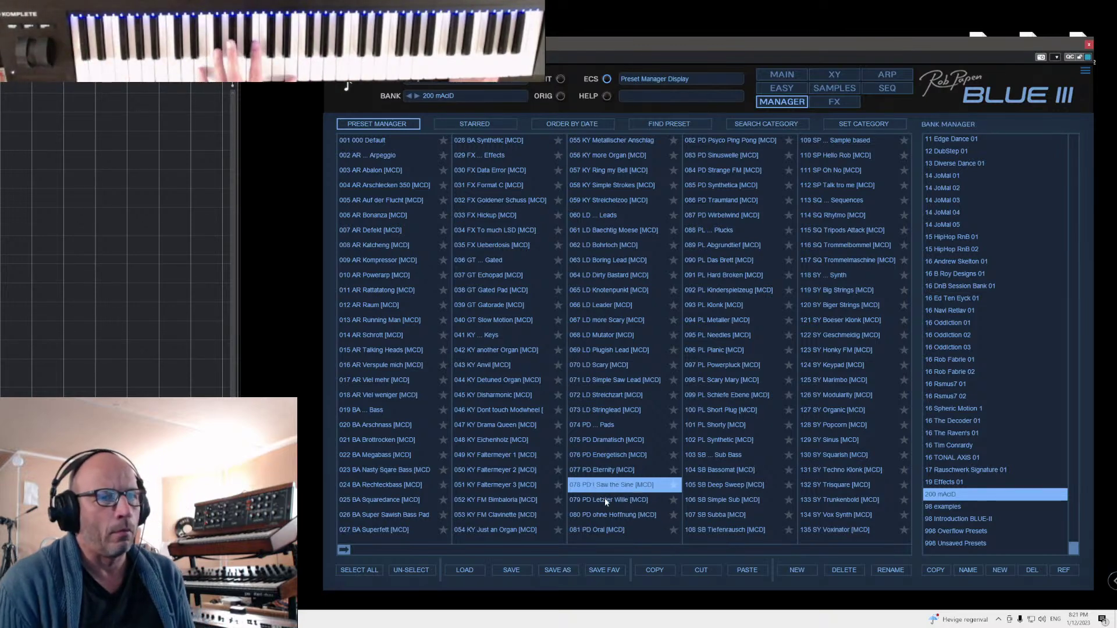
left_click(605, 500)
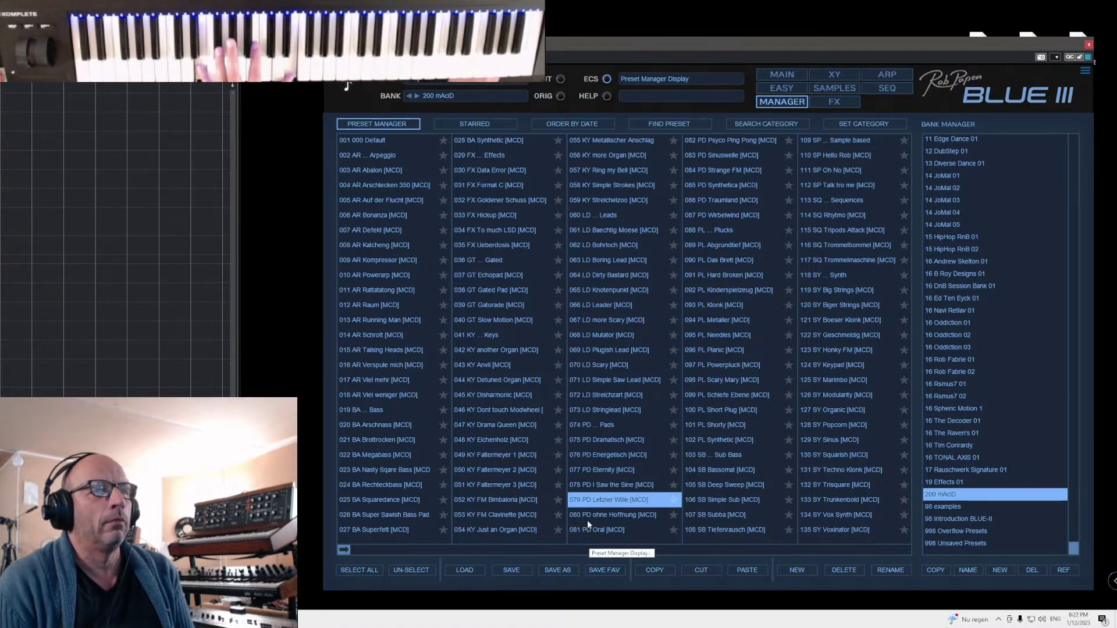
left_click(586, 515)
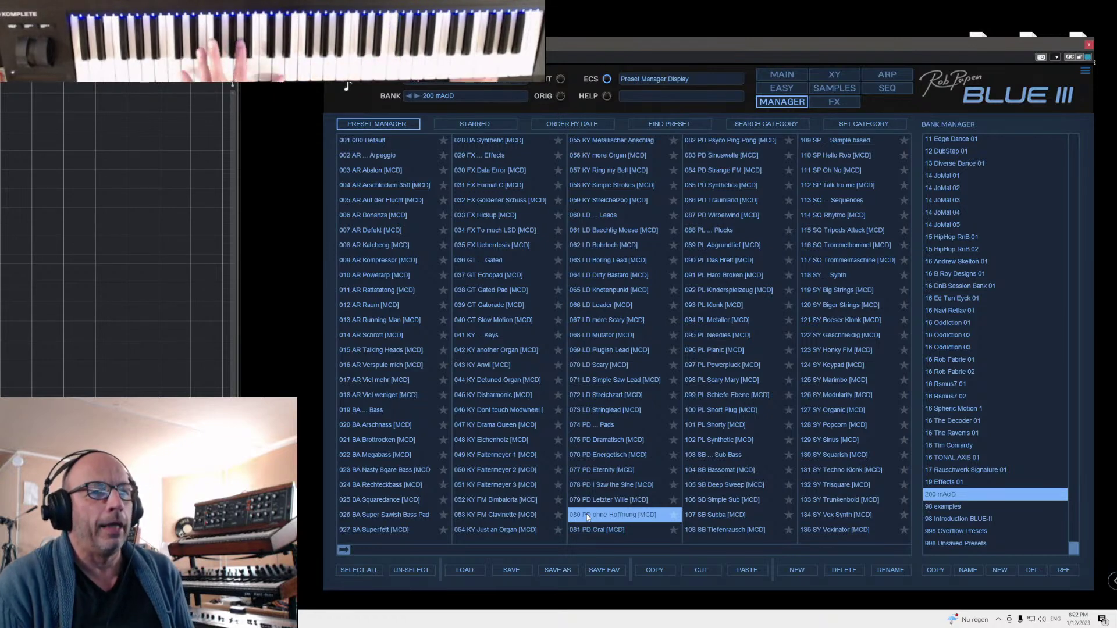
left_click(595, 530)
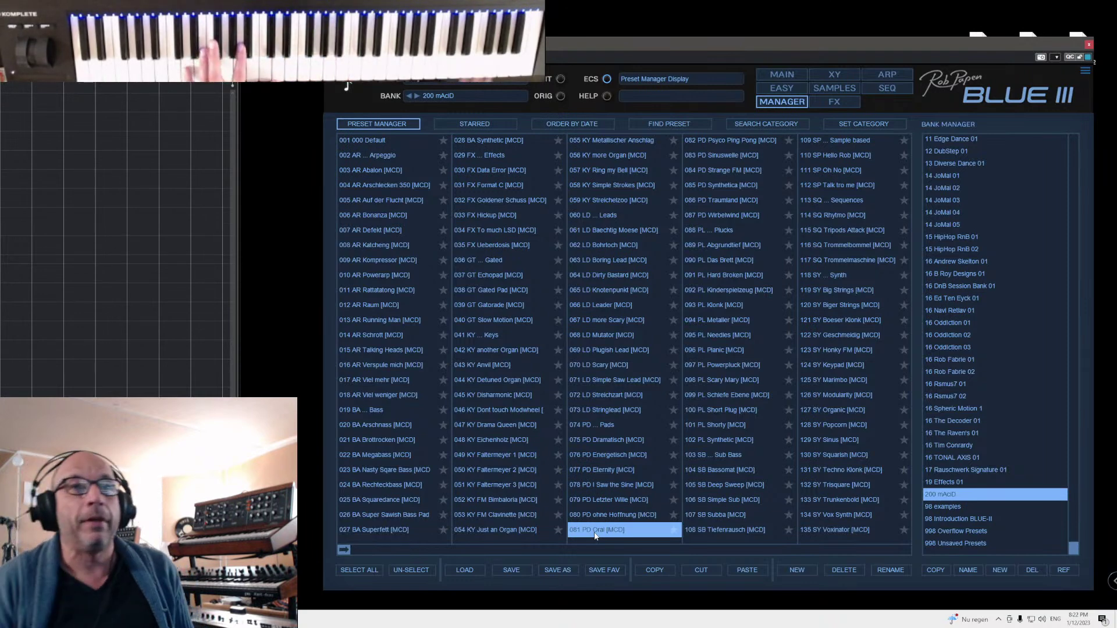
- Audition pads 082 PD Psyco Ping Pong, 083 PD Sinuswelle and 084 PD Strange FM, inspecting the oscillator setup of the last two
left_click(733, 142)
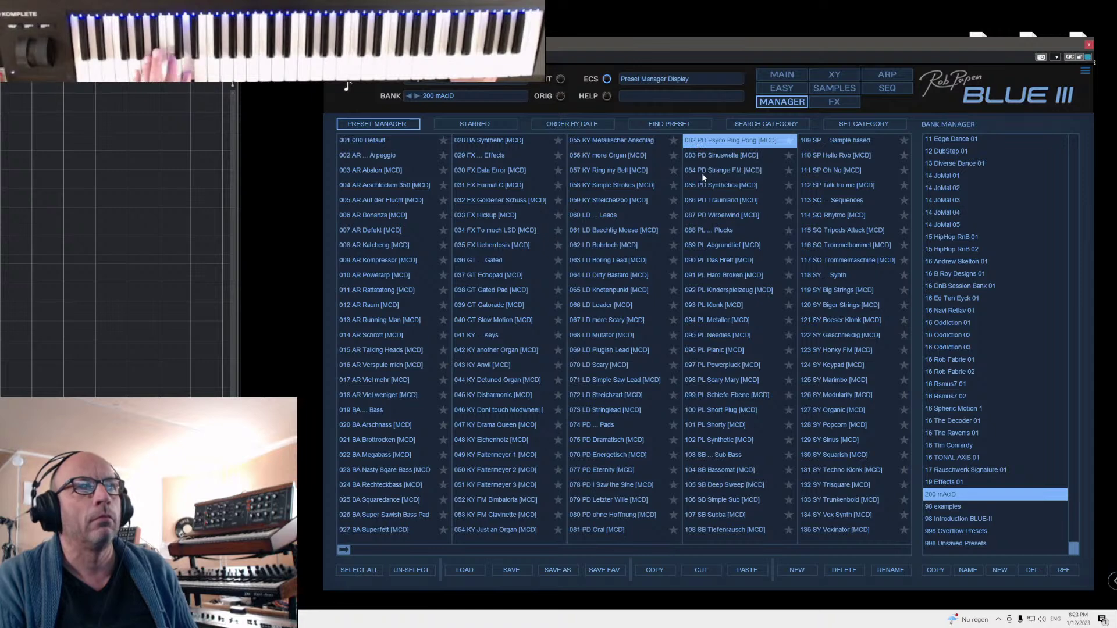
left_click(704, 156)
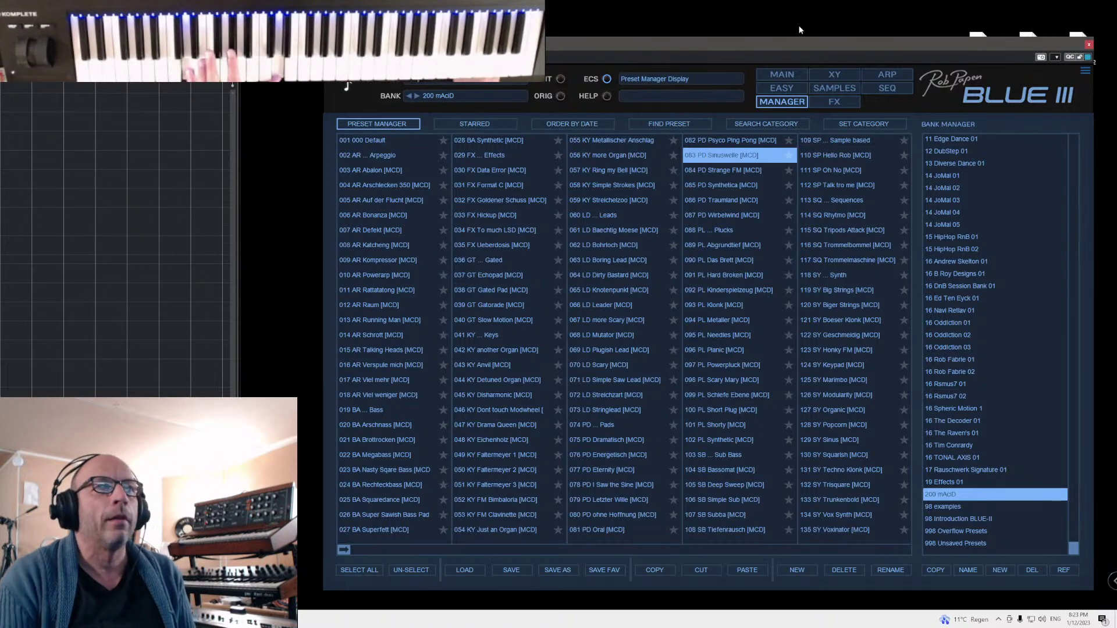
left_click(784, 73)
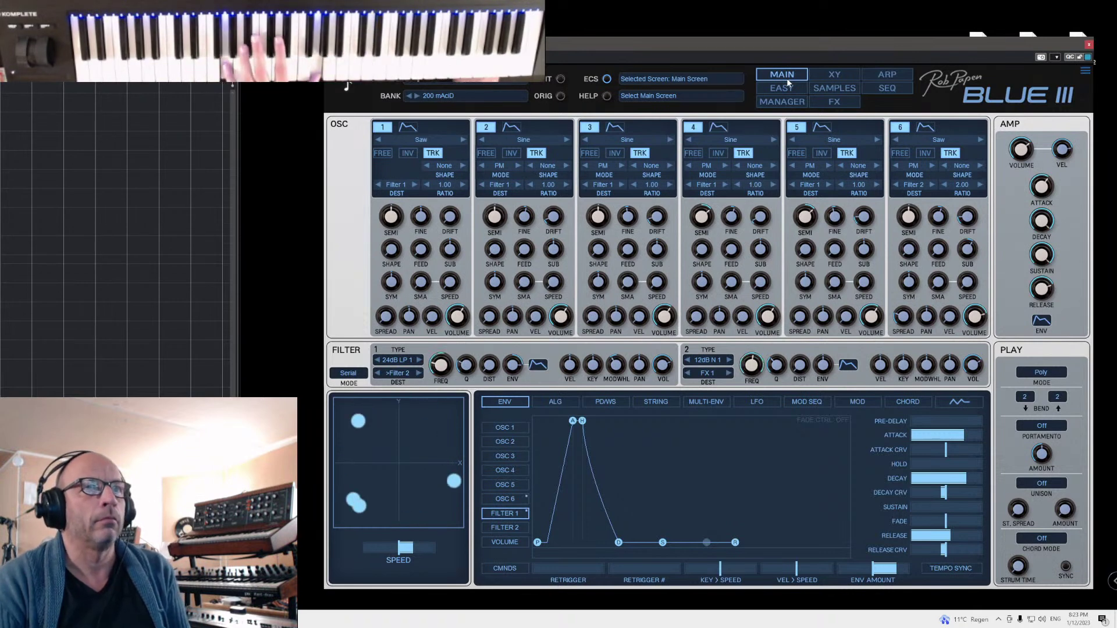
left_click(782, 102)
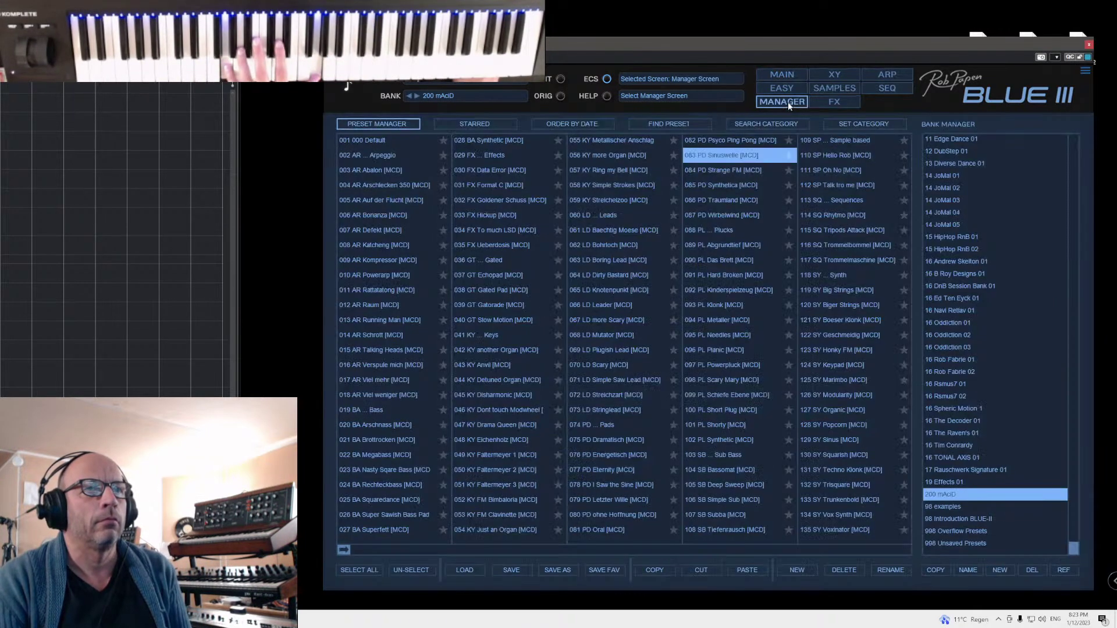
left_click(706, 171)
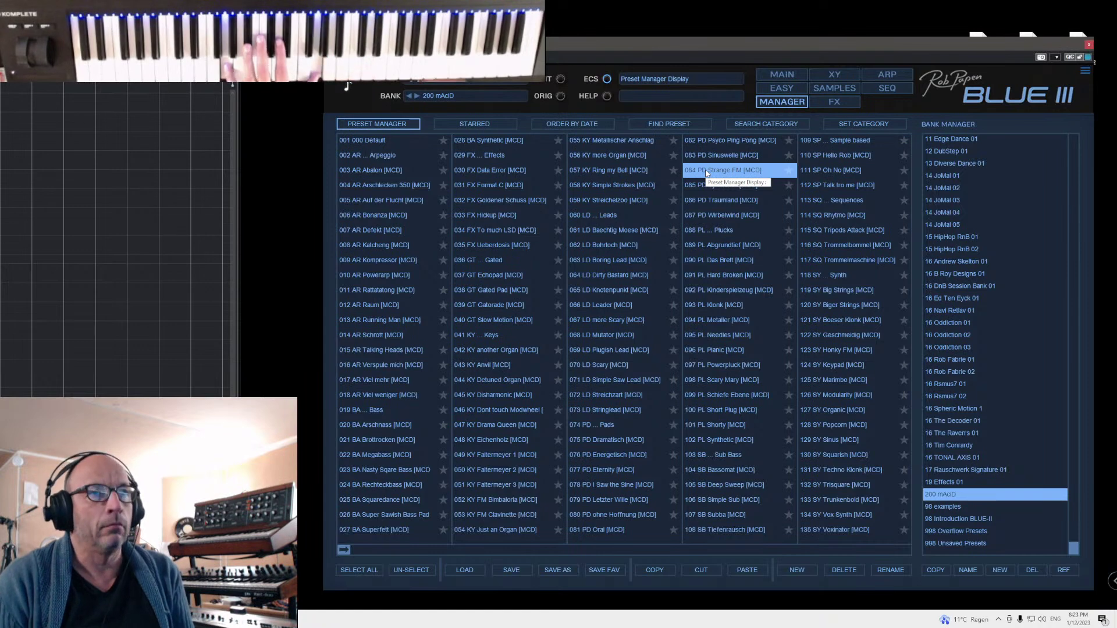
left_click(779, 76)
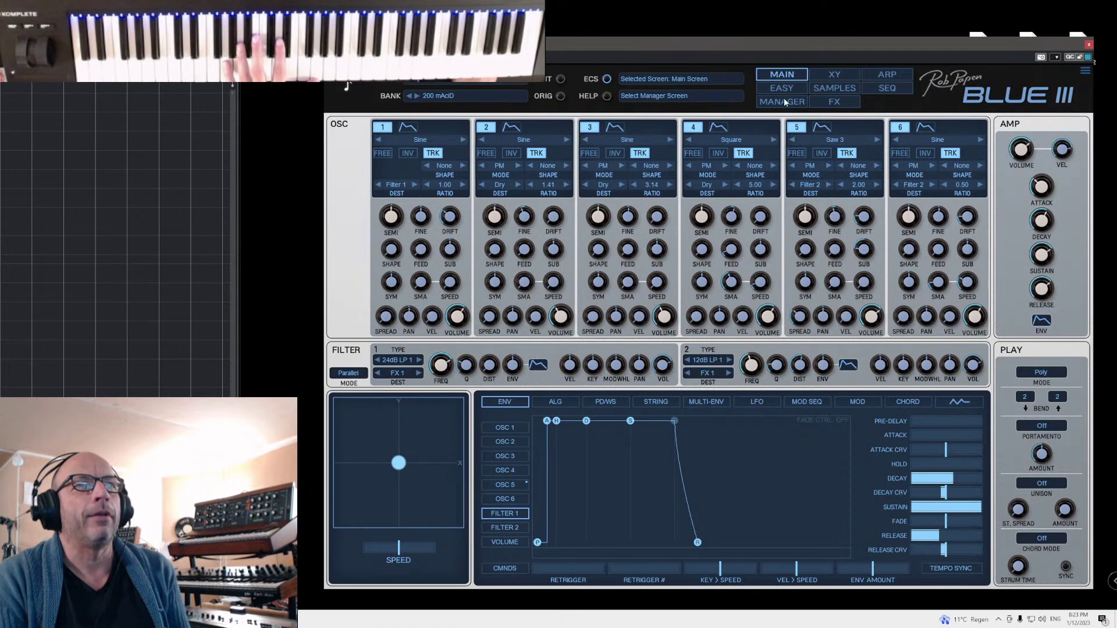
left_click(784, 102)
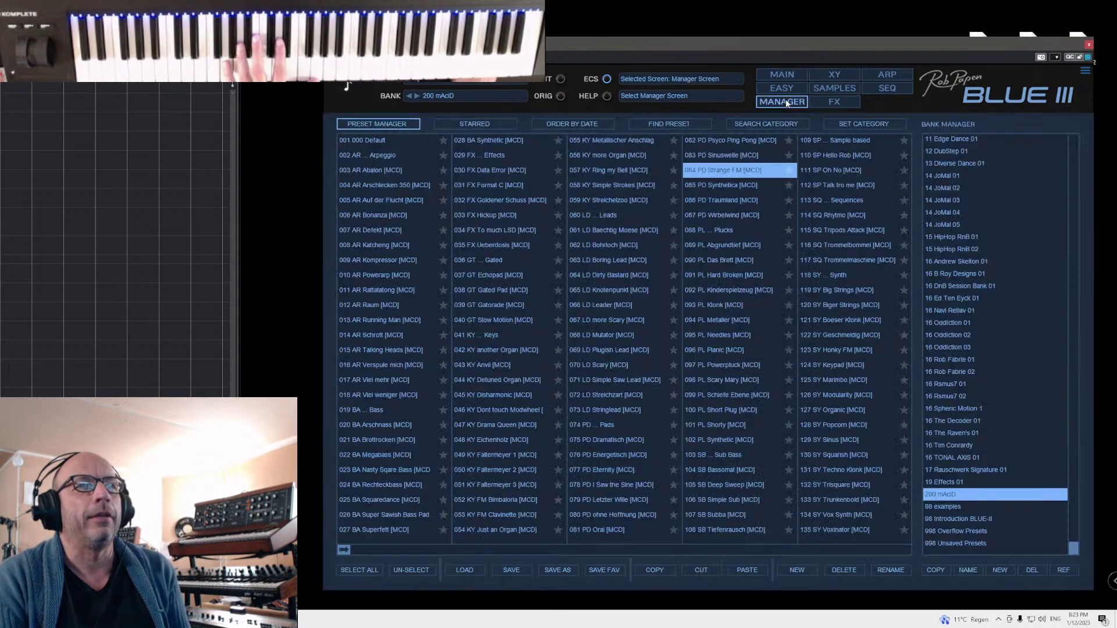
- Audition pad presets 085 PD Synthetica [MCD], 086 PD Traumland [MCD] and 087 PD Wirbelwind [MCD]
left_click(725, 187)
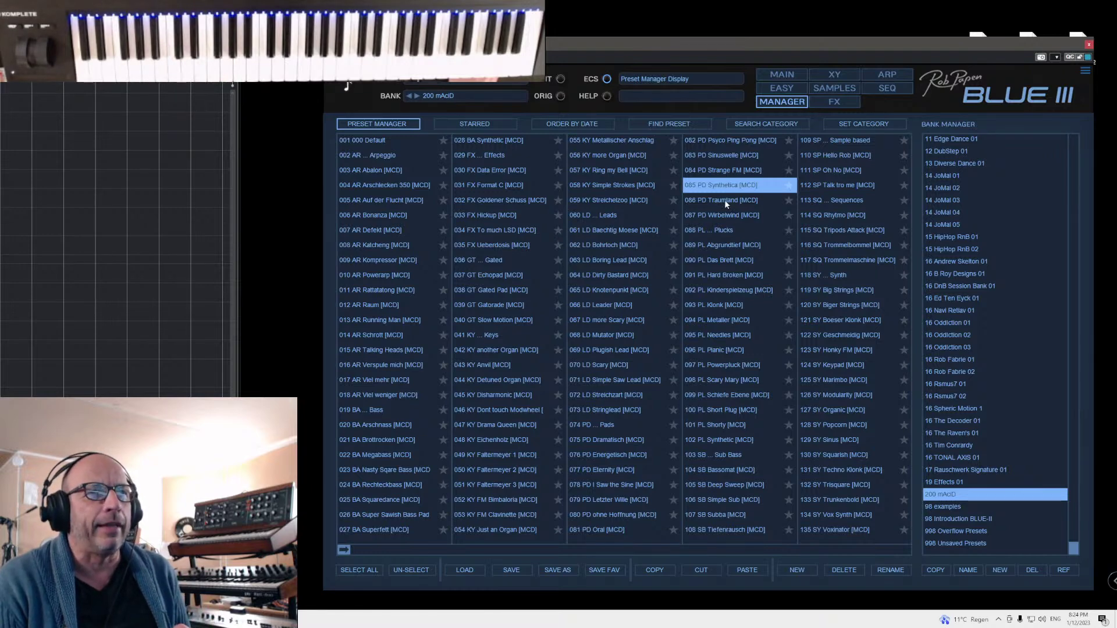
left_click(724, 200)
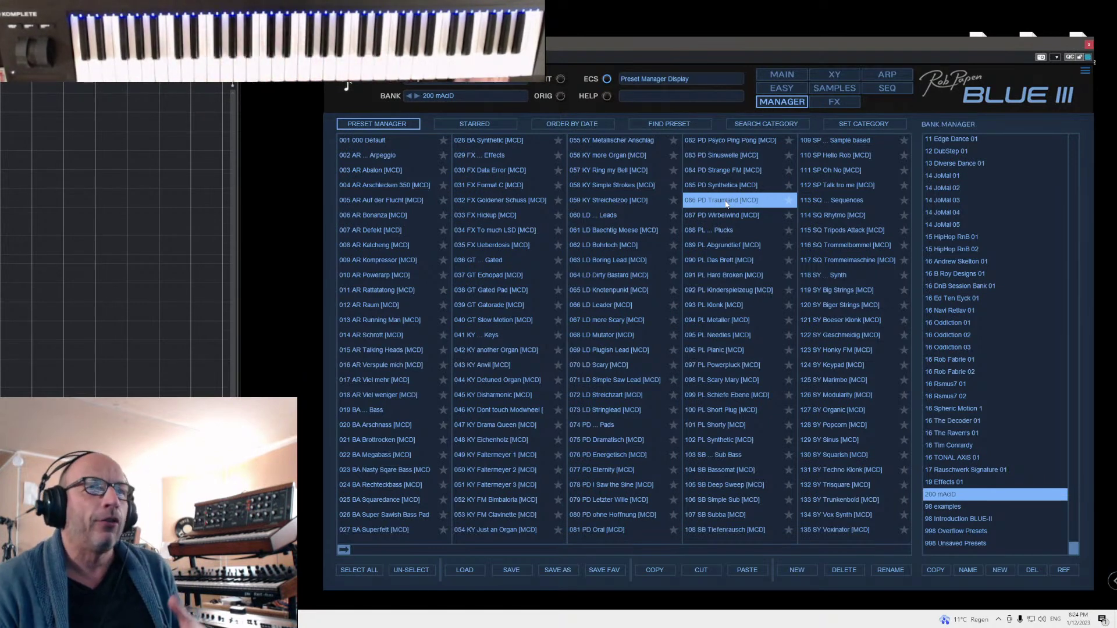
left_click(707, 215)
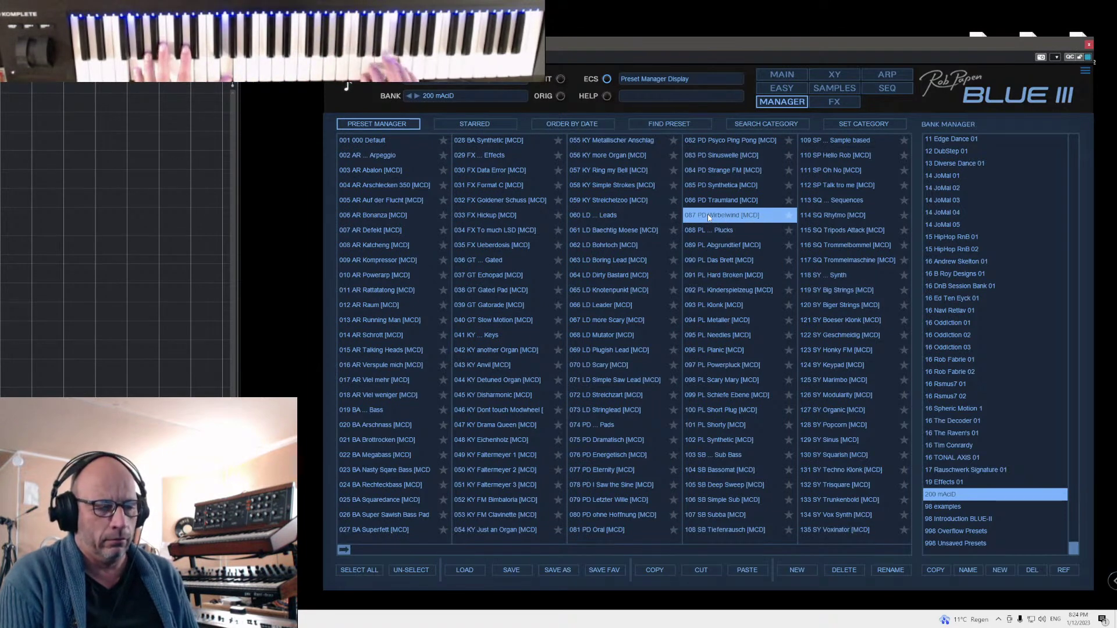
- Audition the pluck presets from 088 PL ... Plucks through 092 PL Kinderspielzeug [MCD]
left_click(733, 233)
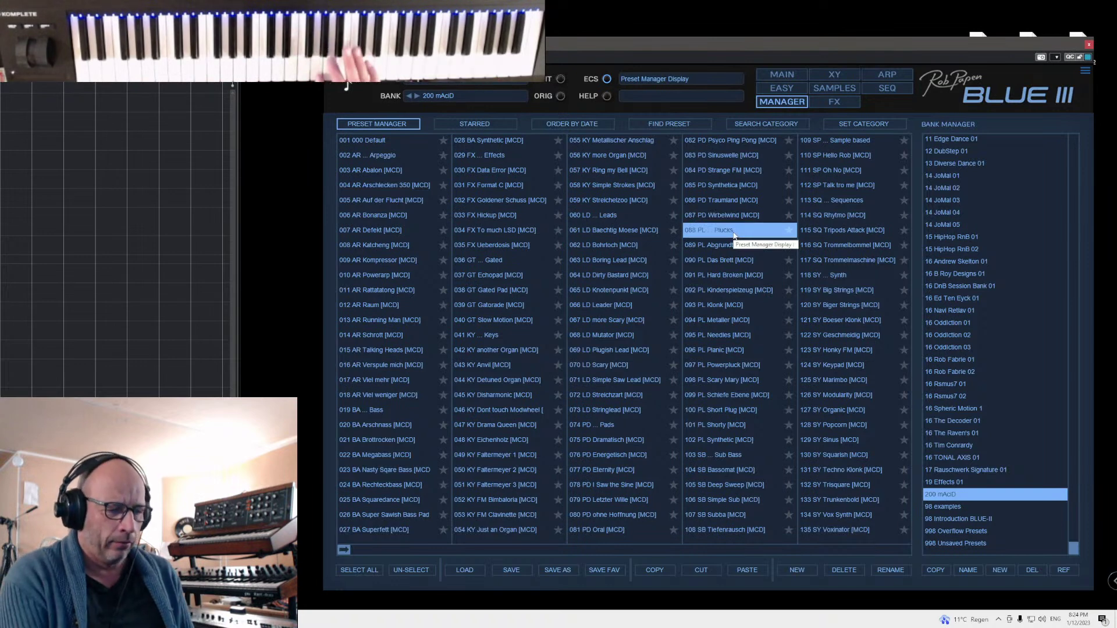
left_click(723, 246)
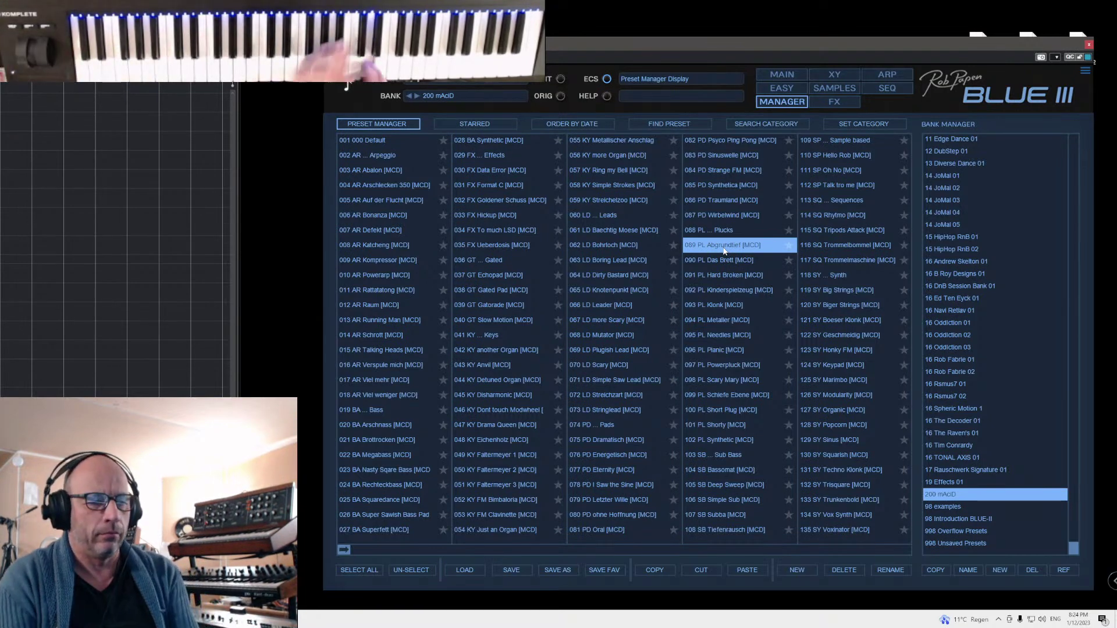
left_click(725, 262)
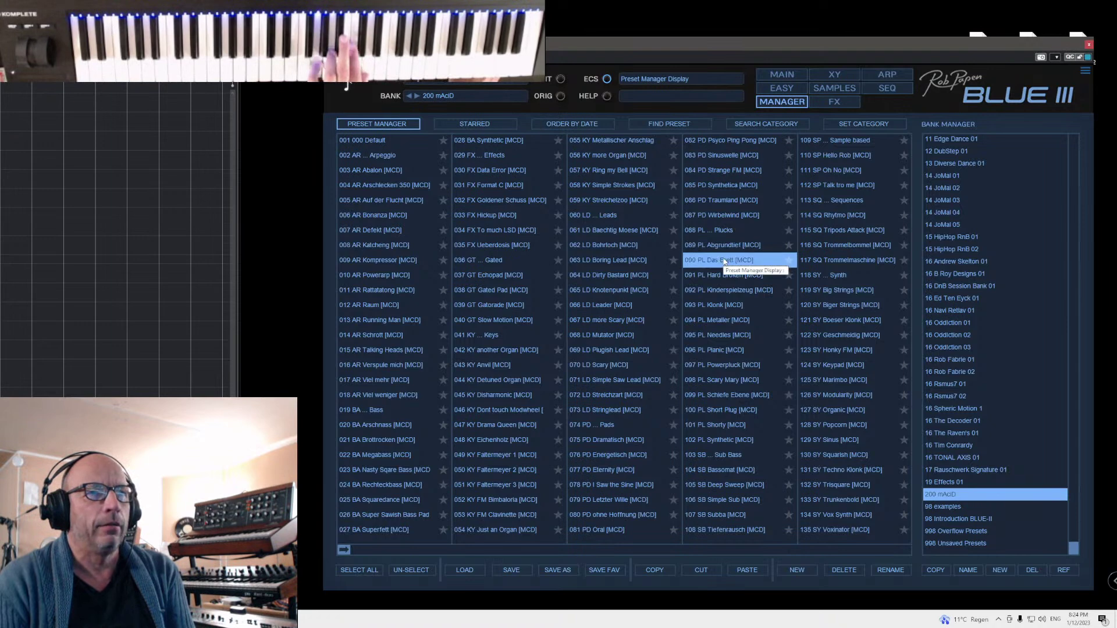
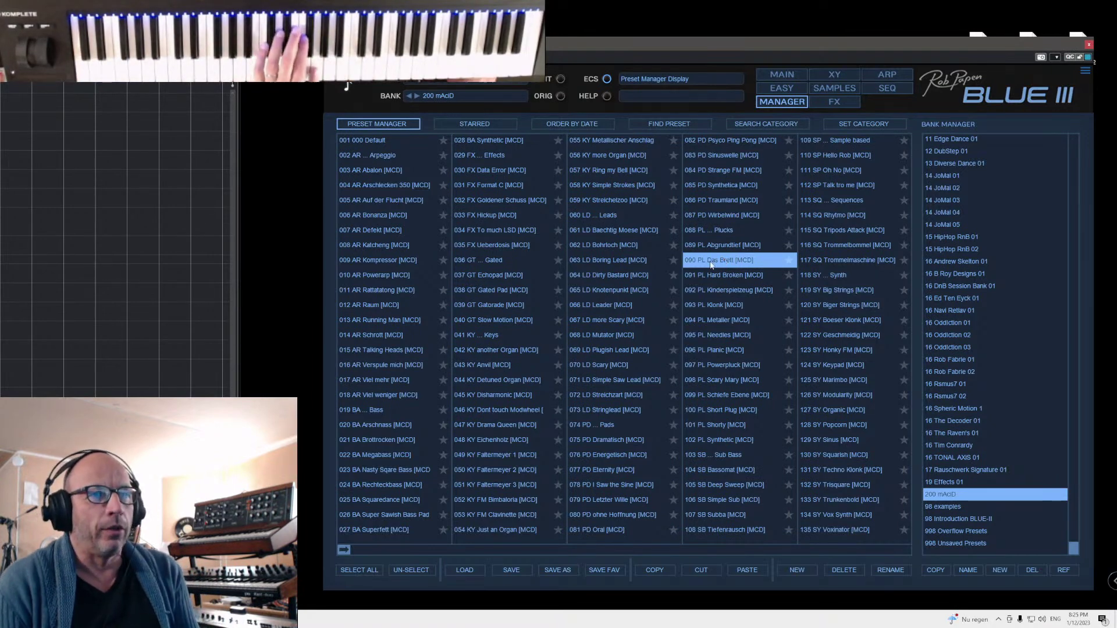
left_click(721, 274)
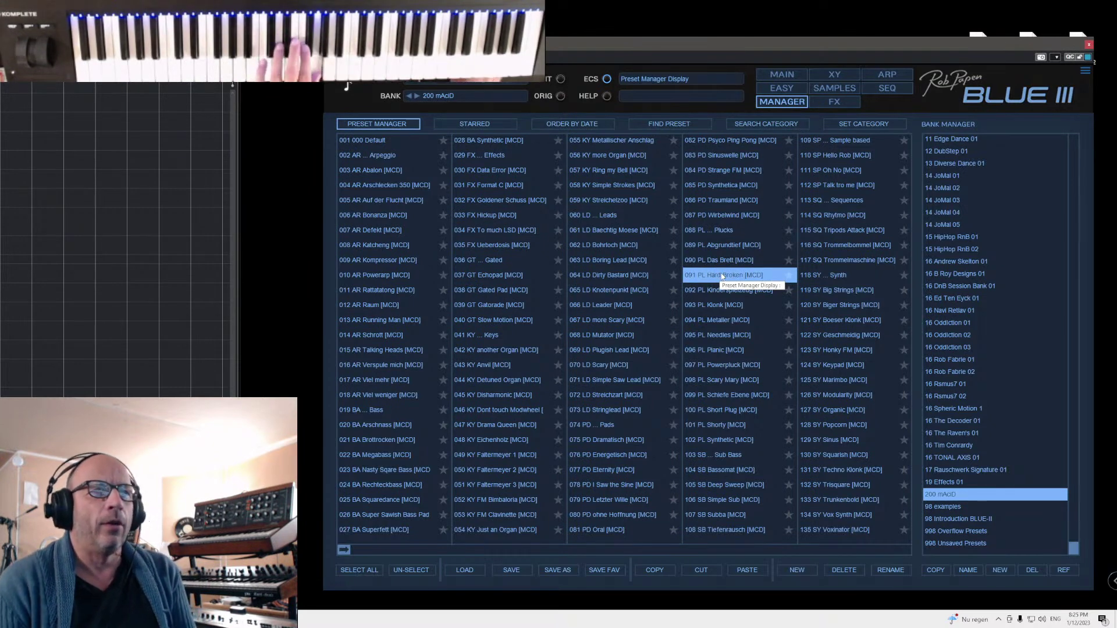
left_click(728, 290)
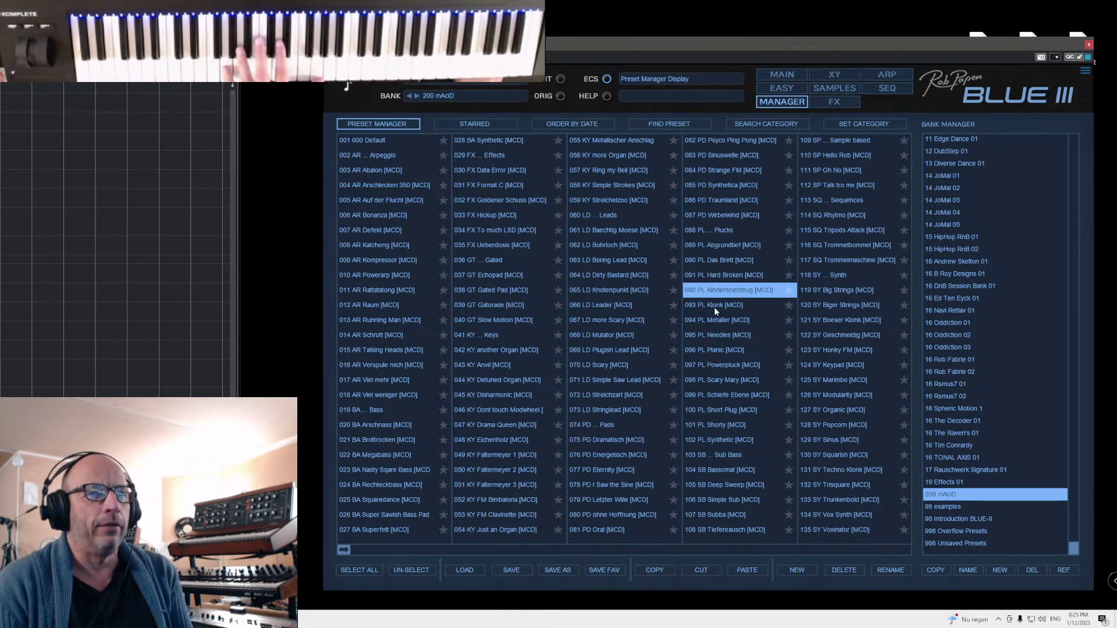
- Load preset 093 PL Klonk [MCD] and mark it as a starred favourite
left_click(715, 307)
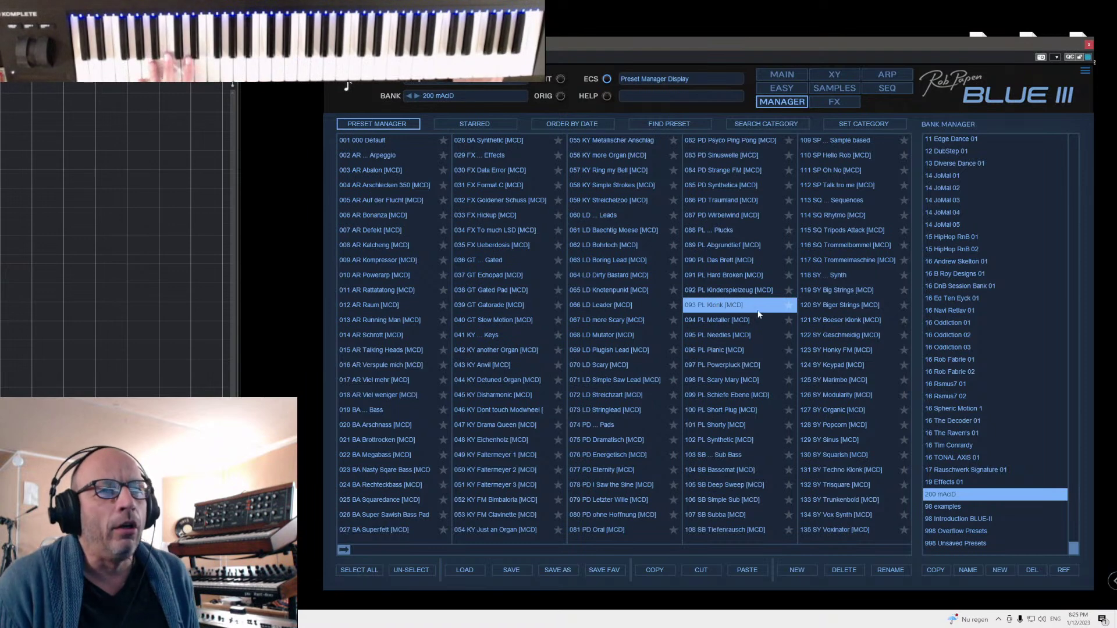
left_click(788, 306)
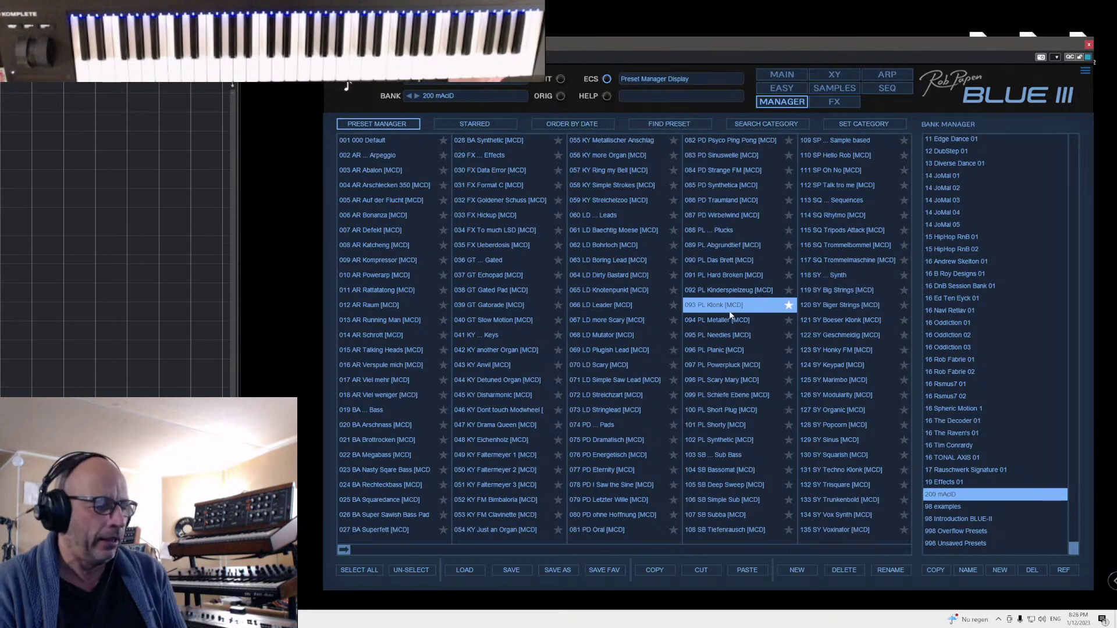
- Select the category tags Percussive, Pluck, Poly Mode and XY Live for preset 093 PL Klonk [MCD]
left_click(856, 126)
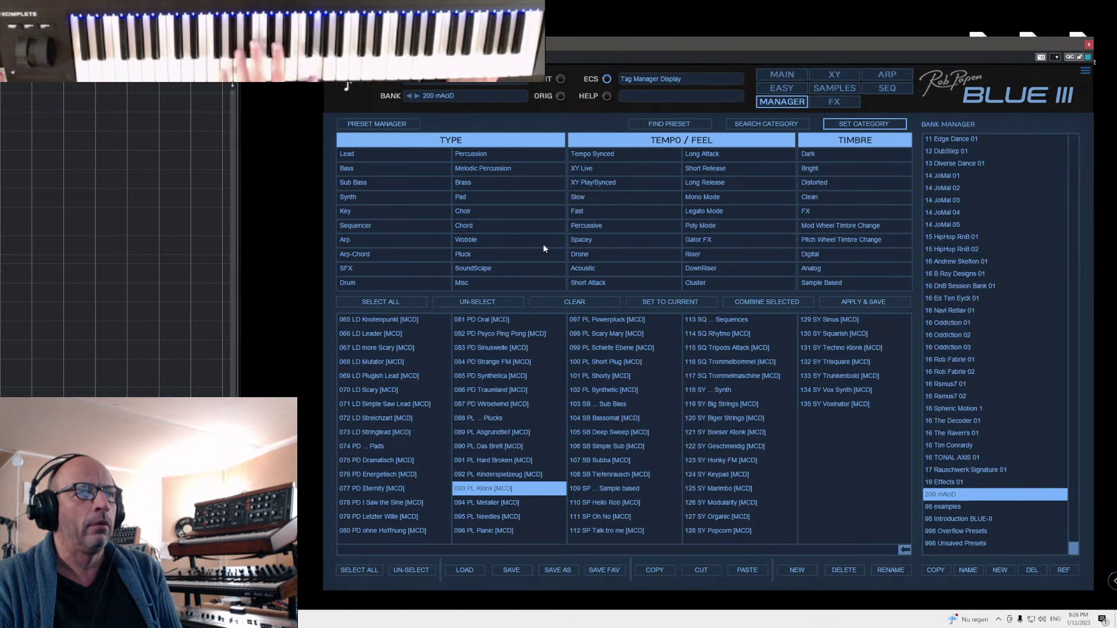
left_click(588, 226)
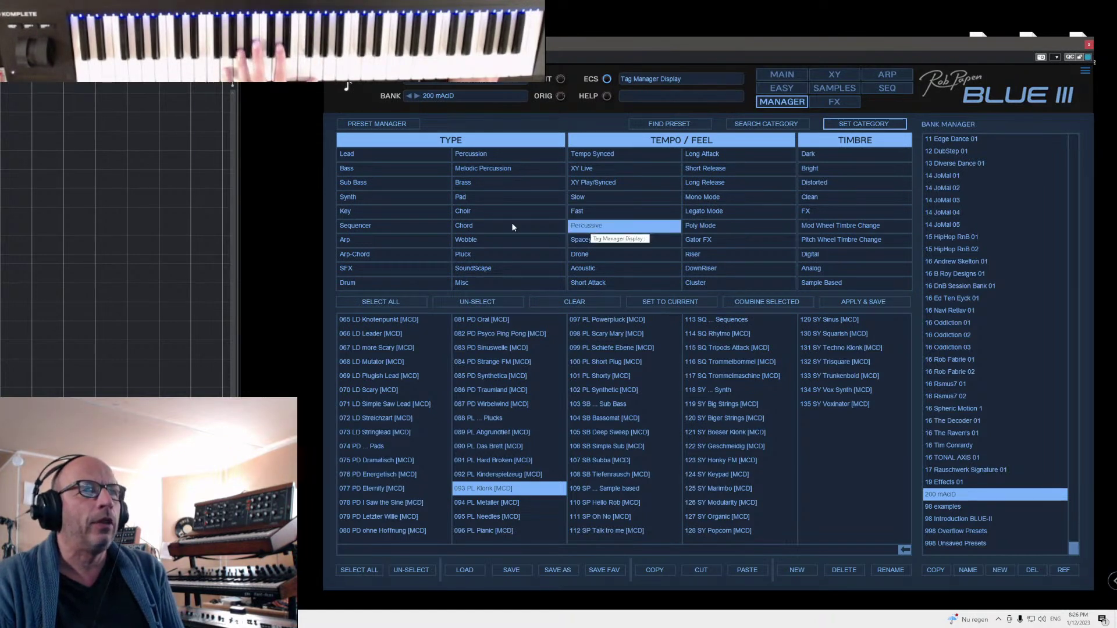
left_click(487, 255)
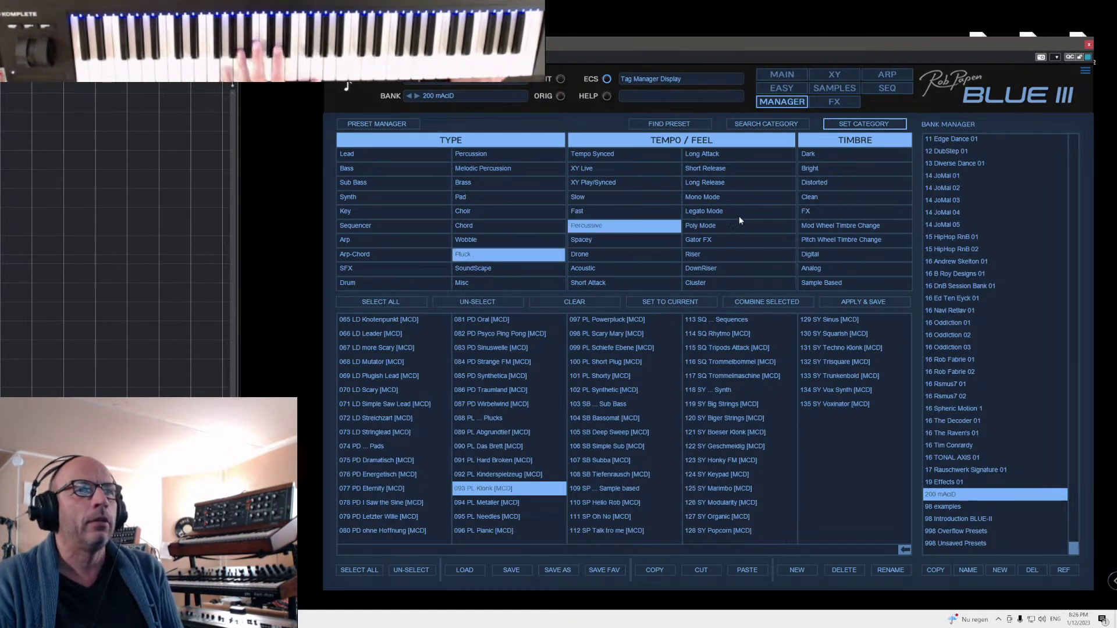
left_click(721, 224)
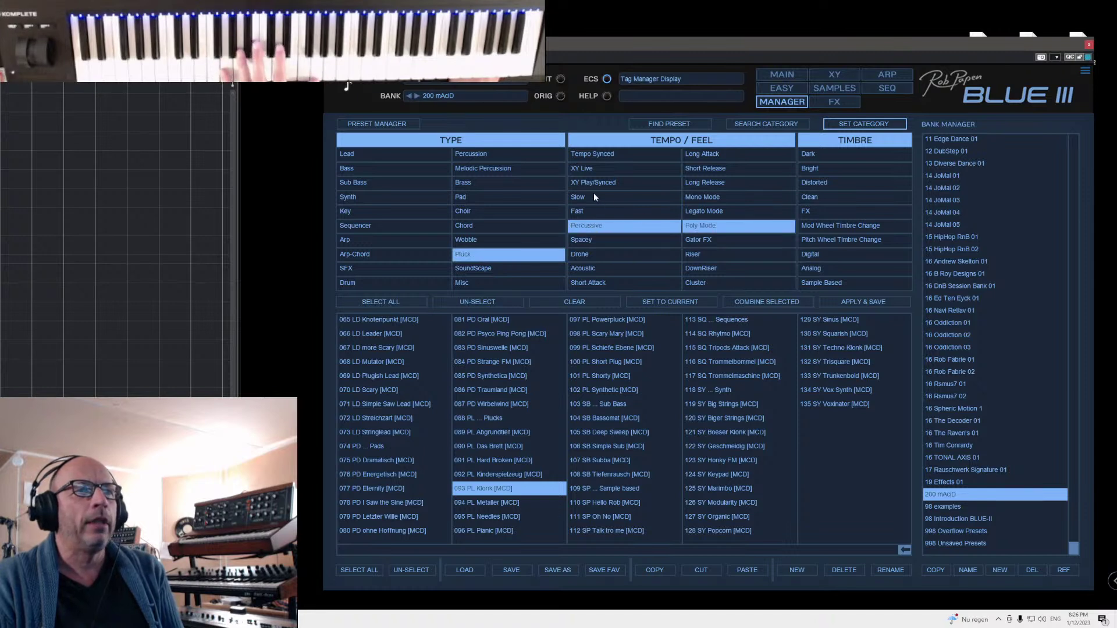
left_click(600, 169)
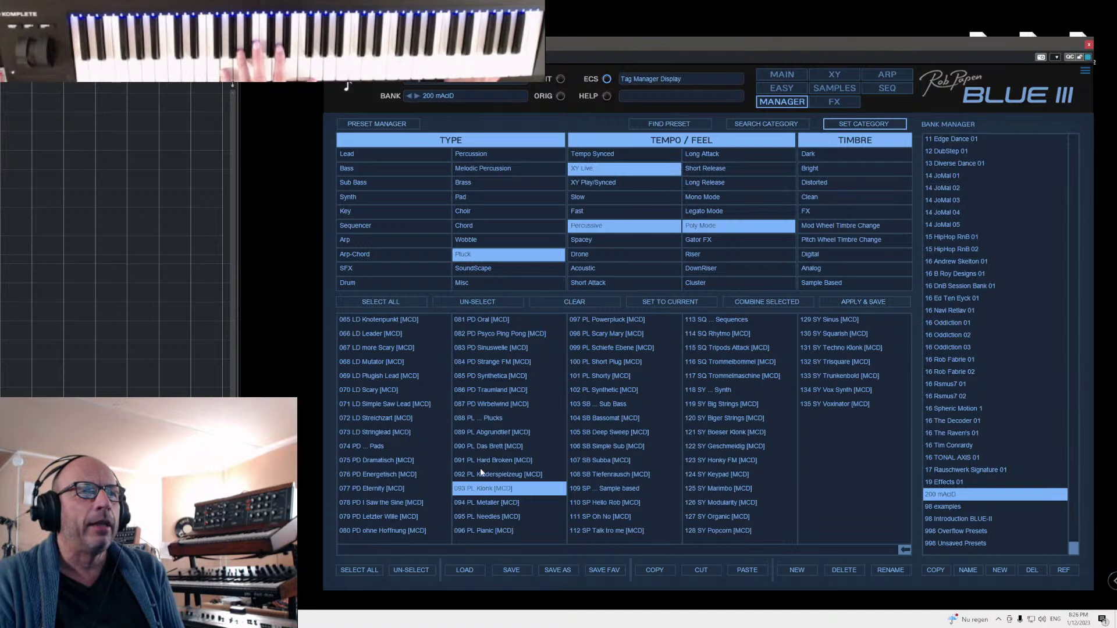
- Inspect the oscillator setup of 093 PL Klonk [MCD], return to the preset list and audition 094 PL Metaller [MCD]
left_click(791, 78)
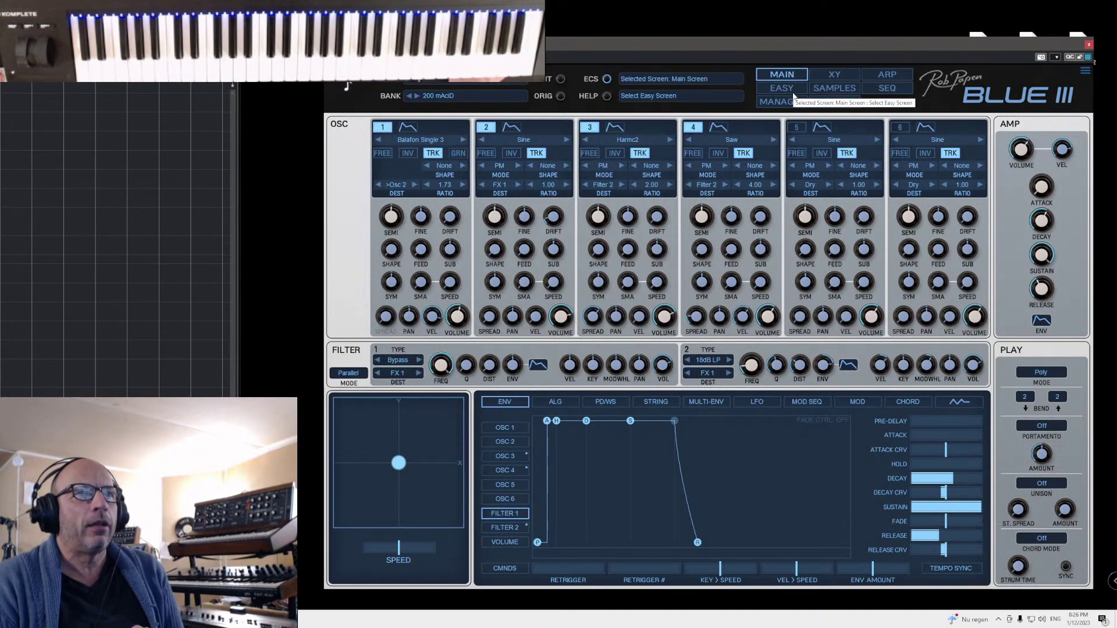
left_click(783, 103)
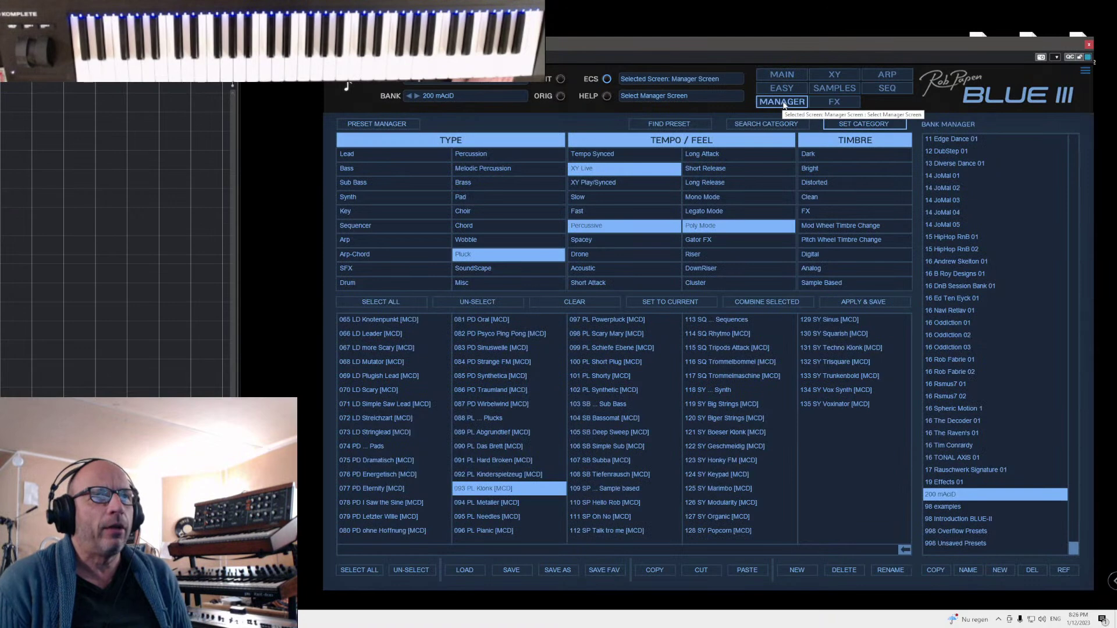
left_click(379, 122)
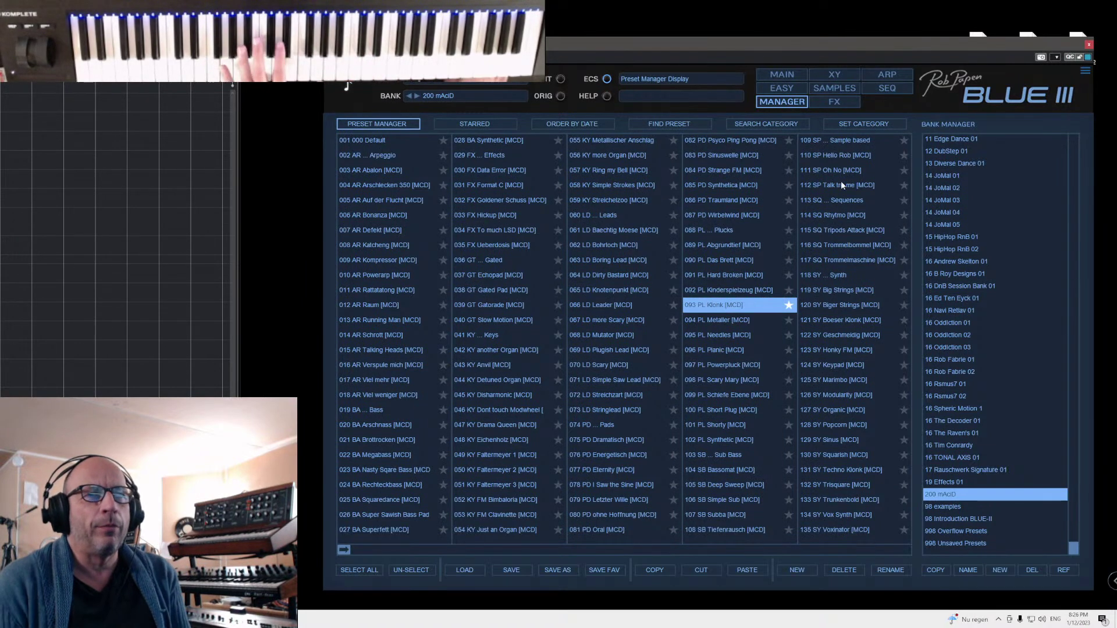
left_click(698, 322)
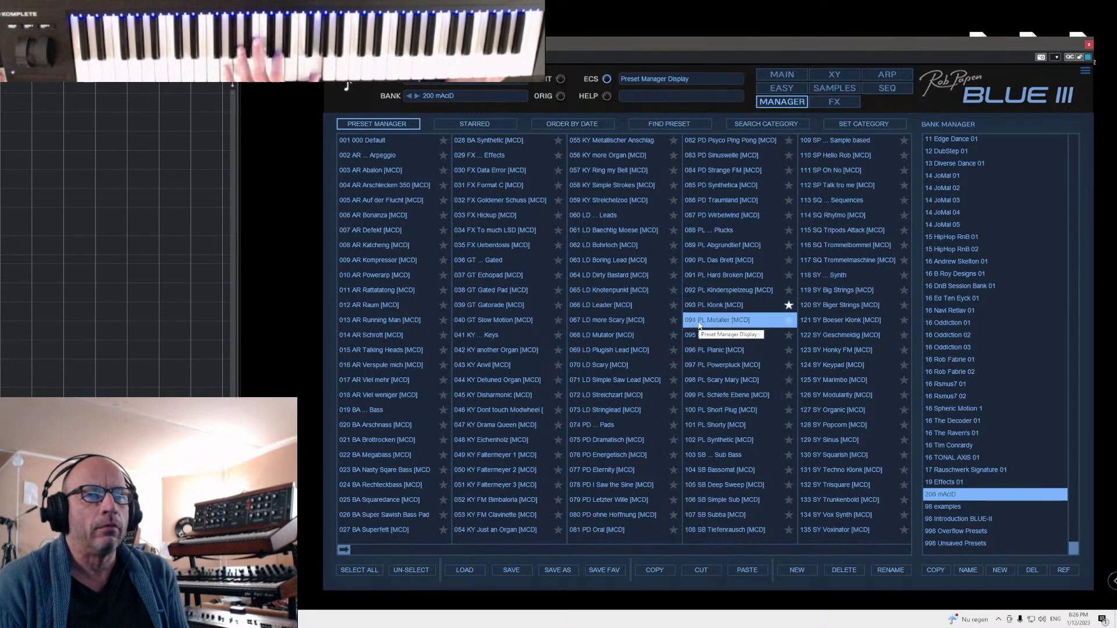
- Audition the remaining pluck presets from 095 PL Needles [MCD] through 102 PL Synthetic [MCD]
left_click(712, 335)
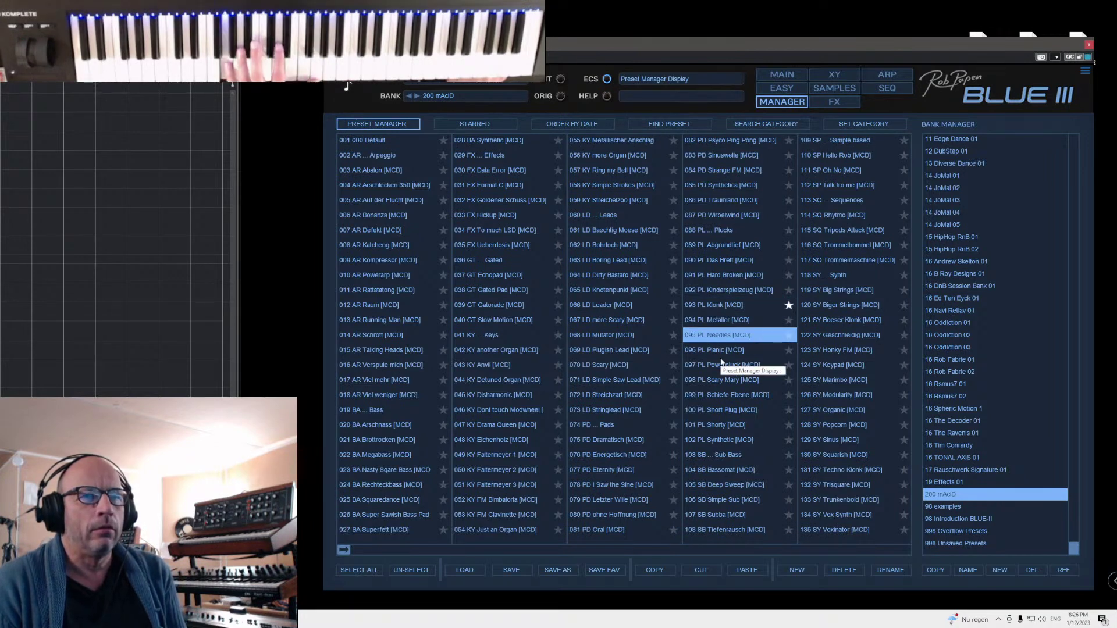
left_click(713, 350)
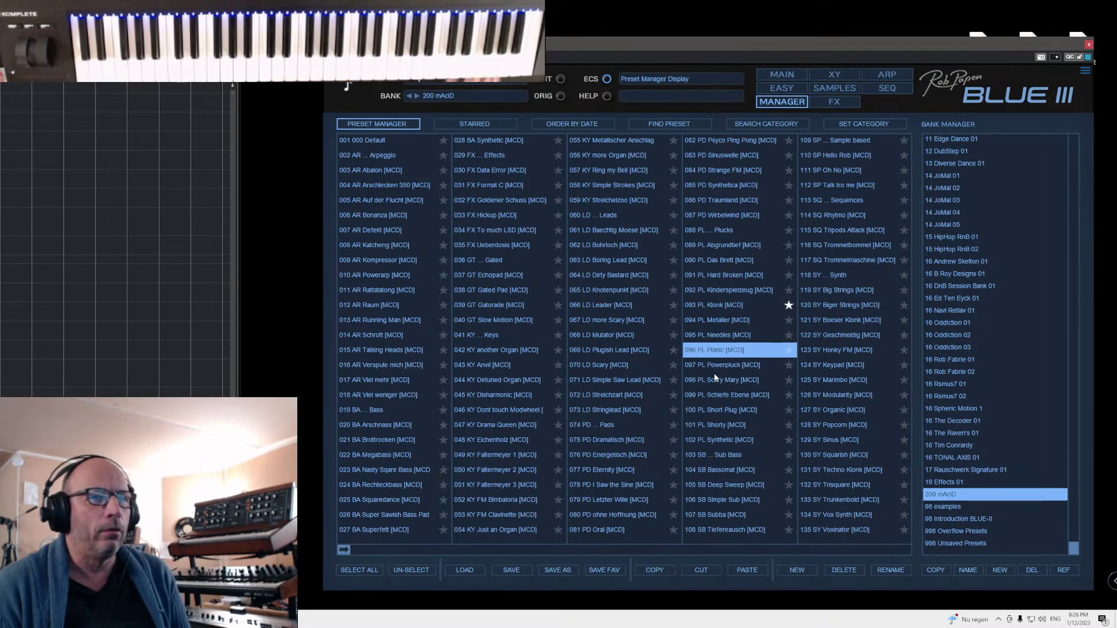
left_click(729, 365)
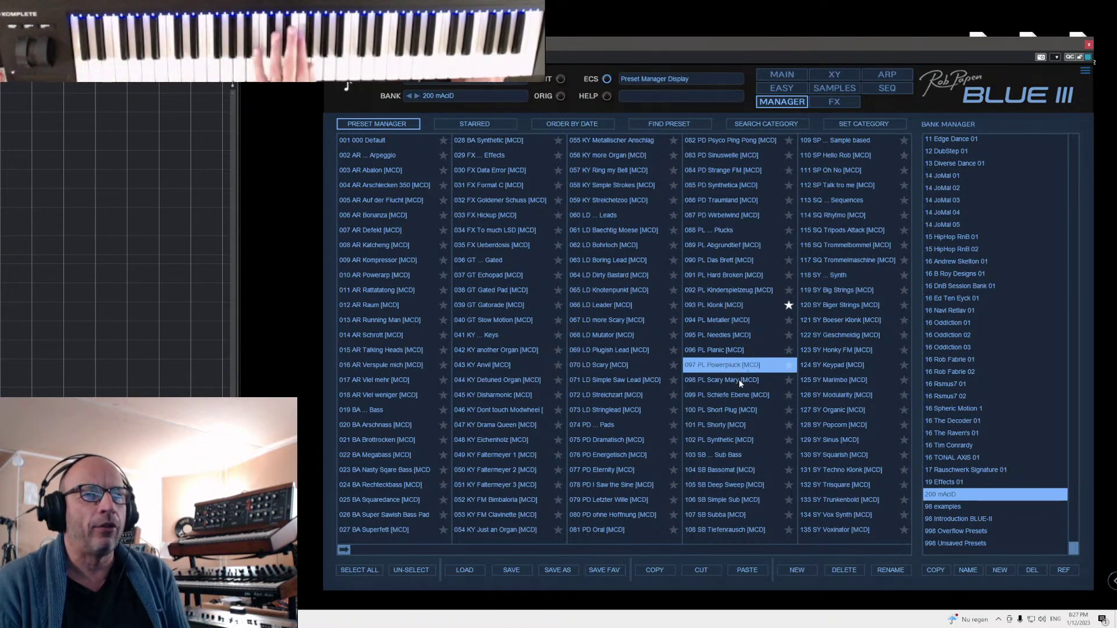
left_click(724, 379)
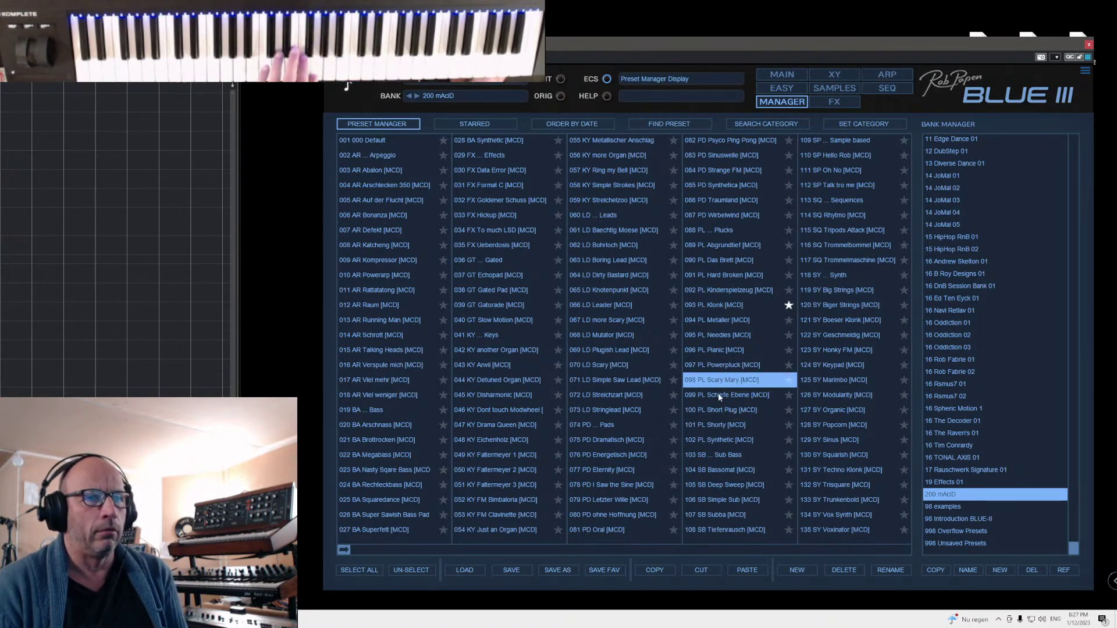
left_click(719, 394)
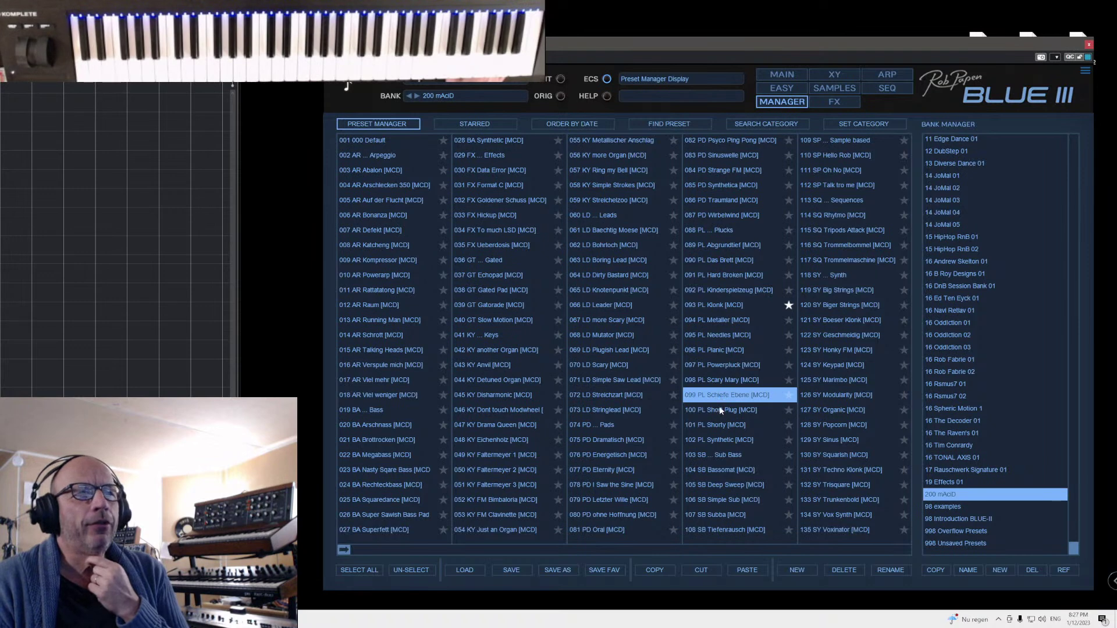
left_click(720, 409)
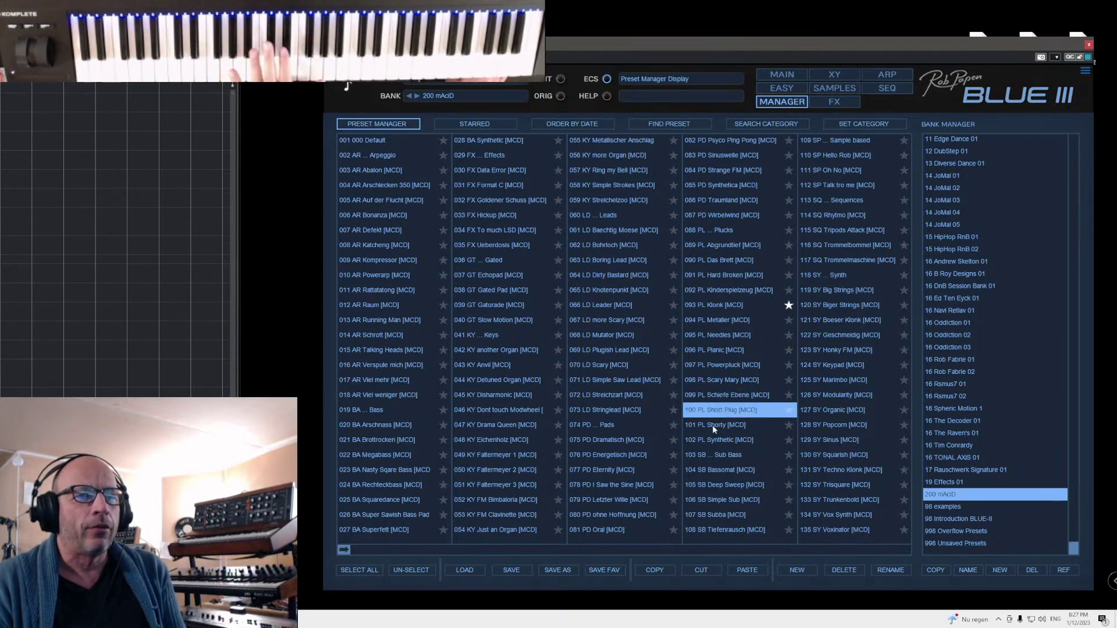
left_click(712, 425)
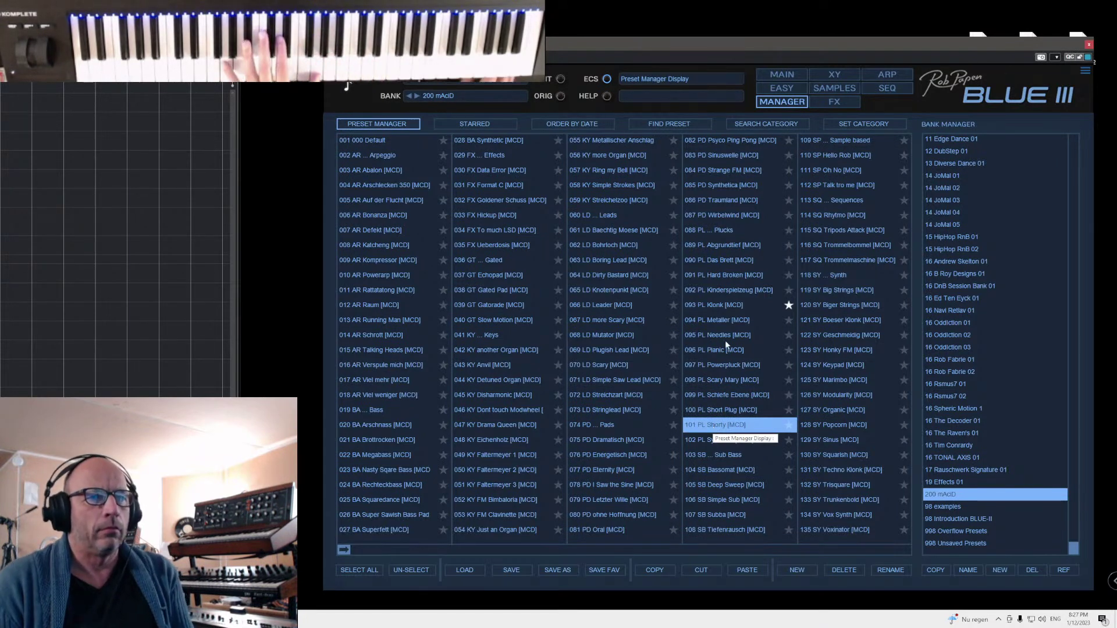
left_click(725, 440)
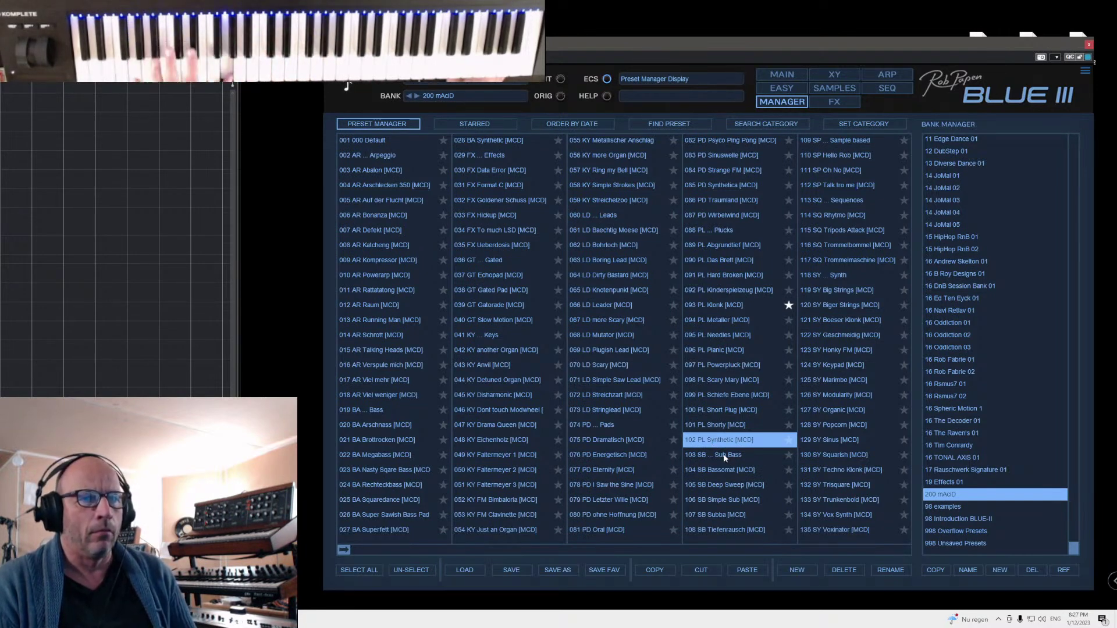
- Audition the sub bass presets from 103 SB ... Sub Bass through 108 SB Tiefenrausch [MCD]
left_click(724, 455)
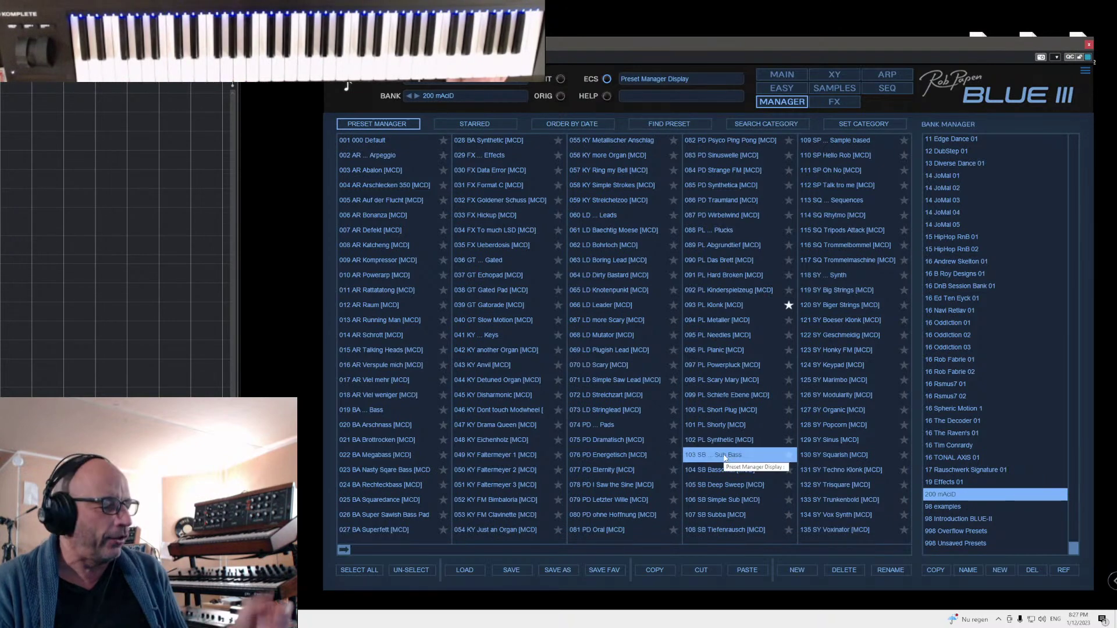
left_click(709, 469)
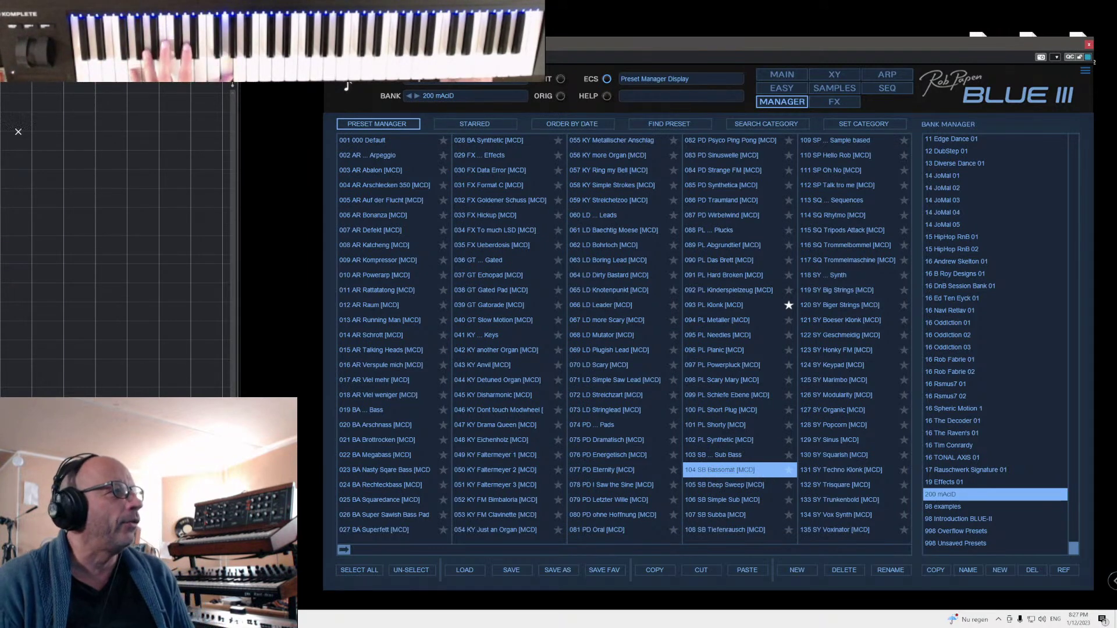
left_click(730, 485)
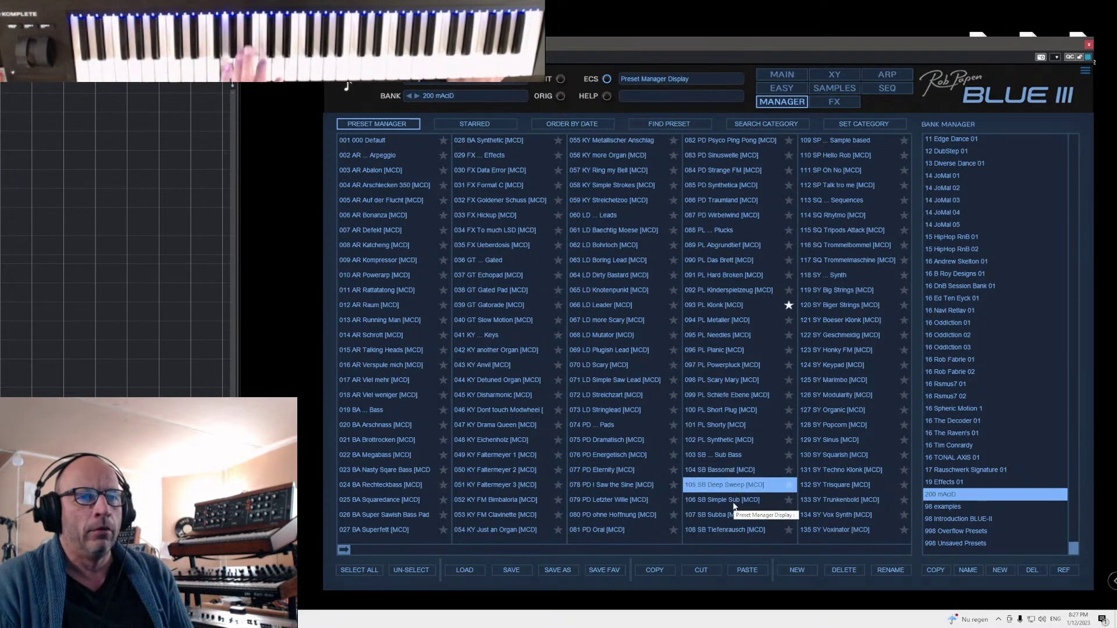
left_click(718, 499)
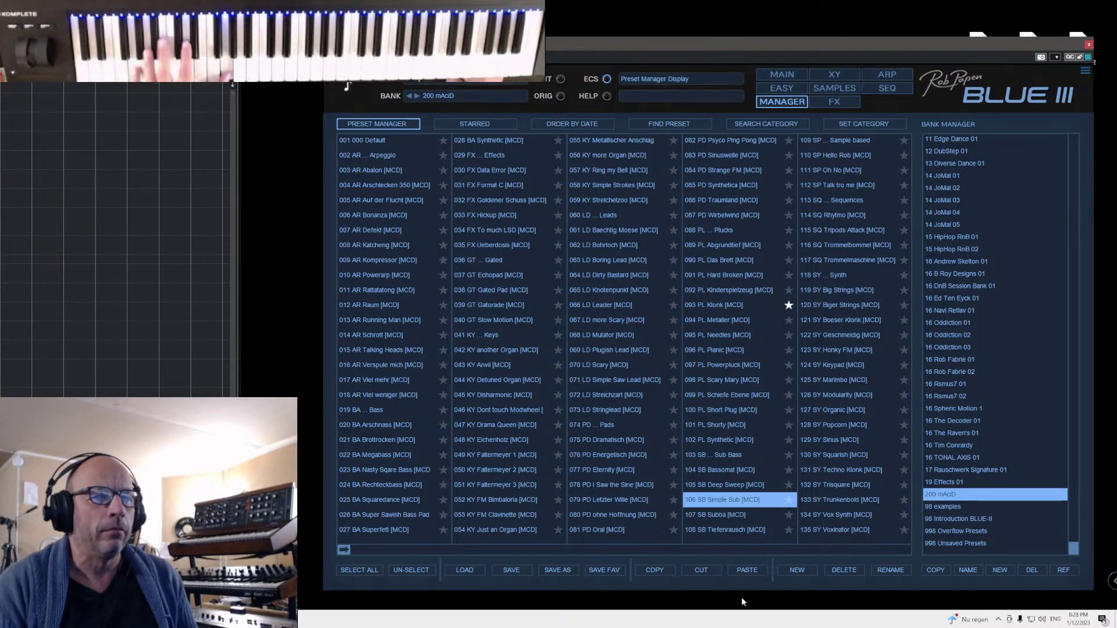
left_click(718, 515)
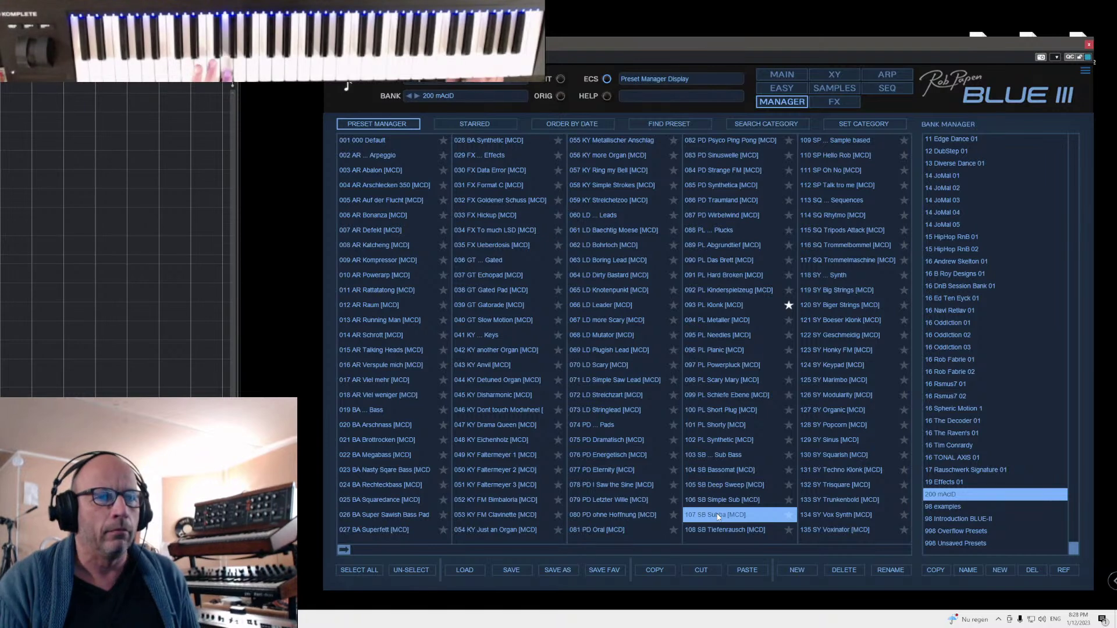
left_click(732, 534)
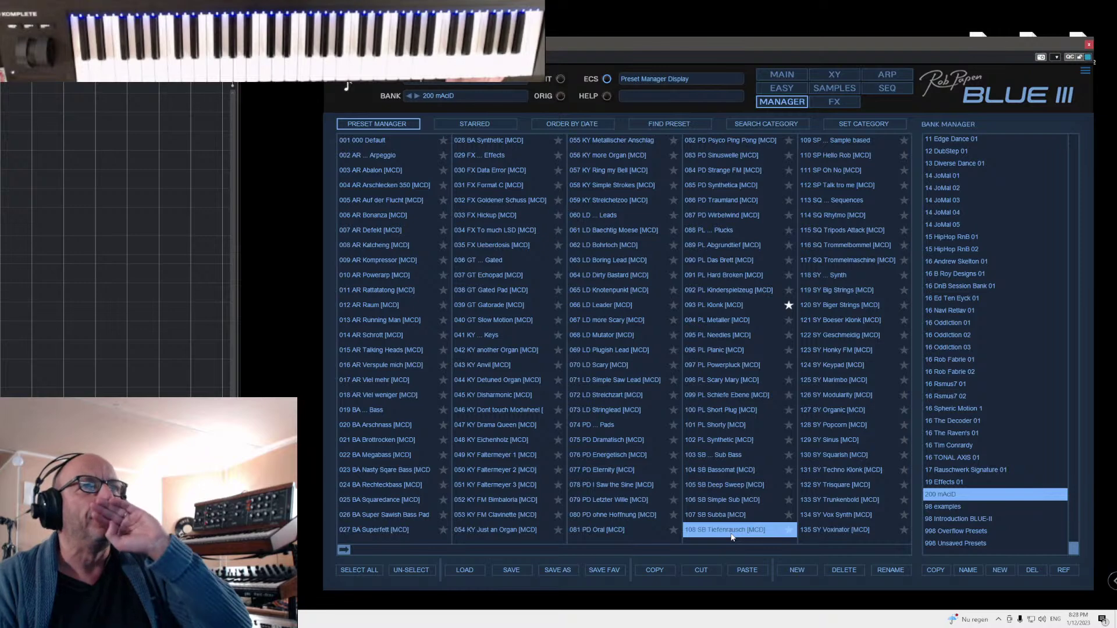
- Audition the sample-based presets 110 SP Hello Rob, 111 SP Oh No and 112 SP Talk tro me
left_click(832, 156)
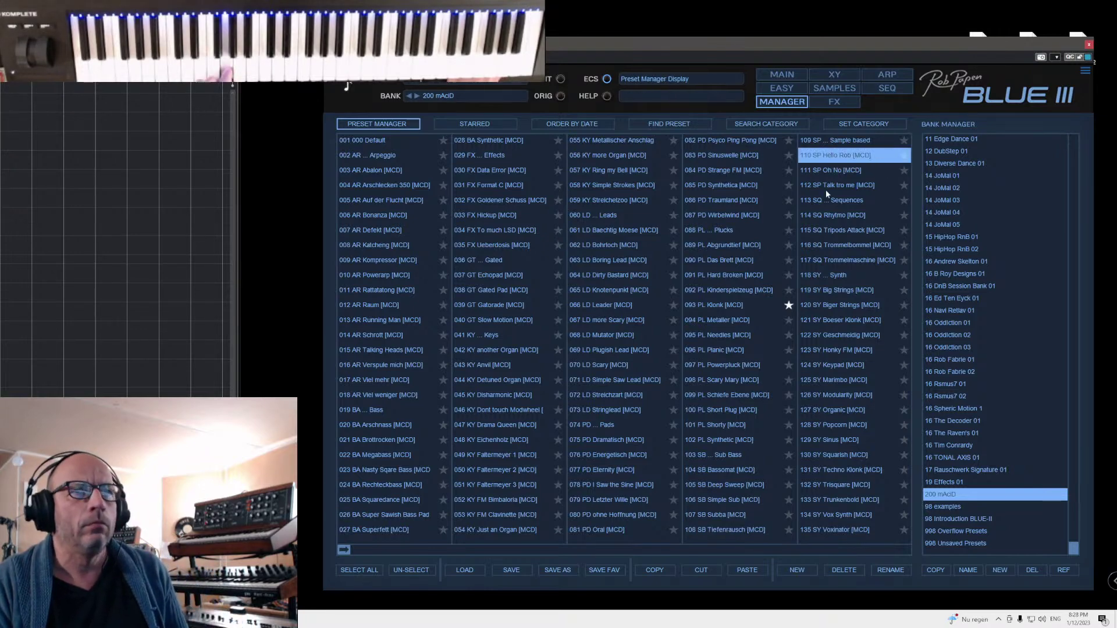
left_click_drag(347, 552, 417, 555)
left_click_drag(594, 548, 772, 550)
left_click_drag(886, 546, 885, 550)
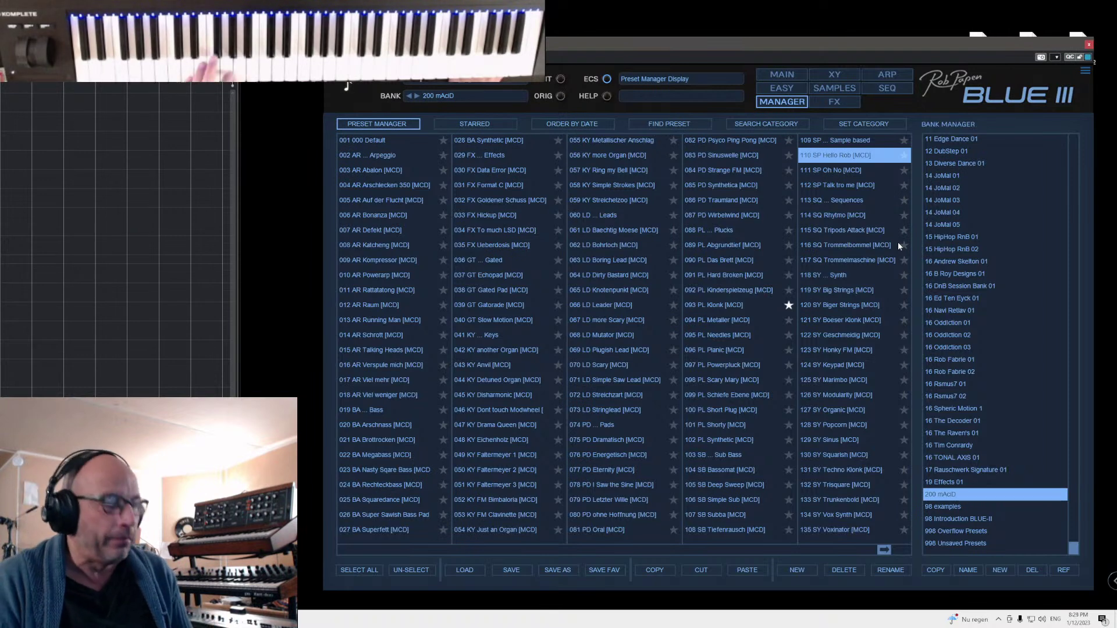
left_click(832, 170)
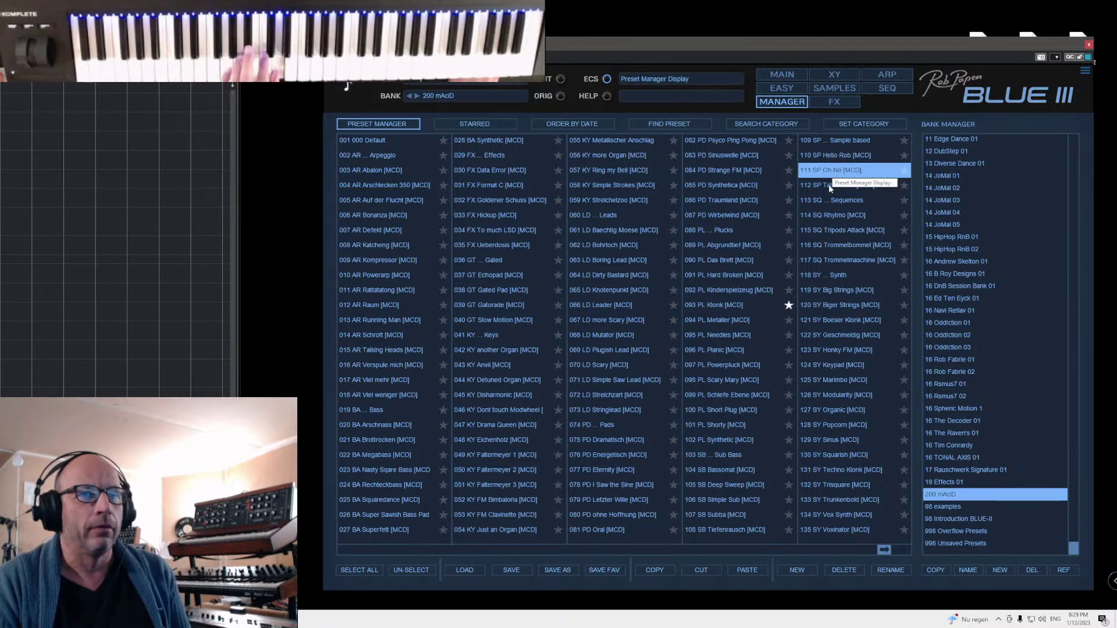
left_click(820, 185)
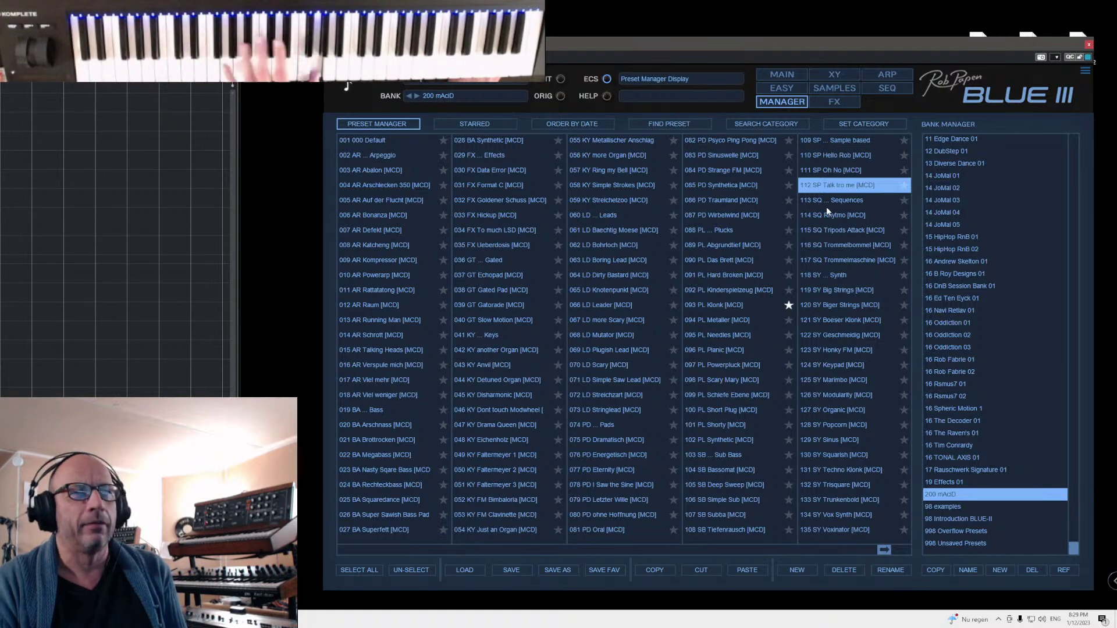
- Audition 113 SQ ... Sequences and 114 SQ Rhytmo [MCD], inspecting the latter's oscillator and sequencer settings before returning to the preset list
left_click(830, 200)
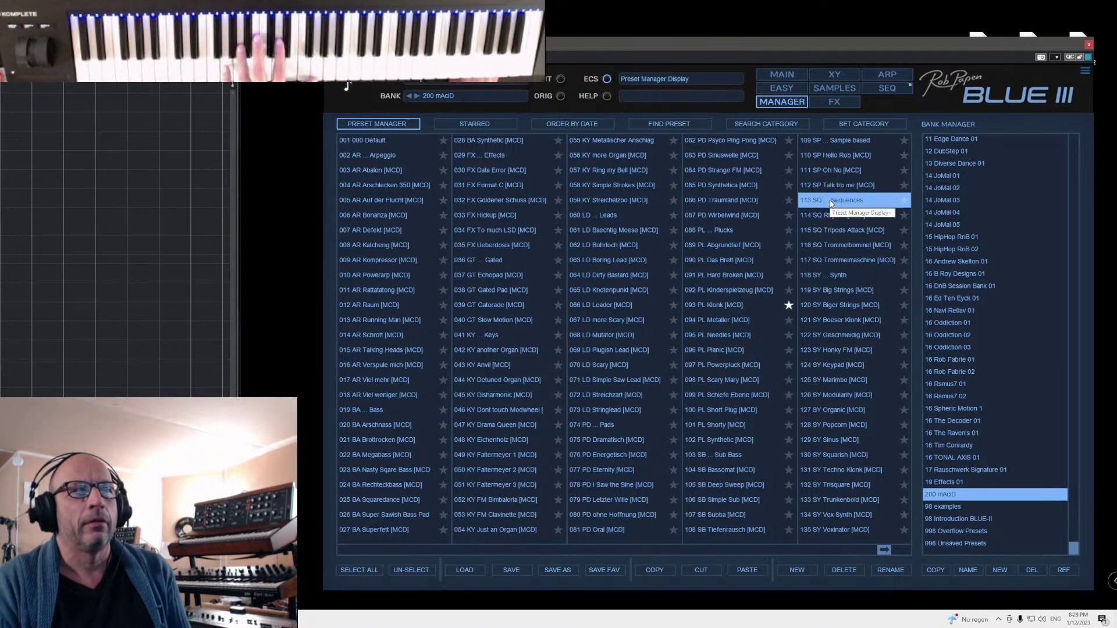
left_click(830, 214)
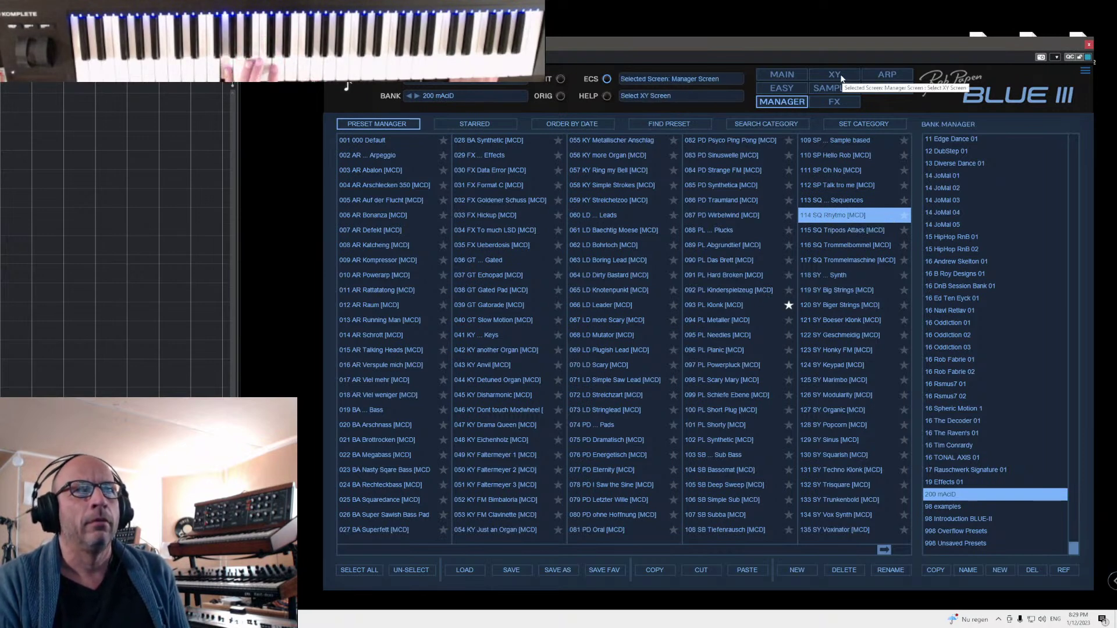
left_click(777, 72)
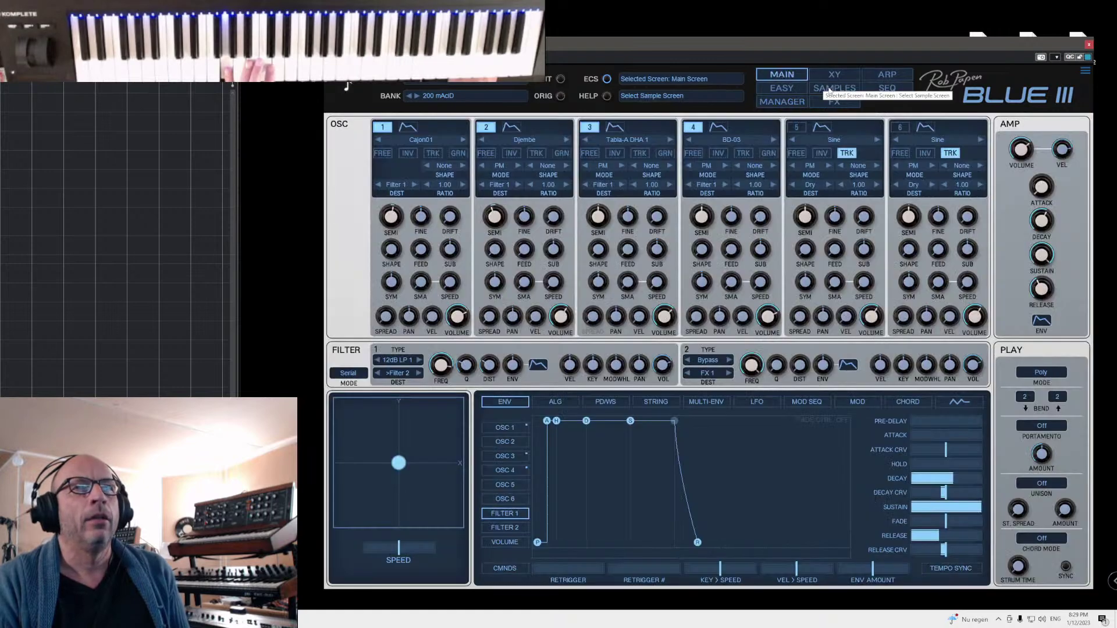
left_click(834, 88)
left_click(887, 89)
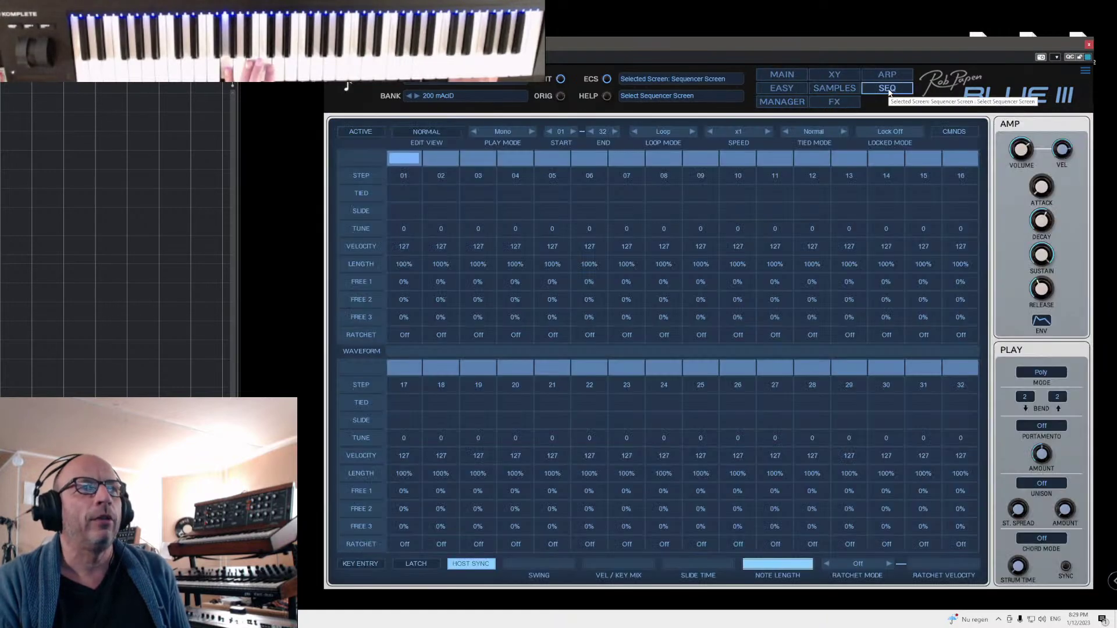
left_click(791, 75)
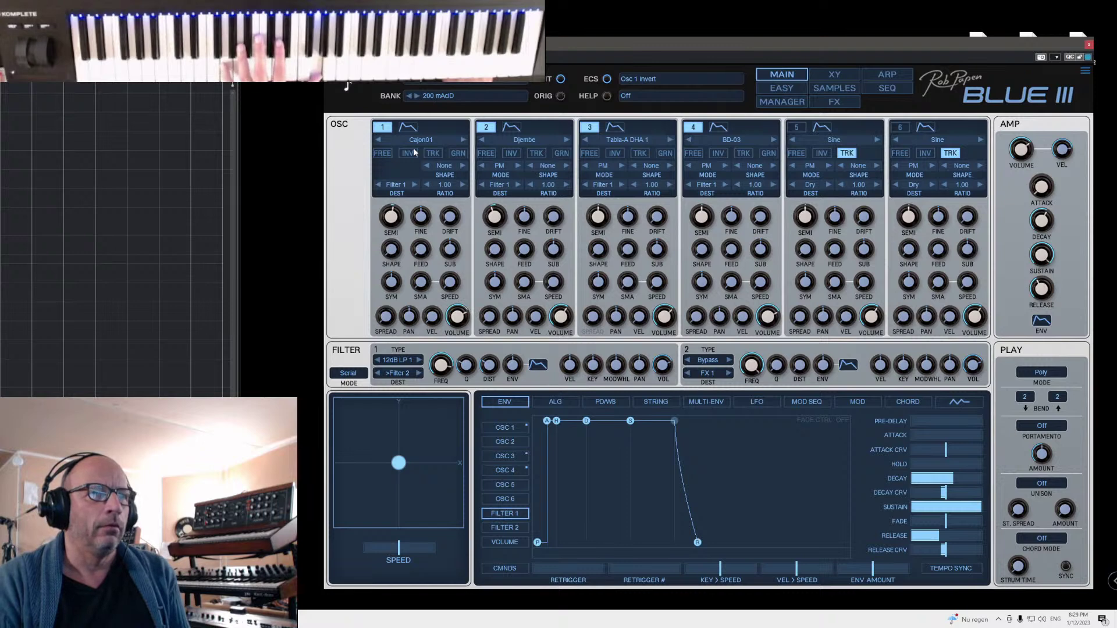
left_click(783, 102)
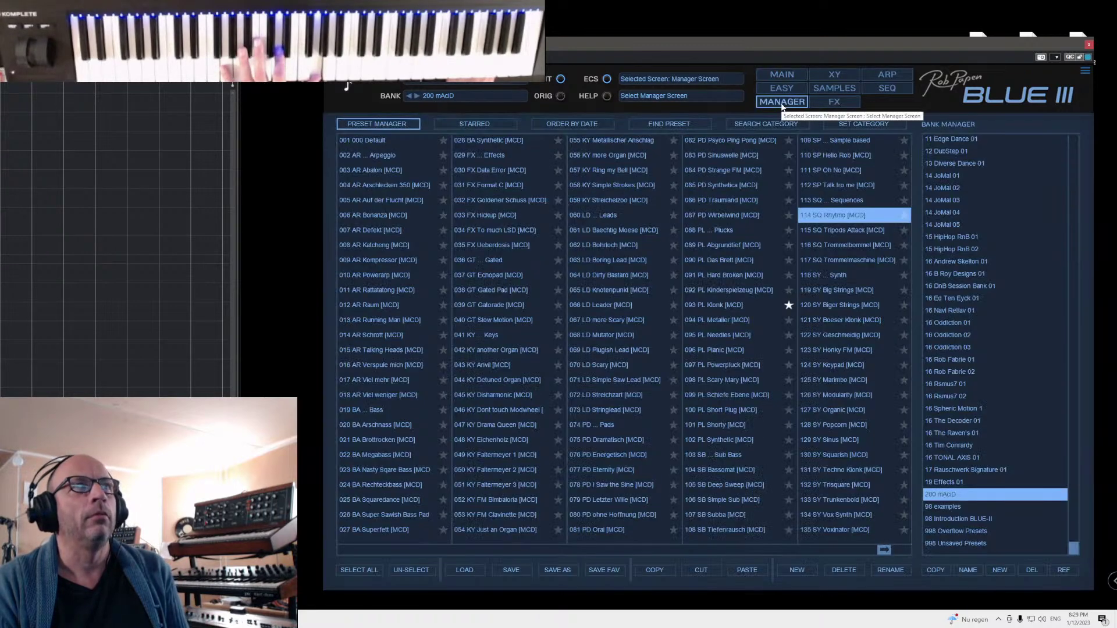
- Star preset 115 SQ Tripods Attack [MCD] as a favourite and audition 116 SQ Trommelbommel [MCD] and 117 SQ Trommelmaschine [MCD]
left_click(845, 234)
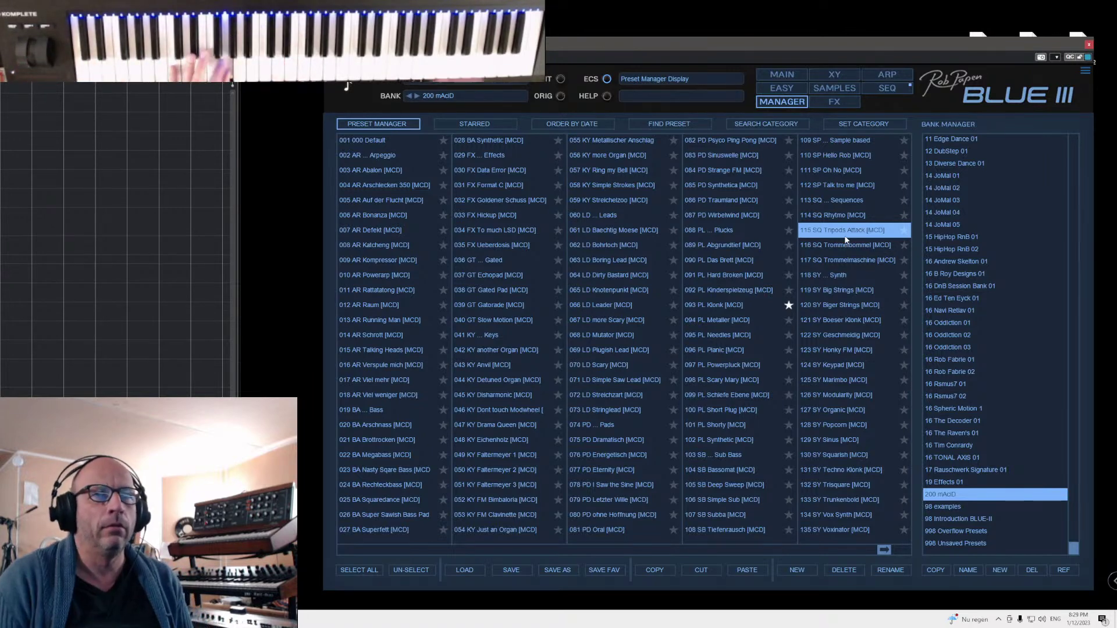
left_click(903, 230)
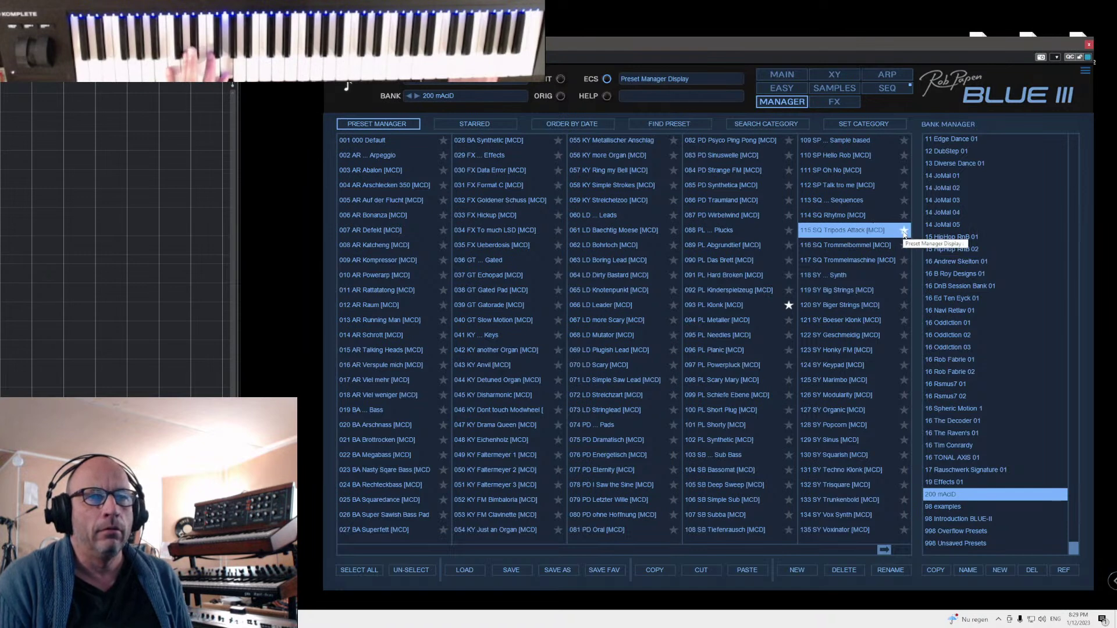
left_click(846, 246)
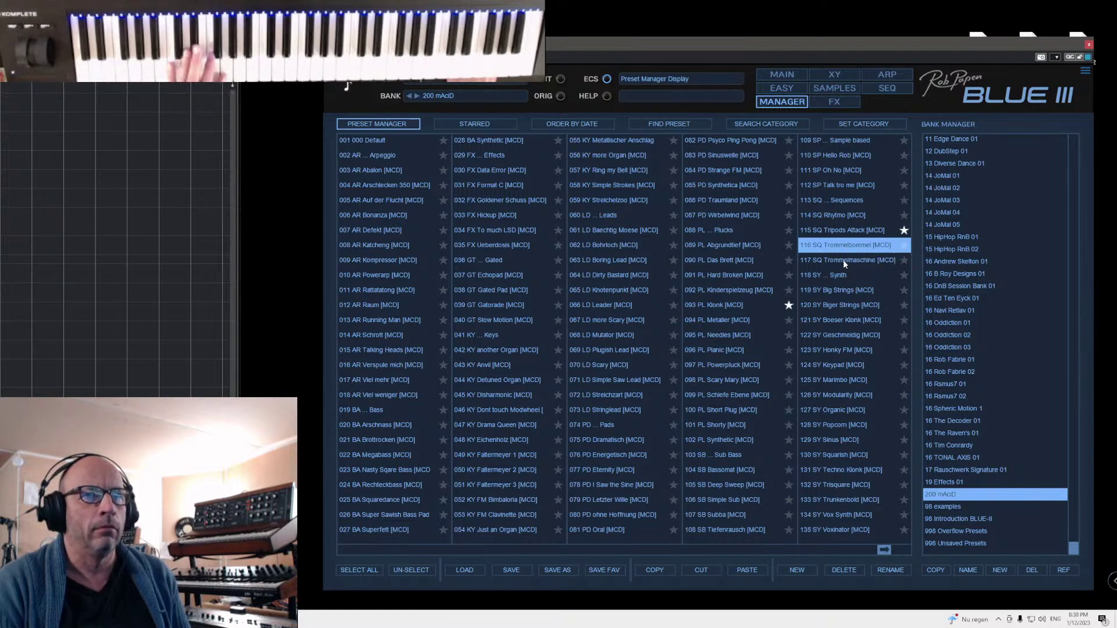
left_click(844, 262)
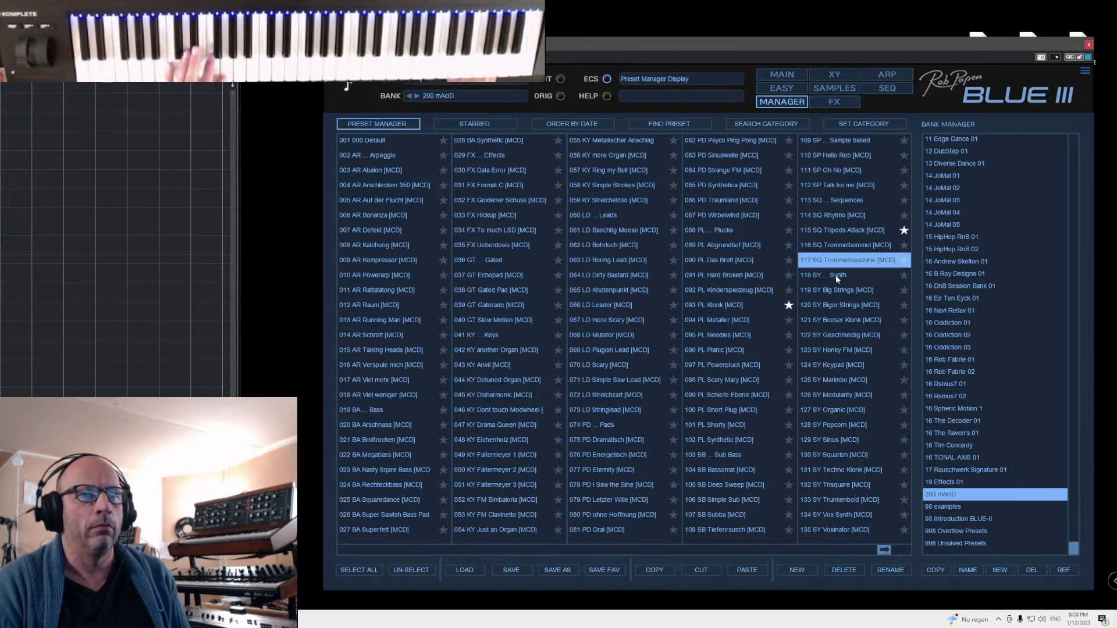
- Audition the synth presets from 118 SY ... Synth through 121 SY Boeser Klonk [MCD]
left_click(835, 274)
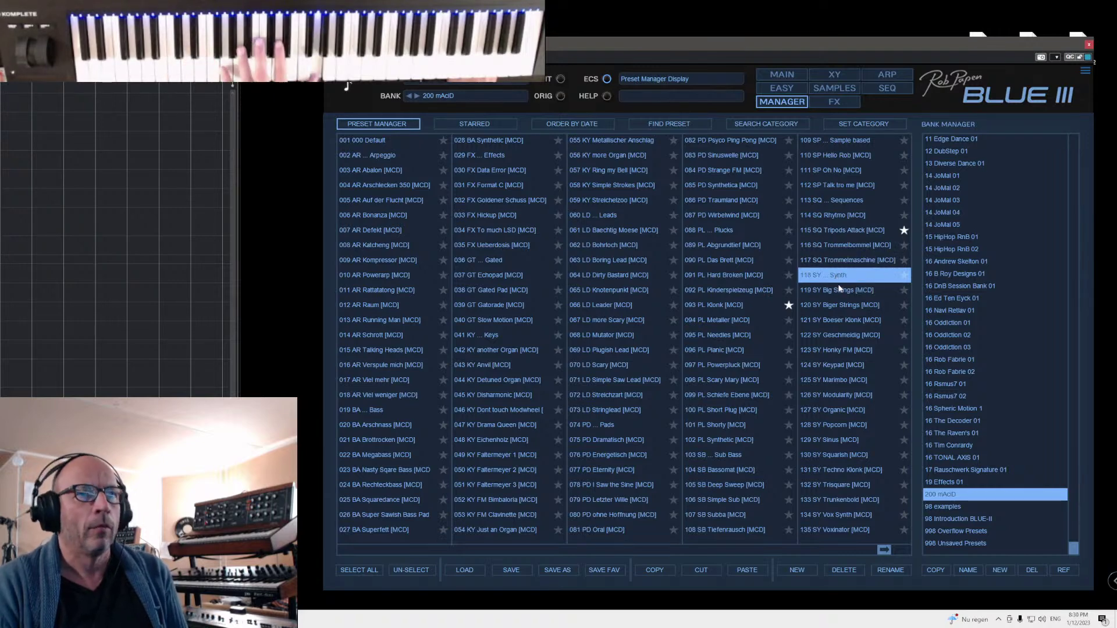
left_click(838, 290)
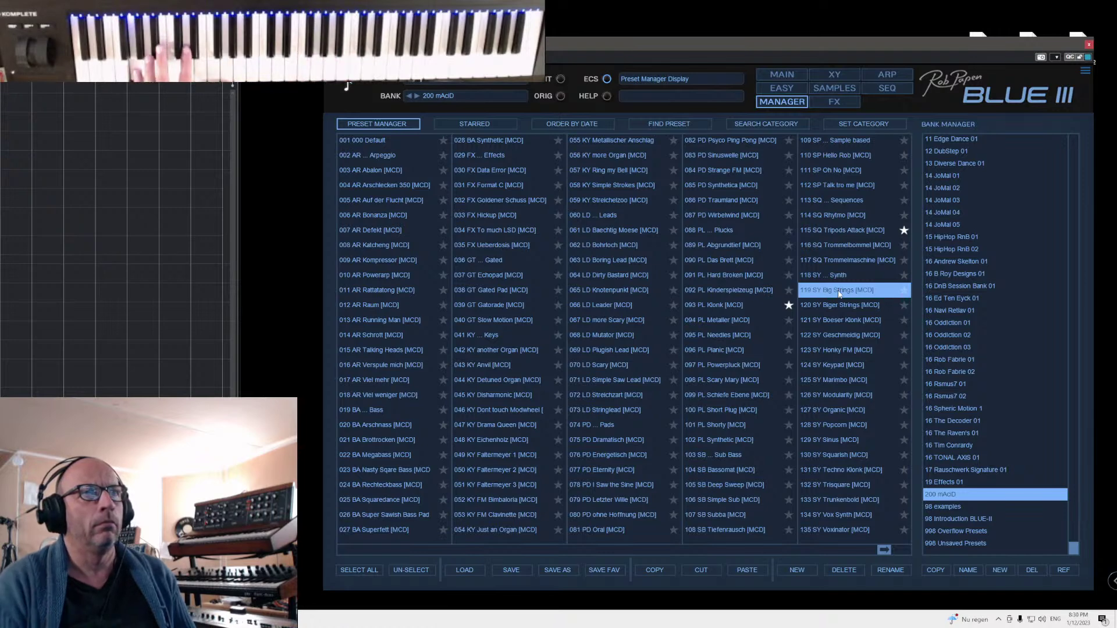
left_click(840, 305)
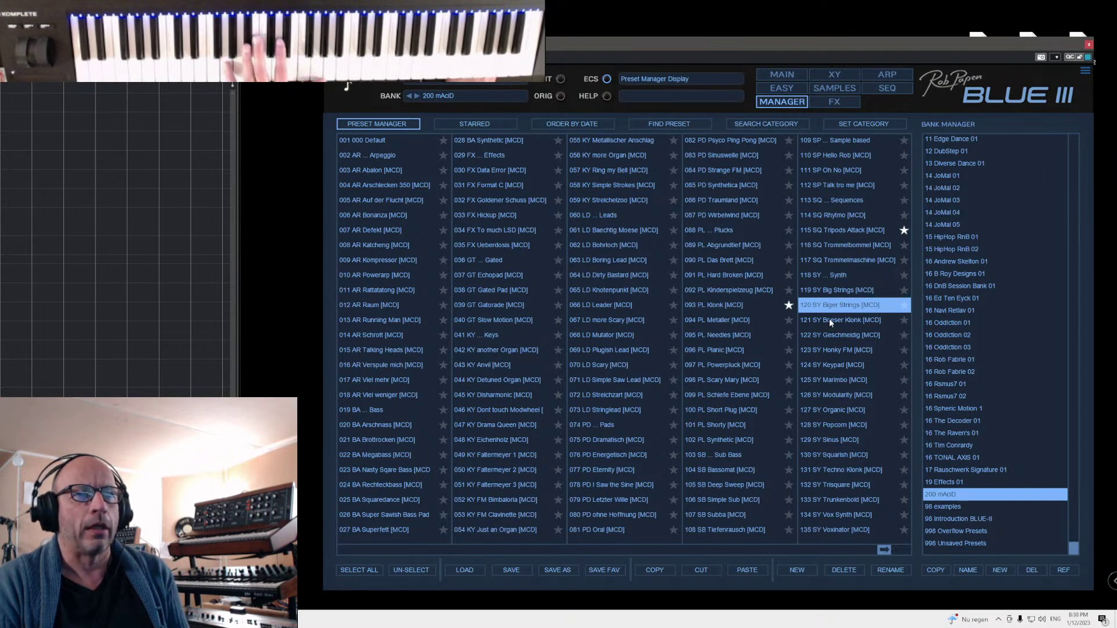
left_click(829, 320)
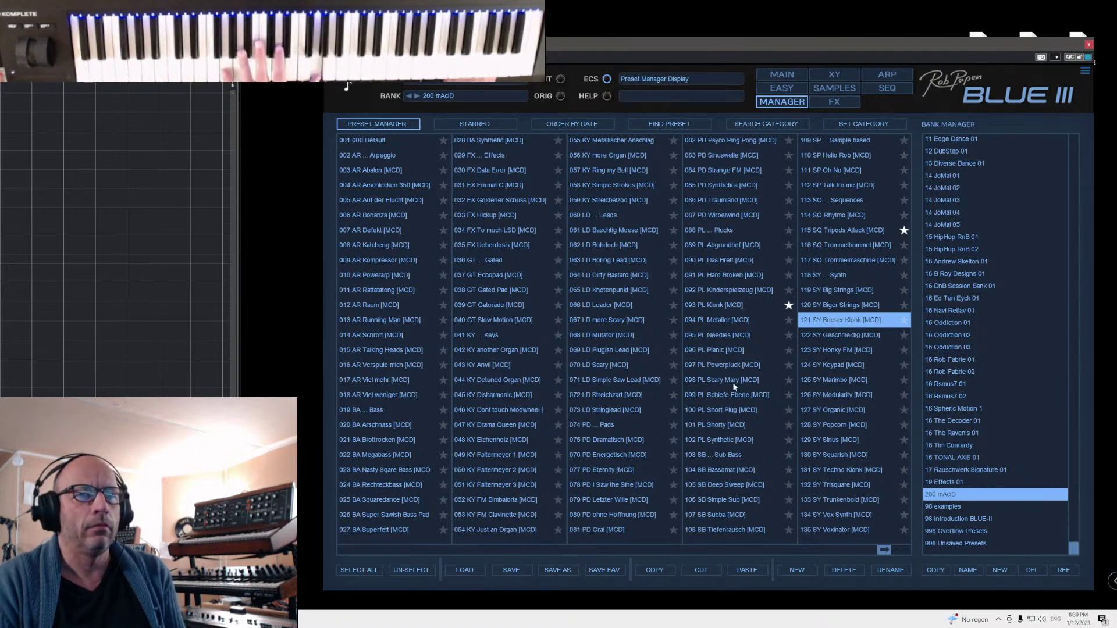
- Audition the synth presets from 122 SY Geschmeidig through 126 SY Modularity in the 200 mAciD bank
left_click(821, 337)
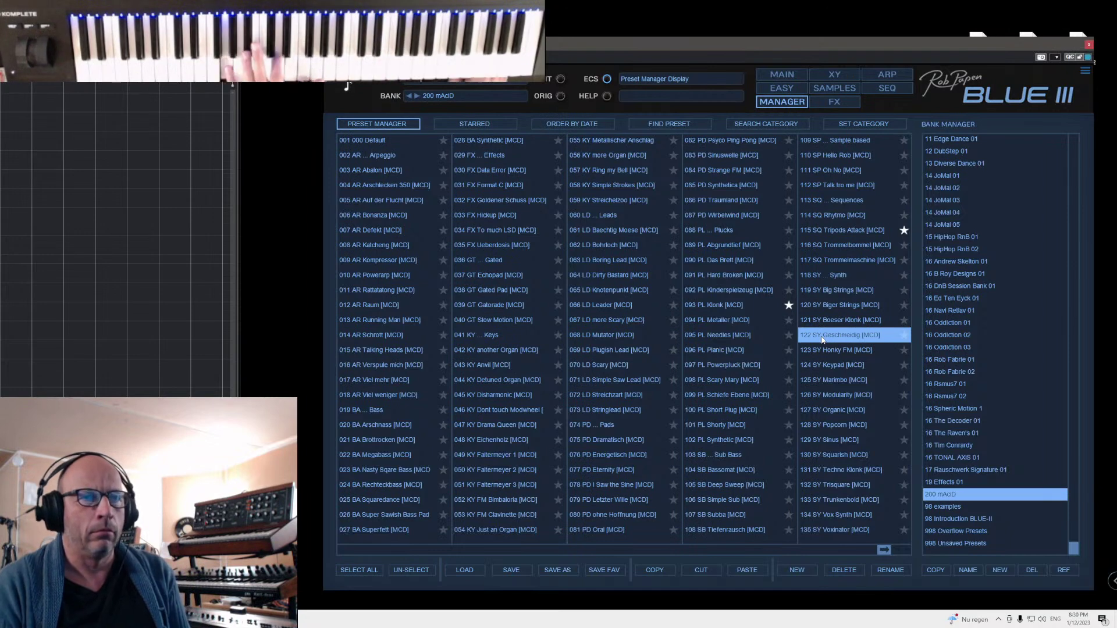
left_click(833, 350)
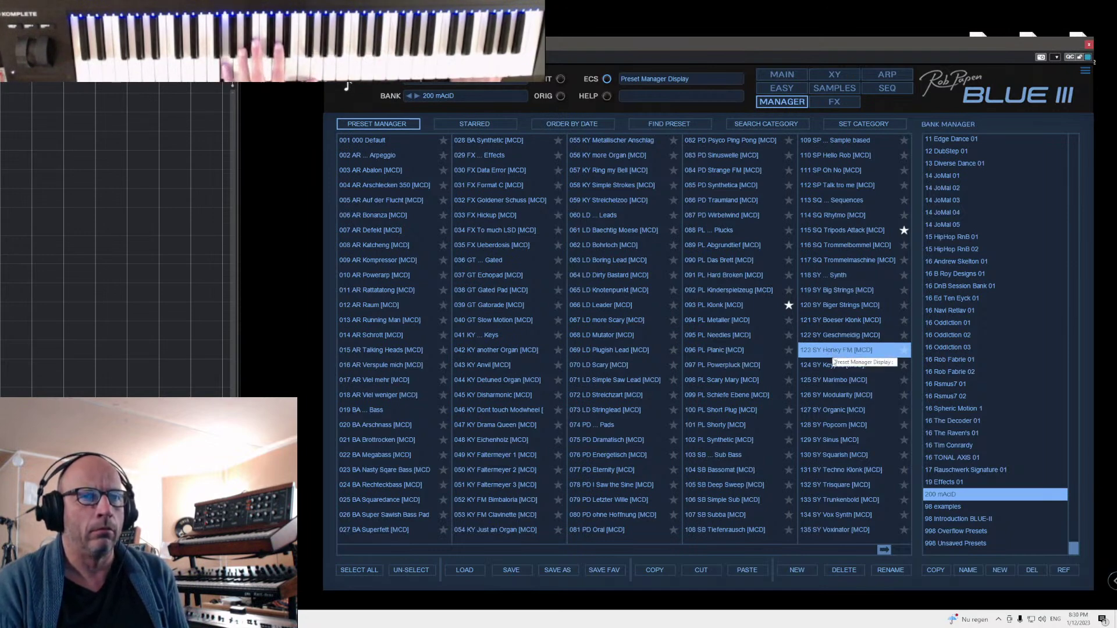
left_click(829, 366)
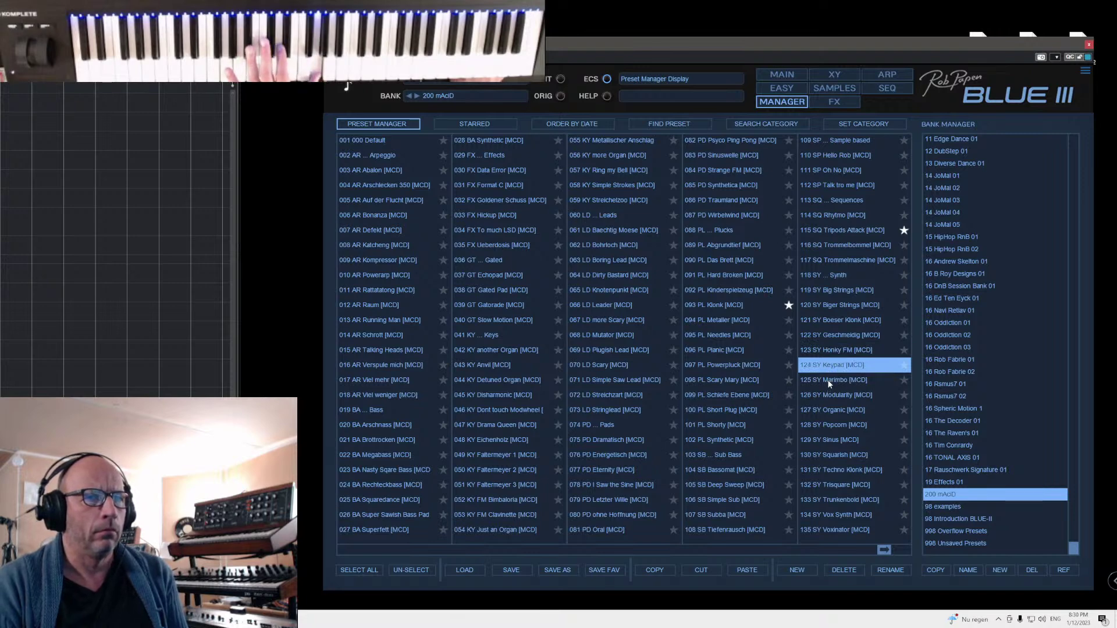
left_click(830, 381)
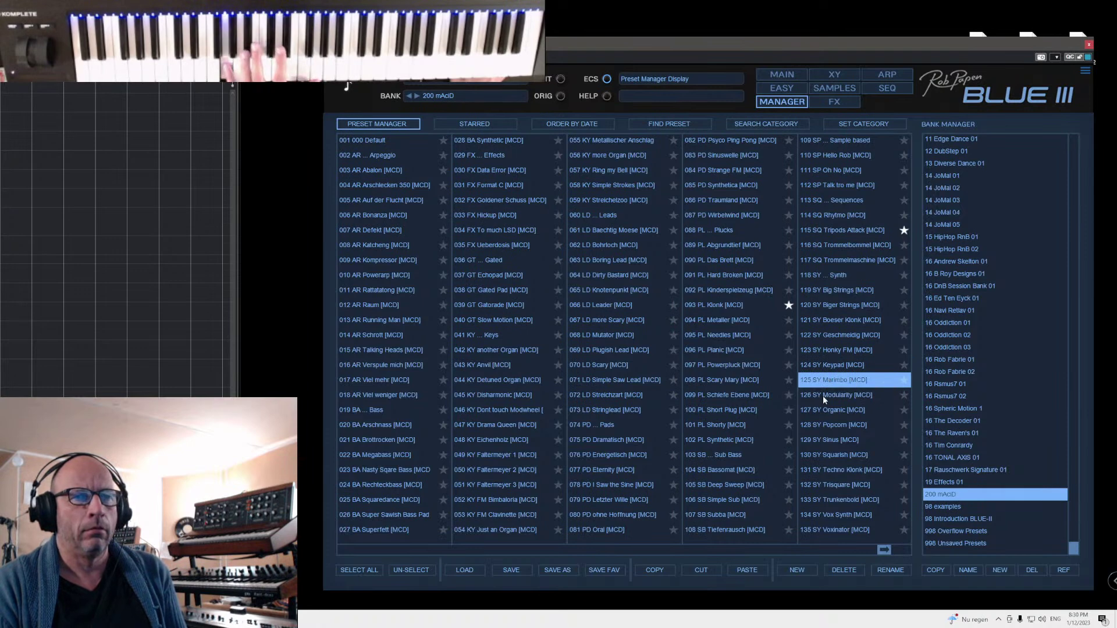
left_click(824, 398)
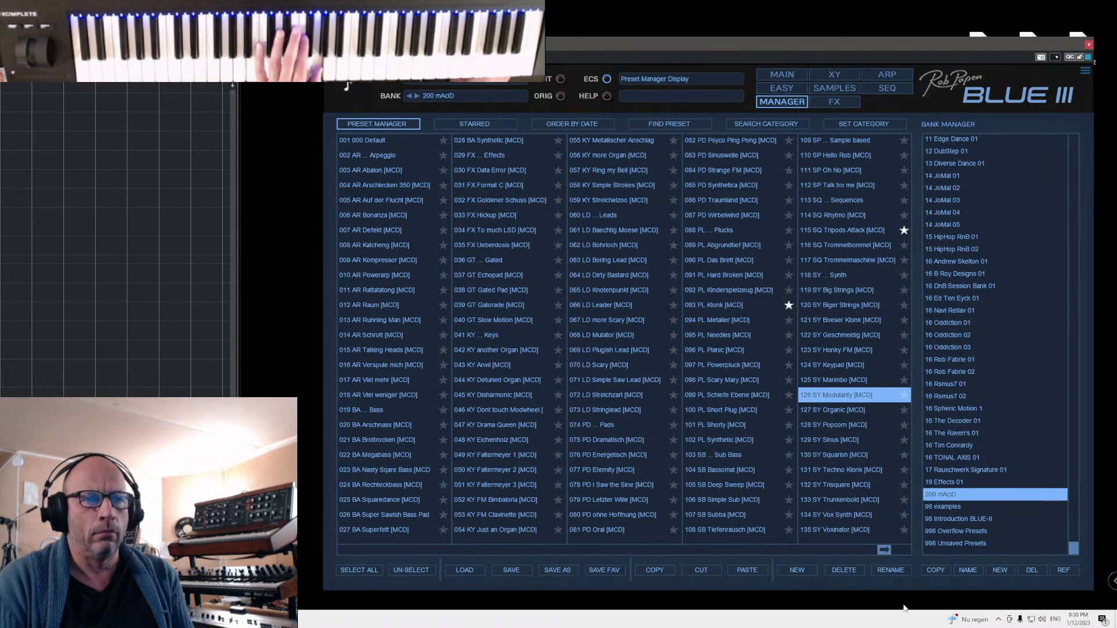
- Audition the synth presets from 127 SY Organic through 130 SY Squarish in the 200 mAciD bank
left_click_drag(885, 553, 909, 550)
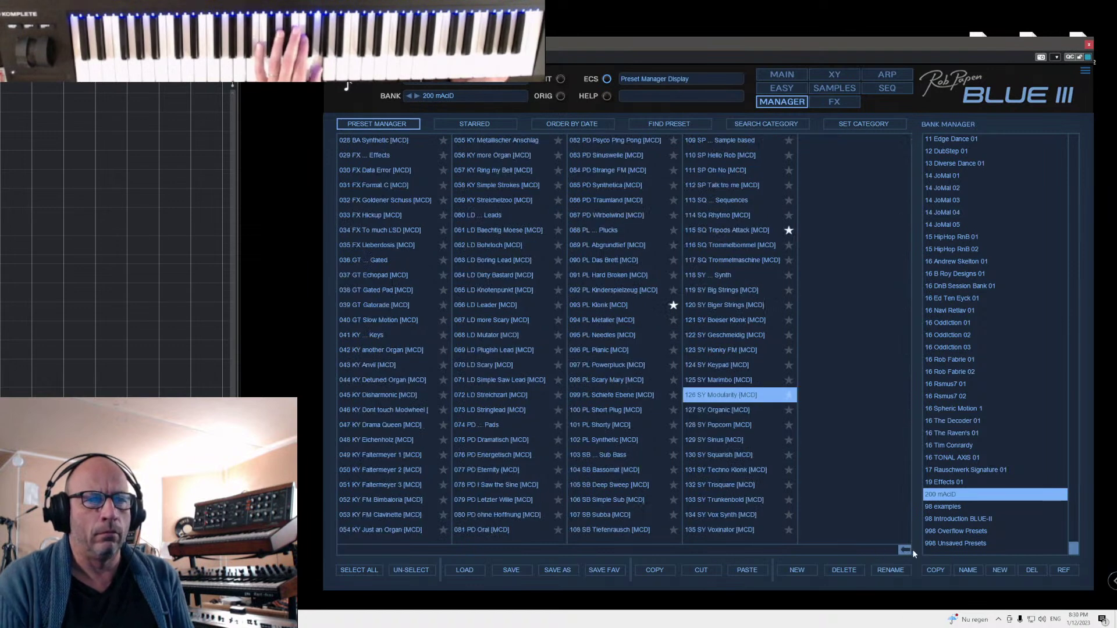
left_click(719, 409)
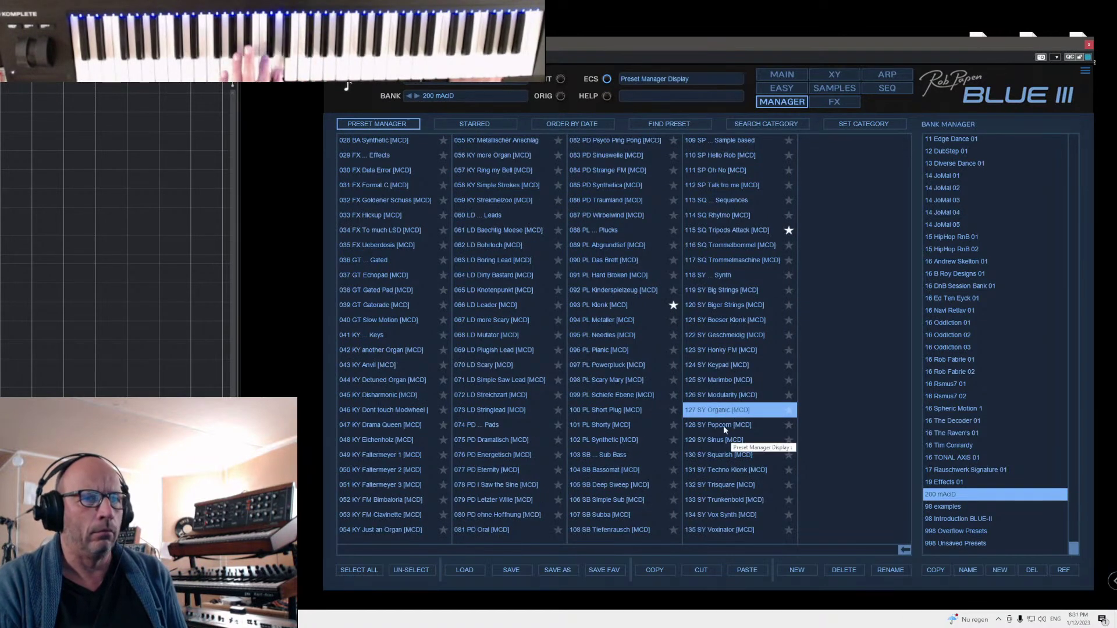
left_click(722, 427)
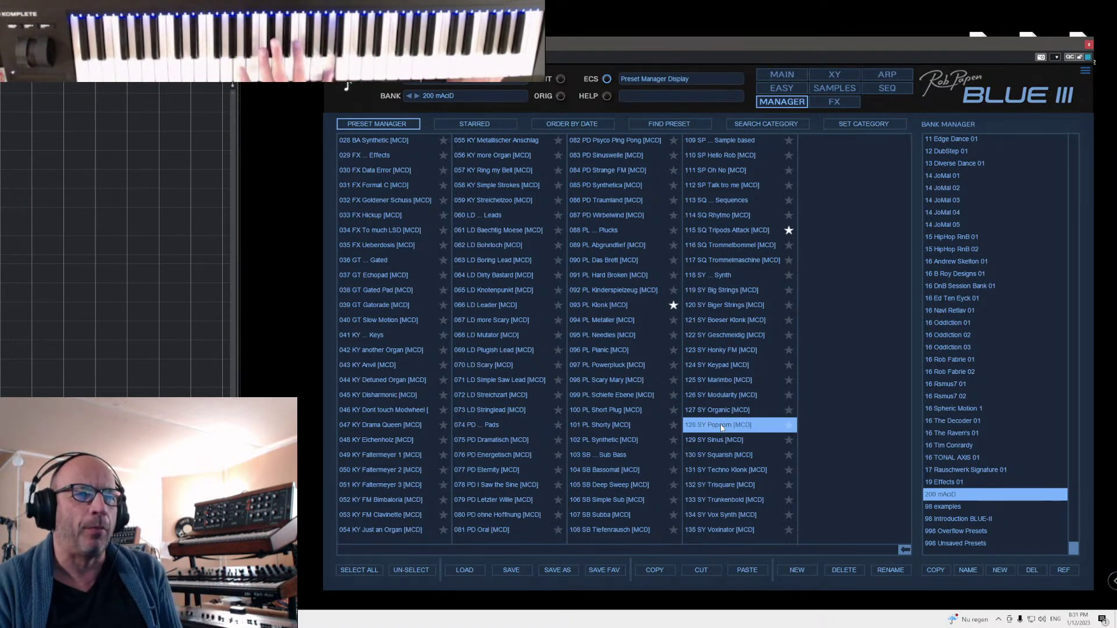
left_click(711, 439)
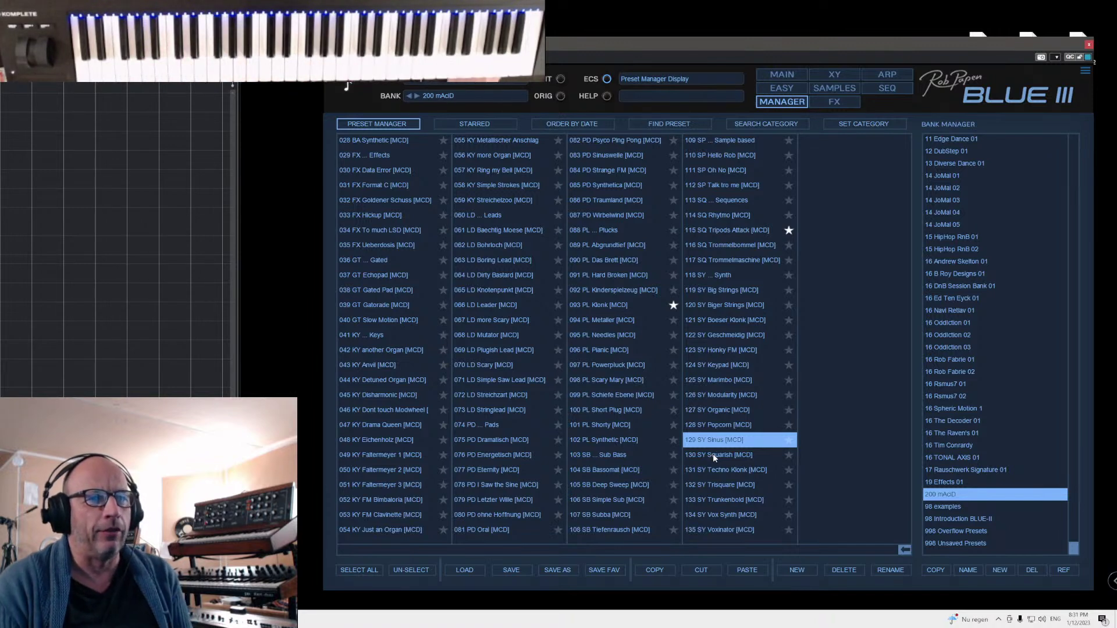
left_click(713, 455)
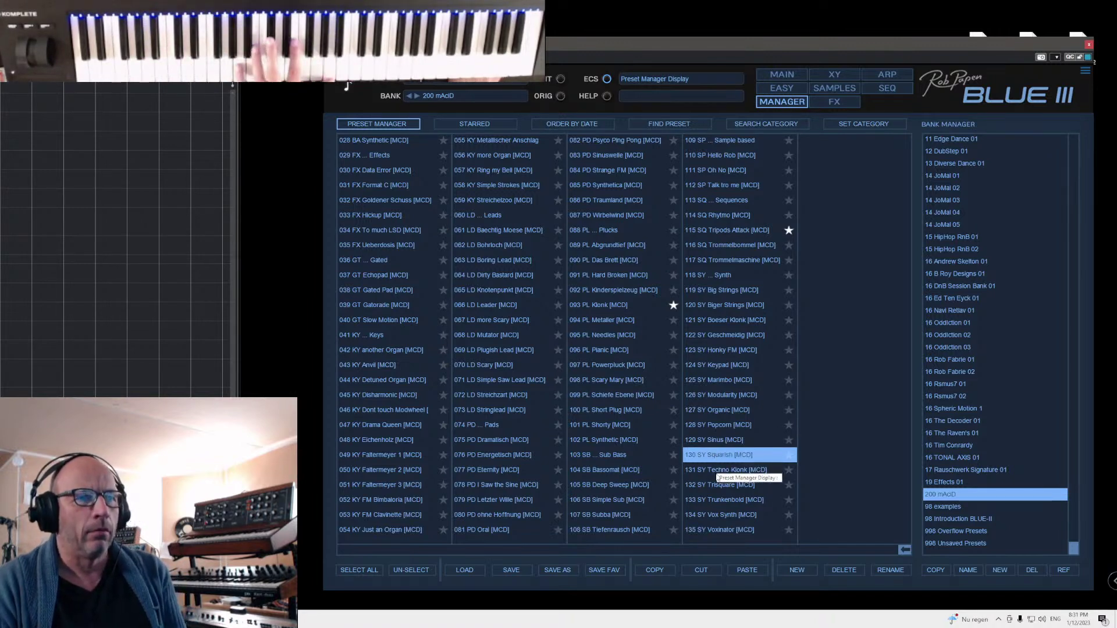
- Audition the remaining synth presets from 131 SY Techno Klonk through 135 SY Voxinator and return to the beginning of the preset list
left_click(717, 472)
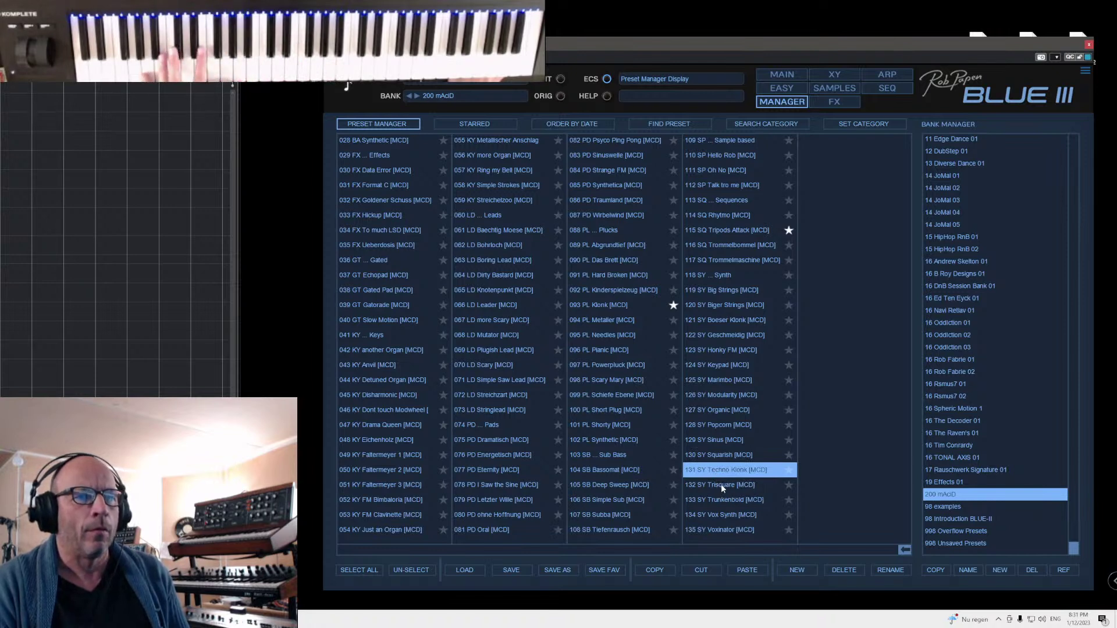
left_click(722, 487)
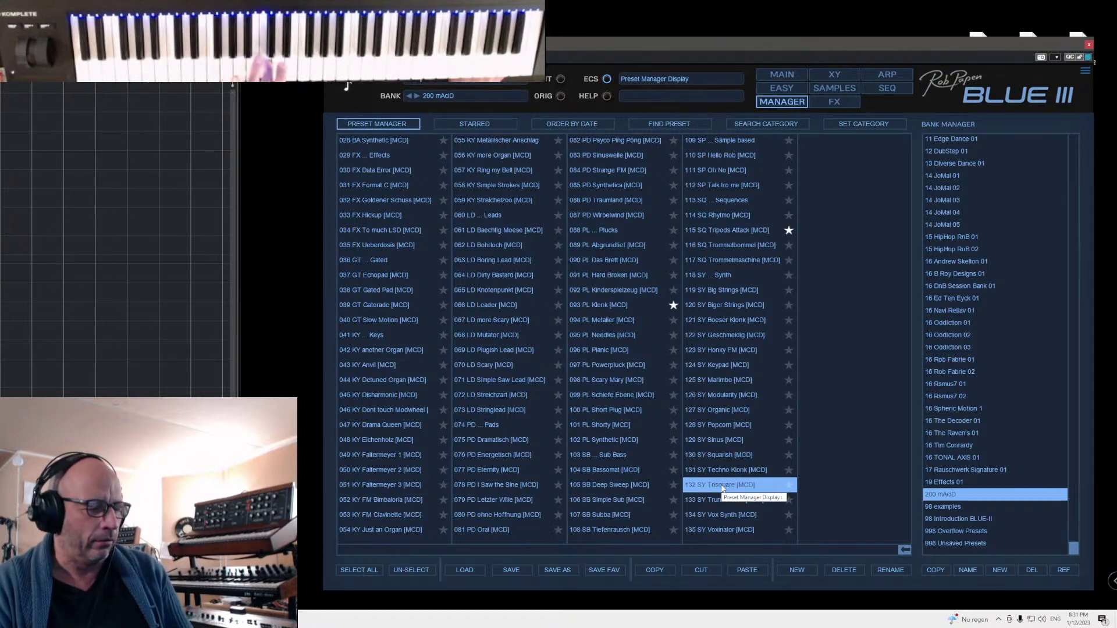
left_click(714, 499)
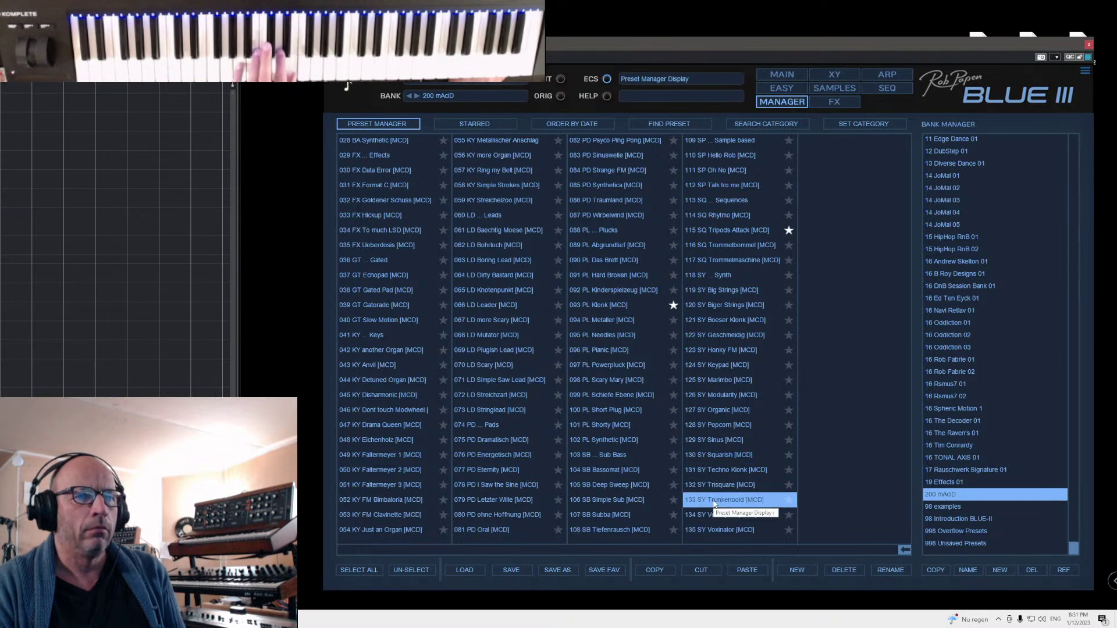
left_click(709, 515)
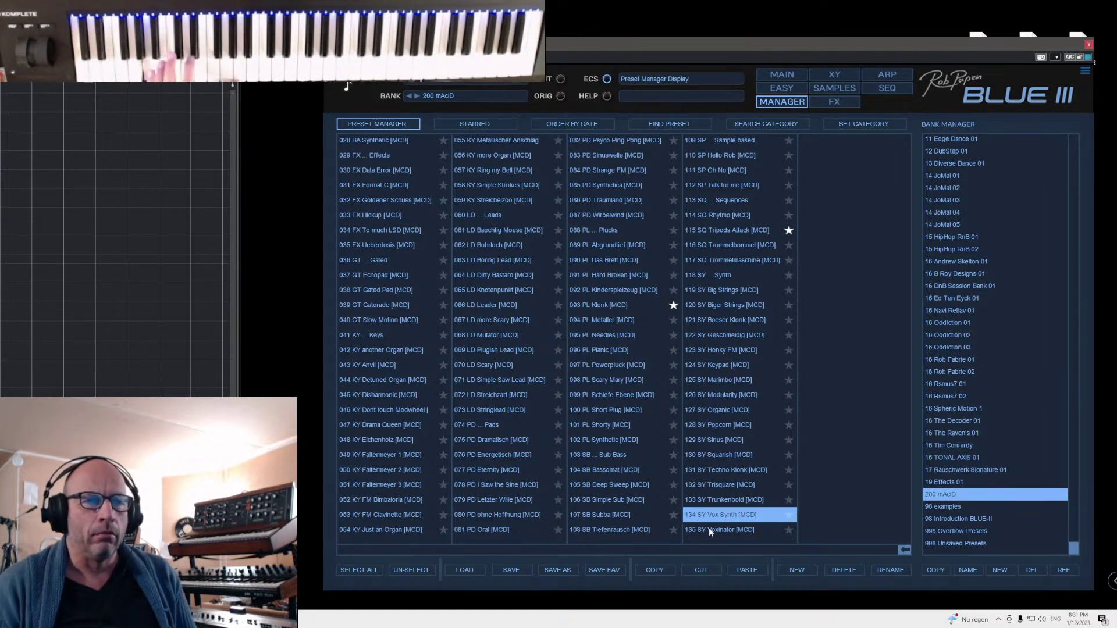
left_click(718, 529)
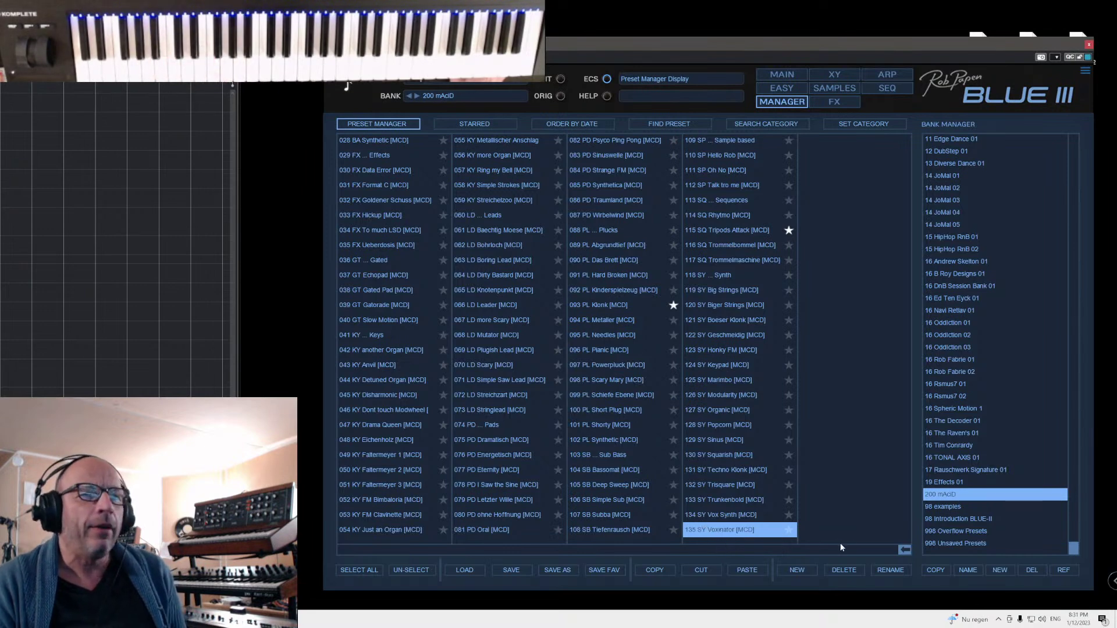
left_click(905, 550)
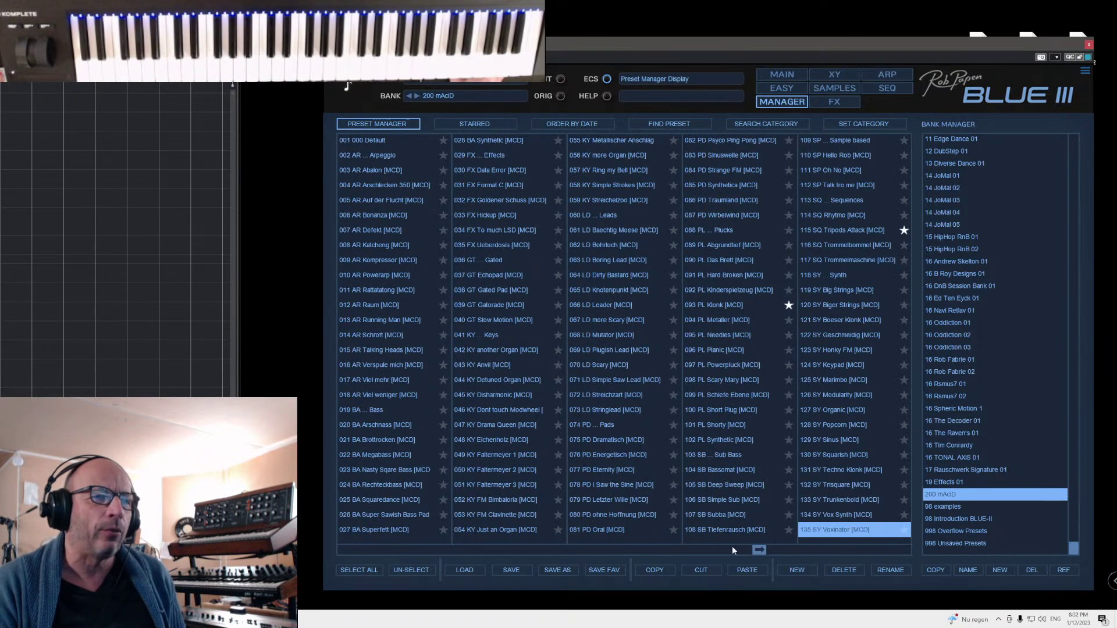
left_click(359, 552)
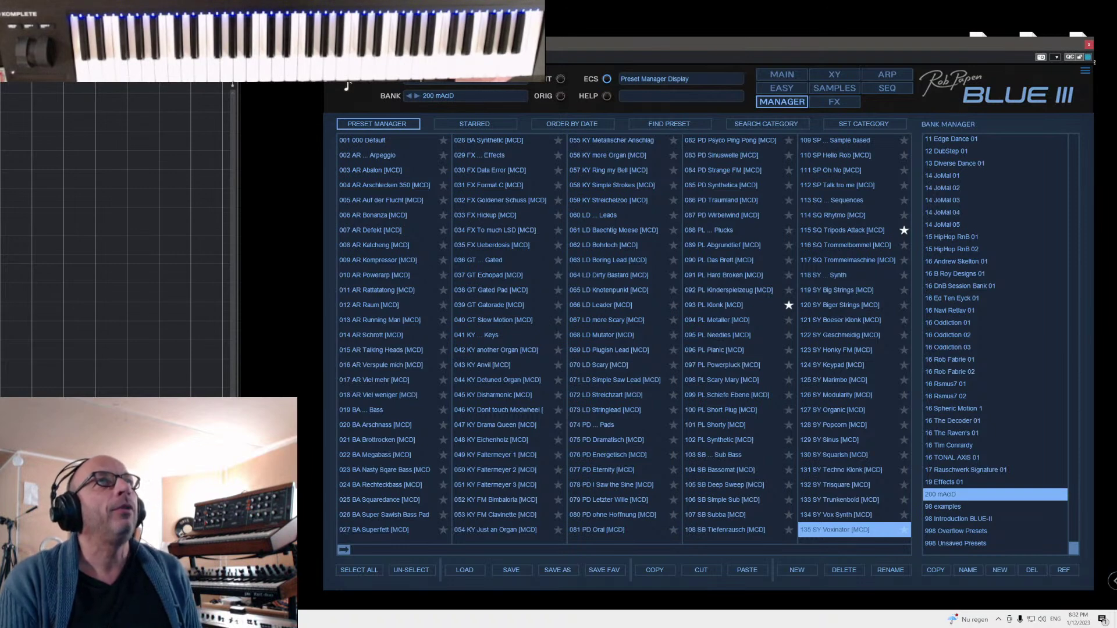
- Close the synth window, switch to the browser's Sad but Blue soundbank download page and enlarge its window
key("alt+F4")
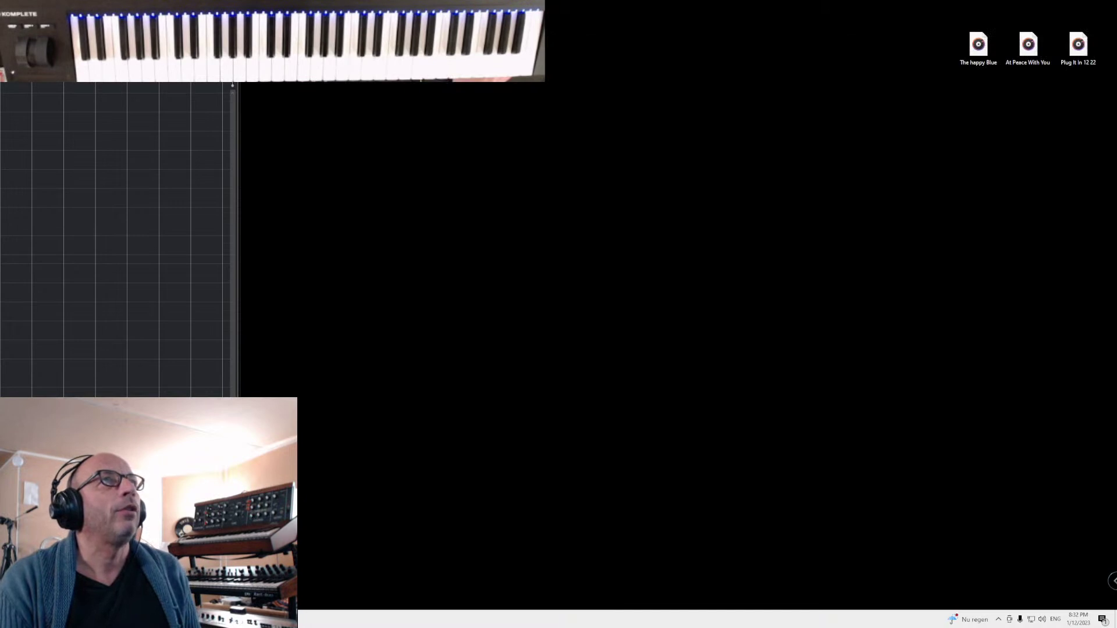
key("alt+Tab")
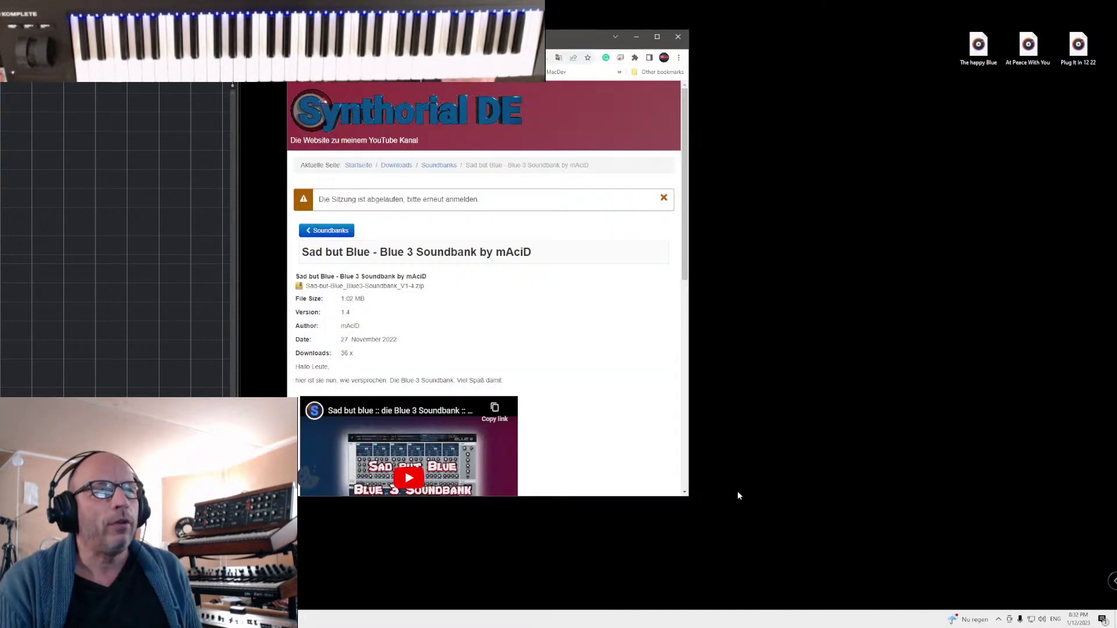
left_click_drag(688, 495, 1088, 589)
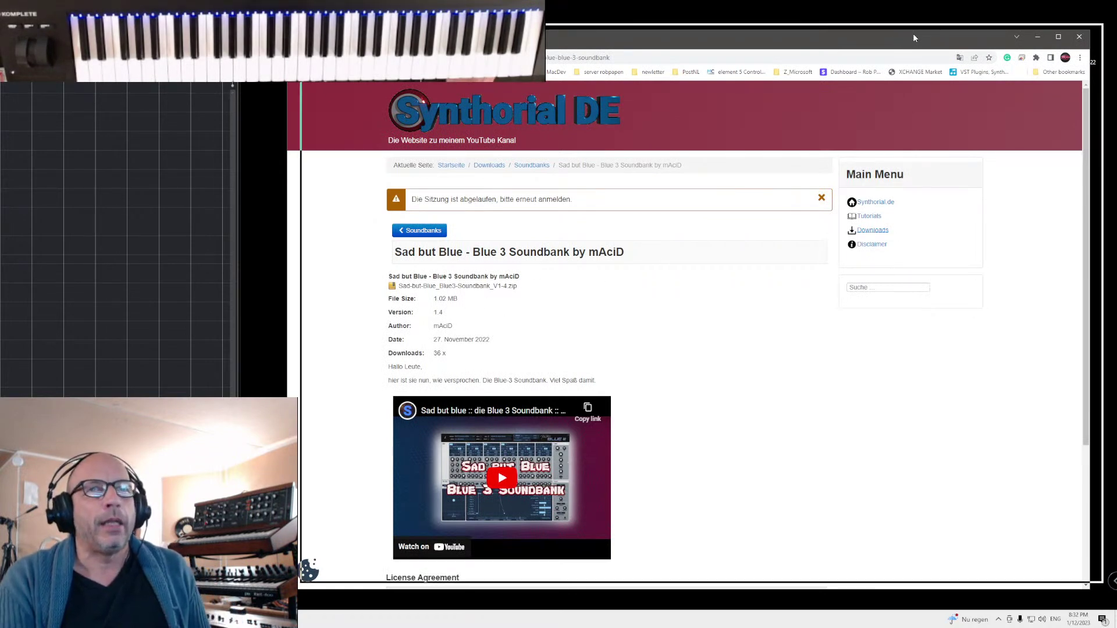
left_click_drag(913, 36, 928, 26)
scroll(739, 407, "down", 2)
scroll(425, 358, "down", 3)
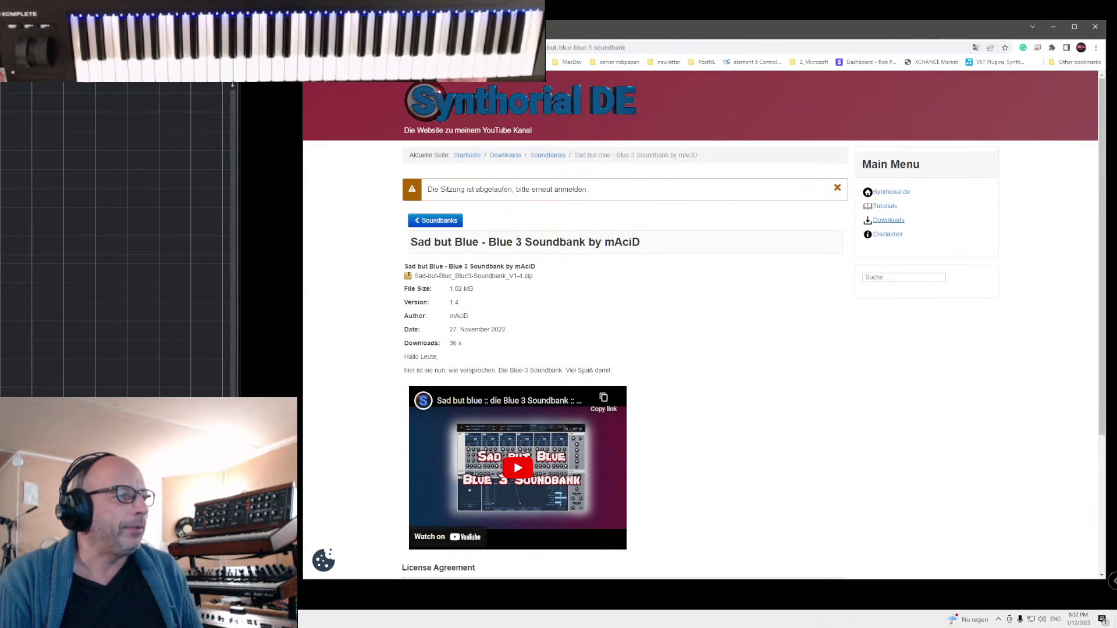
- Switch to File Explorer, minimize the browser, and examine the 200 mAciD and 200 mAciD Samples folders in the Sad-but-Blue_Blue3-Soundbank_V1-4 archive's root
key("alt+Tab")
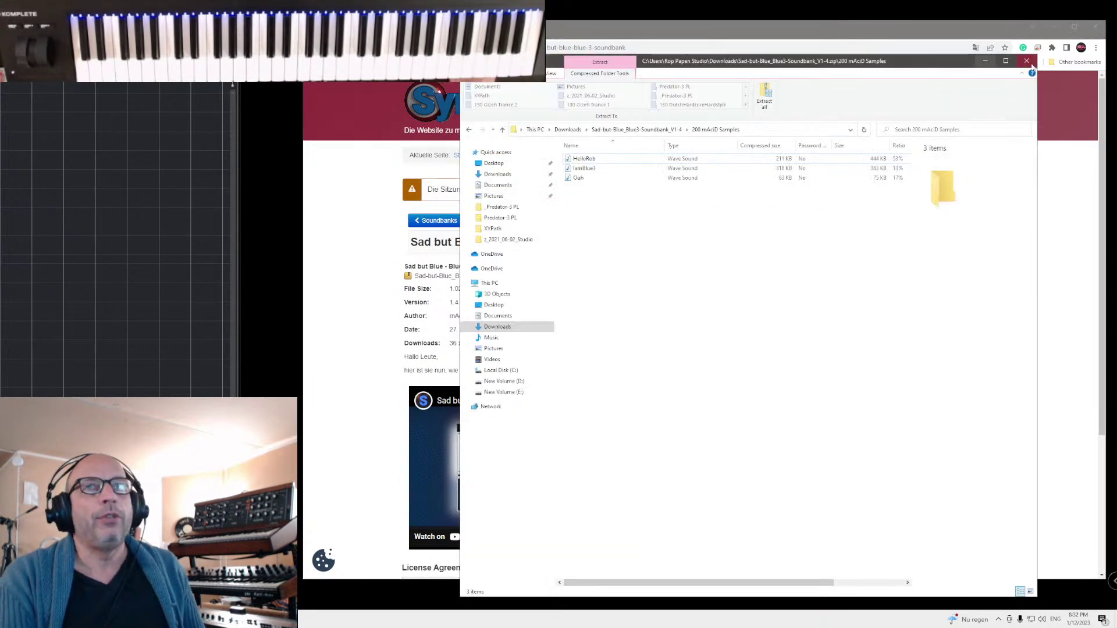
left_click(1054, 26)
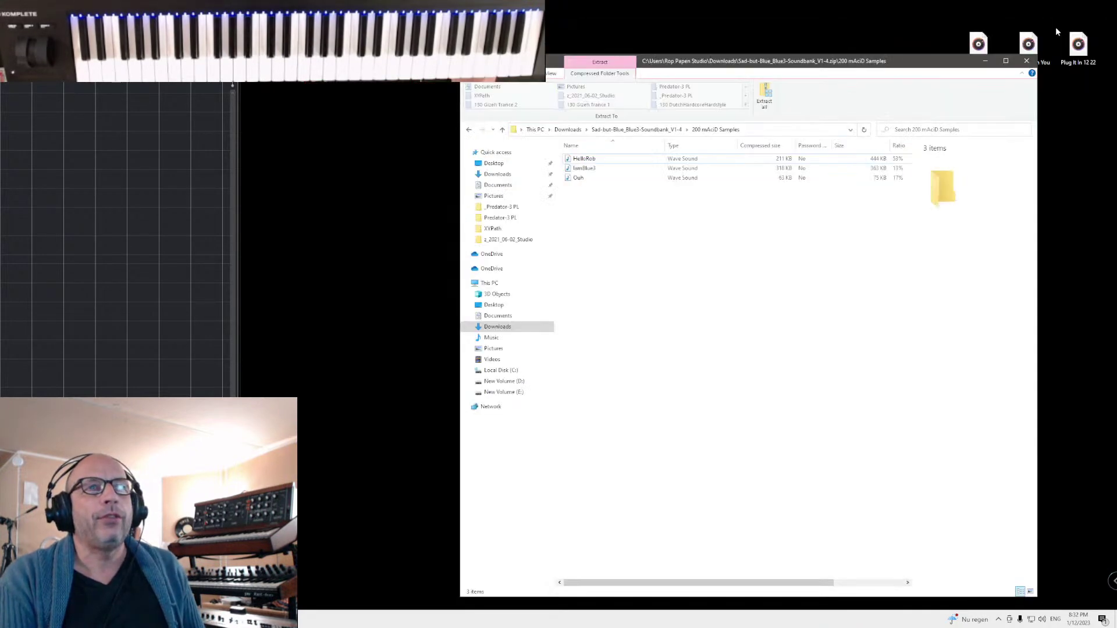
left_click(640, 130)
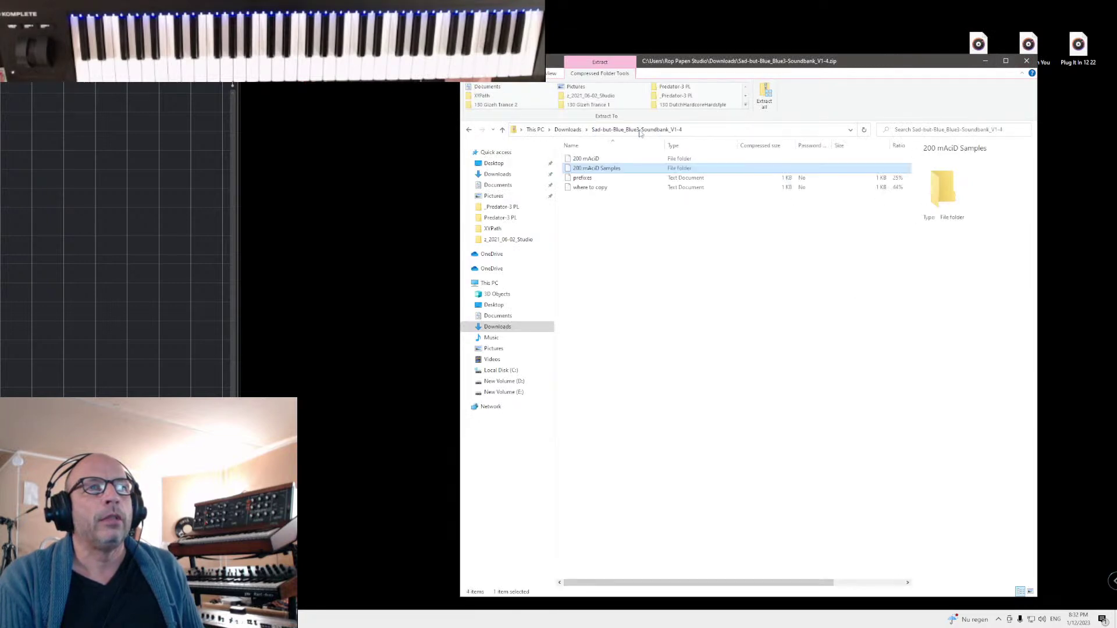
left_click(569, 161)
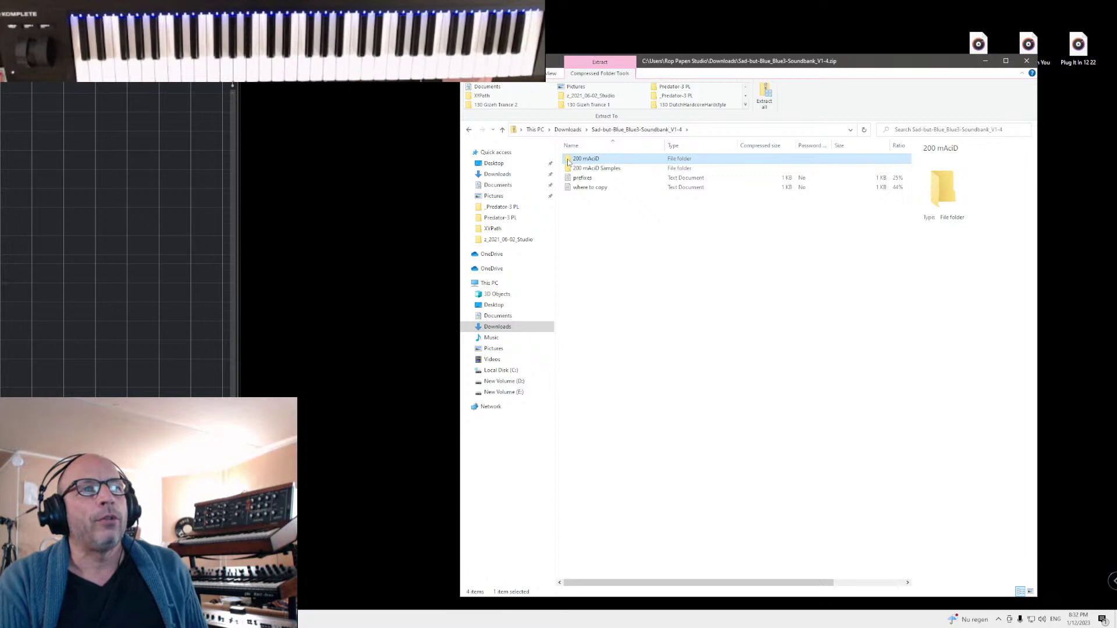
left_click(569, 170)
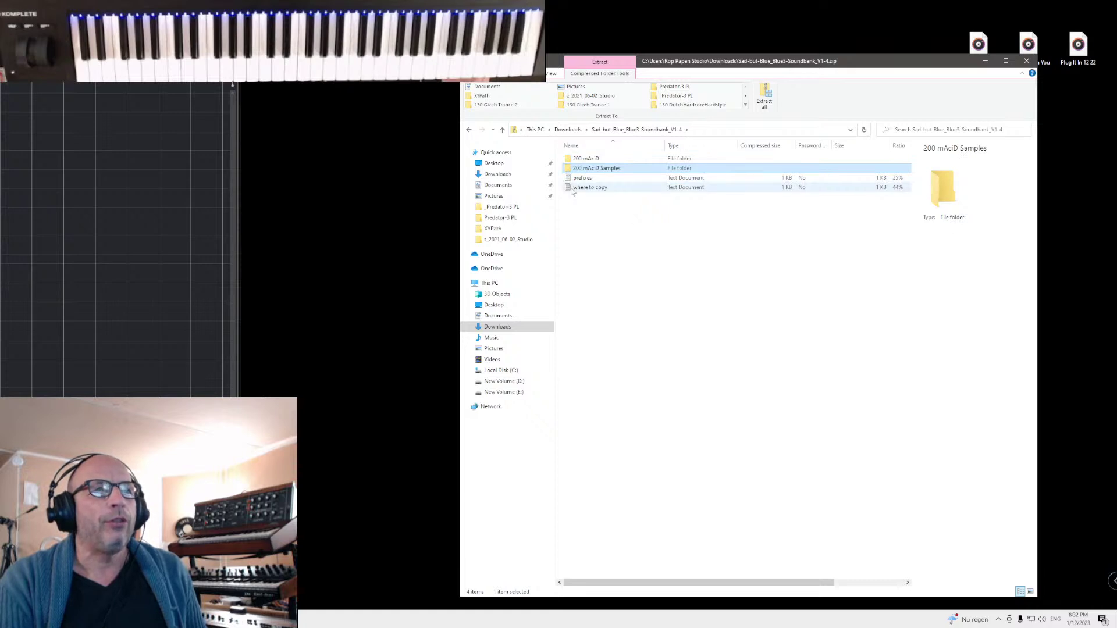
- Open the "where to copy" text file without reloading it, read the bank and sample folder locations, and minimize the editor
double_click(573, 187)
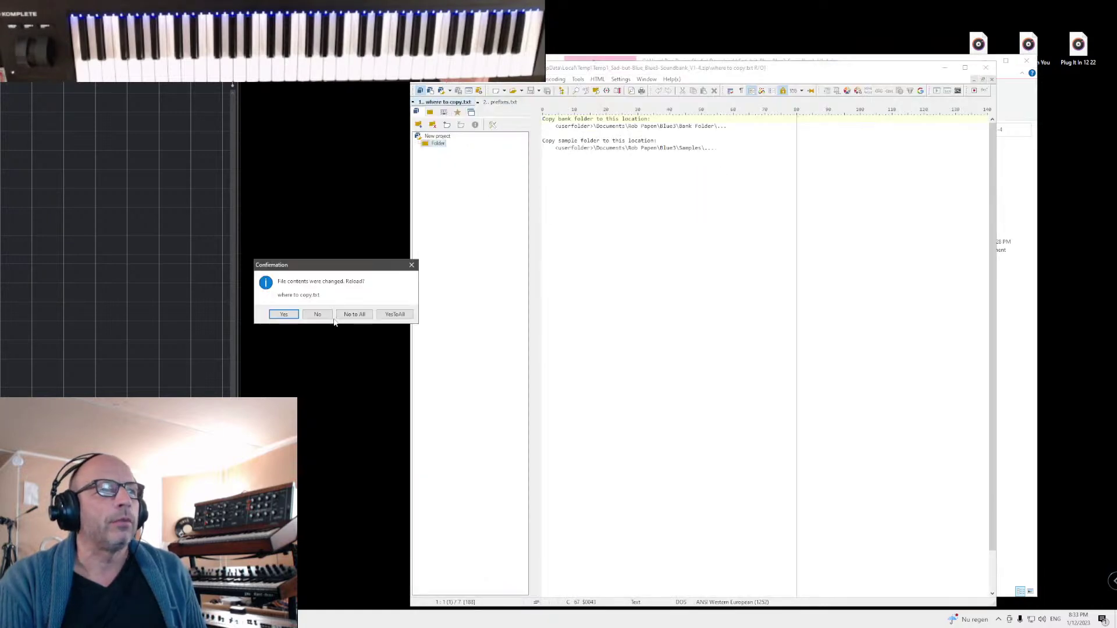
left_click(318, 314)
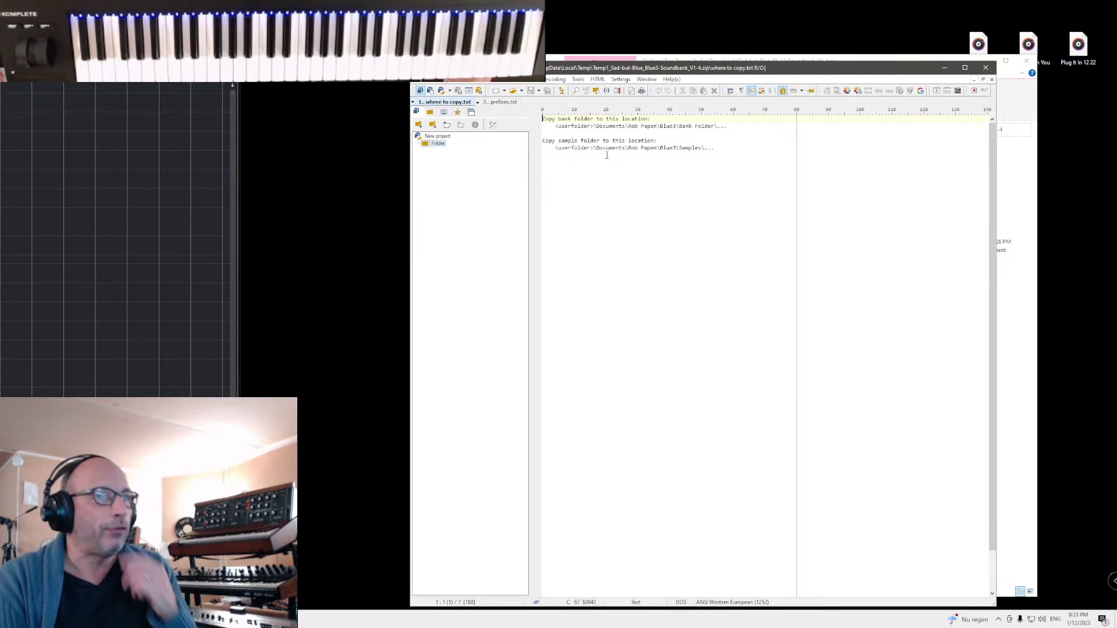
left_click(943, 69)
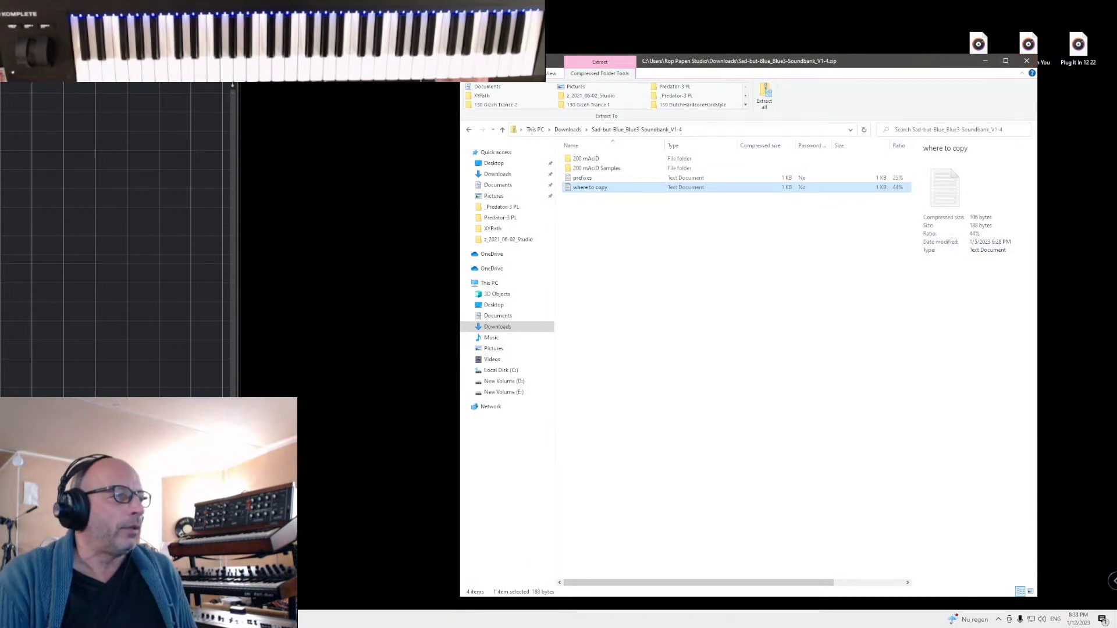
- Shrink and minimize the browser window with the soundbank page, and close the File Explorer window
key("alt+Tab")
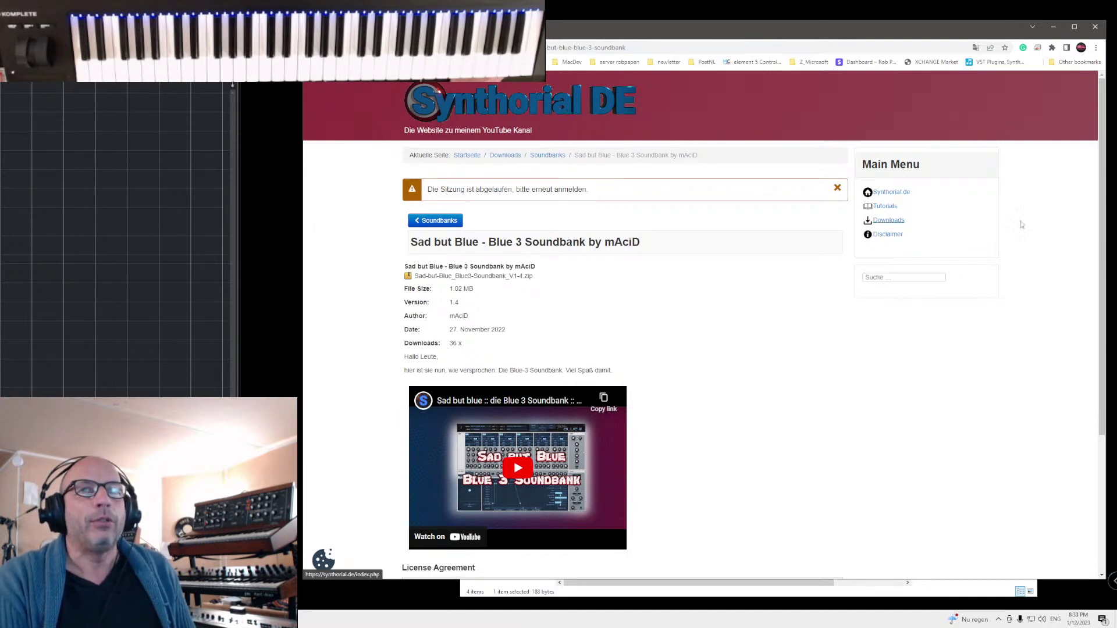
left_click_drag(1101, 578, 708, 423)
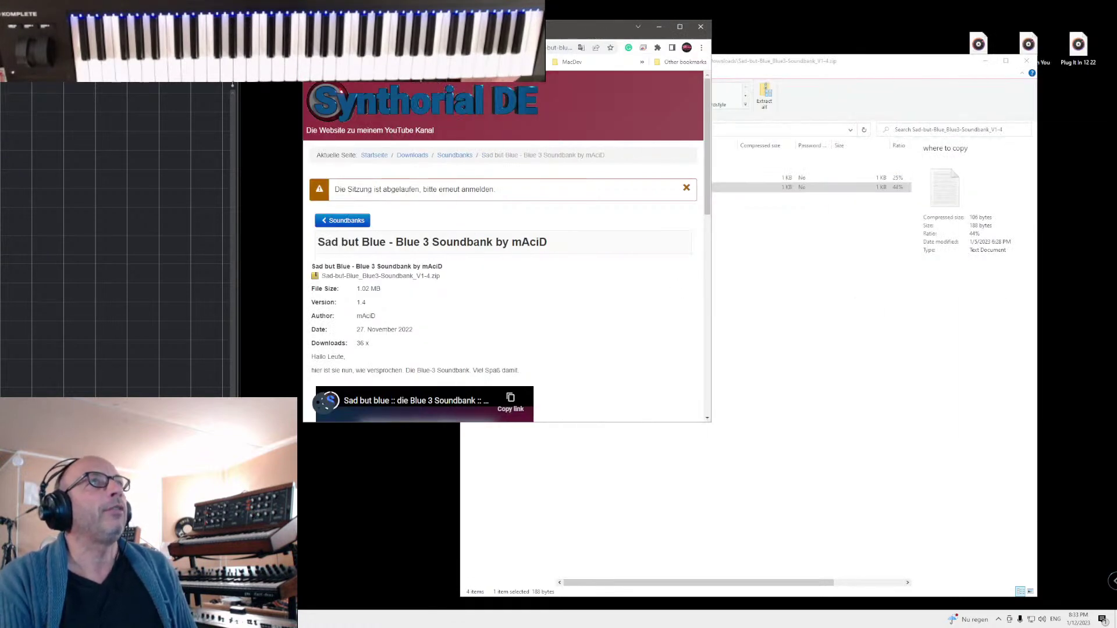
key("super+Down")
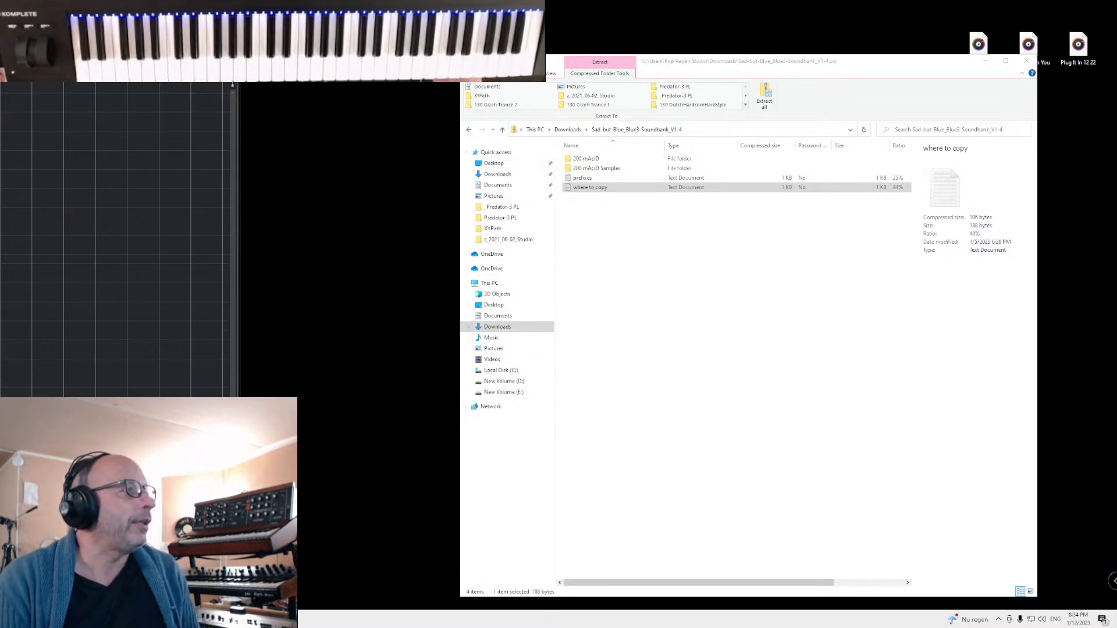
left_click(1026, 61)
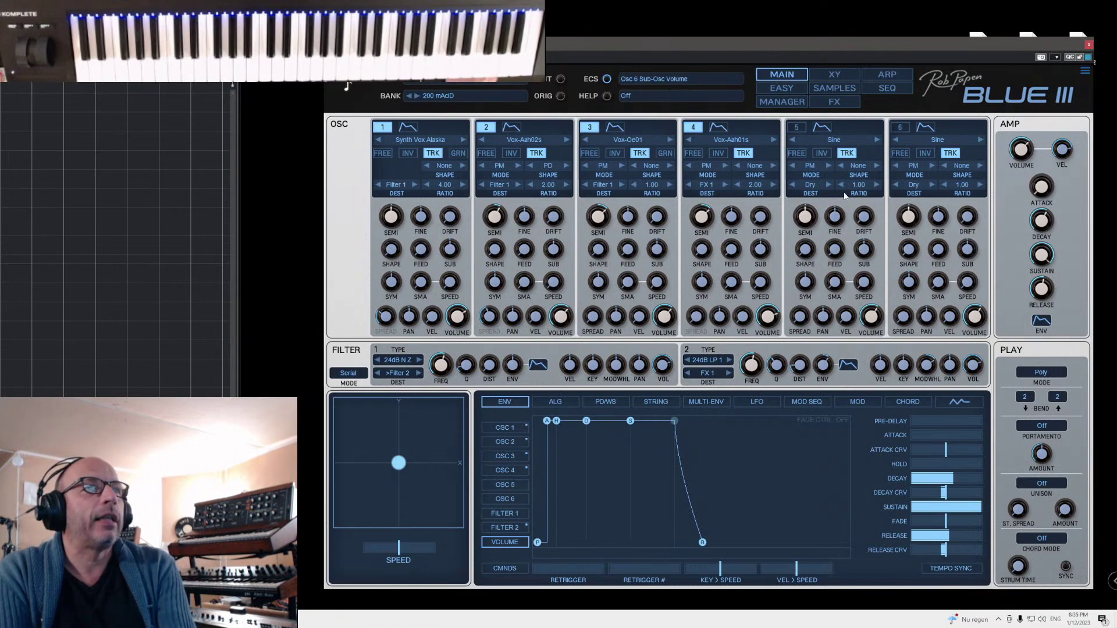
- Switch to BLUE III and view the Convert Blue II Preset and Convert Blue II Bank commands without running either
left_click(435, 82)
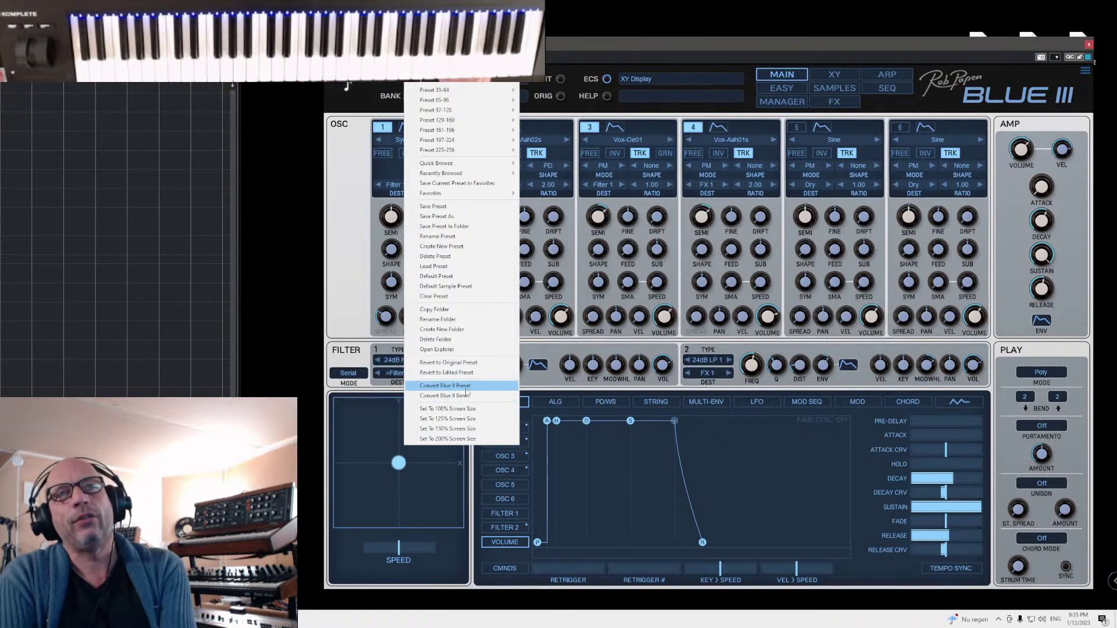
left_click(925, 45)
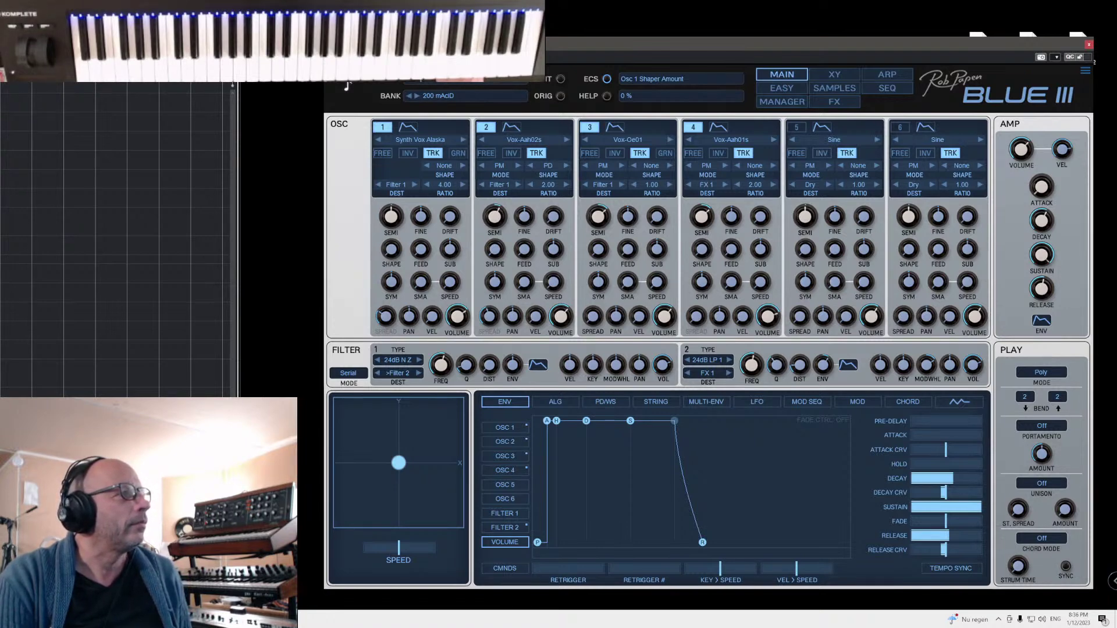
- Switch to the Cubase project with the Punch2 03 part in the key editor, close BLUE III, and enlarge the project window and track area
key("Return")
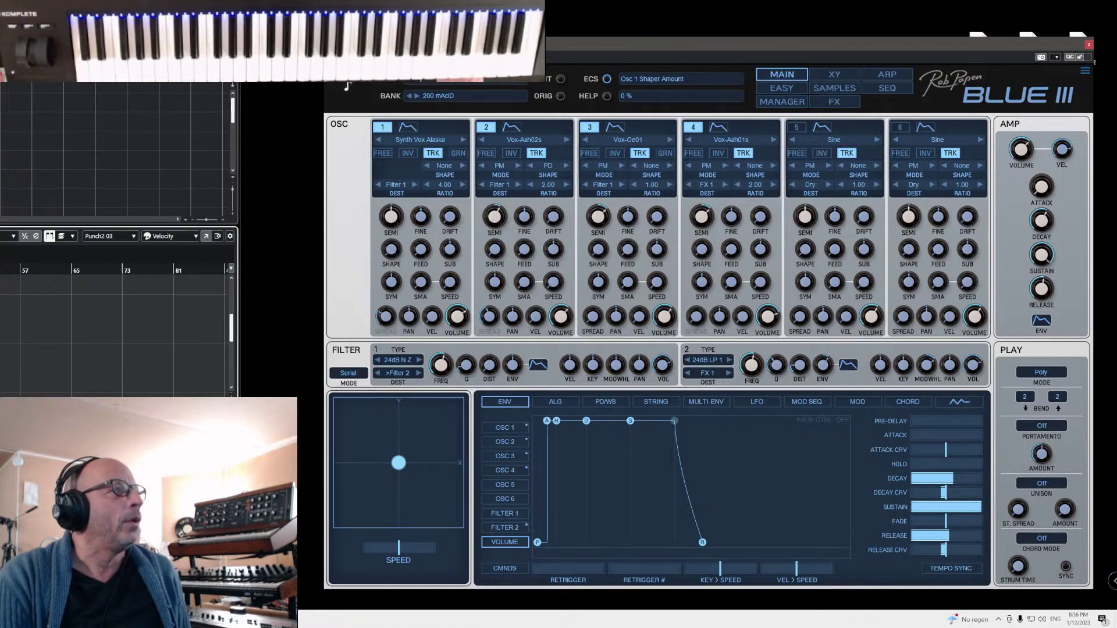
left_click_drag(55, 8, 849, 7)
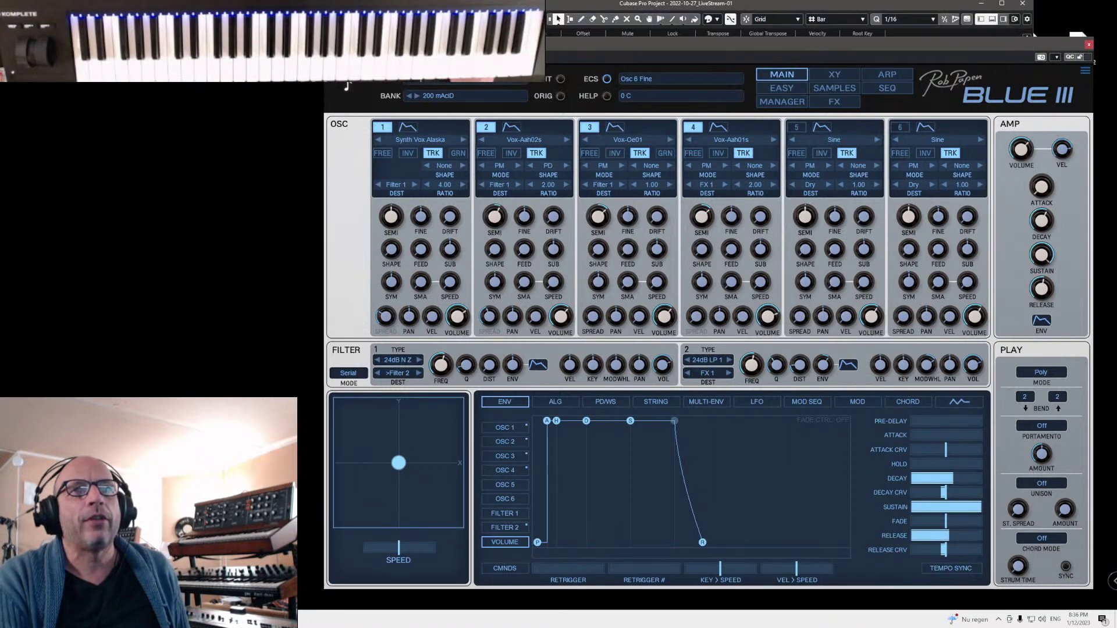
left_click(1089, 44)
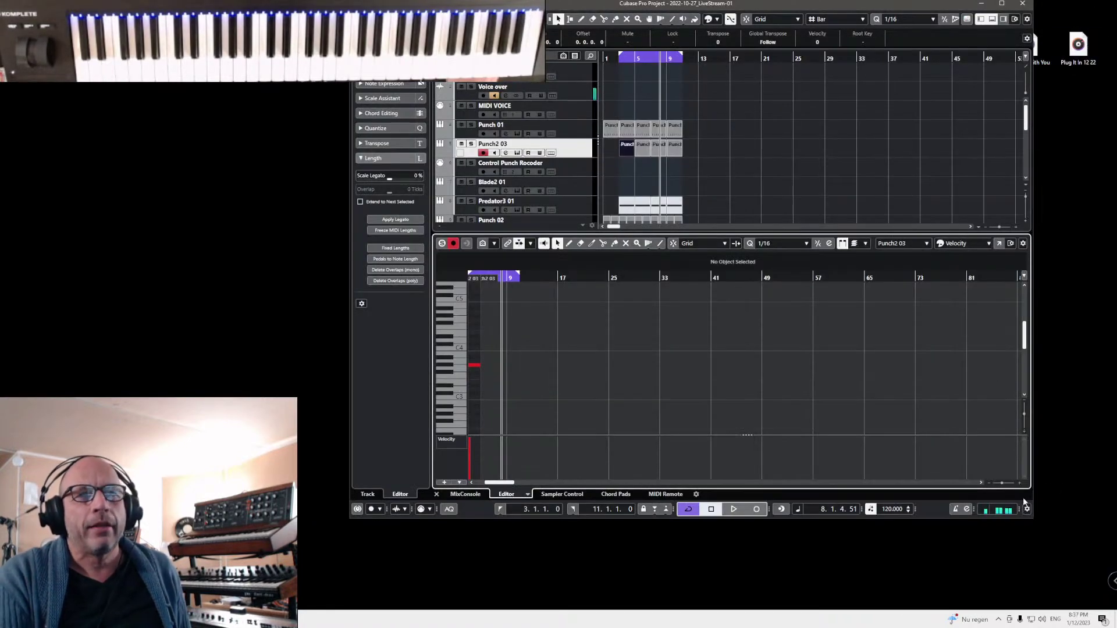
left_click_drag(1032, 518, 1032, 566)
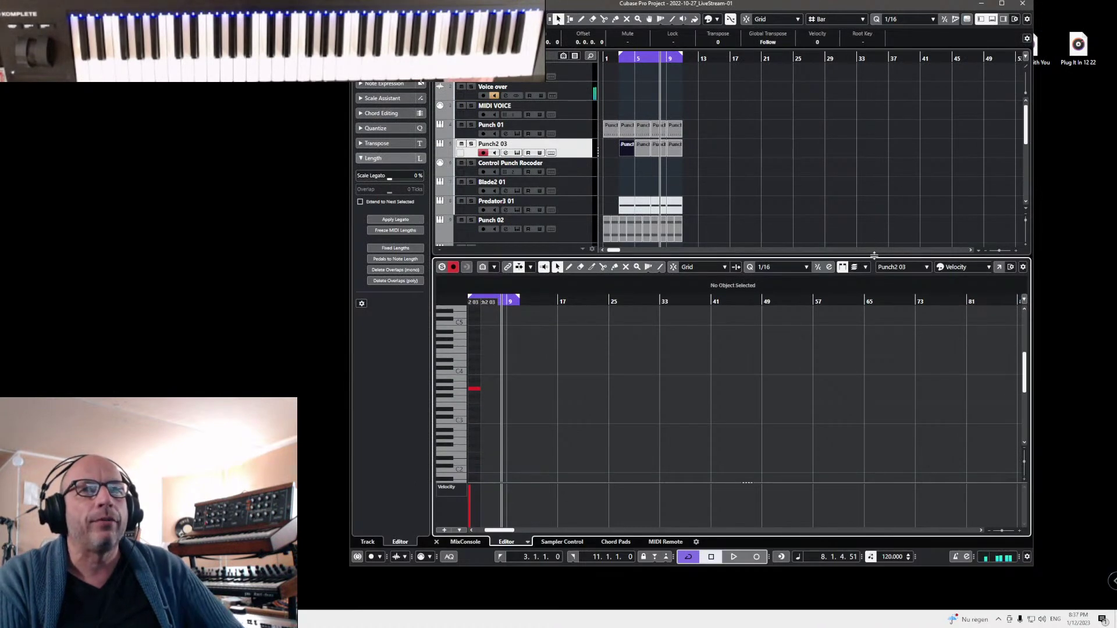
left_click_drag(874, 256, 872, 330)
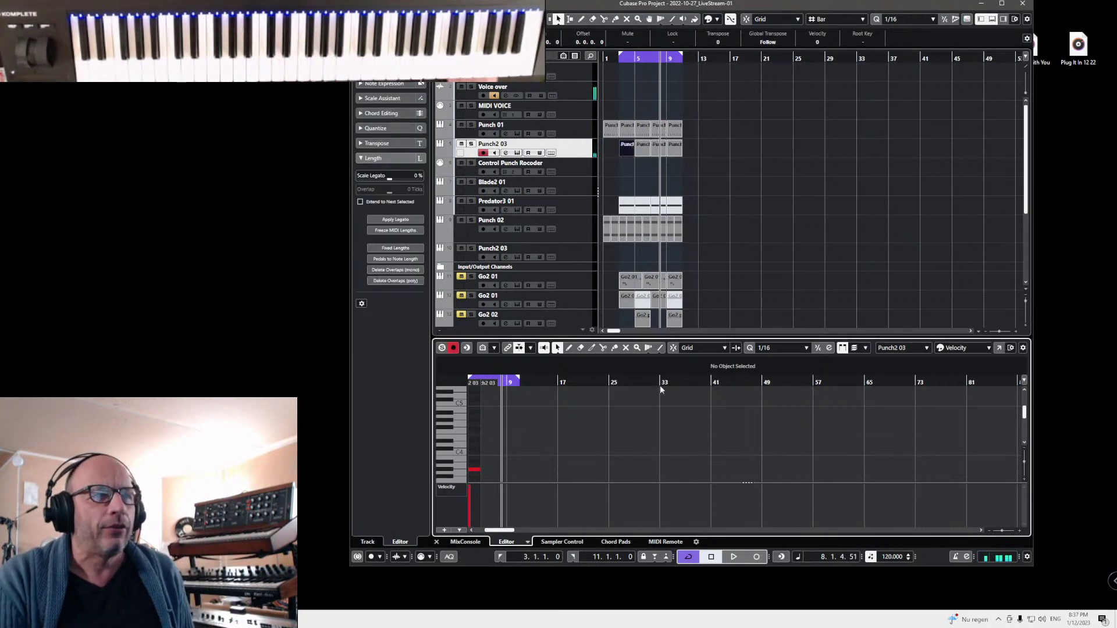
- Zoom in on the Punch2 03 part's long note, select it, and play the project from the middle of the note before stopping
key("h")
key("h")
key("h")
key("h")
key("h")
key("h")
key("h")
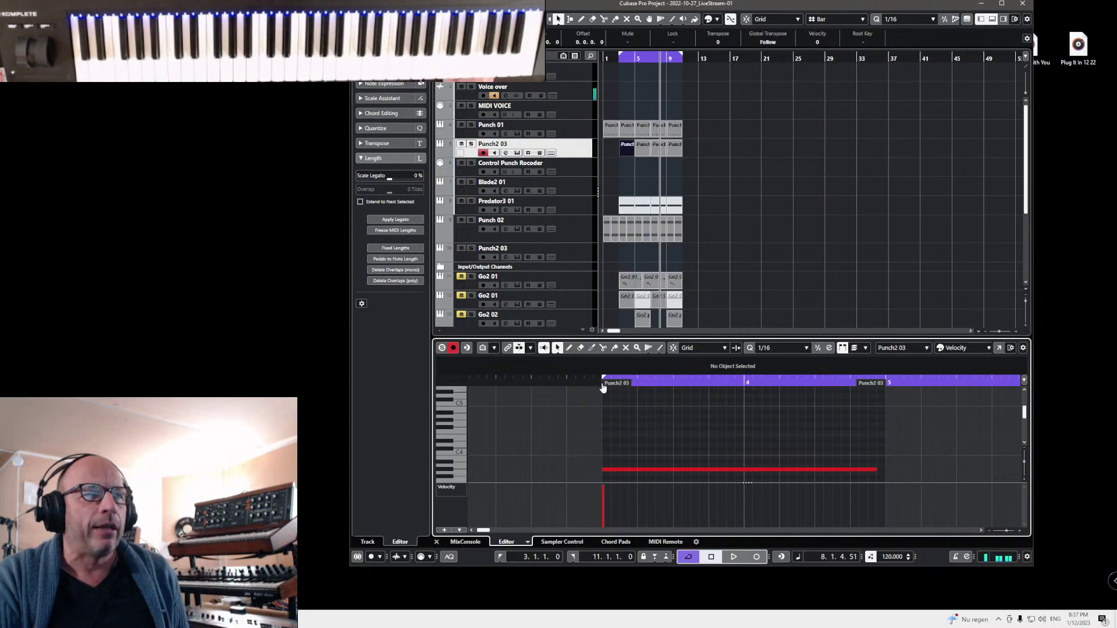
left_click(648, 469)
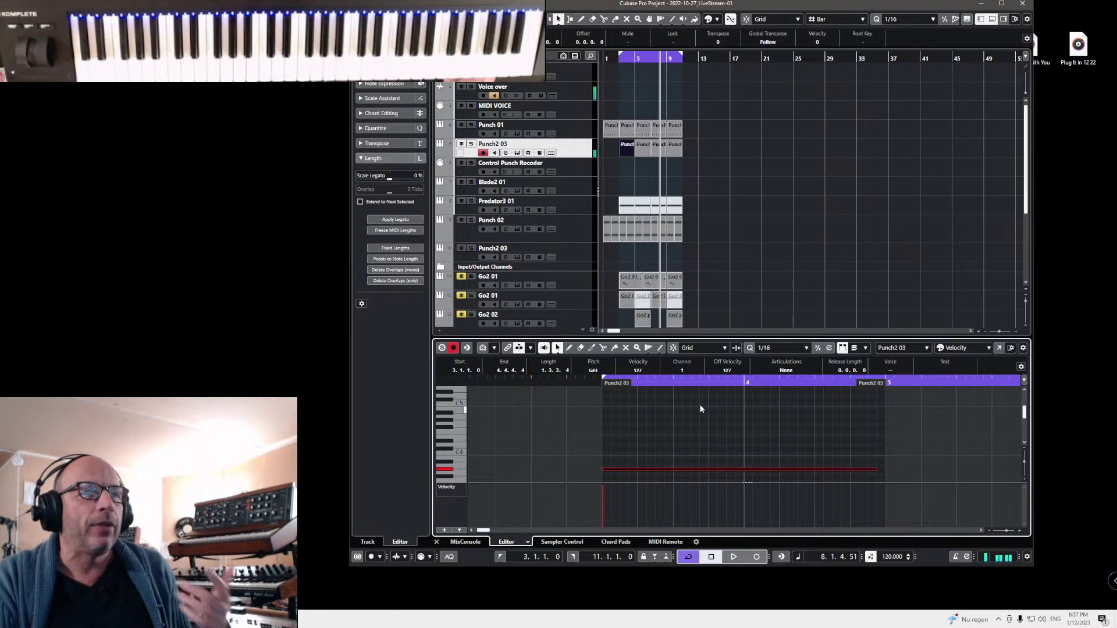
left_click(718, 382)
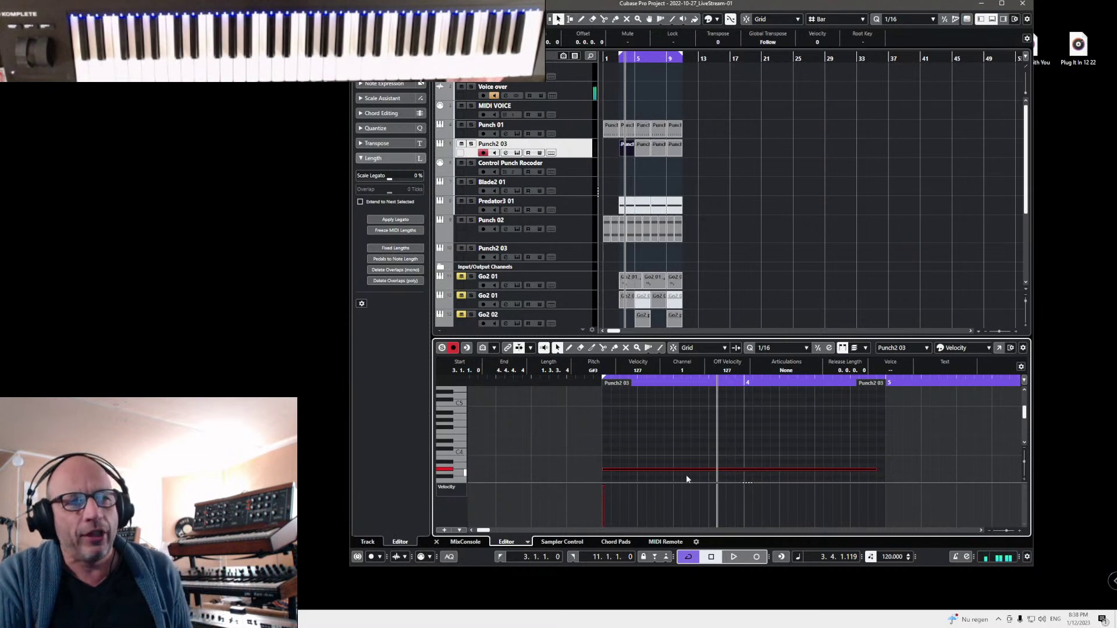
left_click(734, 557)
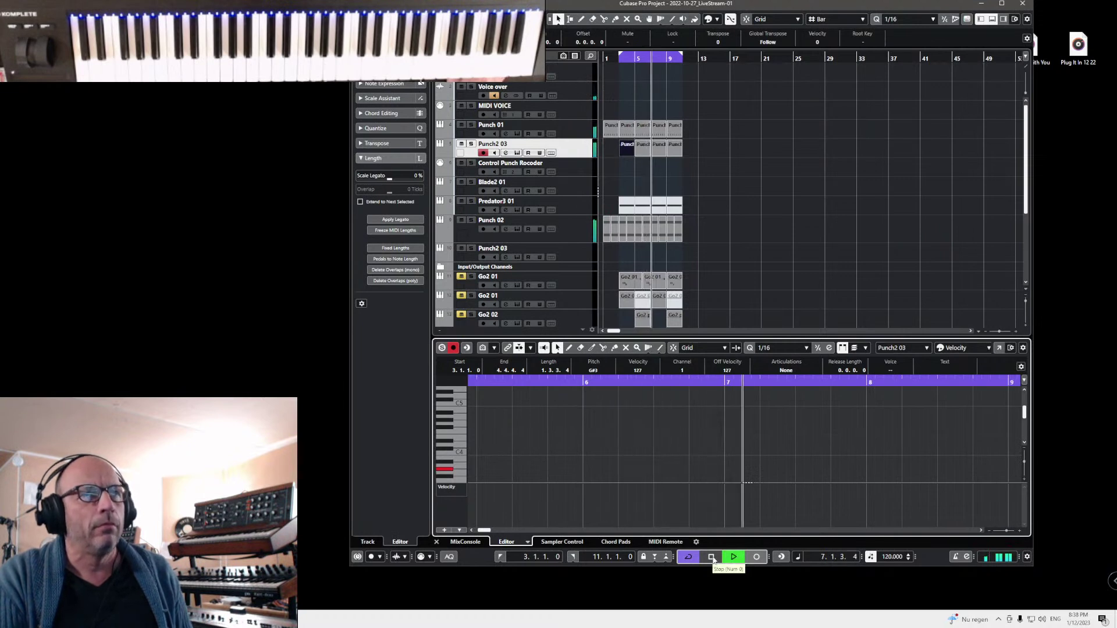
left_click(712, 558)
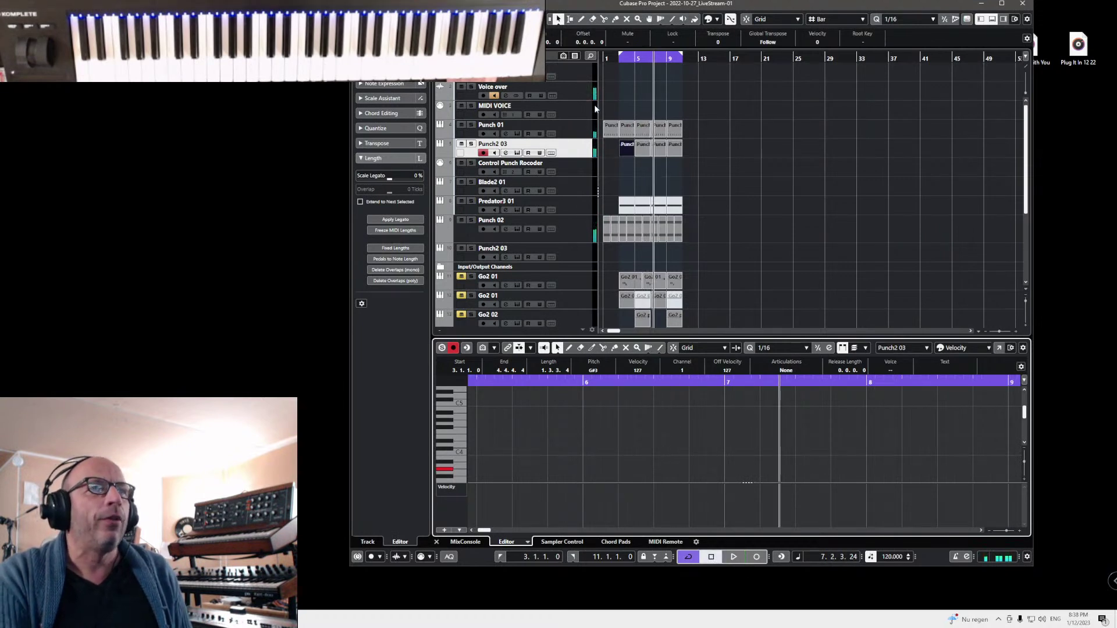
- Return the project cursor to bar 3 and bring the Punch2 03 part's start back into view in the key editor
left_click(626, 57)
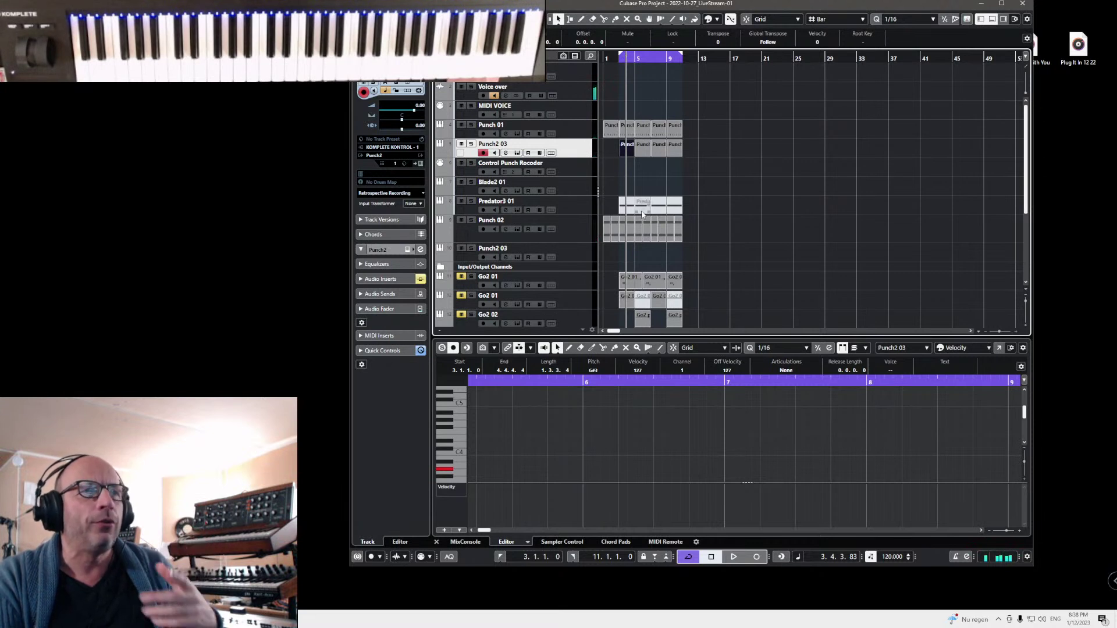
left_click(627, 150)
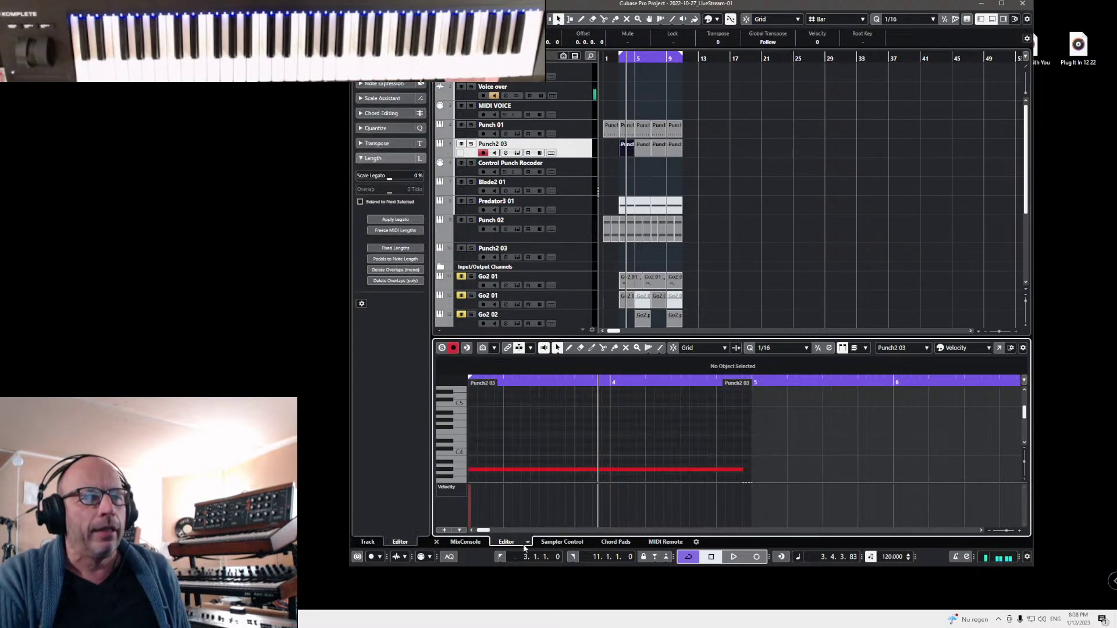
left_click_drag(485, 530, 483, 531)
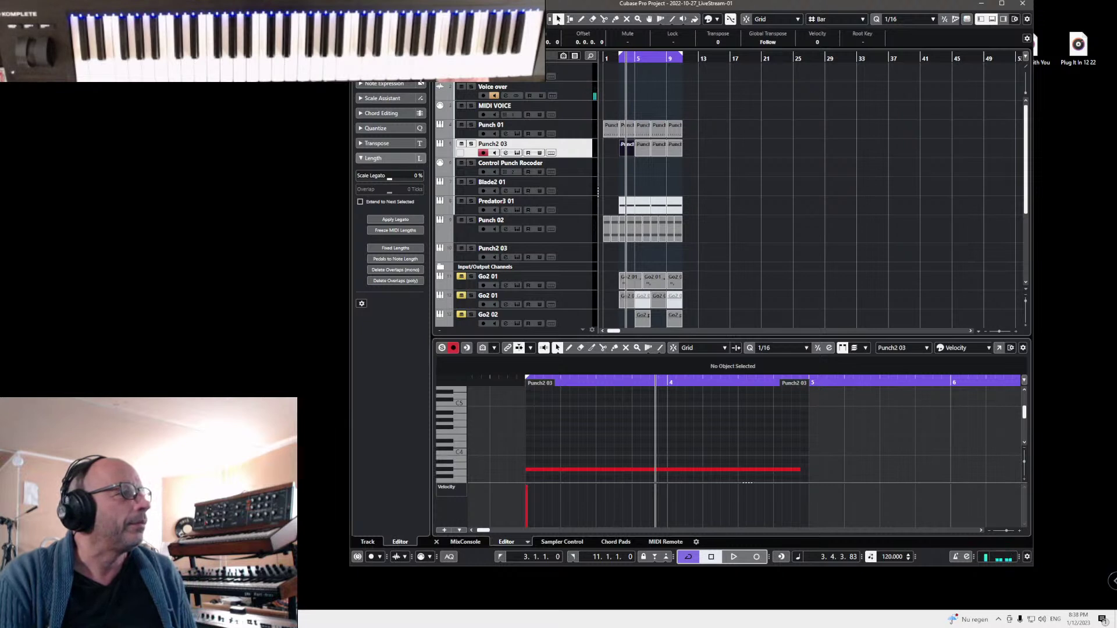
- Examine the Editing MIDI, Audio and Tools pages and the Event Display MIDI page of the Preferences, and close them without changes
key("ctrl+p")
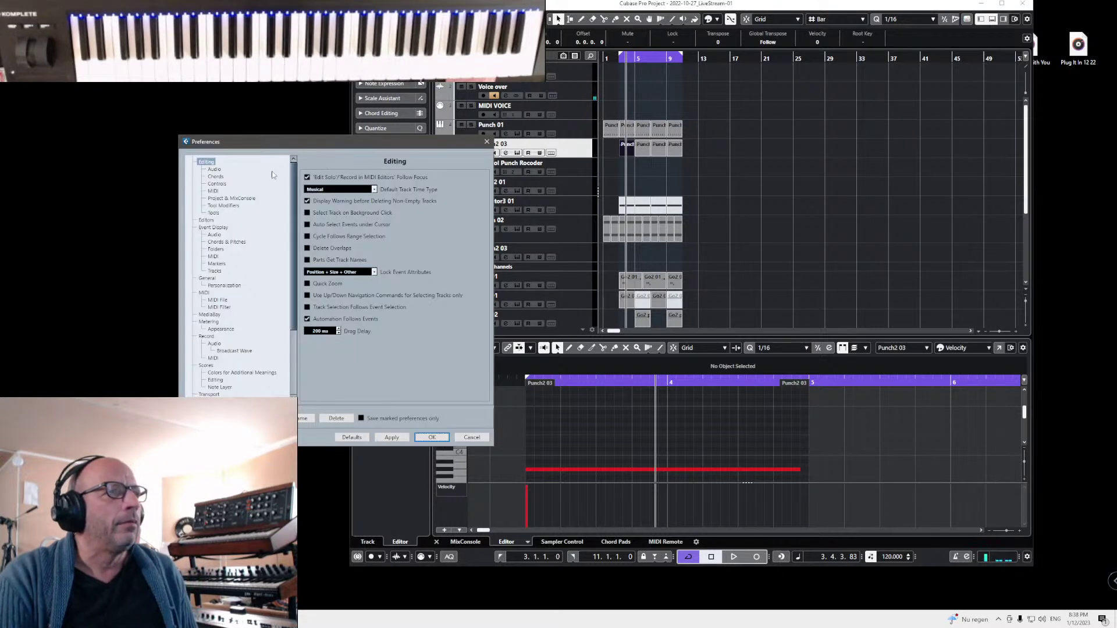
left_click(213, 191)
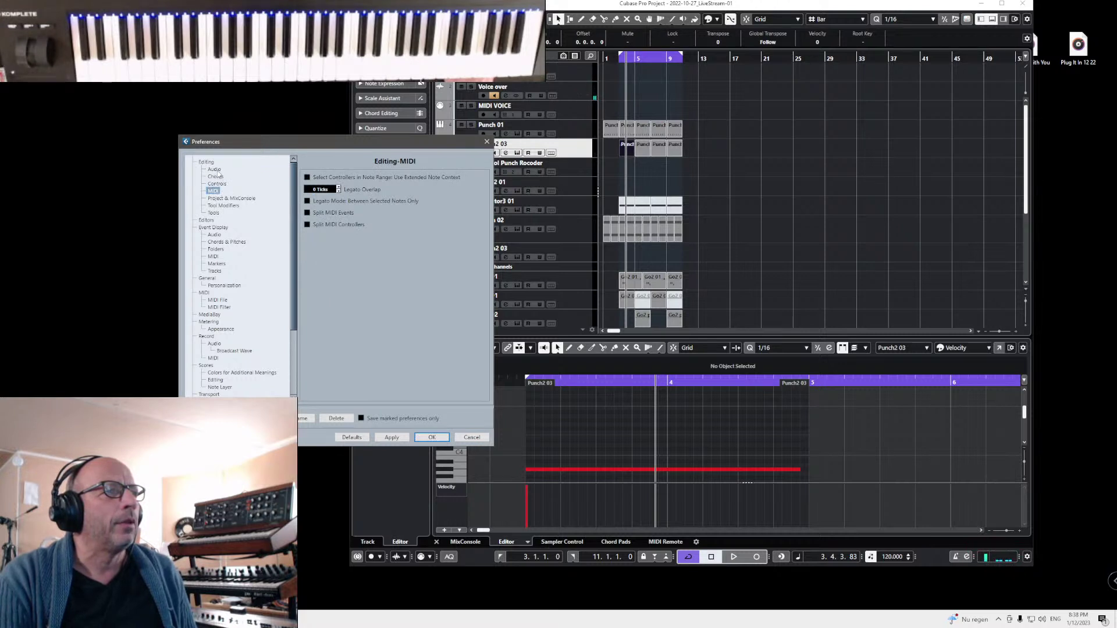
left_click(215, 170)
left_click(215, 213)
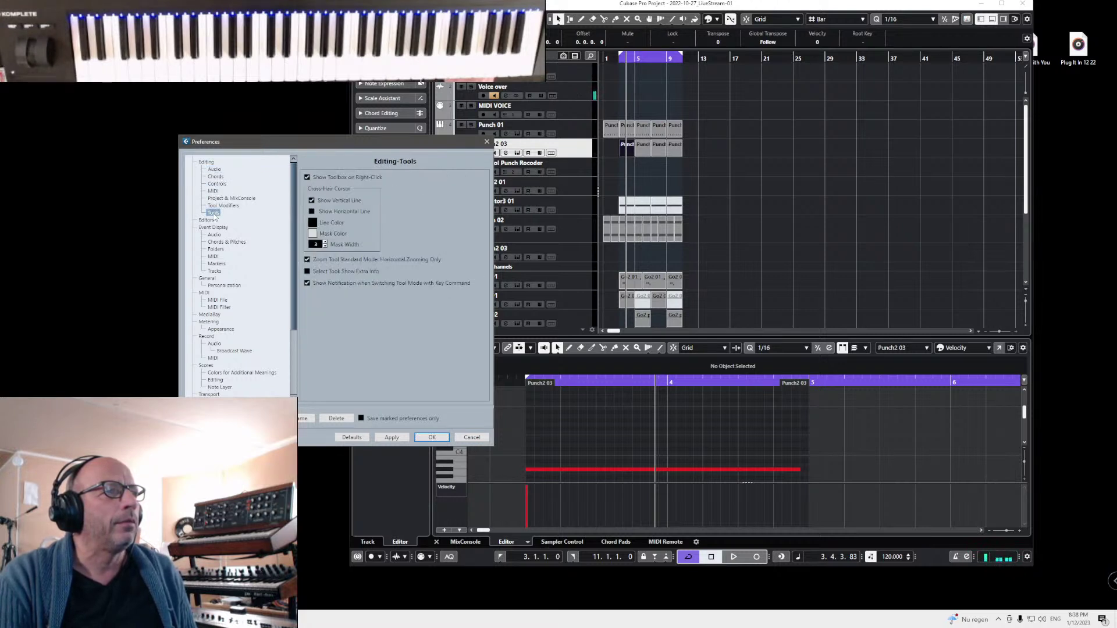
left_click(213, 257)
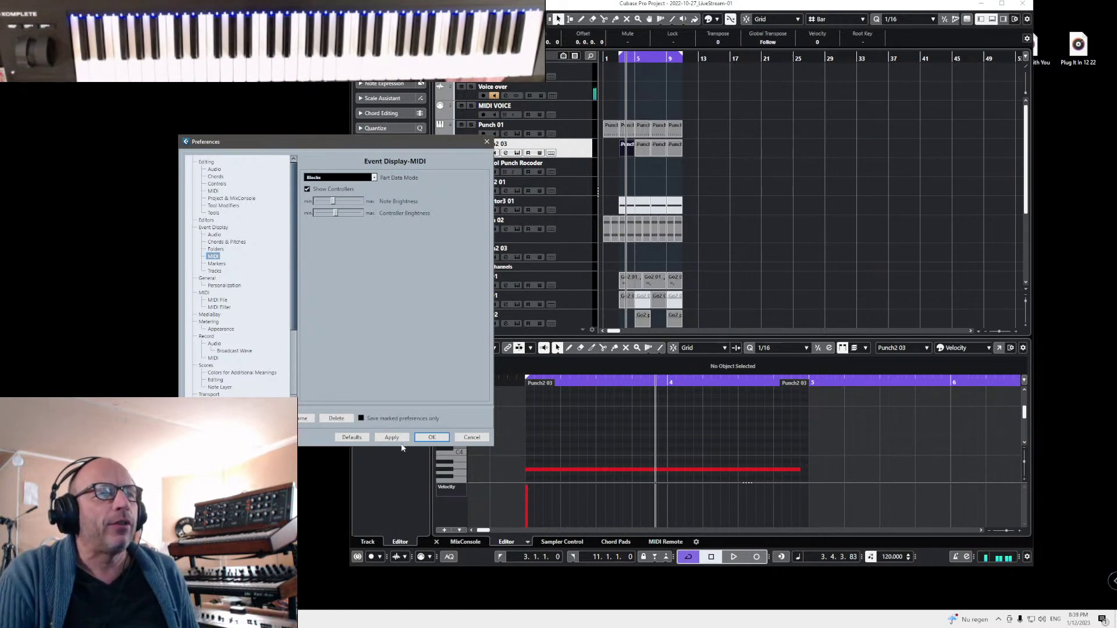
left_click(485, 143)
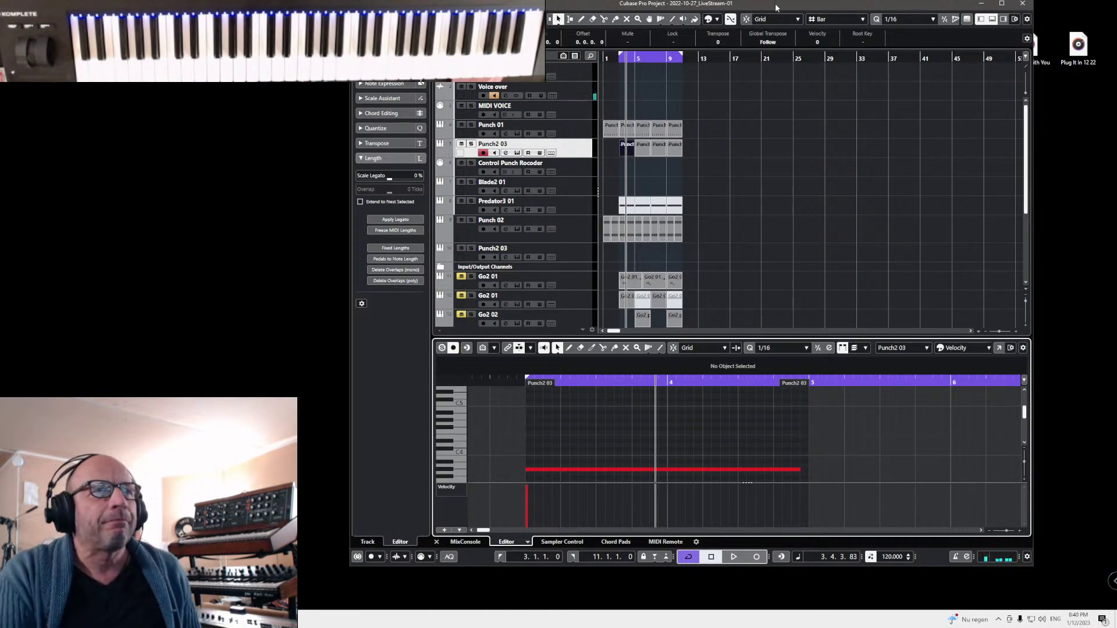
- Find the Blue3 track at the end of the track list, open its BLUE III instrument, and move the Cubase window aside
scroll(572, 258, "down", 4)
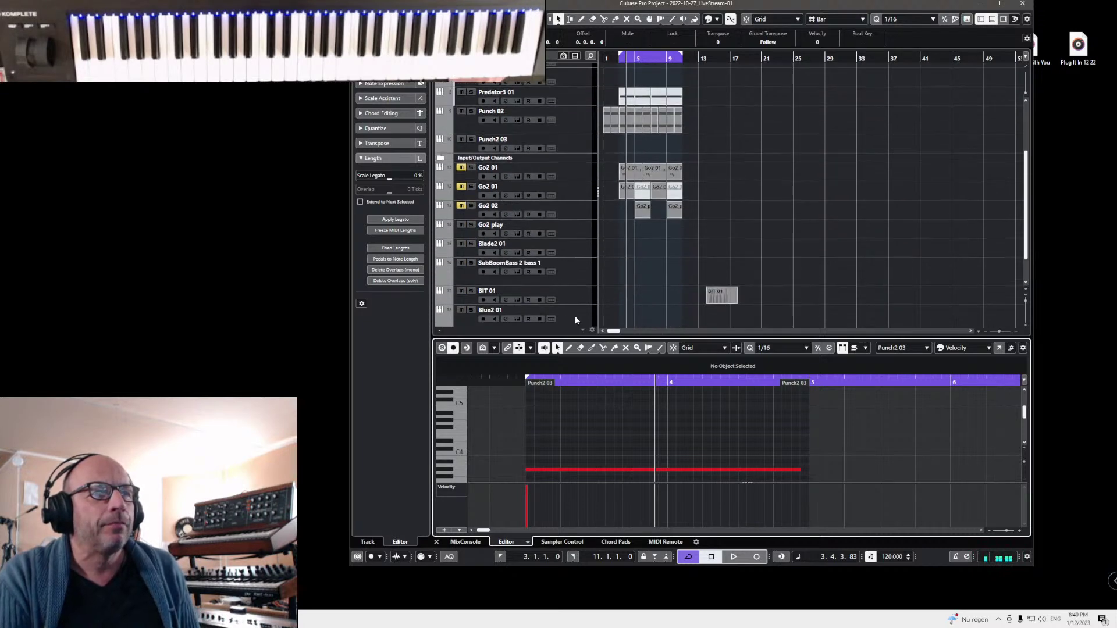
scroll(575, 320, "down", 2)
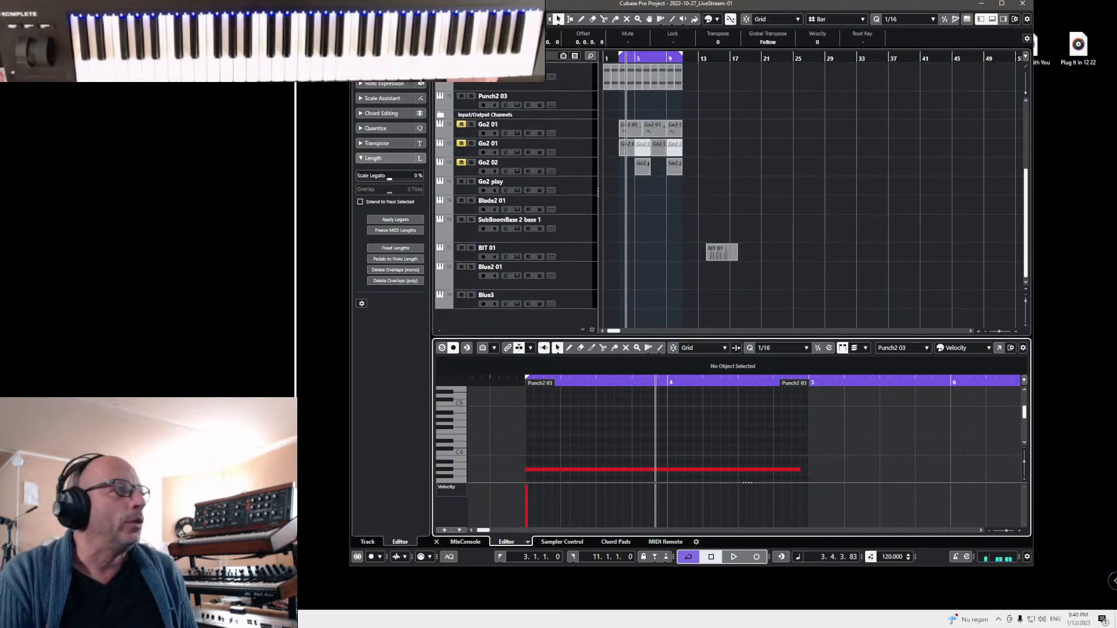
left_click_drag(824, 7, 38, 7)
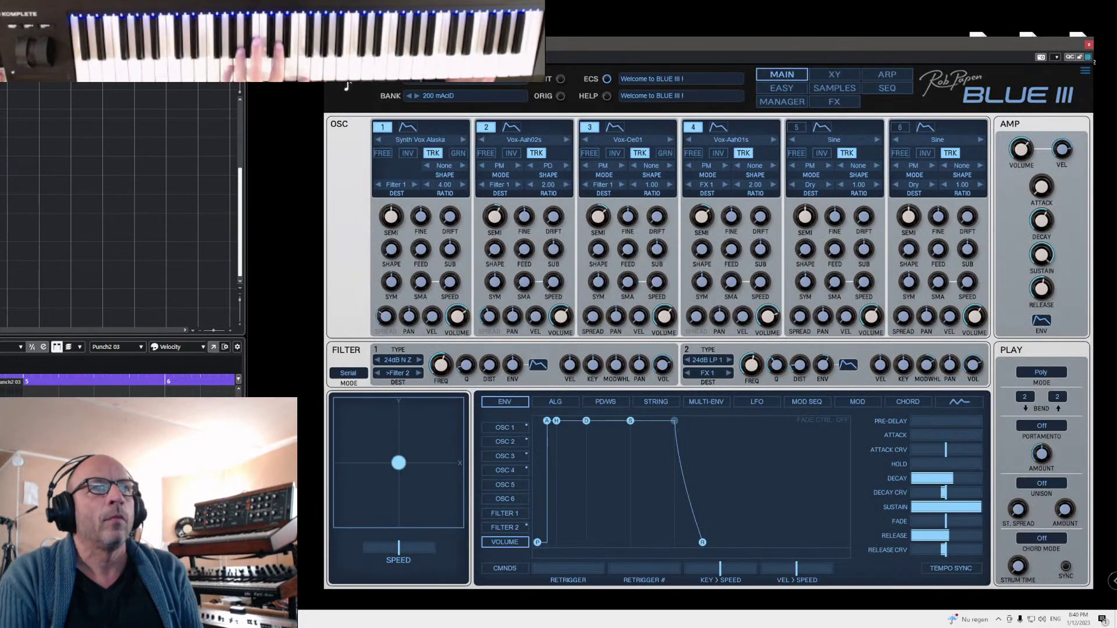
- Load the 002 Default preset from the 01 Rob Personal bank and show the synth's main page
left_click(775, 102)
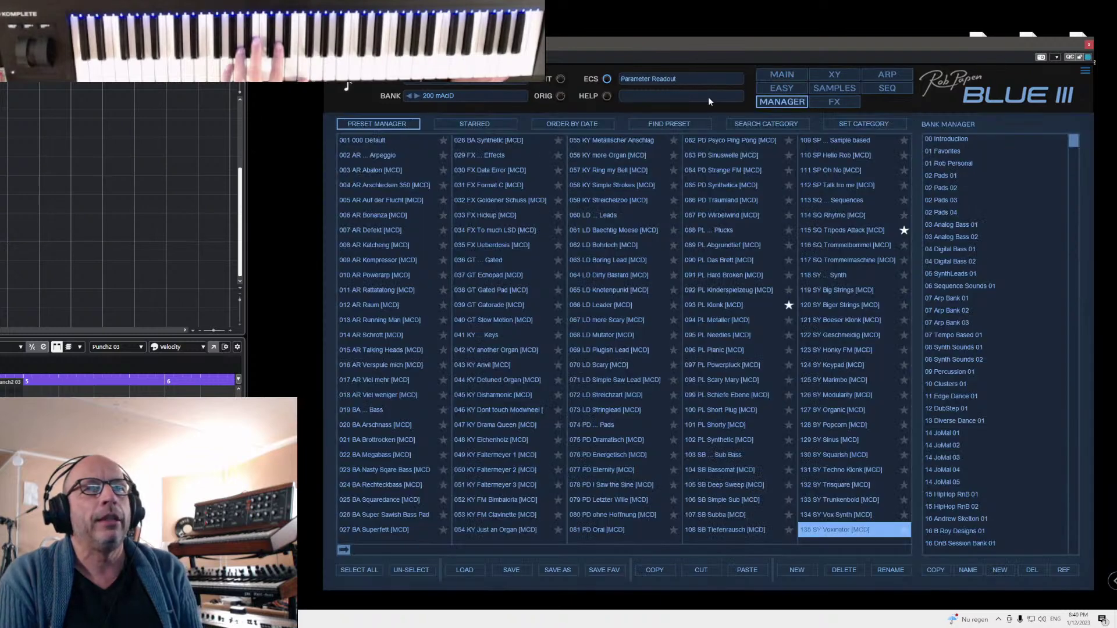
left_click(950, 140)
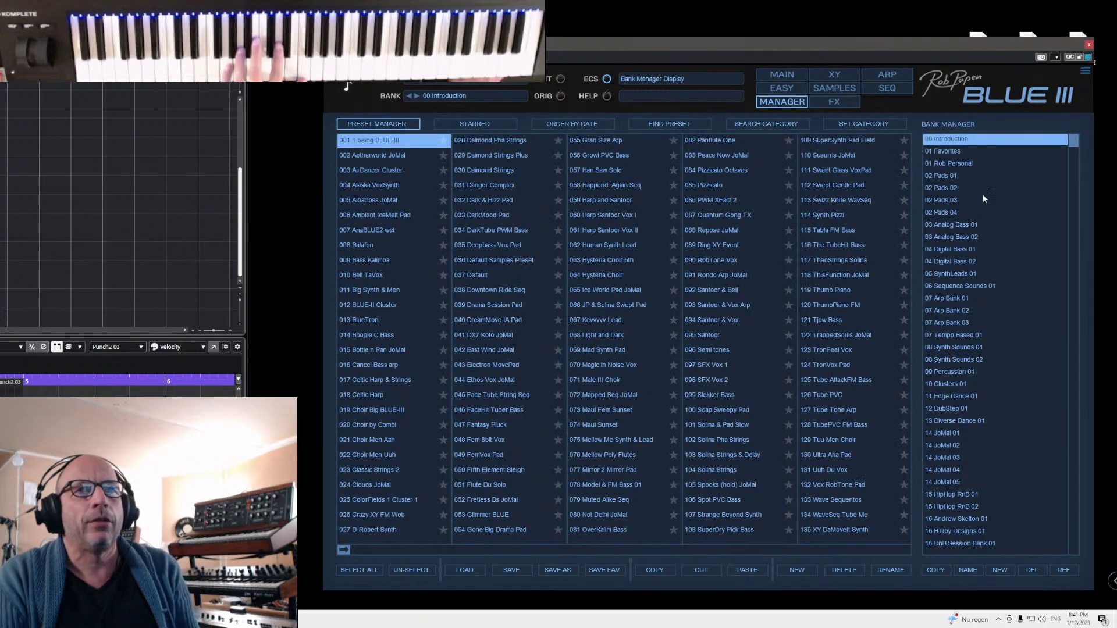
left_click(962, 163)
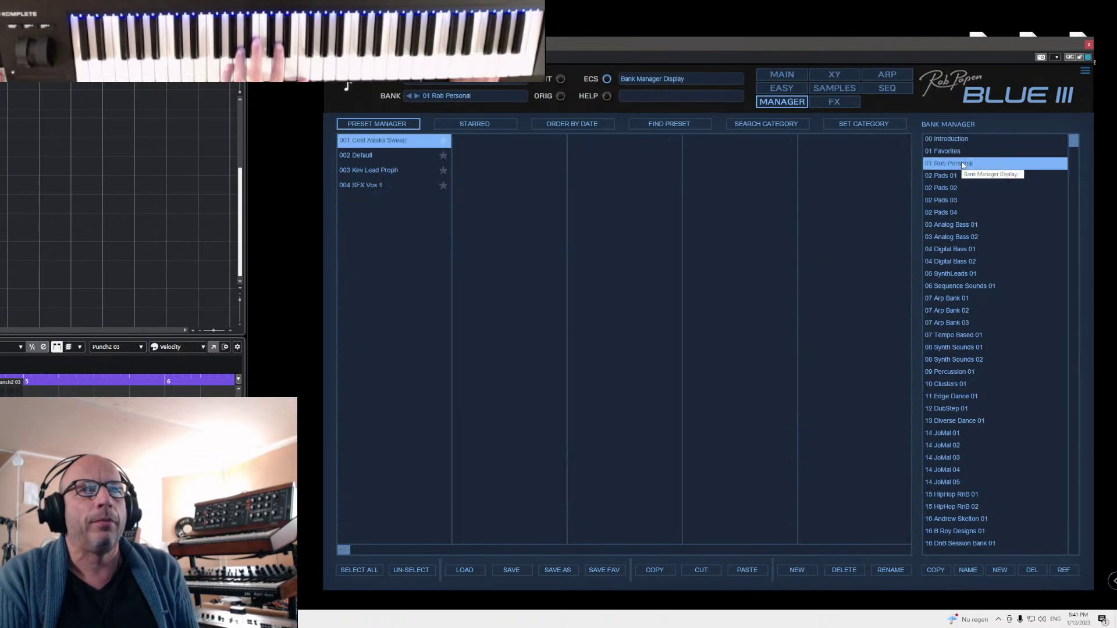
left_click(355, 155)
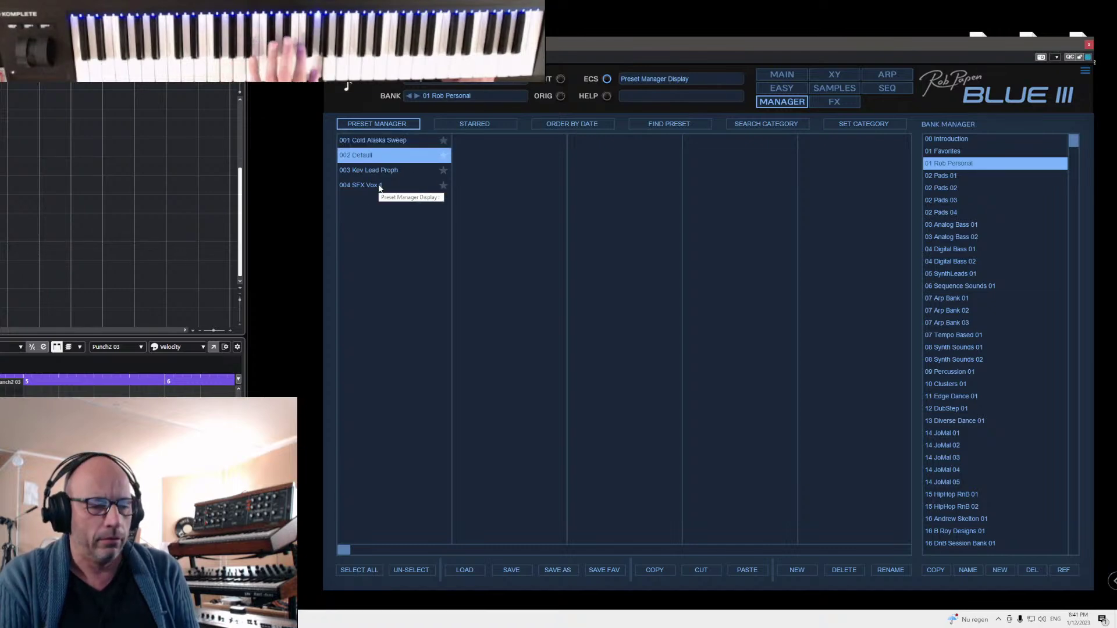
left_click(782, 74)
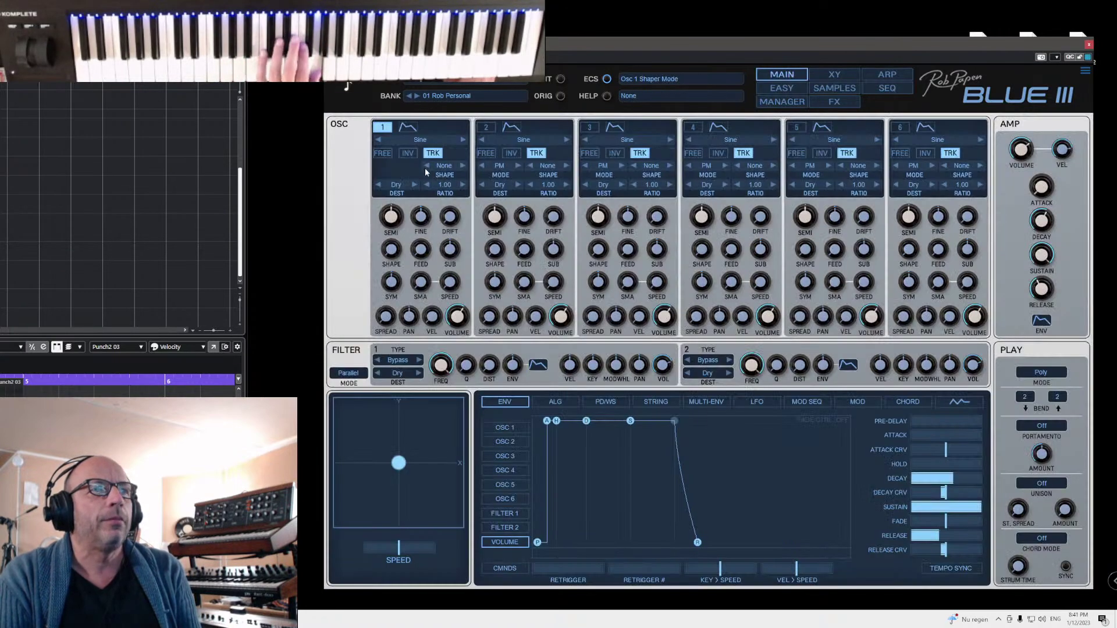
- Use only oscillator 2 instead of oscillator 1, set its wave type to 164 String Model, and show its string settings
mouse_move(460, 318)
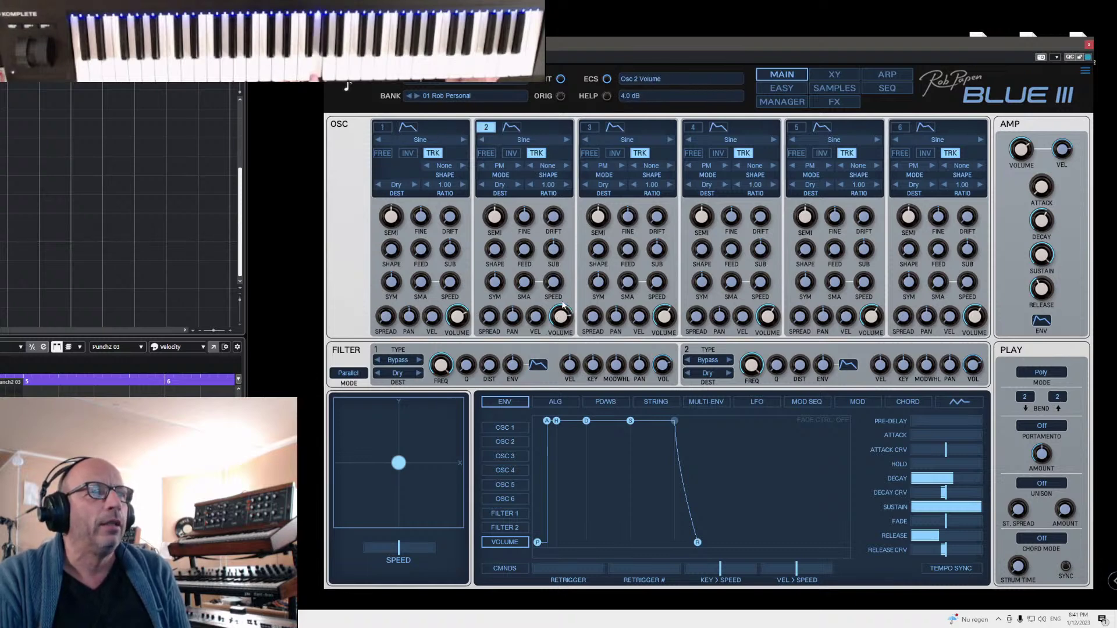
left_click(516, 140)
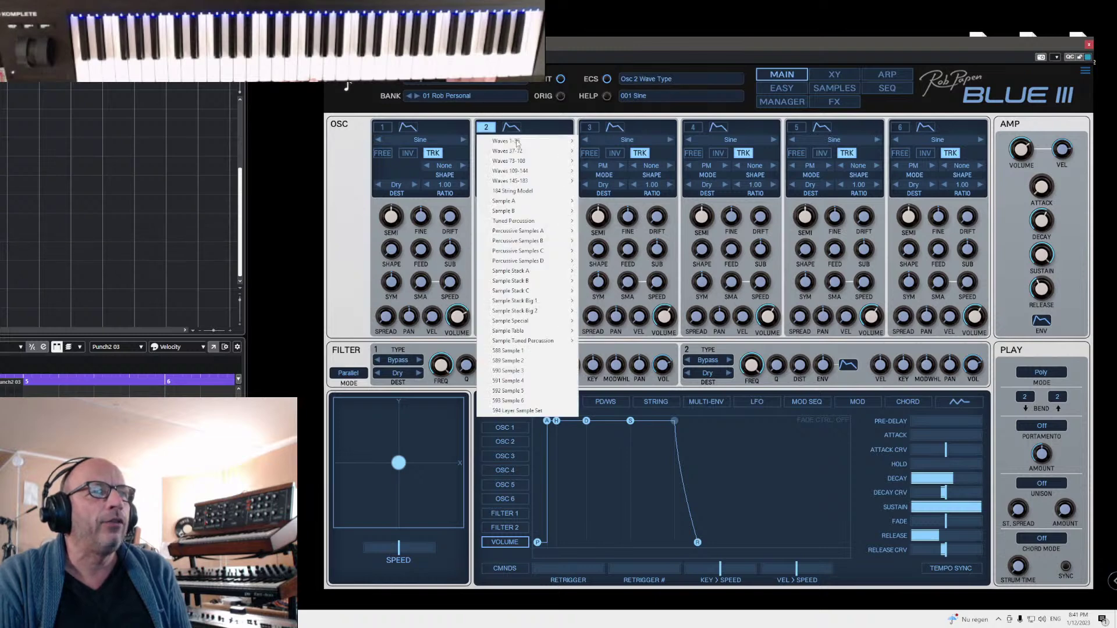
left_click(538, 191)
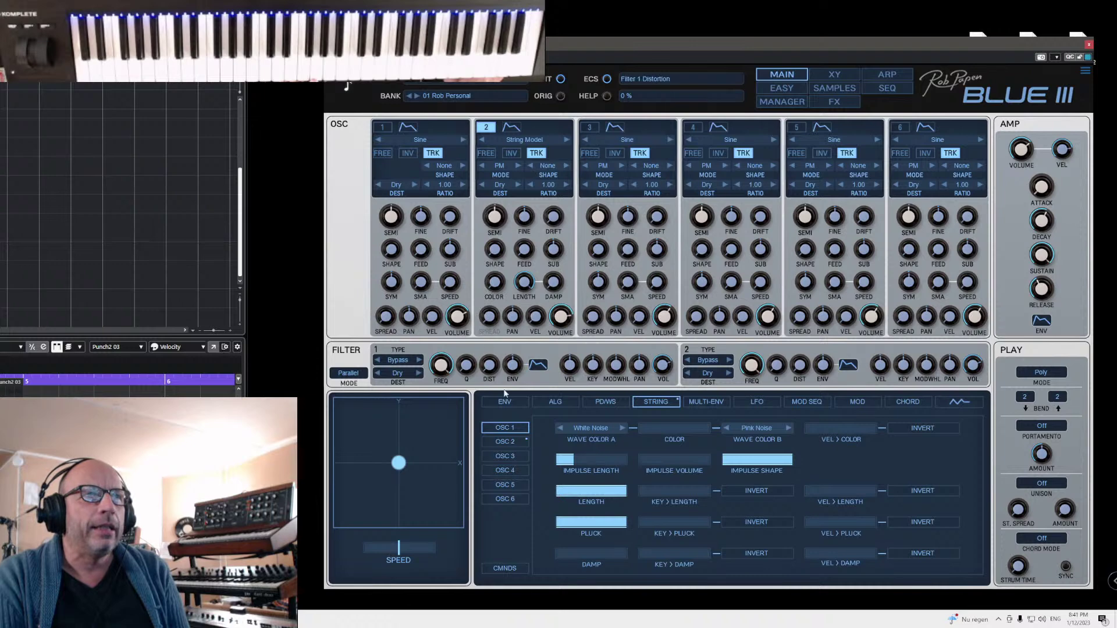
left_click(502, 441)
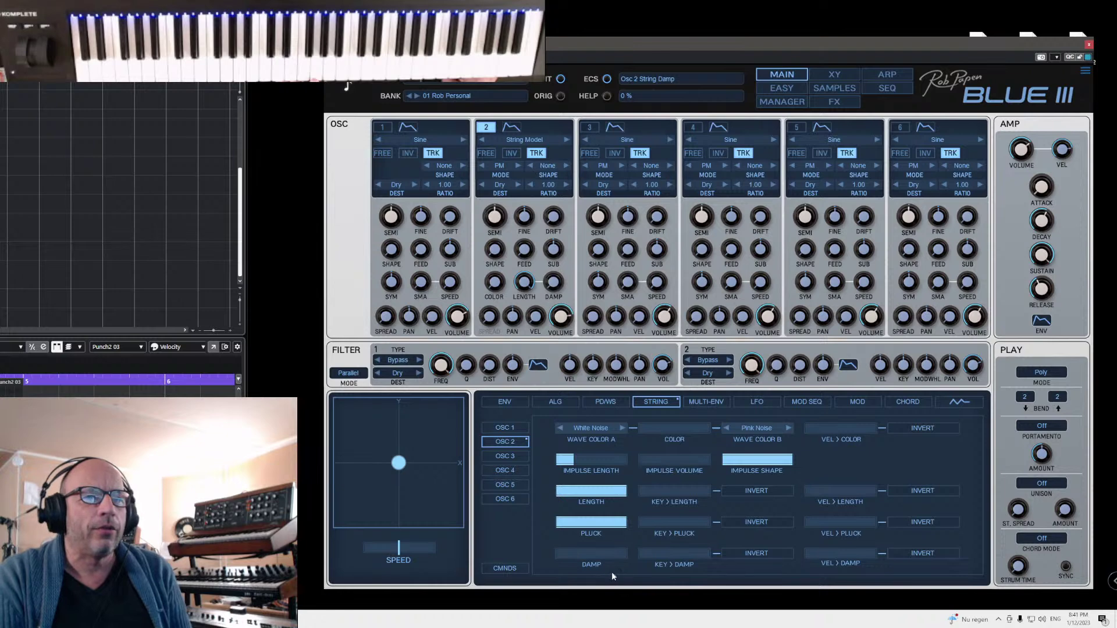
- Set oscillator 2's string damp to 50%, and try a 19% pluck position before returning the pluck to full
mouse_move(574, 557)
left_mouse_down()
mouse_move(620, 556)
mouse_move(578, 557)
mouse_move(595, 553)
left_mouse_up()
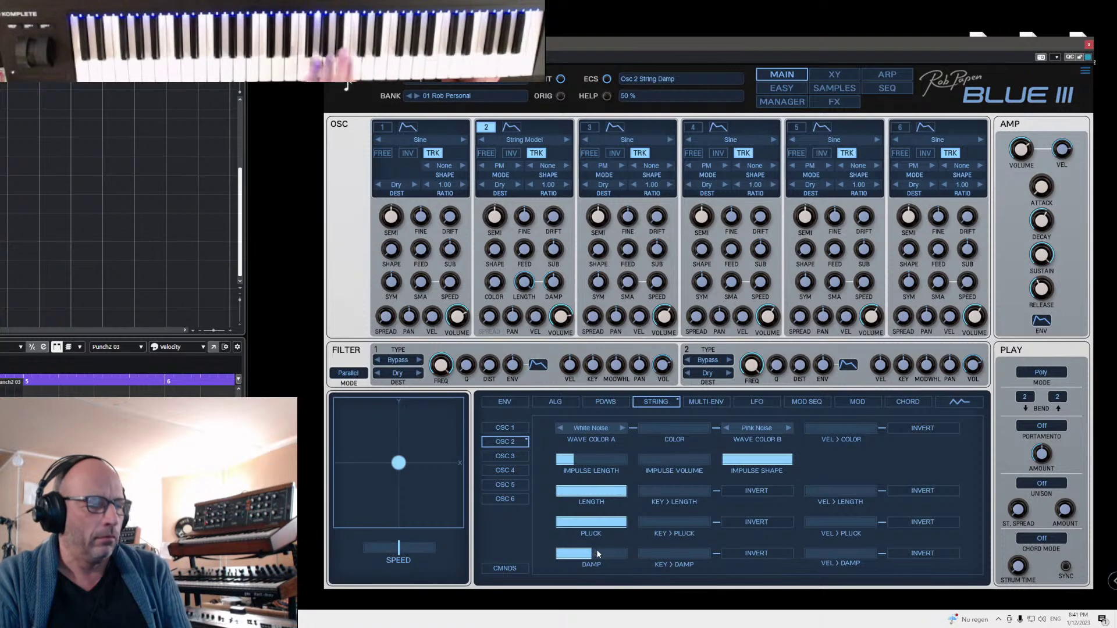
left_click_drag(601, 560, 562, 529)
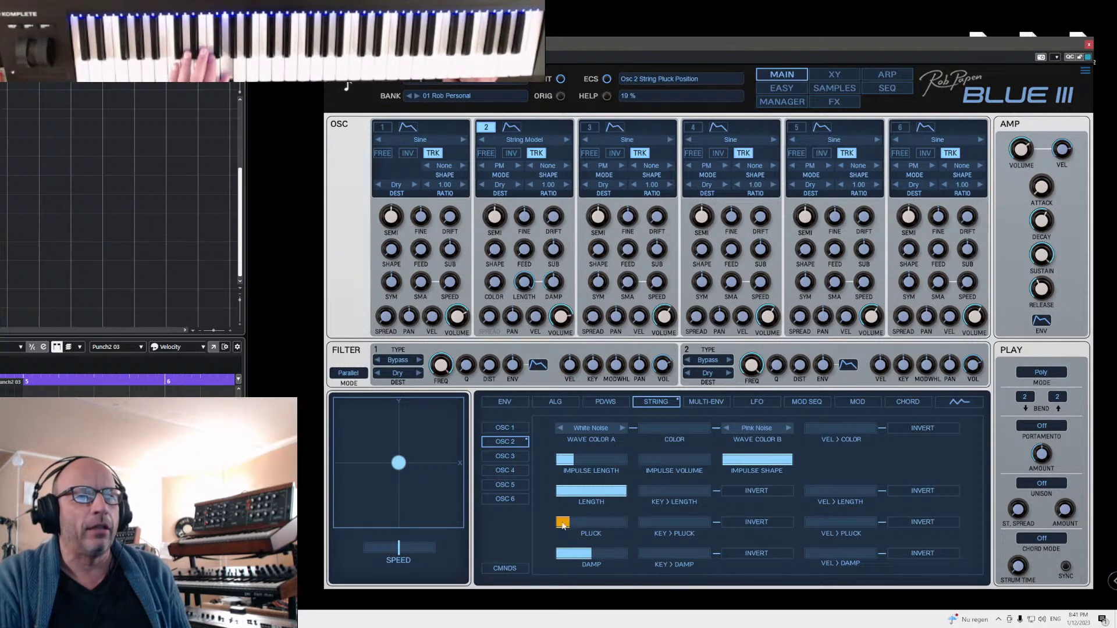
left_click_drag(638, 522, 638, 522)
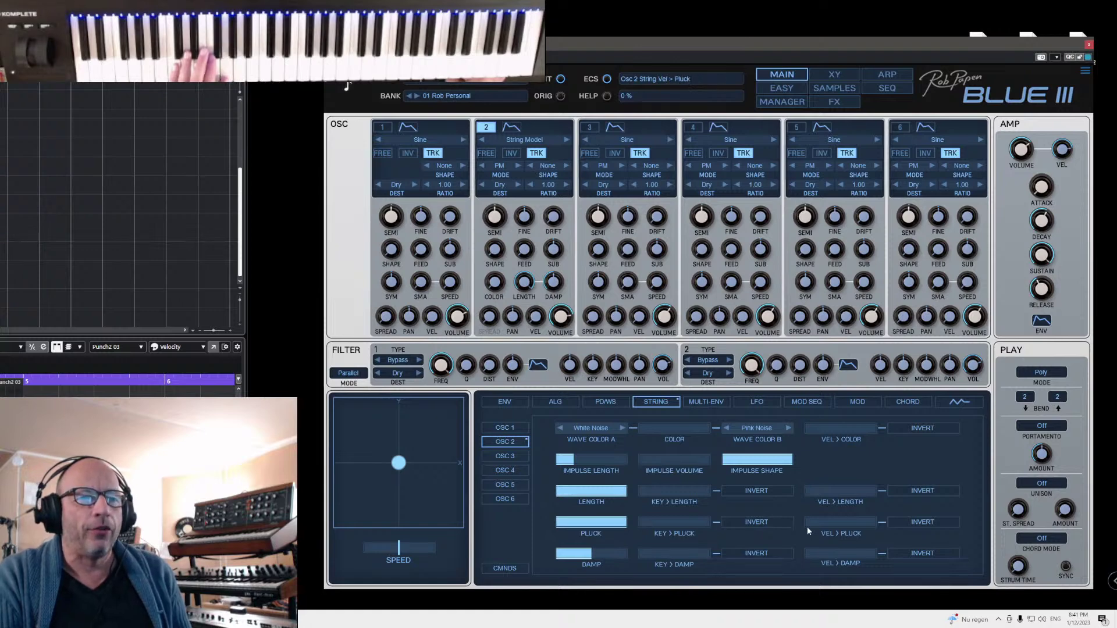
- Add velocity control to oscillator 2's string pluck and, at 73%, to its damp, and raise the impulse length to maximum
left_click_drag(829, 524, 858, 555)
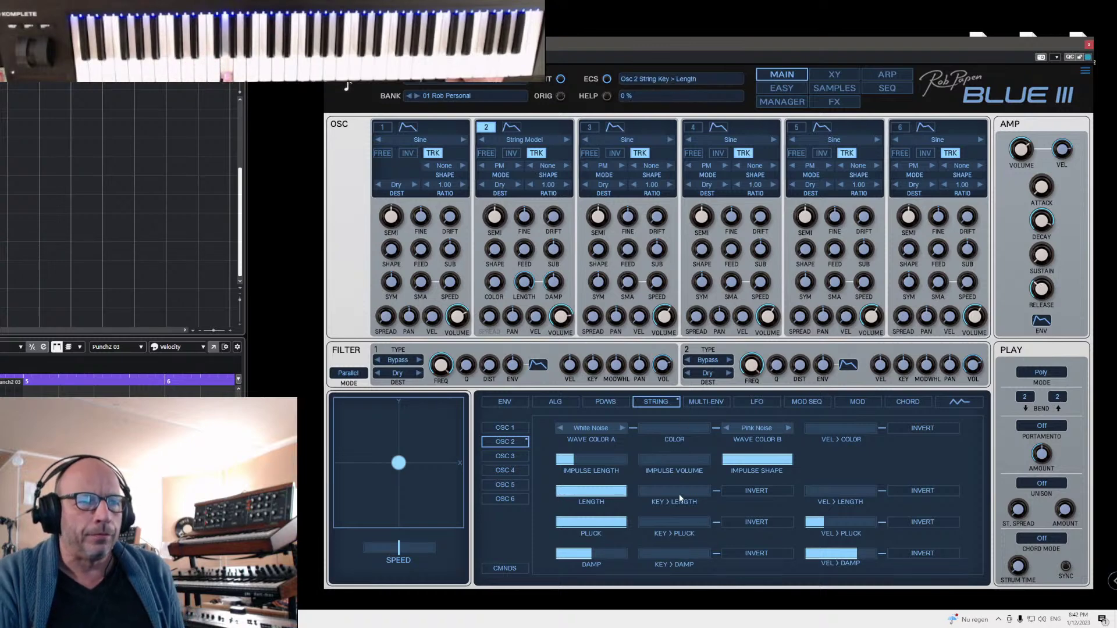
left_click_drag(642, 458, 566, 464)
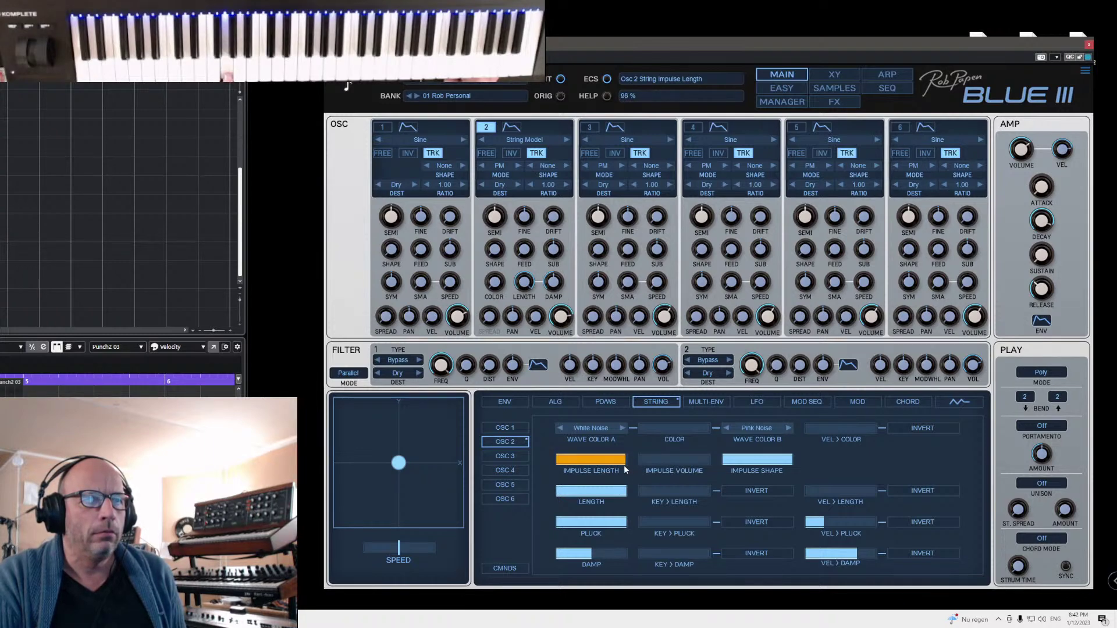
left_click_drag(768, 464, 790, 472)
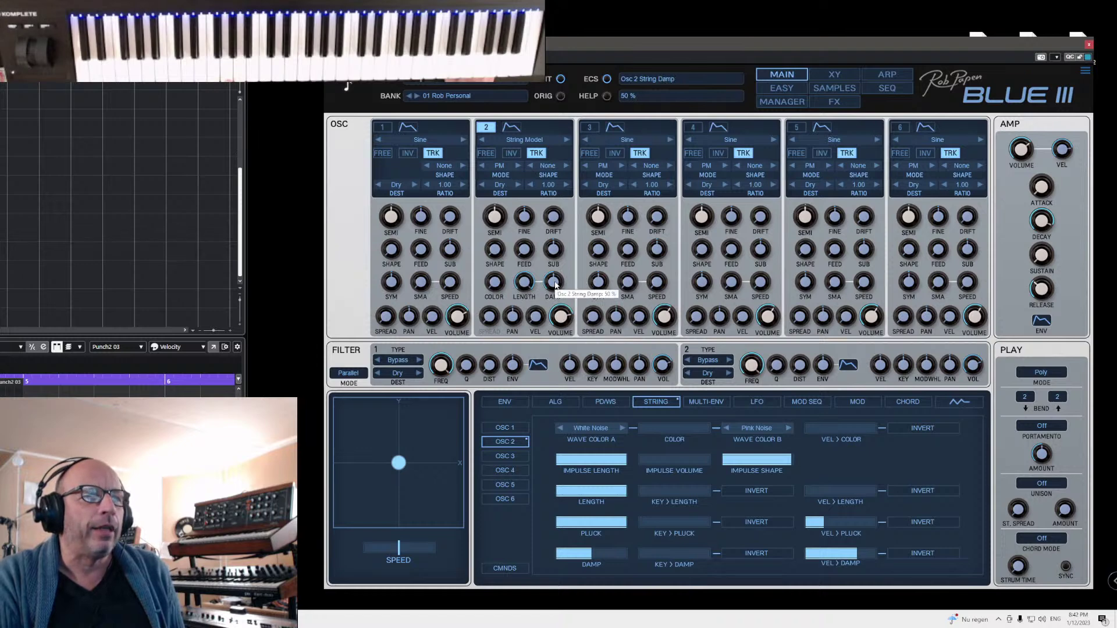
- Raise oscillator 2's string damp somewhat above half and set the velocity control of damp to maximum
mouse_move(555, 285)
left_mouse_down()
mouse_move(567, 259)
mouse_move(559, 289)
left_mouse_up()
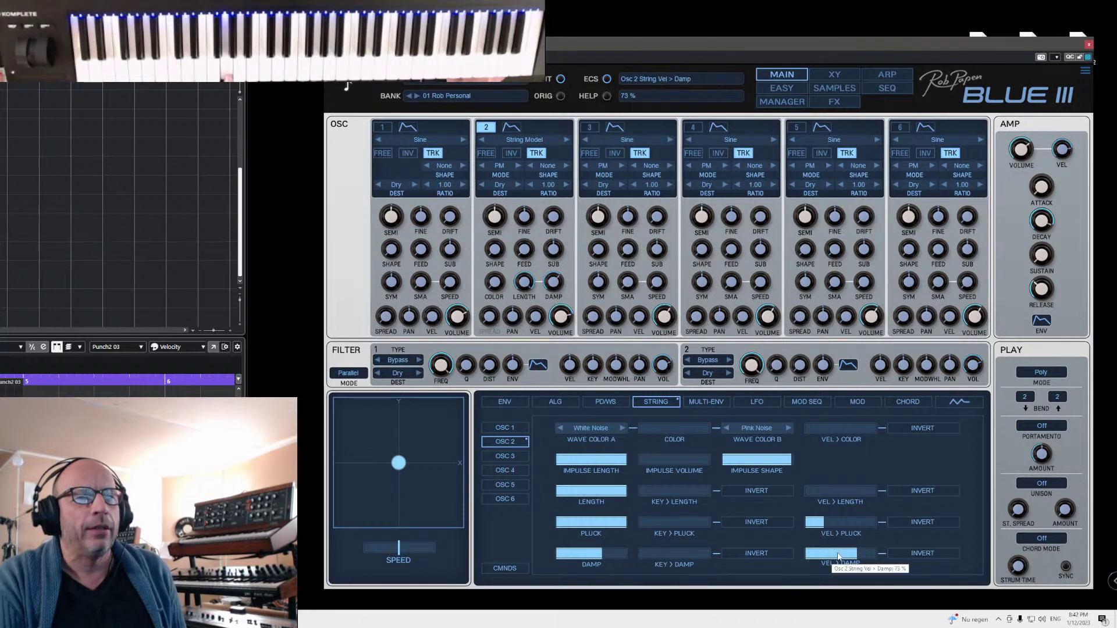
left_click(857, 556)
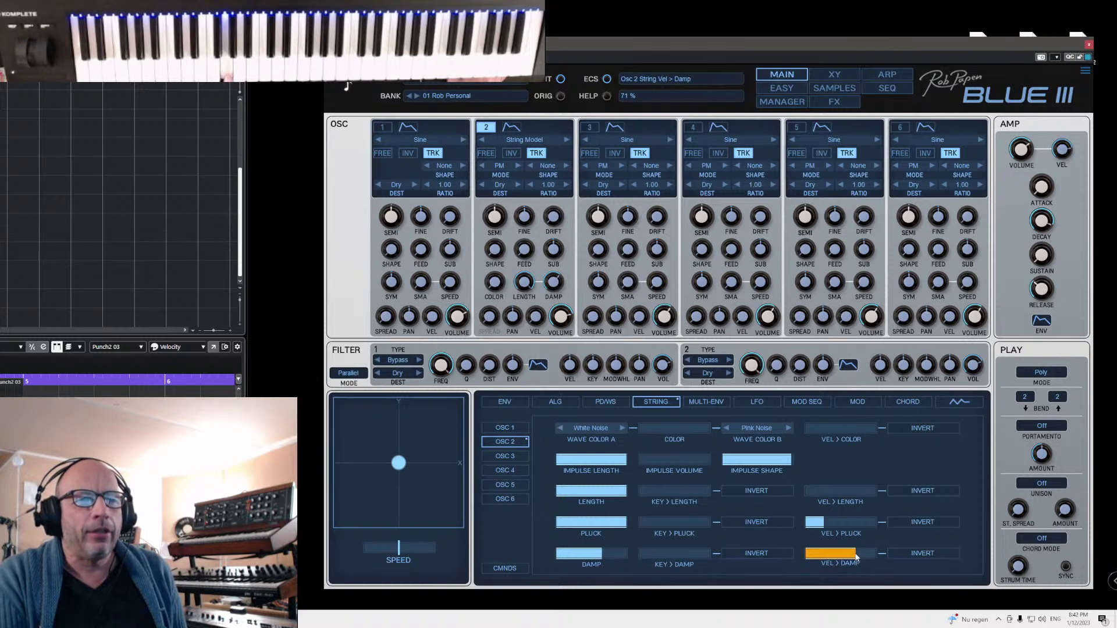
left_click_drag(855, 557, 879, 557)
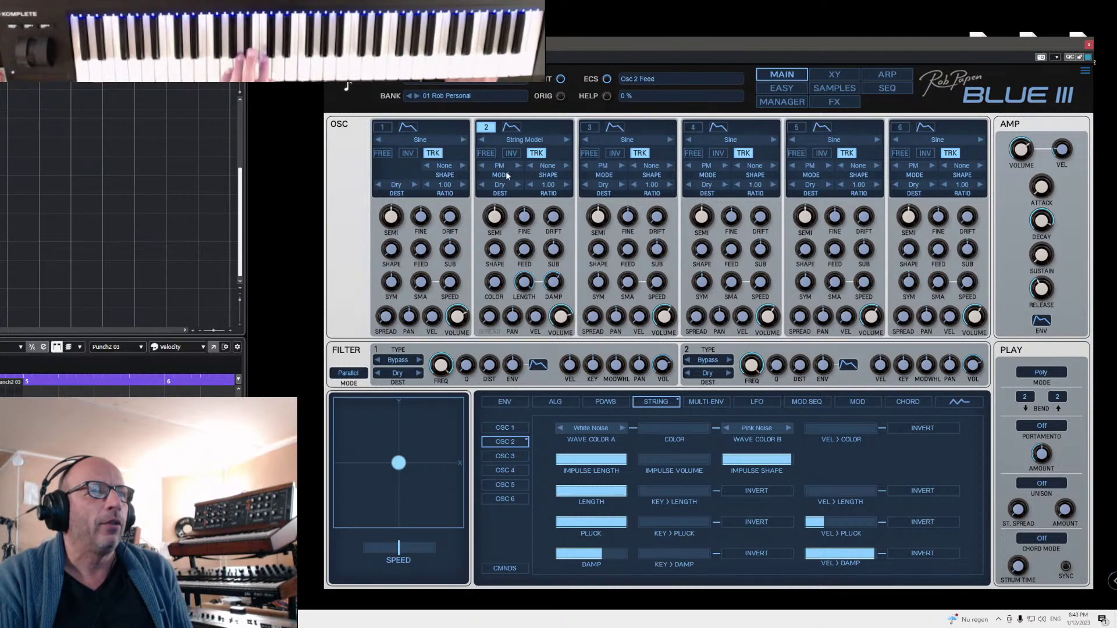
- Set the FM algorithm preset to #09 1-2 3456 so that oscillator 1 modulates oscillator 2
left_click(560, 402)
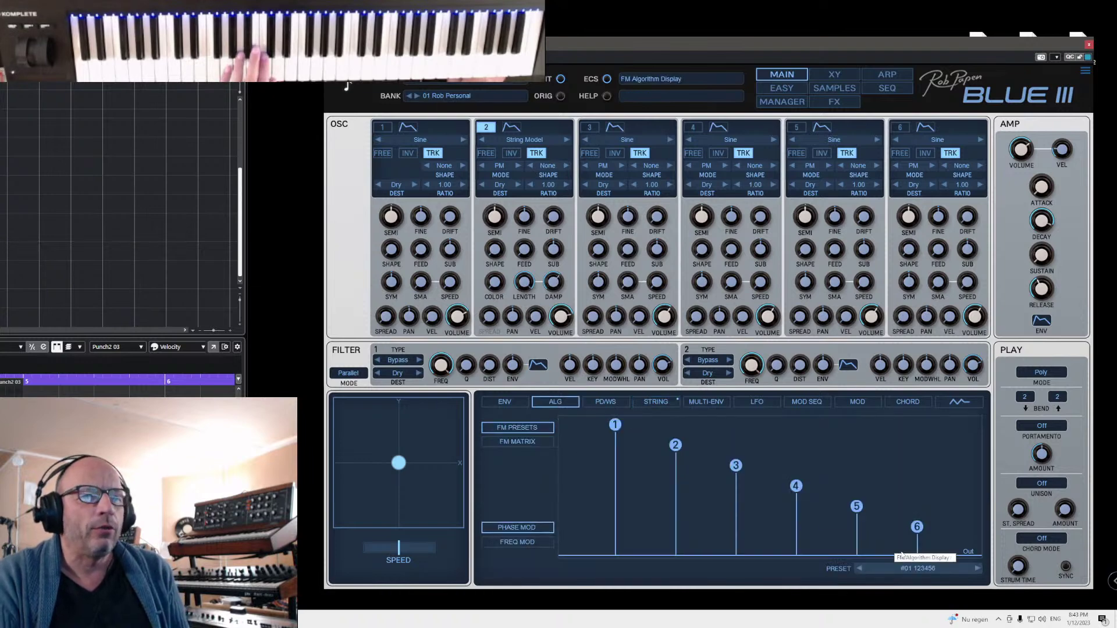
left_click(978, 568)
left_click(978, 568)
left_click(978, 568)
left_click(978, 568)
left_click(978, 568)
left_click(978, 568)
left_click(978, 568)
left_click(978, 568)
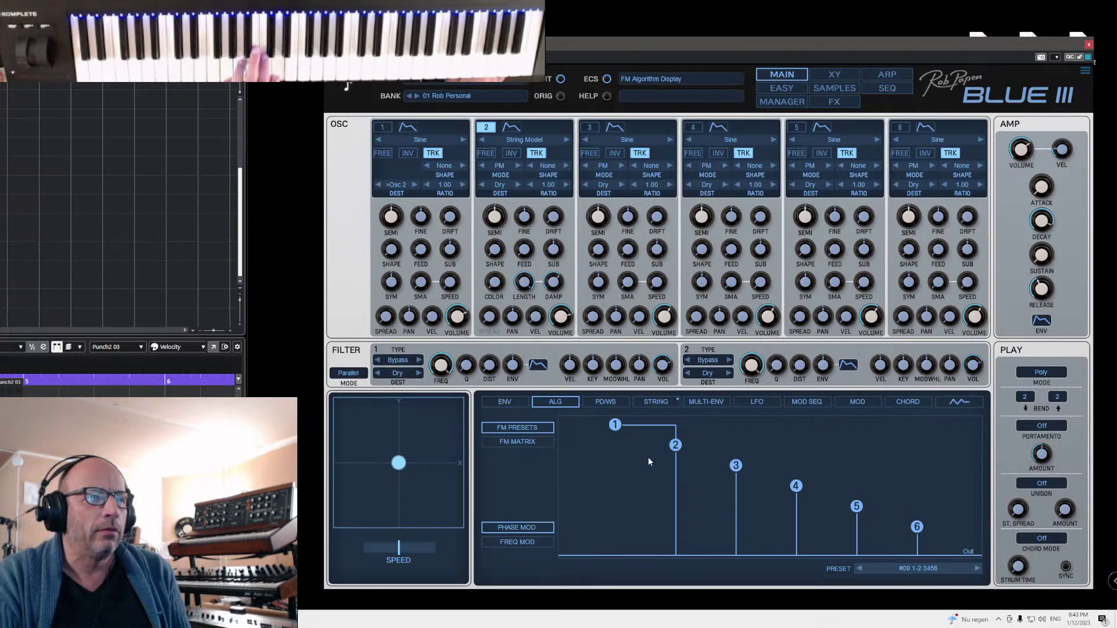
- Turn on oscillator 1, try tunings such as 29, 17 and 7 semitones, and compare frequency modulation with phase modulation
left_click(383, 129)
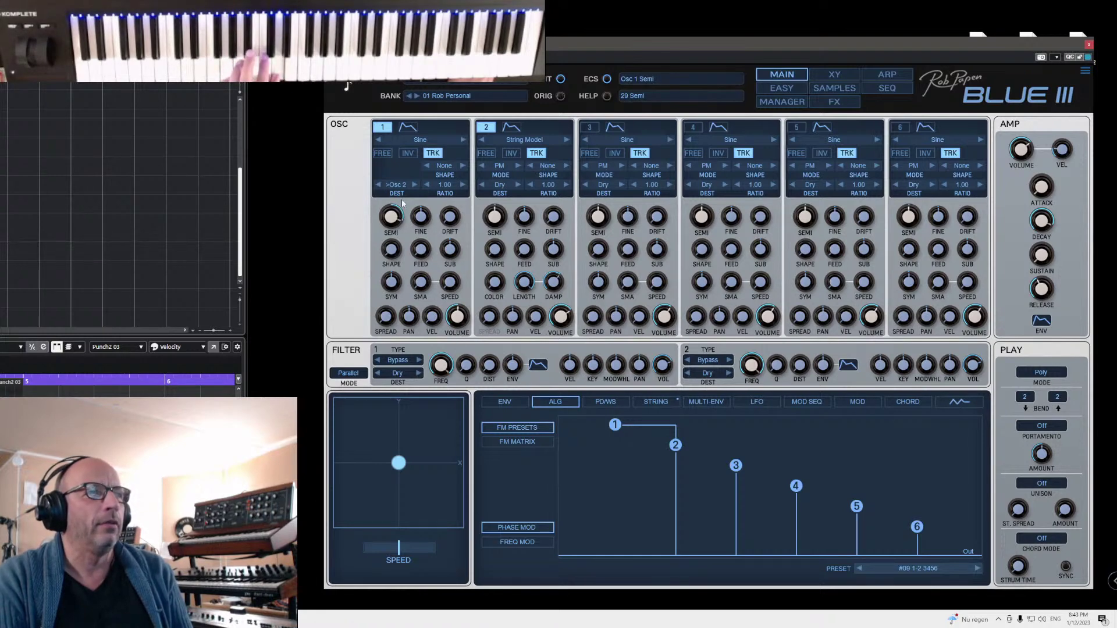
left_click_drag(404, 198, 414, 215)
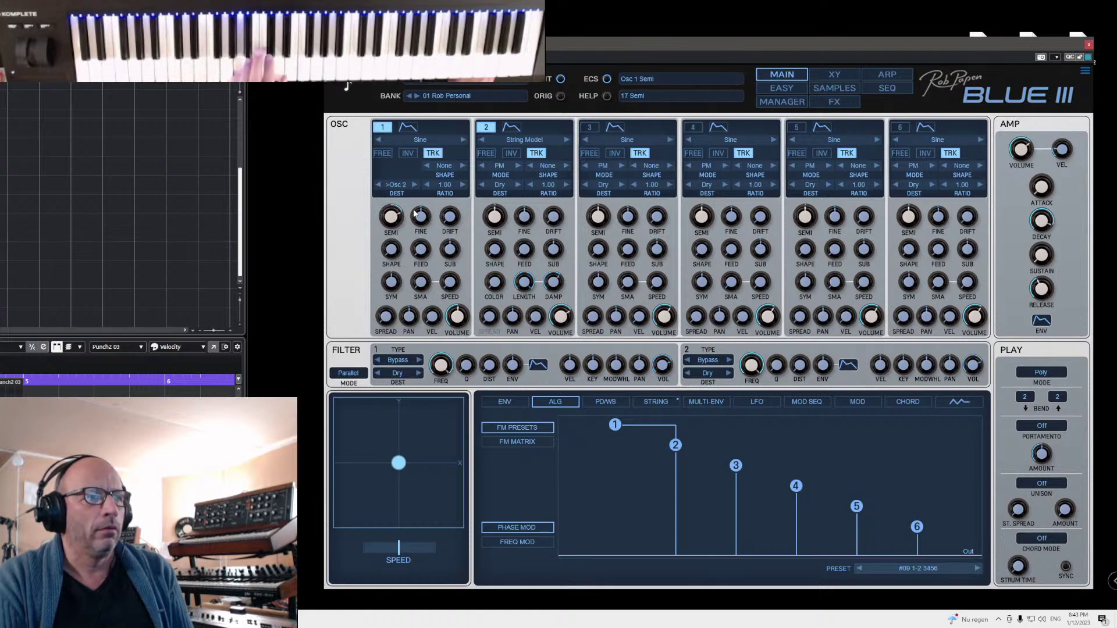
left_click(523, 543)
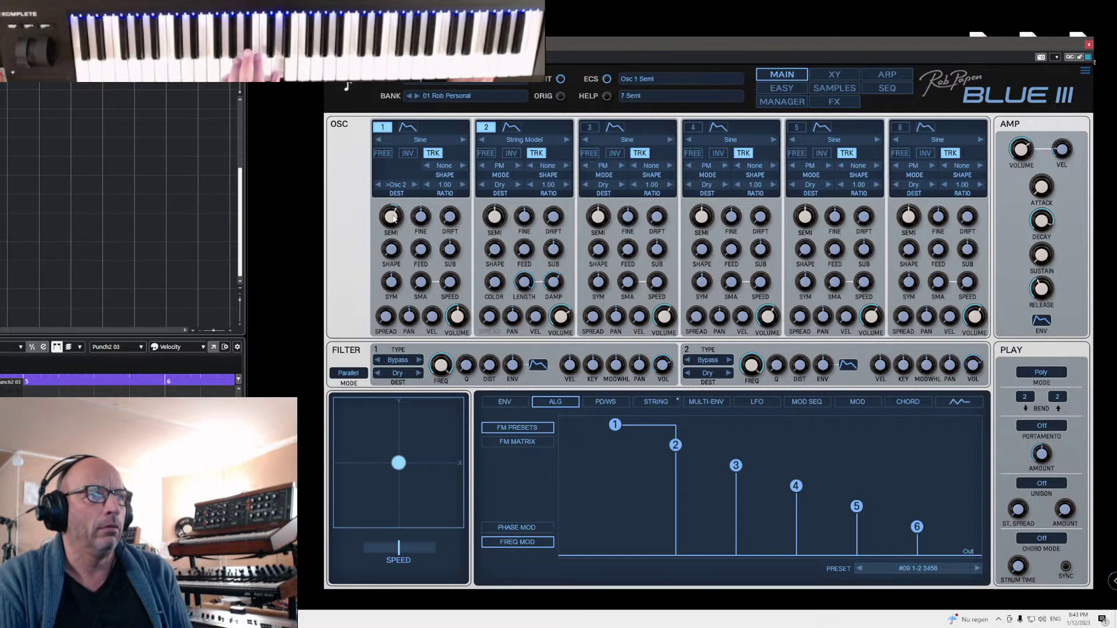
left_click(523, 527)
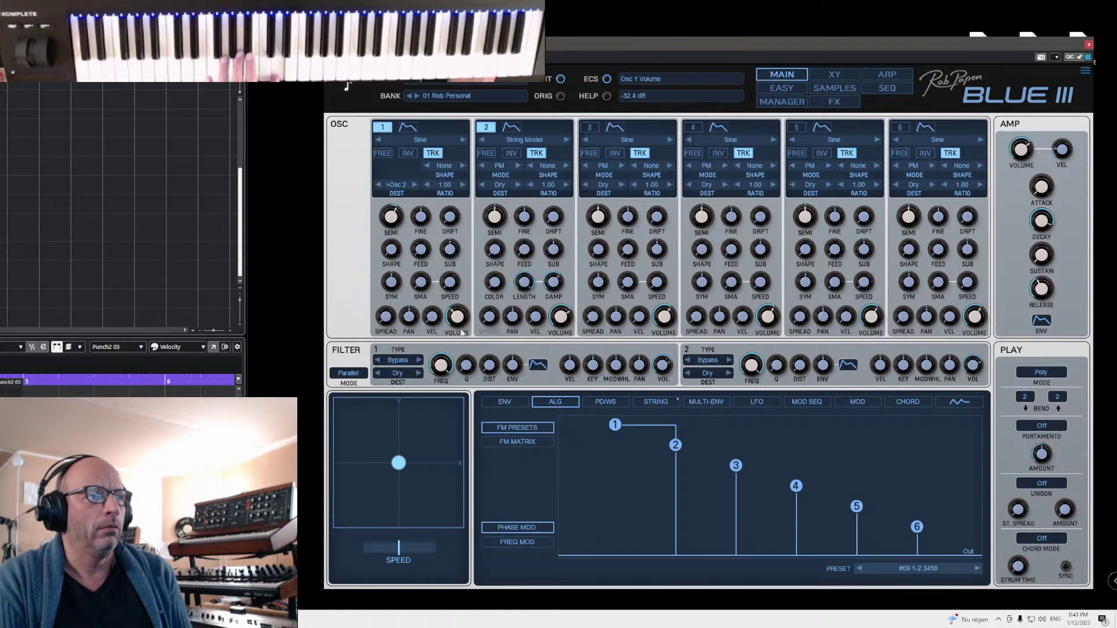
- Give oscillator 1 a decaying envelope with zero sustain and full envelope amount, and try it at 15 semitones and -29.2 dB
left_click(505, 402)
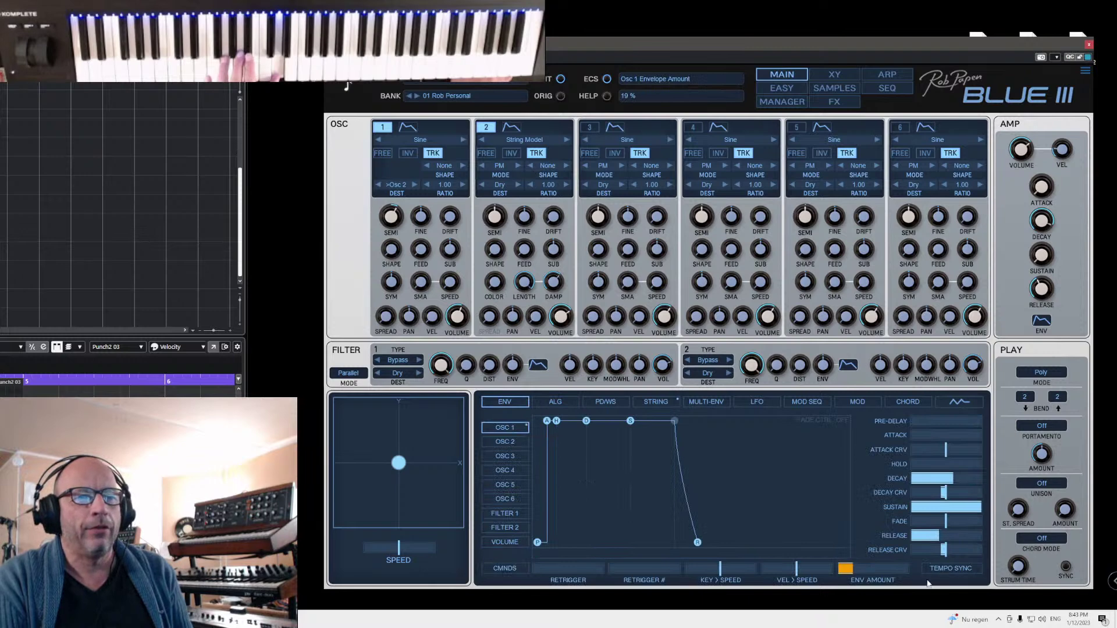
left_click_drag(630, 422, 634, 568)
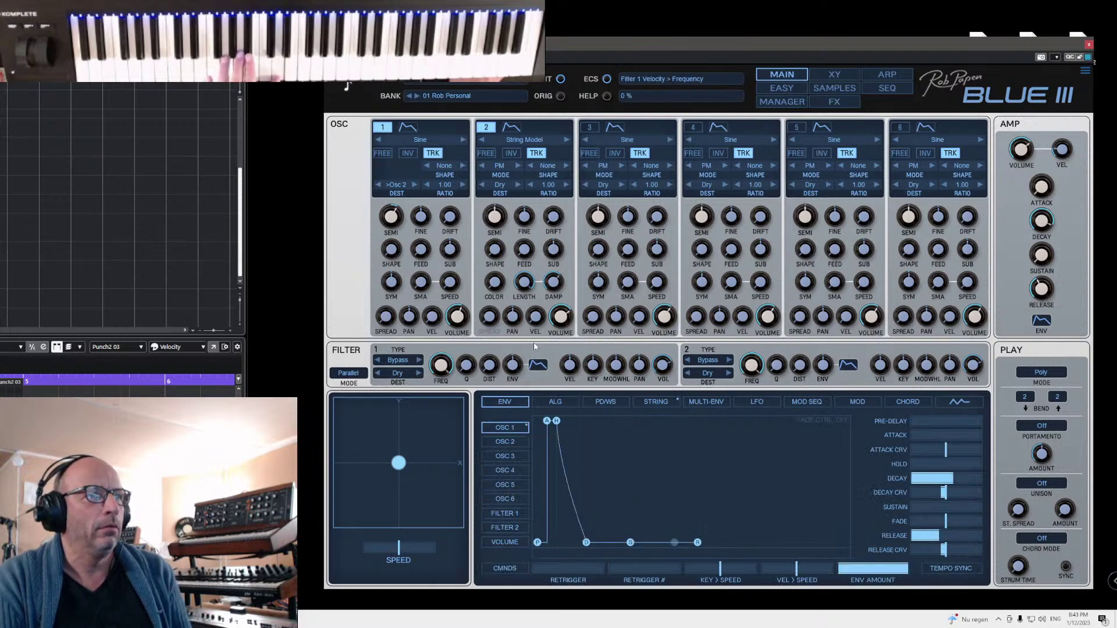
left_click_drag(393, 219, 399, 212)
scroll(401, 209, "up", 3)
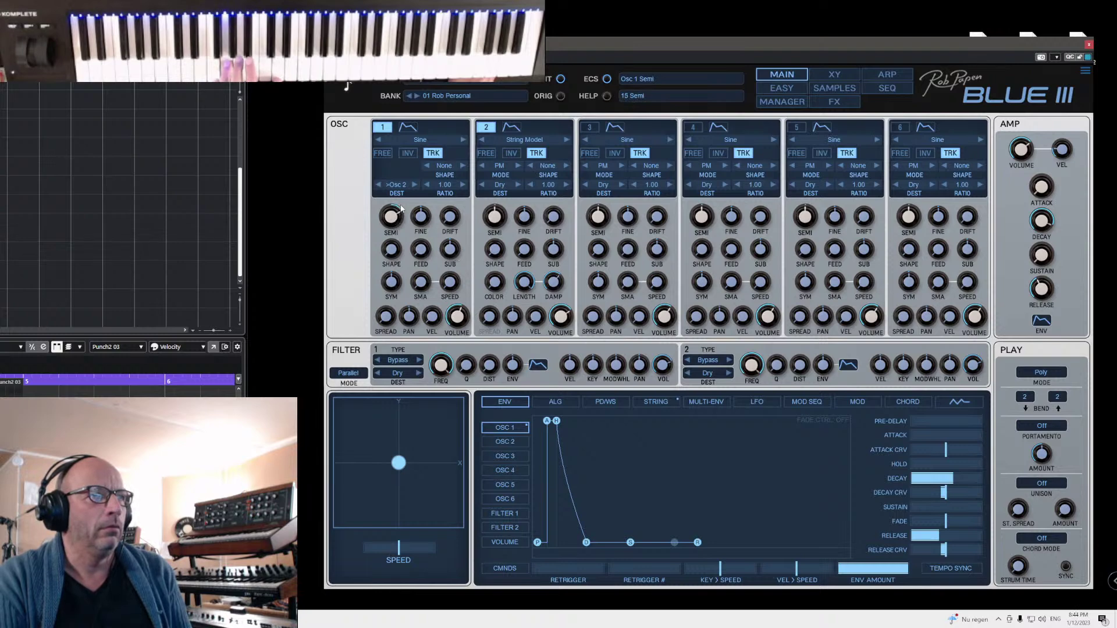
left_click_drag(455, 320, 464, 334)
mouse_move(464, 328)
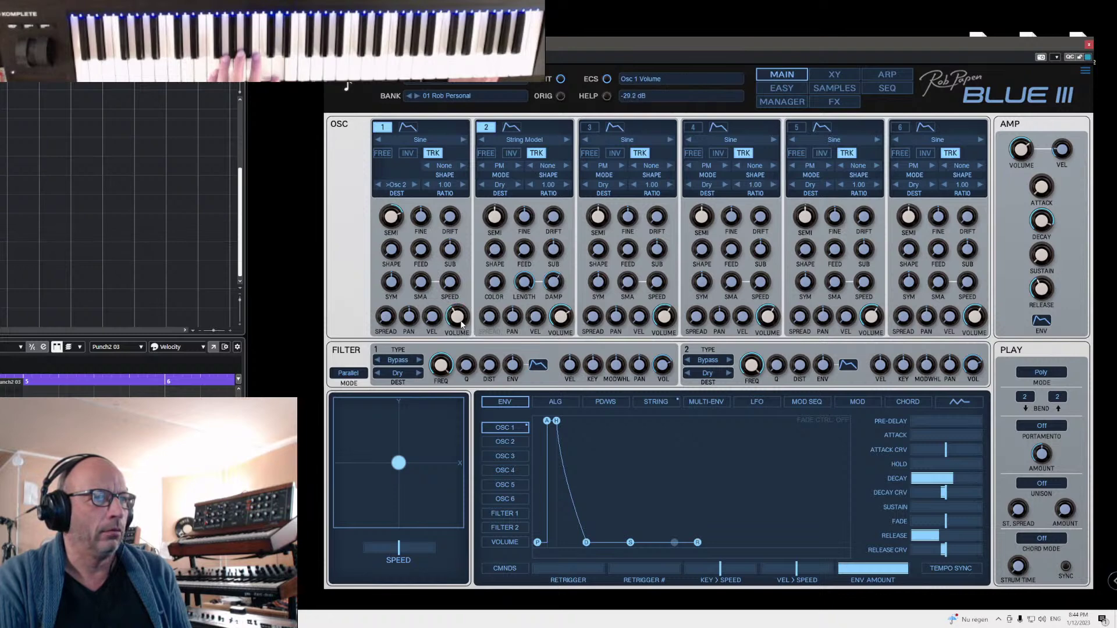
- Try further oscillator 1 tunings and modulation volumes, and experiment with oscillator 2's feed
left_click_drag(400, 205, 401, 199)
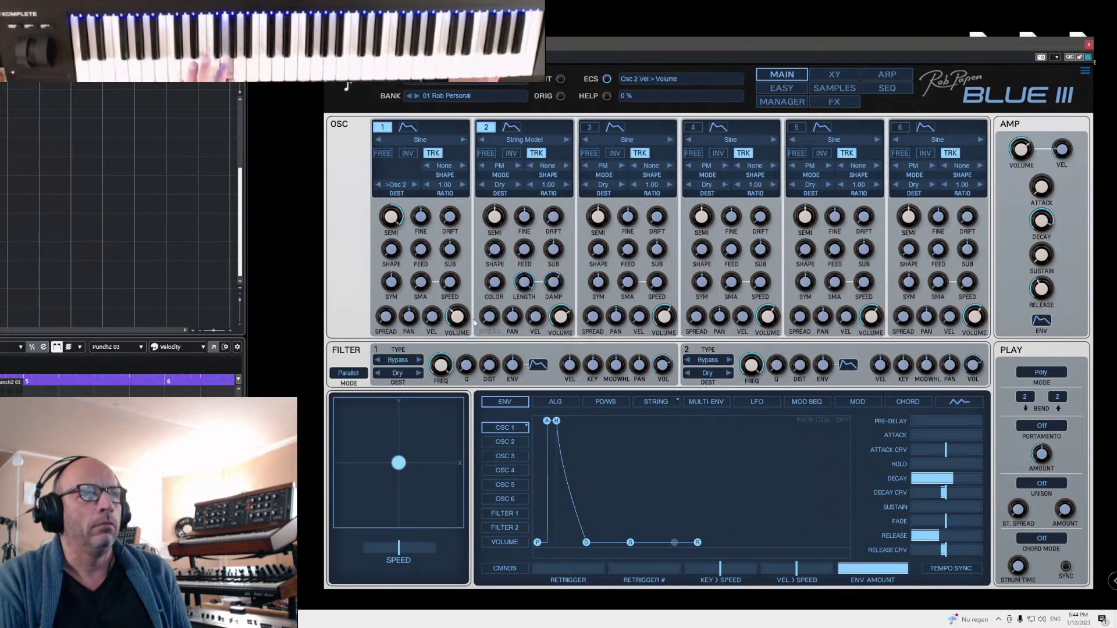
left_click_drag(465, 286, 463, 327)
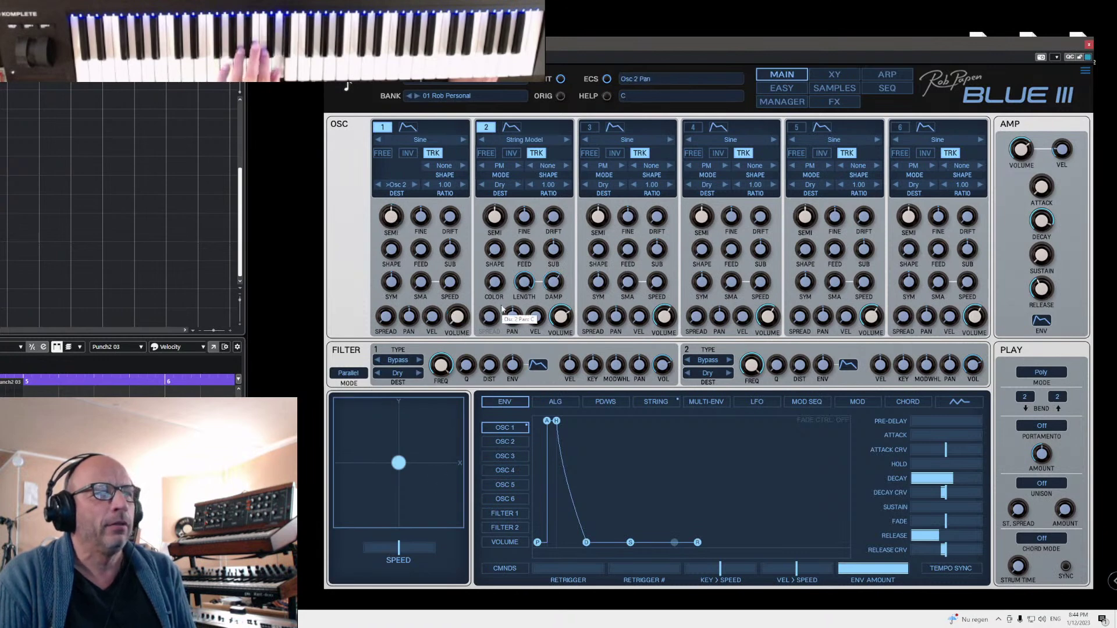
left_click_drag(524, 255, 534, 215)
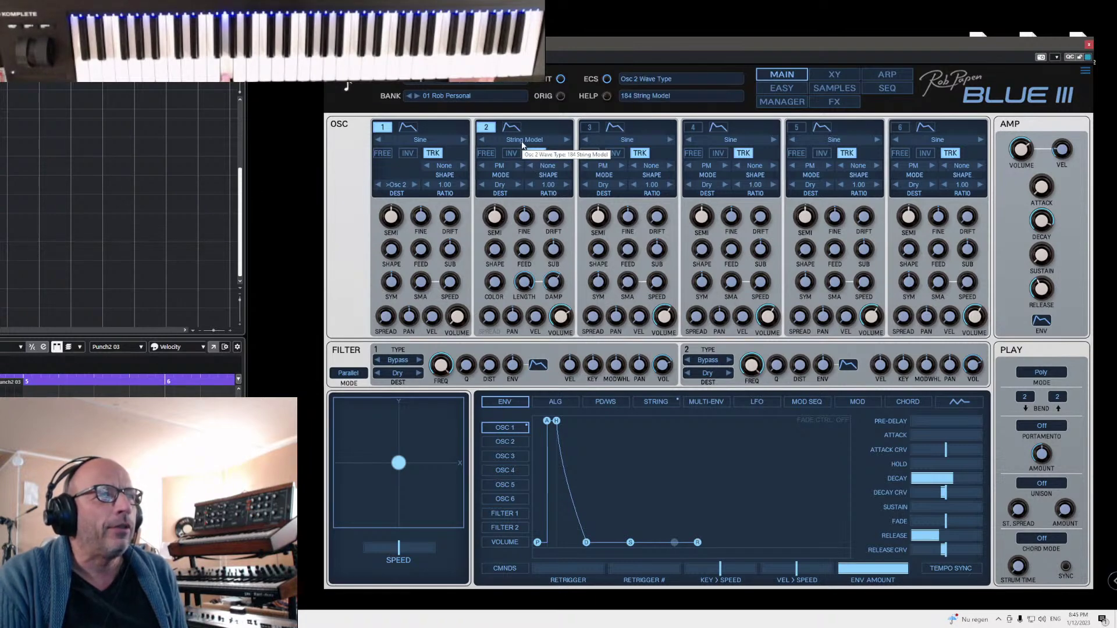
- Keep oscillator 2's mode at PM/FM and set its shaper mode to PD with a shaper amount of 41%
left_click(504, 167)
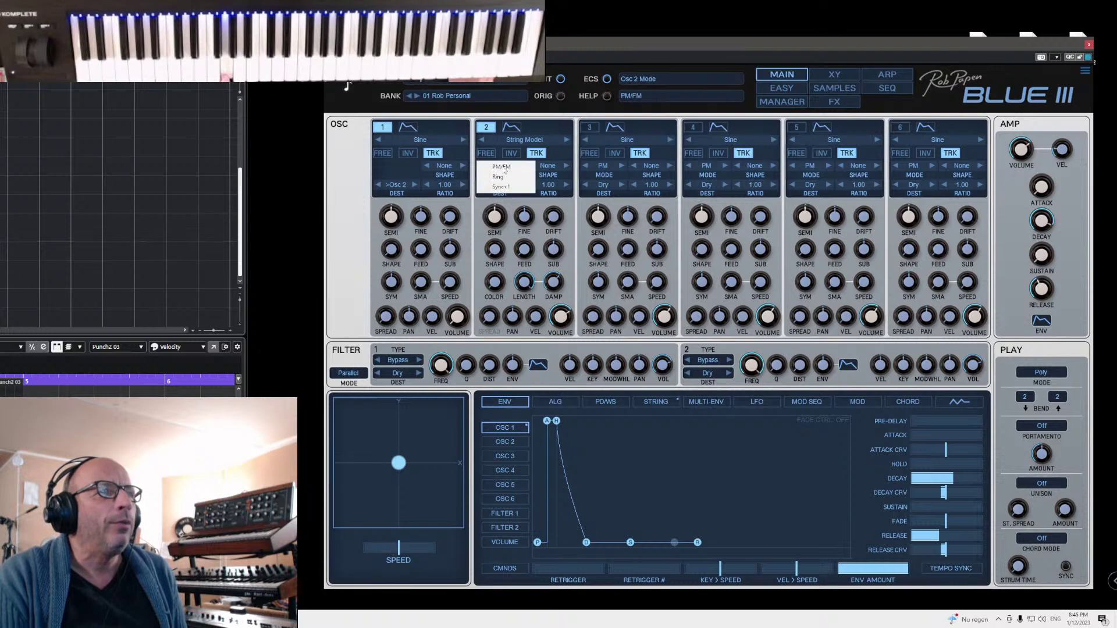
left_click(503, 167)
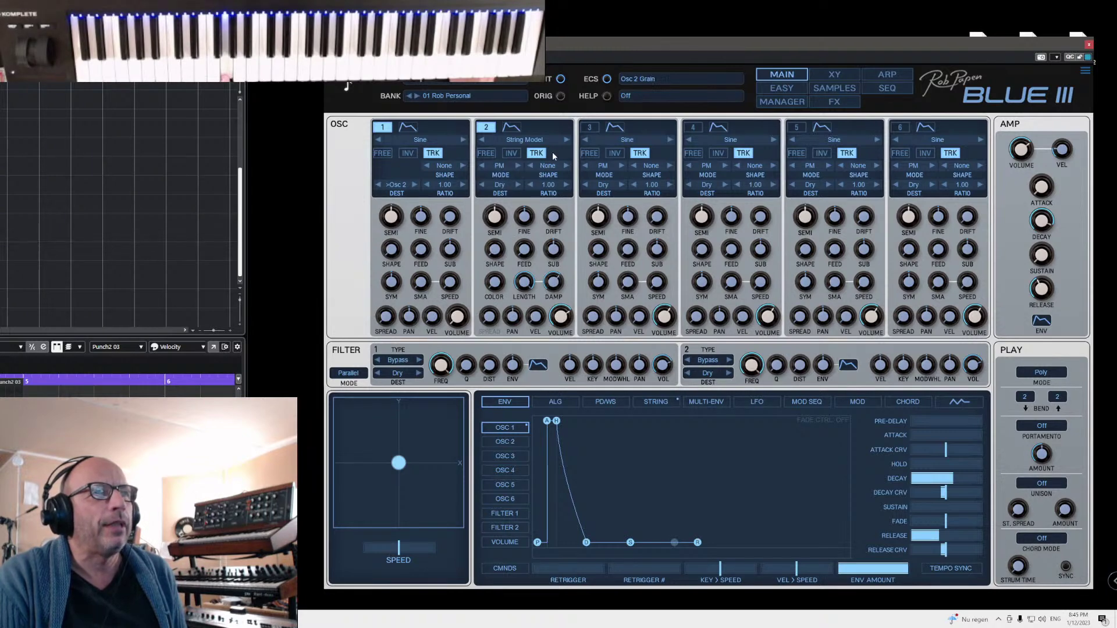
left_click(554, 172)
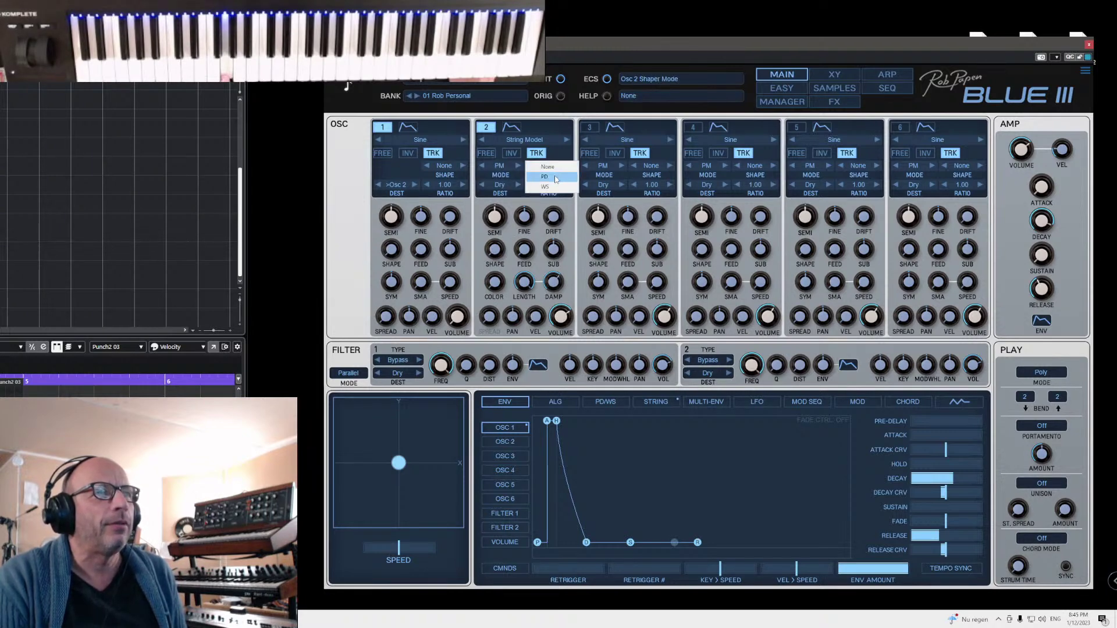
left_click(546, 180)
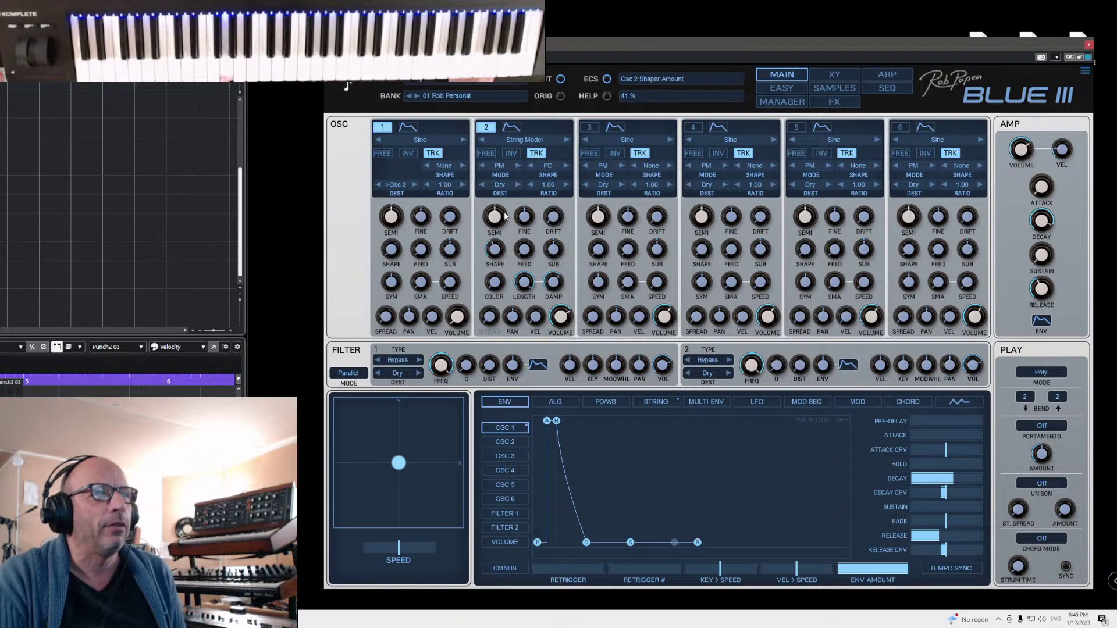
- Draw a custom curve on oscillator 1's wave shaper screen and switch oscillator 2's shaper mode to WS
left_click(606, 402)
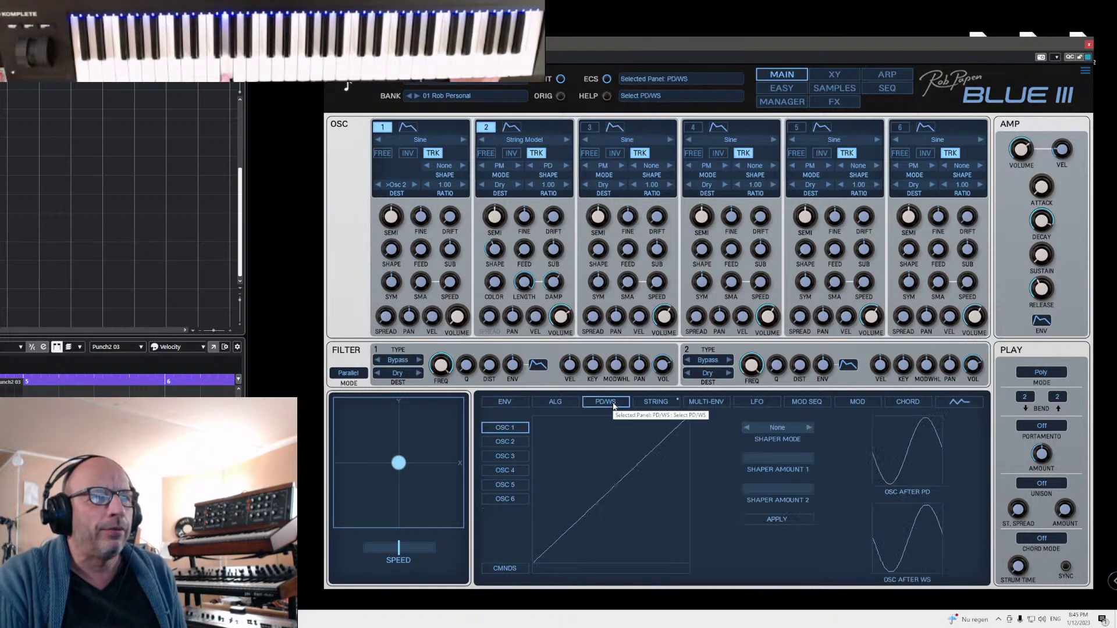
left_click_drag(615, 512, 574, 524)
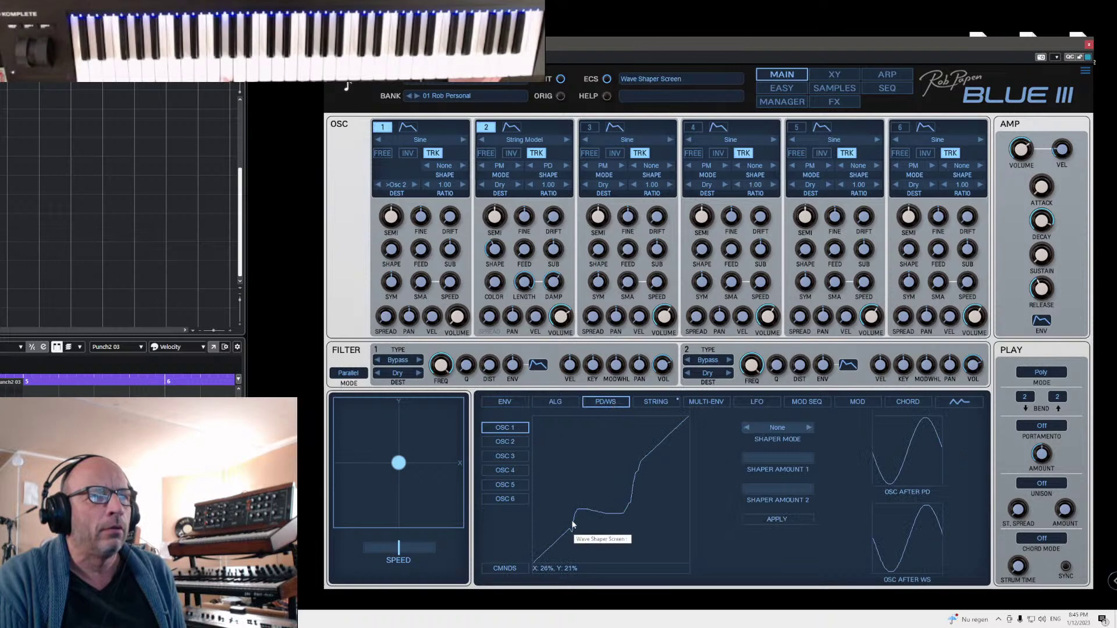
left_click(567, 166)
left_click_drag(581, 511, 566, 541)
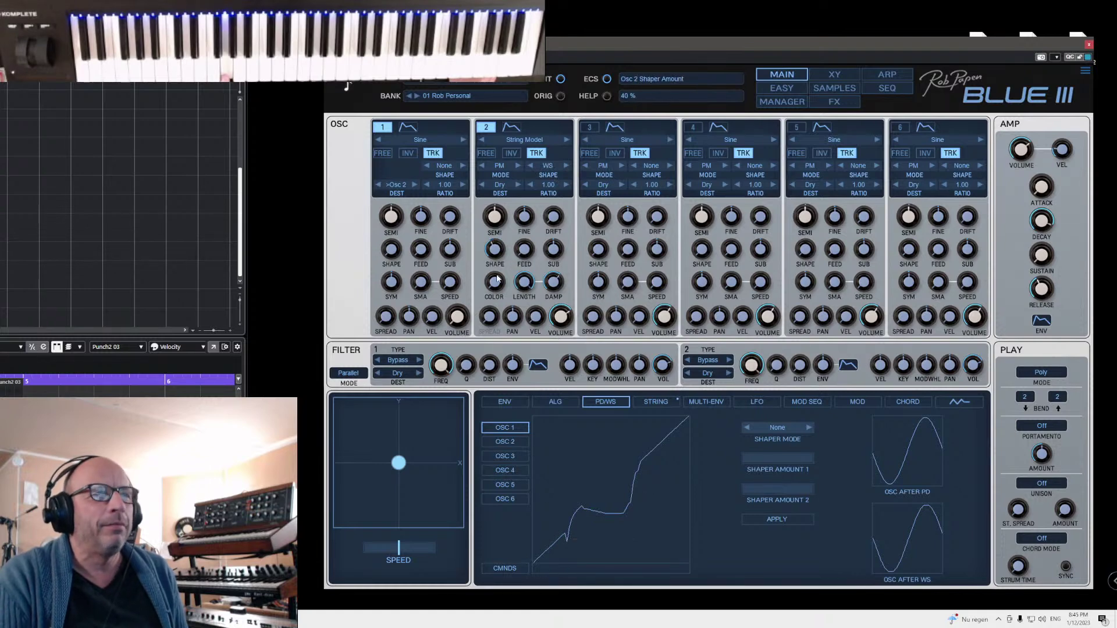
- Try oscillator 2's shaper amount at 65% and reset it
left_click_drag(502, 289, 505, 255)
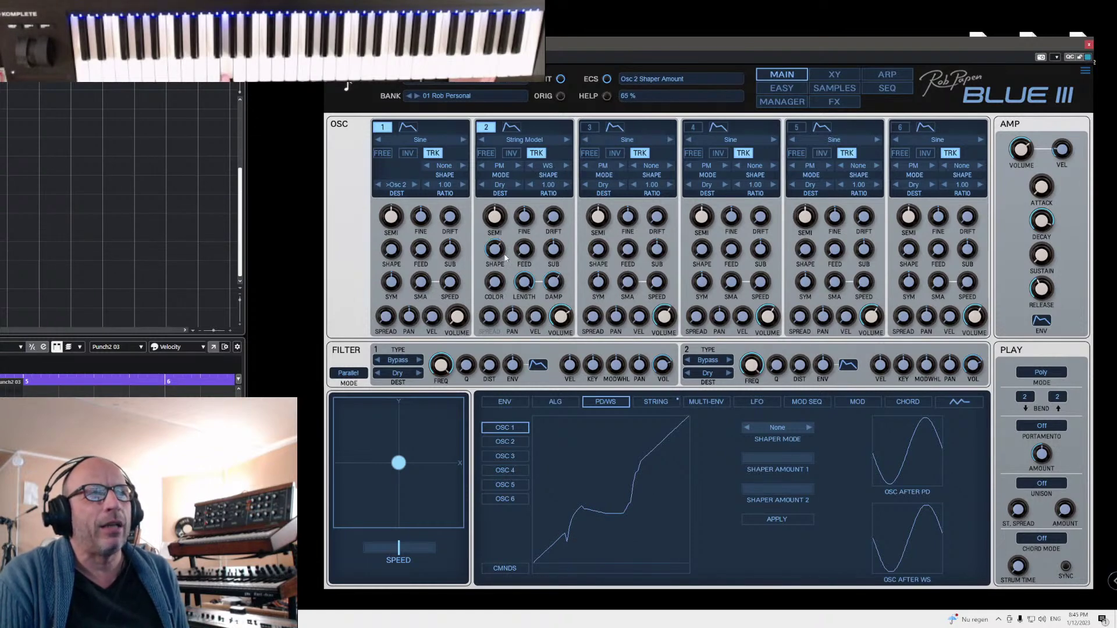
double_click(495, 251)
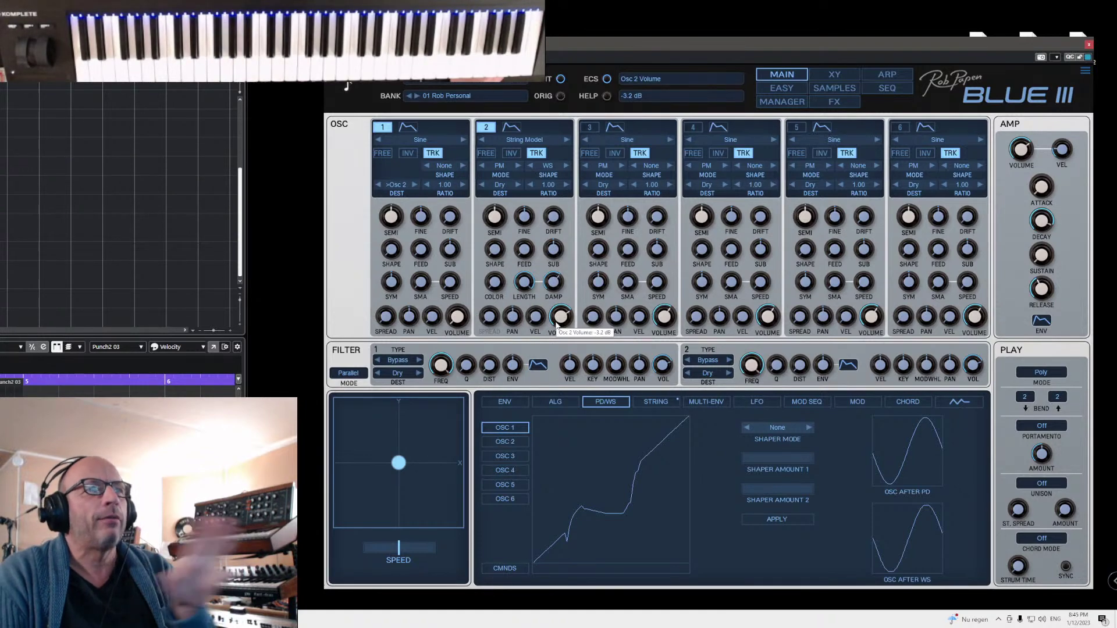
- Load the 07 Arp Bank 03 bank from the manager, and try its presets 009 Howz Chord XY and 011 Maui Sunset Vox
left_click(801, 104)
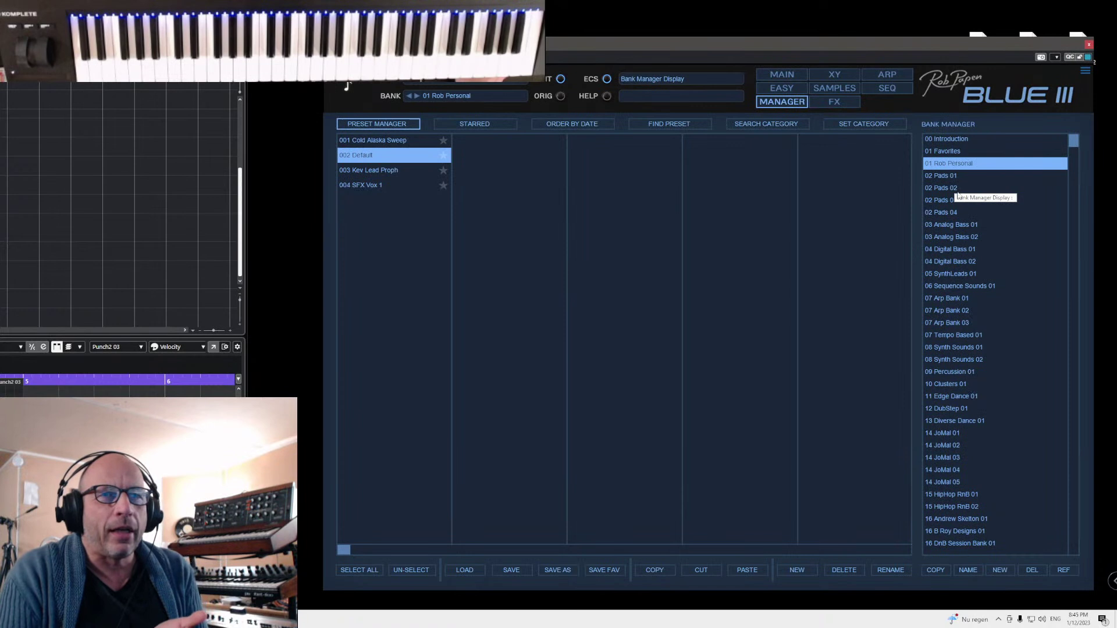
left_click(952, 323)
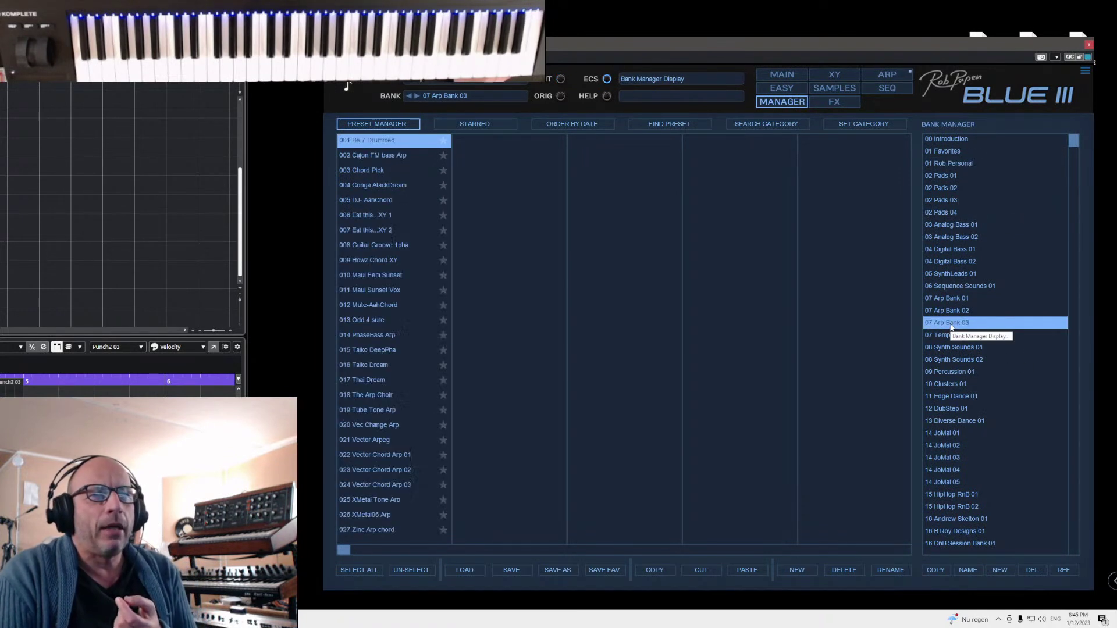
left_click(366, 262)
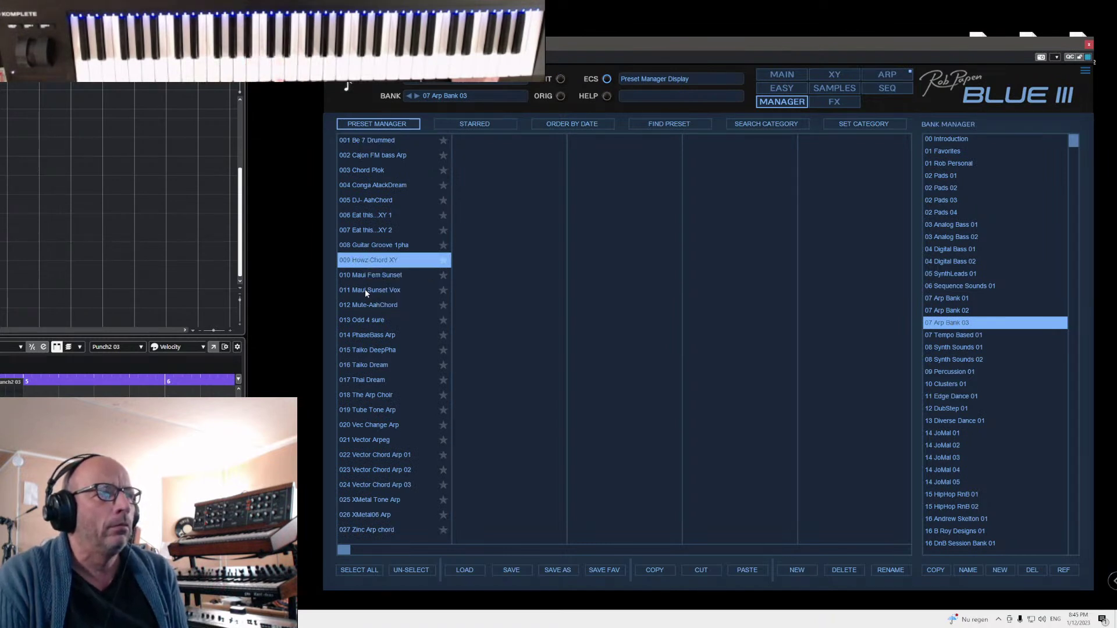
left_click(365, 289)
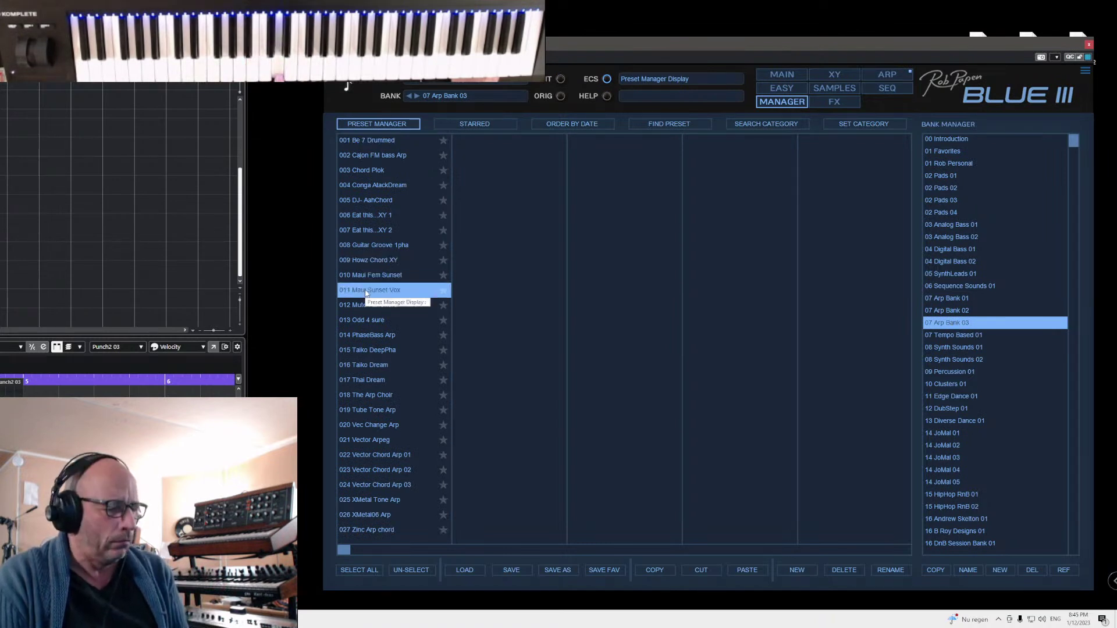
- Turn on oscillator 2 of the loaded preset and set its wave type to 164 String Model
left_click(786, 76)
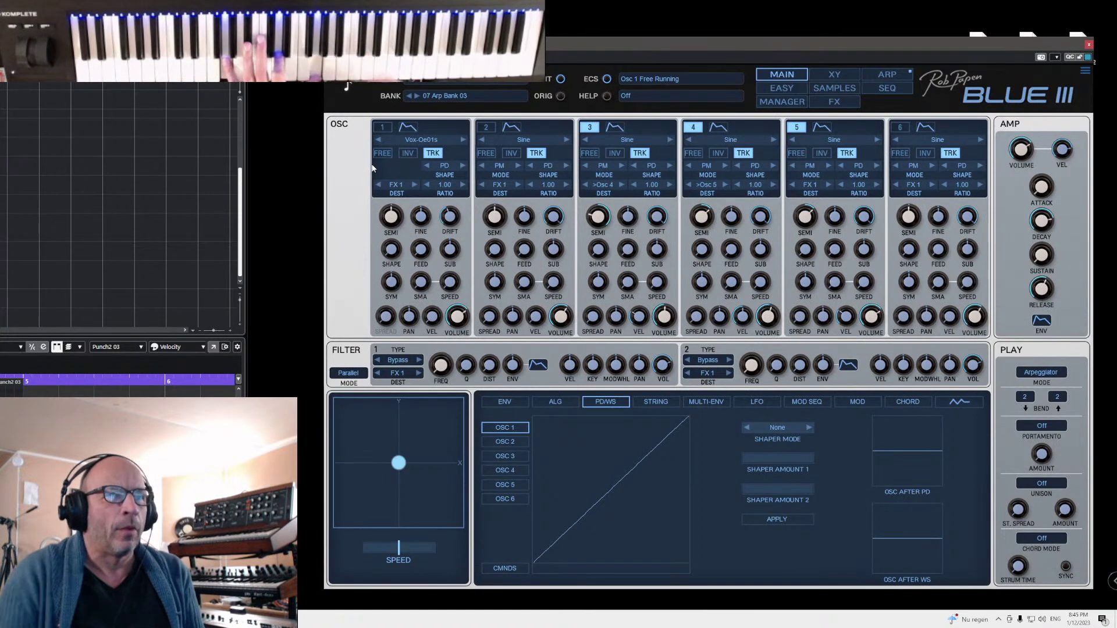
left_click(486, 127)
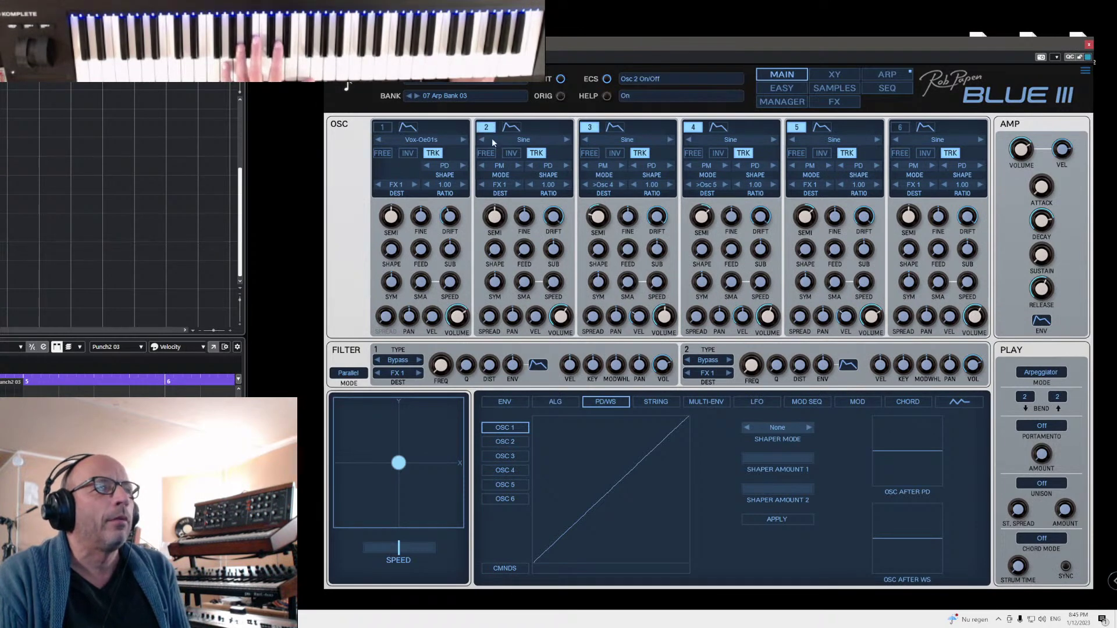
left_click(533, 143)
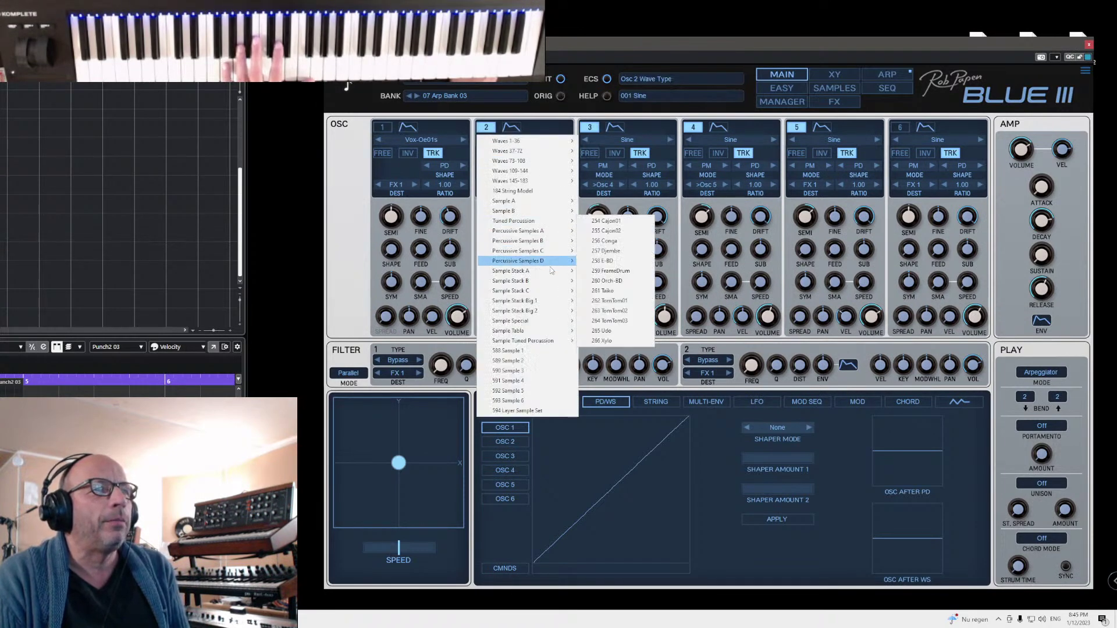
mouse_move(552, 279)
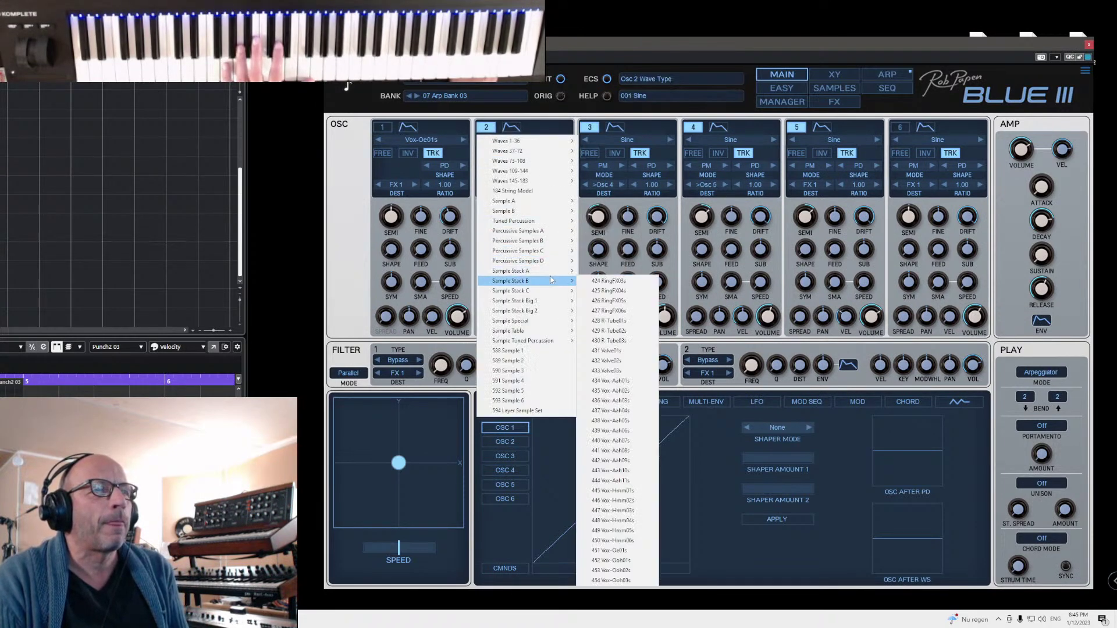
left_click(555, 194)
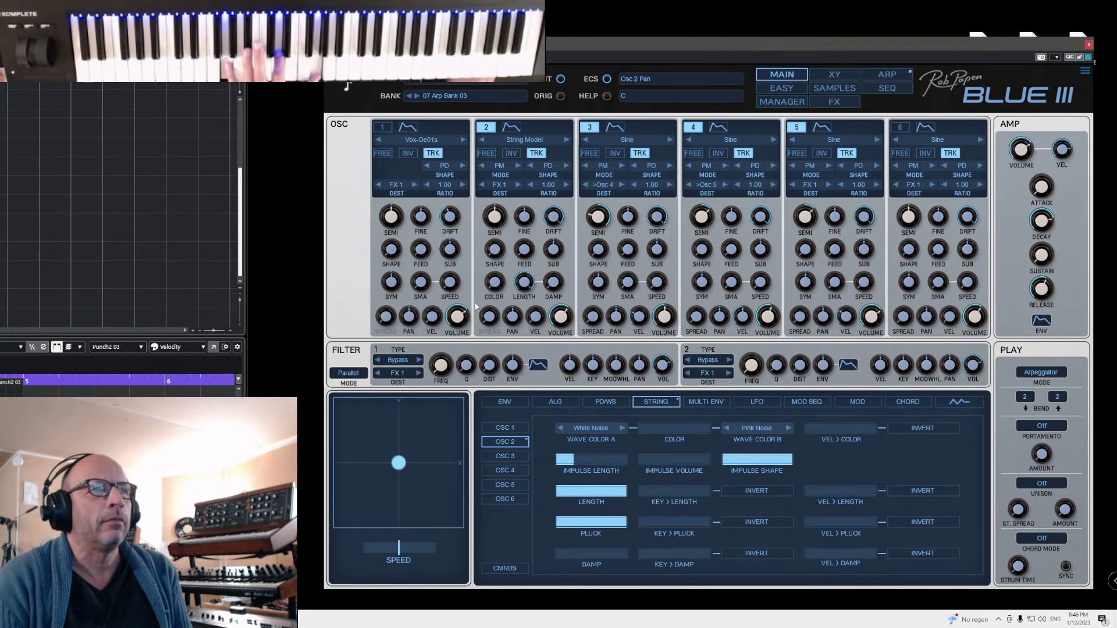
left_click_drag(554, 282, 562, 313)
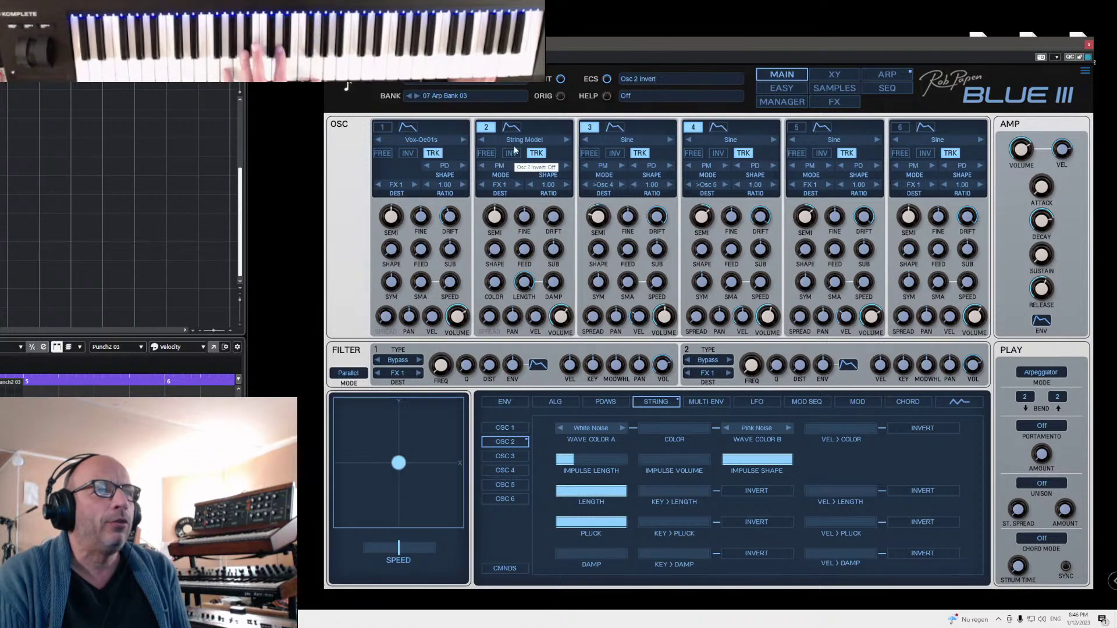
- Route oscillator 2 to Filter 1 and set filter 1's type to 12dB HP Type 1
left_click(505, 186)
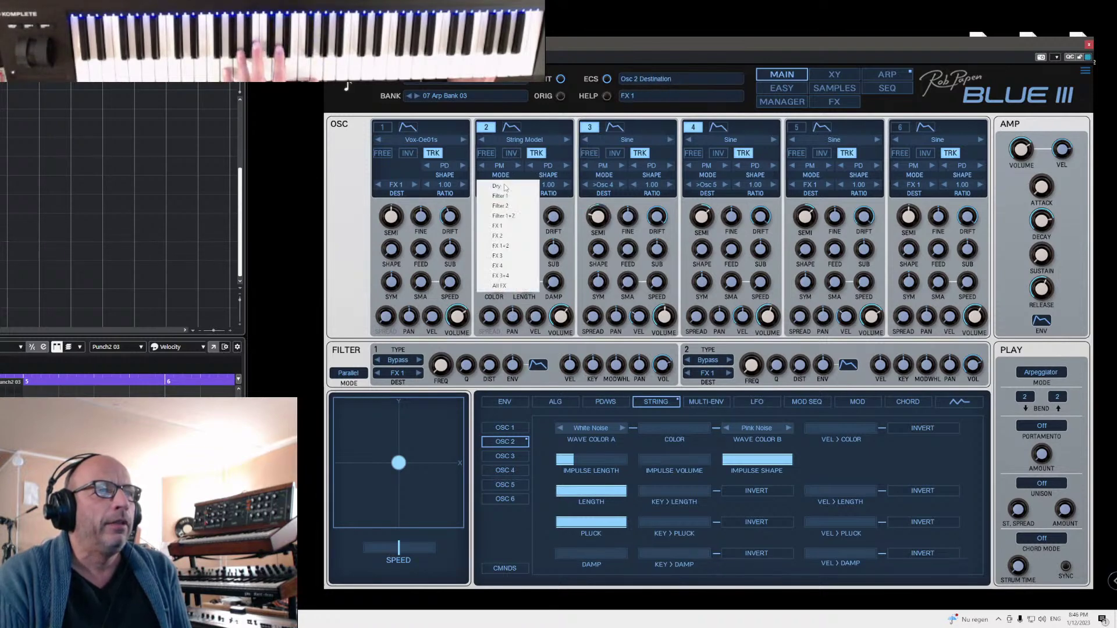
left_click(508, 200)
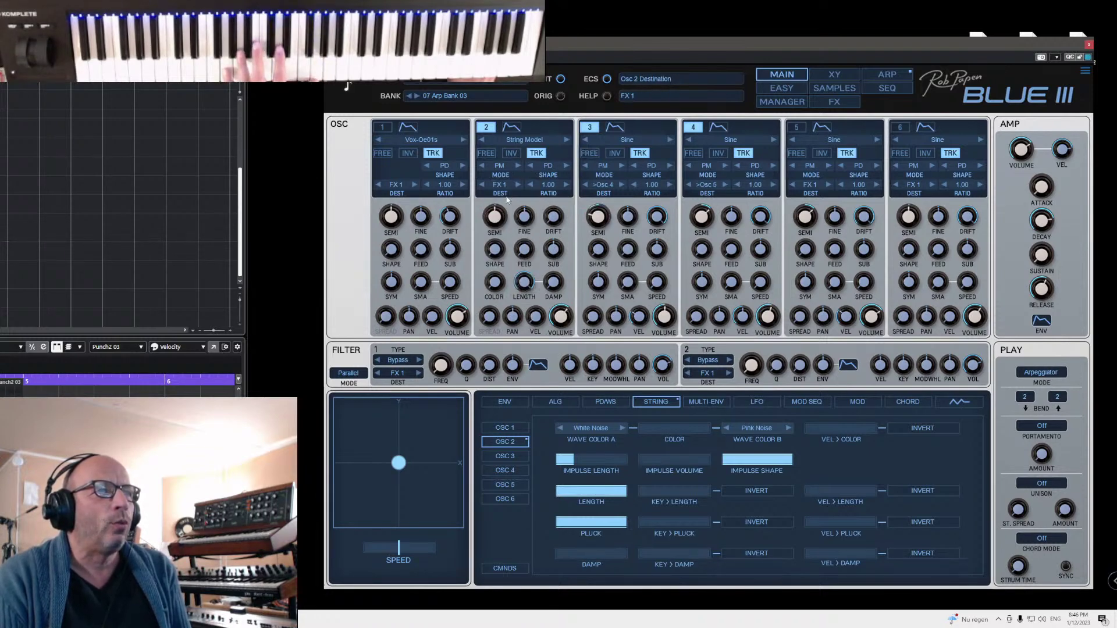
left_click(398, 360)
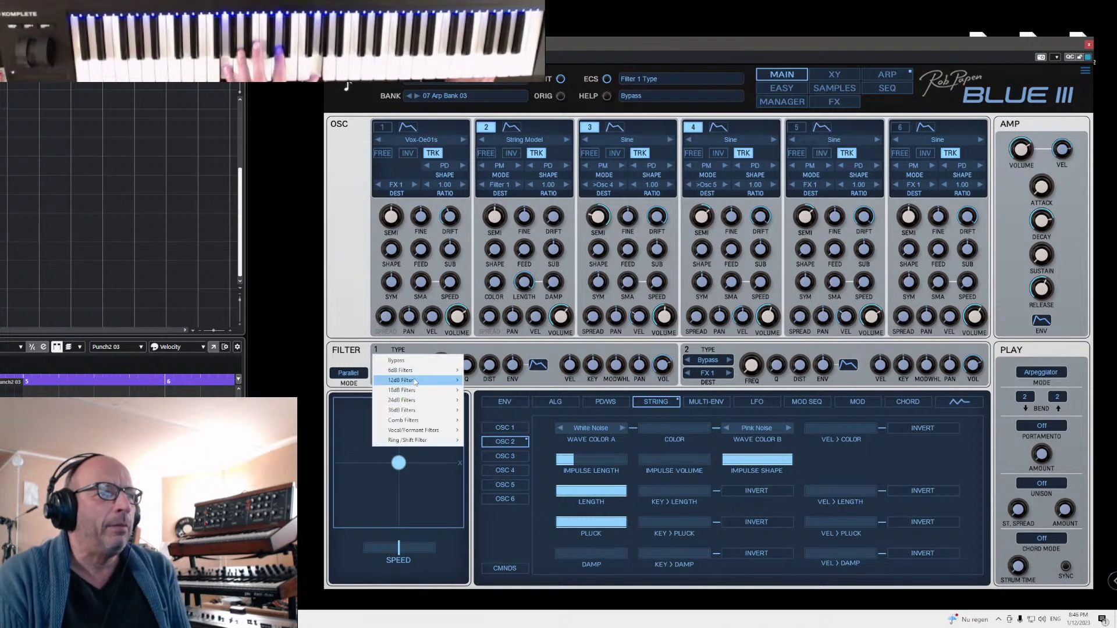
mouse_move(415, 384)
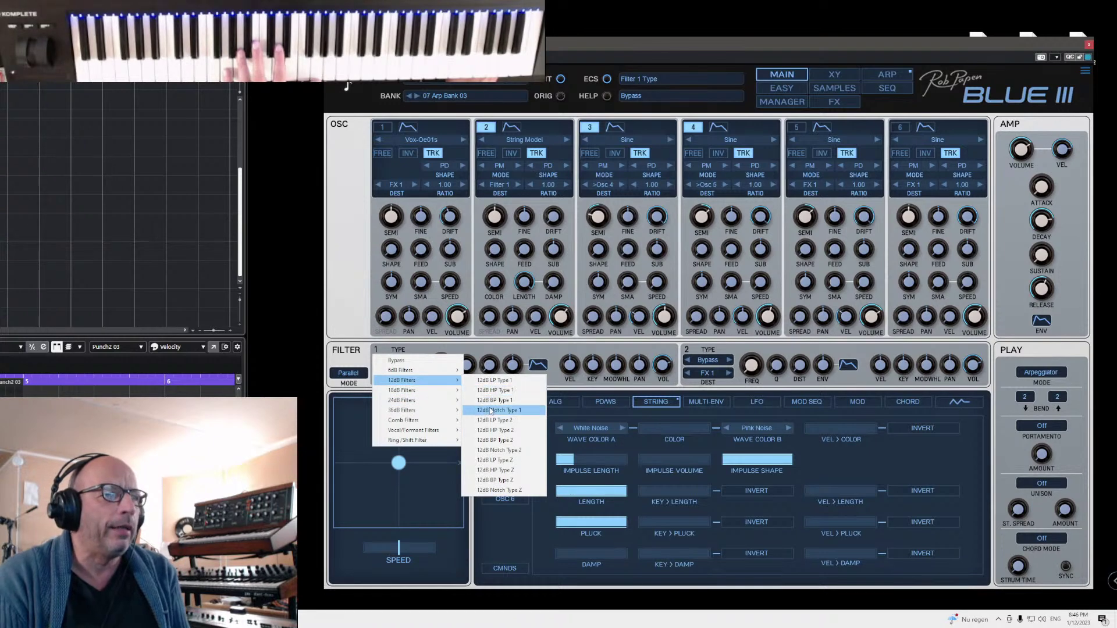
left_click(497, 391)
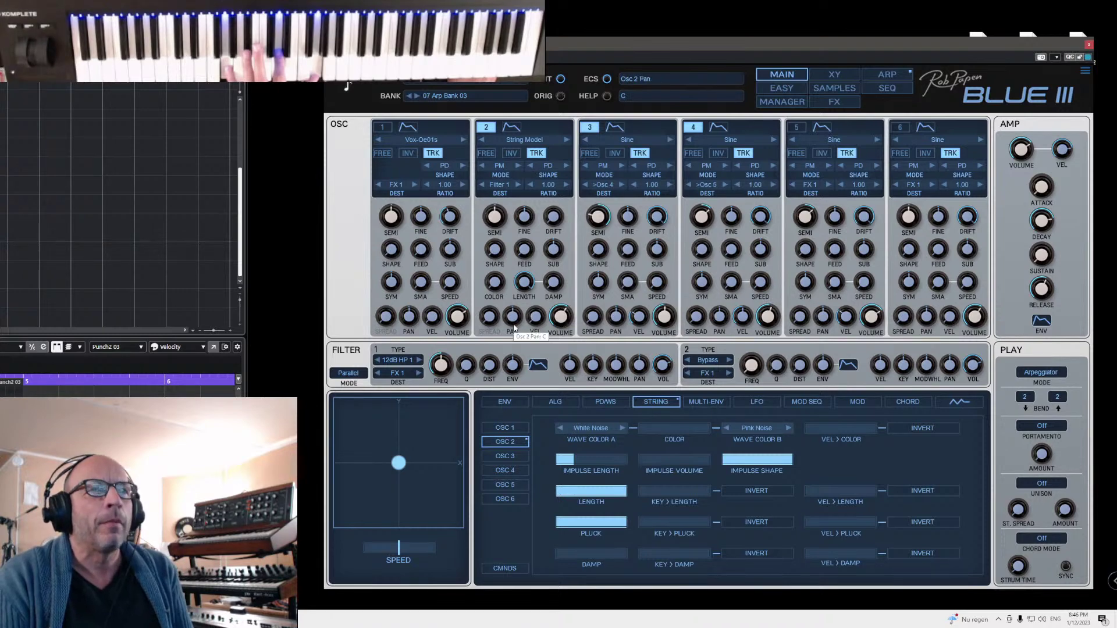
- Turn oscillator 5 on and raise oscillator 2's string damp and velocity-to-damp amounts
left_click(798, 129)
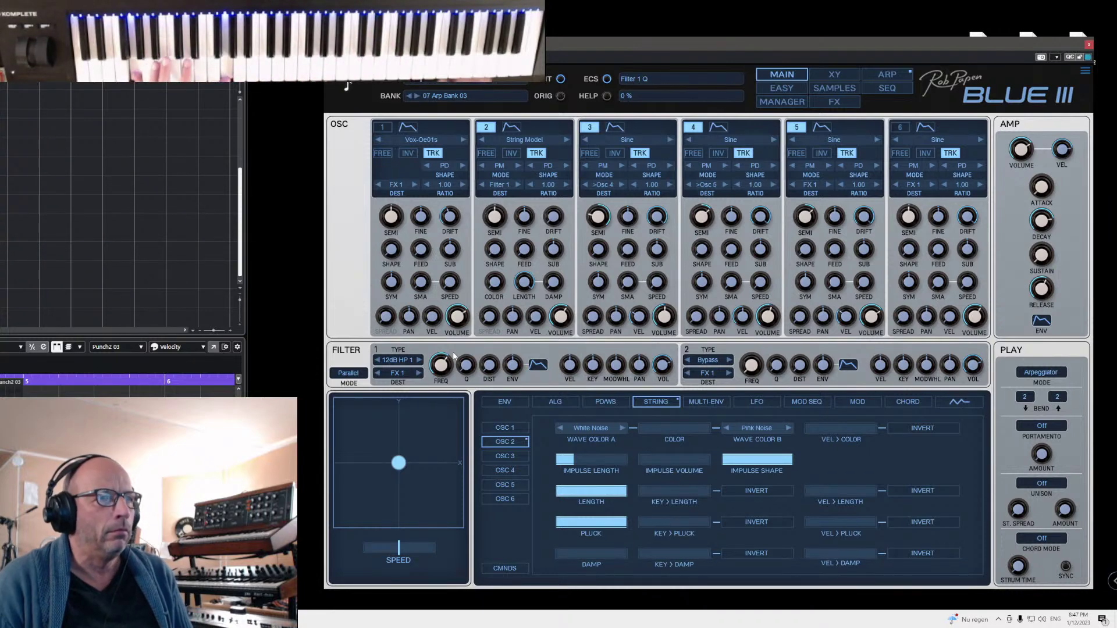
left_click(573, 557)
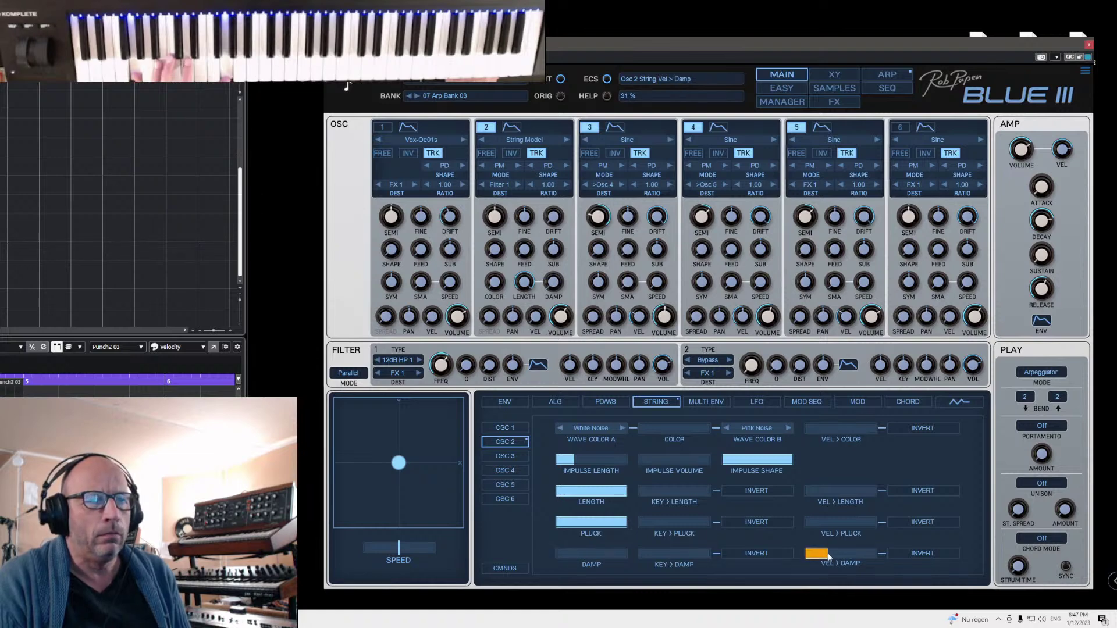
left_click_drag(582, 554, 573, 553)
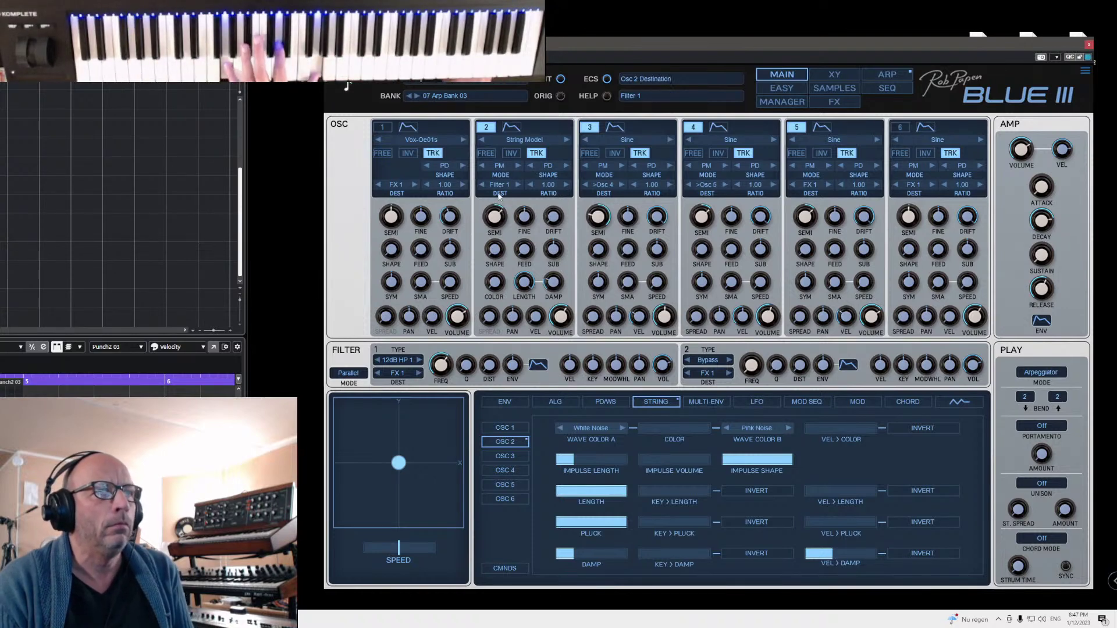
- Reset oscillator 2's semitone tuning and lower oscillator 4's semitone tuning
double_click(499, 217)
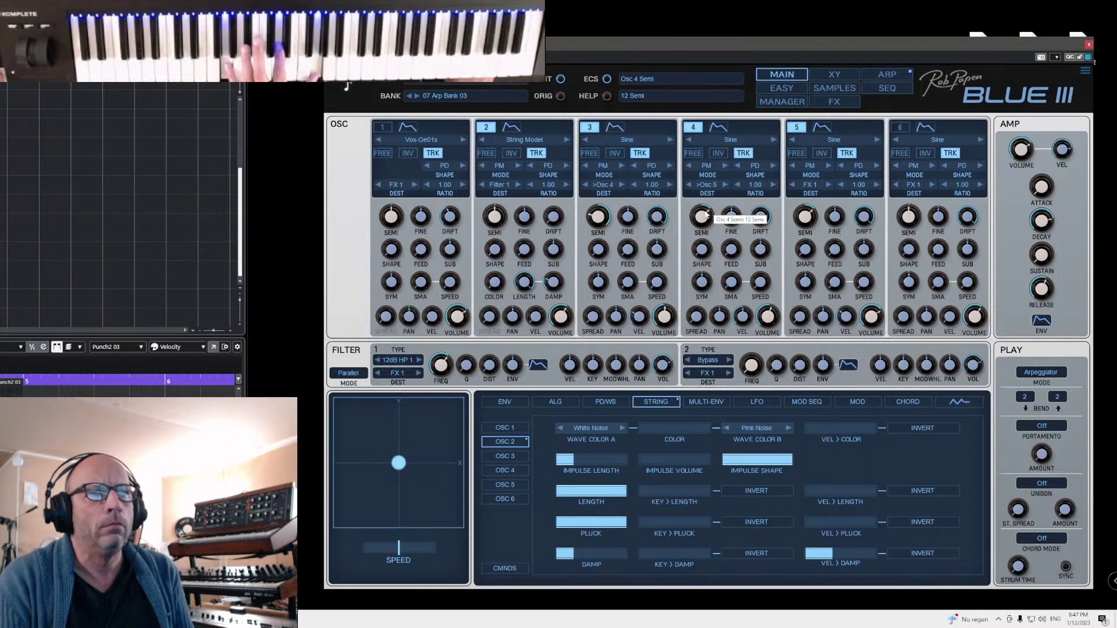
left_click_drag(705, 217, 708, 226)
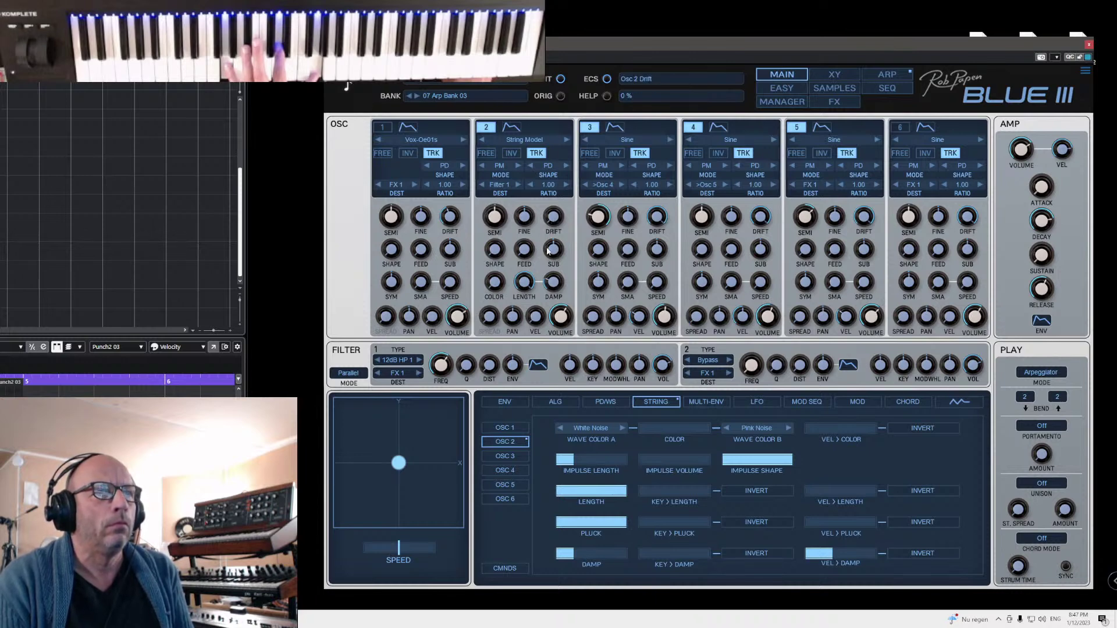
- Assign Free LFO 1 to Osc 2 Fine in modulation slot 3 with an amount of 16.0%
left_click(750, 401)
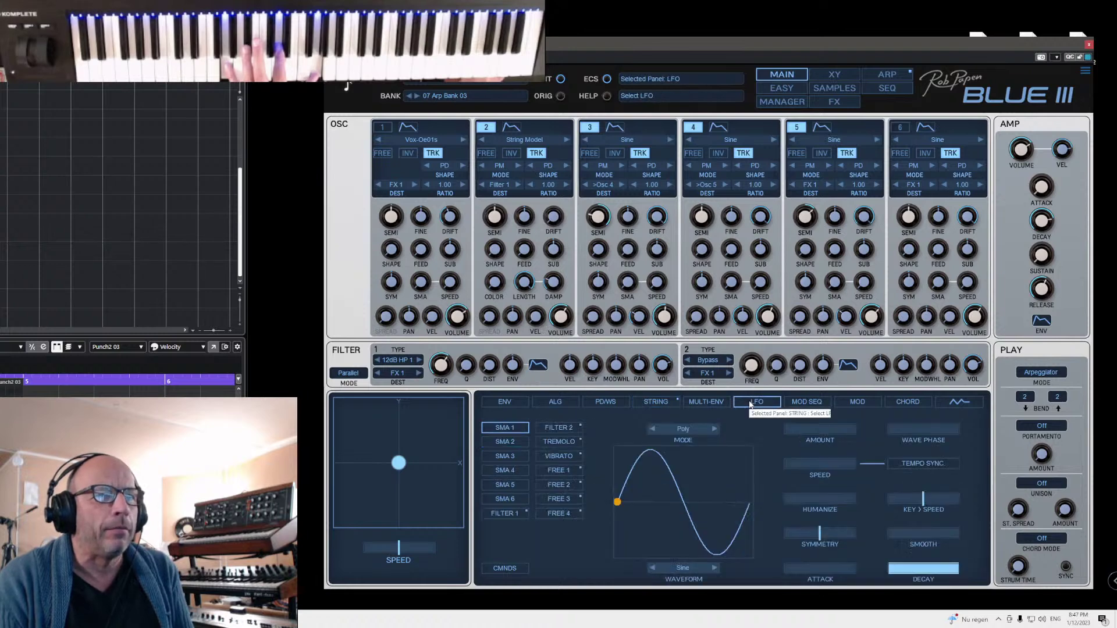
left_click(858, 402)
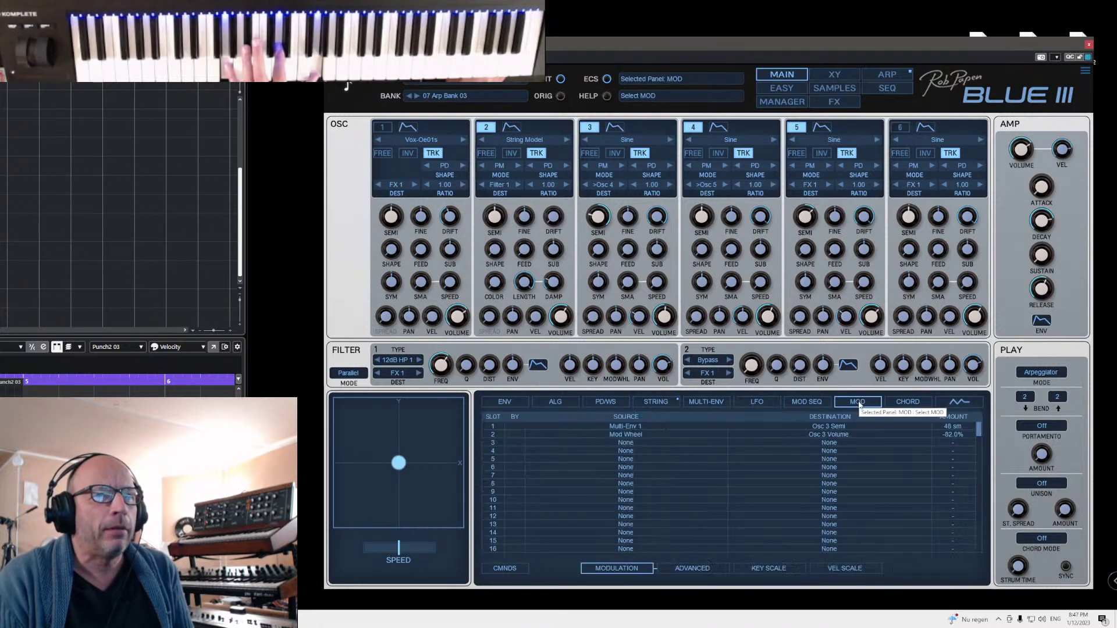
left_click(625, 443)
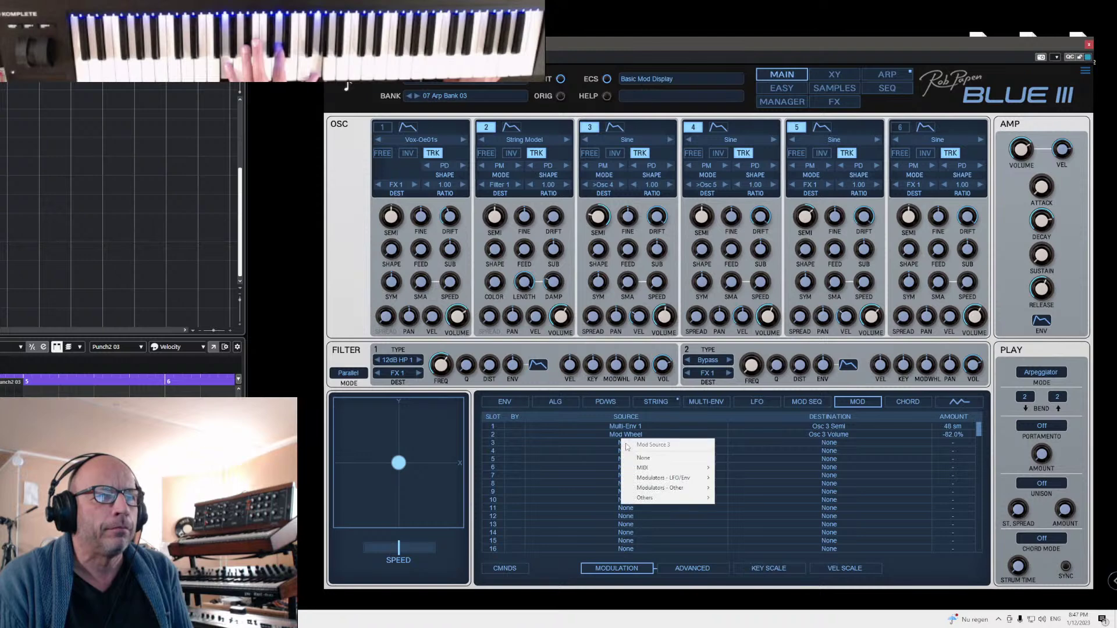
mouse_move(674, 472)
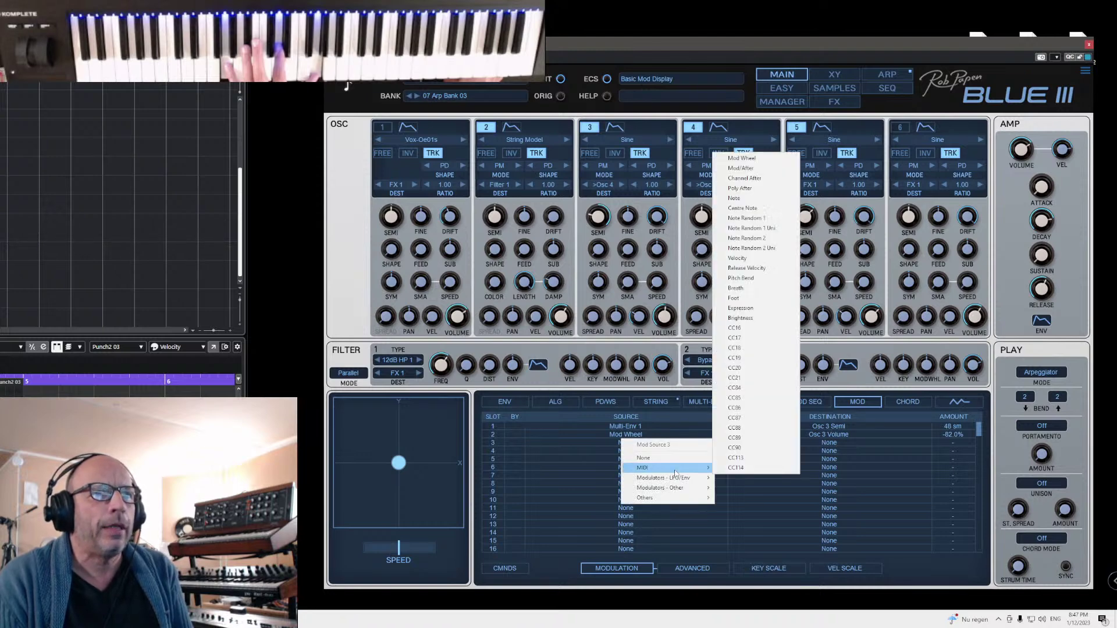
mouse_move(682, 499)
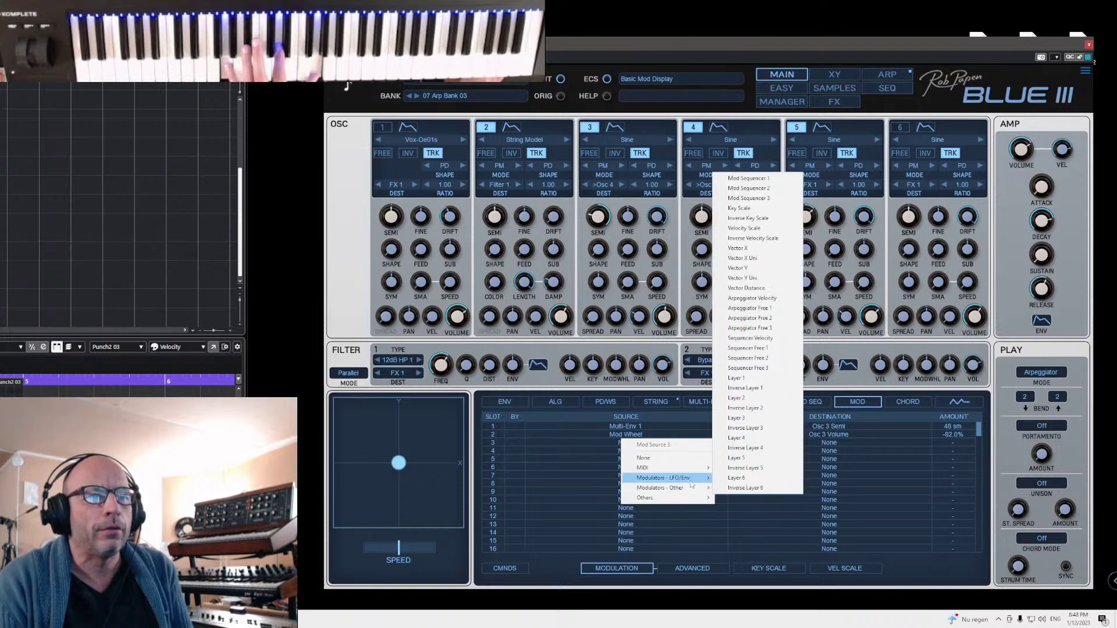
left_click(749, 410)
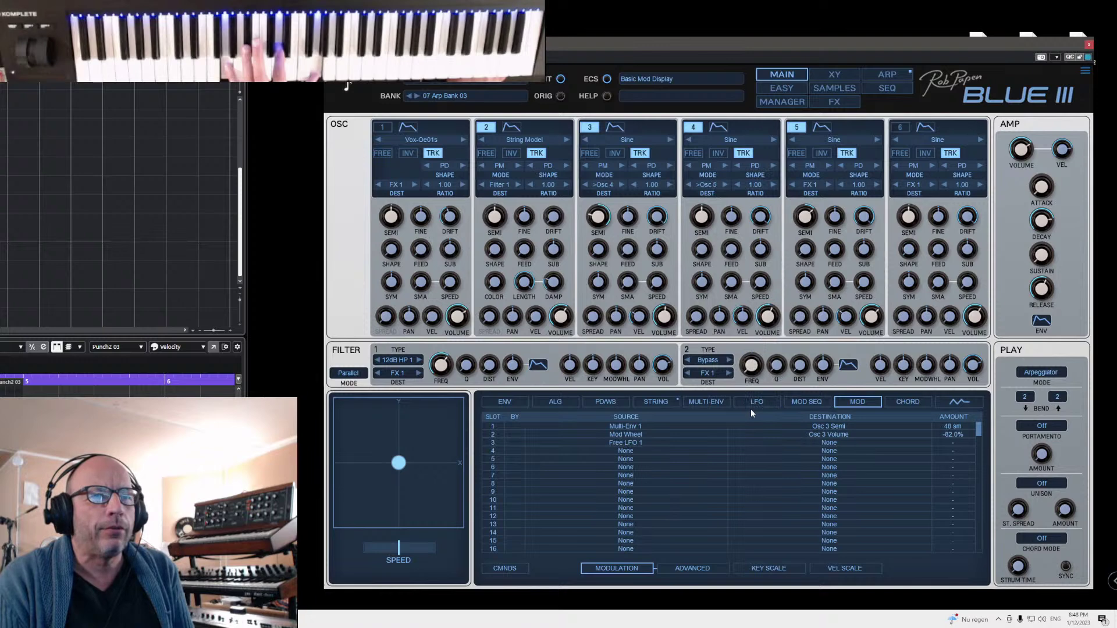
left_click(830, 444)
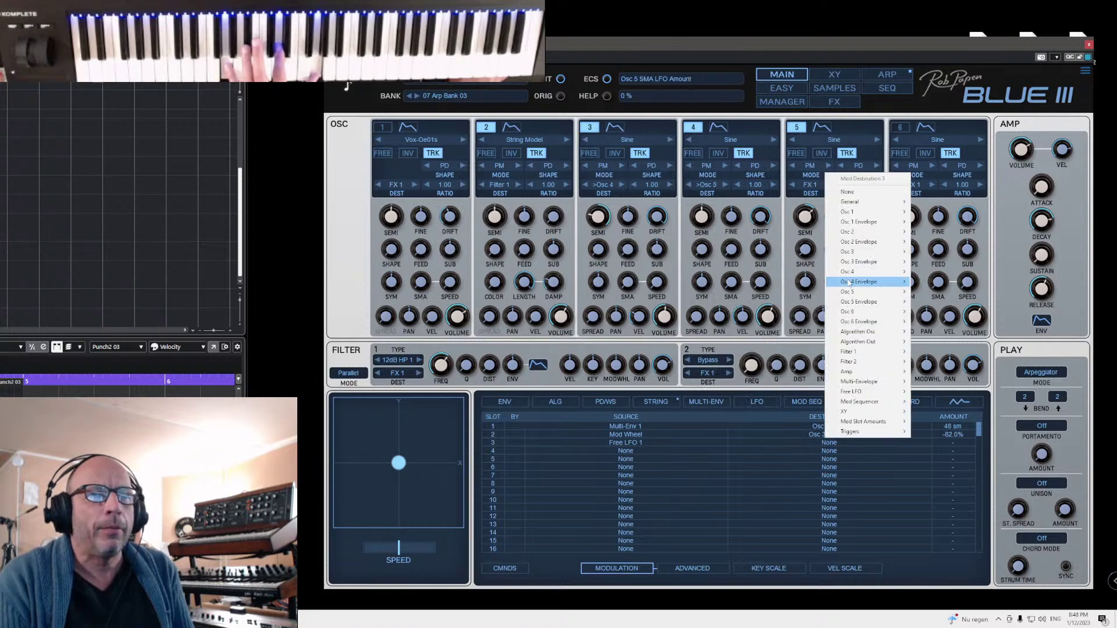
mouse_move(863, 235)
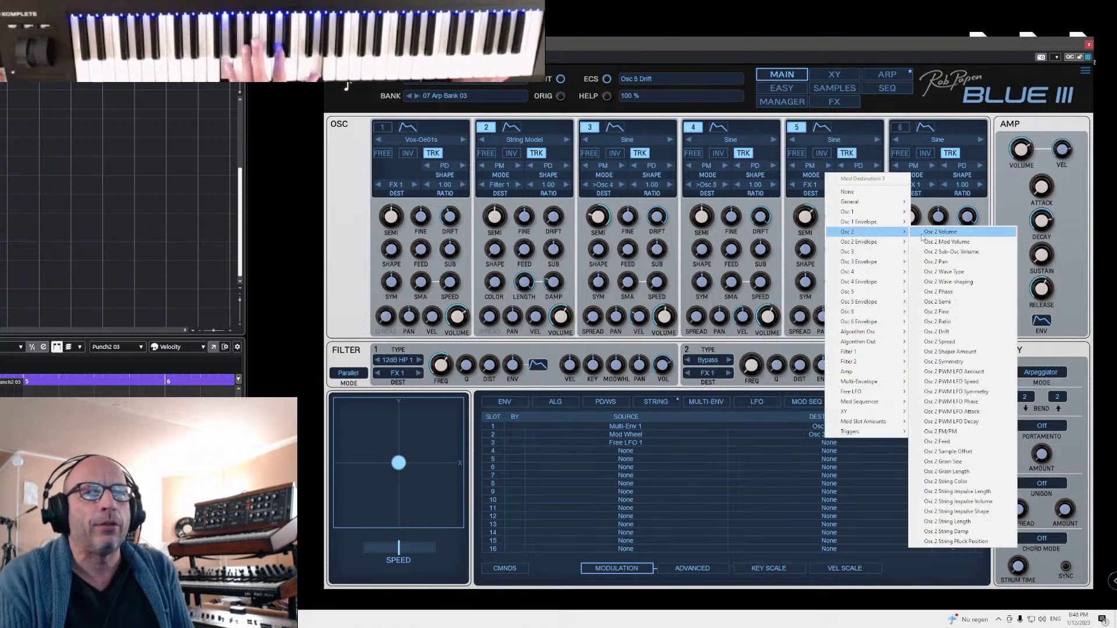
left_click(954, 313)
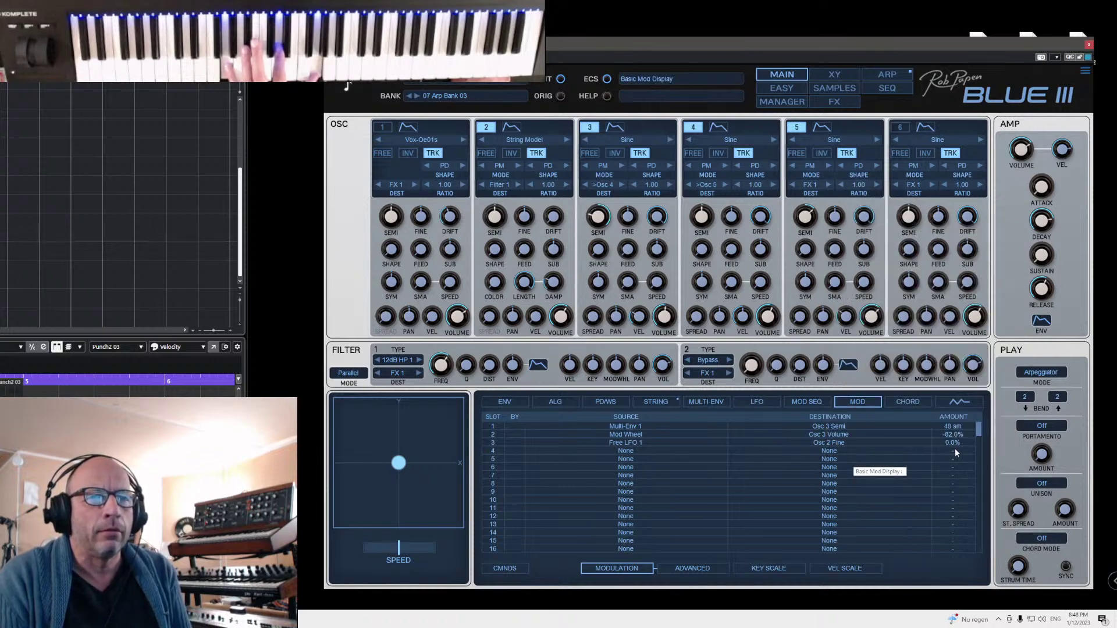
left_click_drag(947, 442, 924, 446)
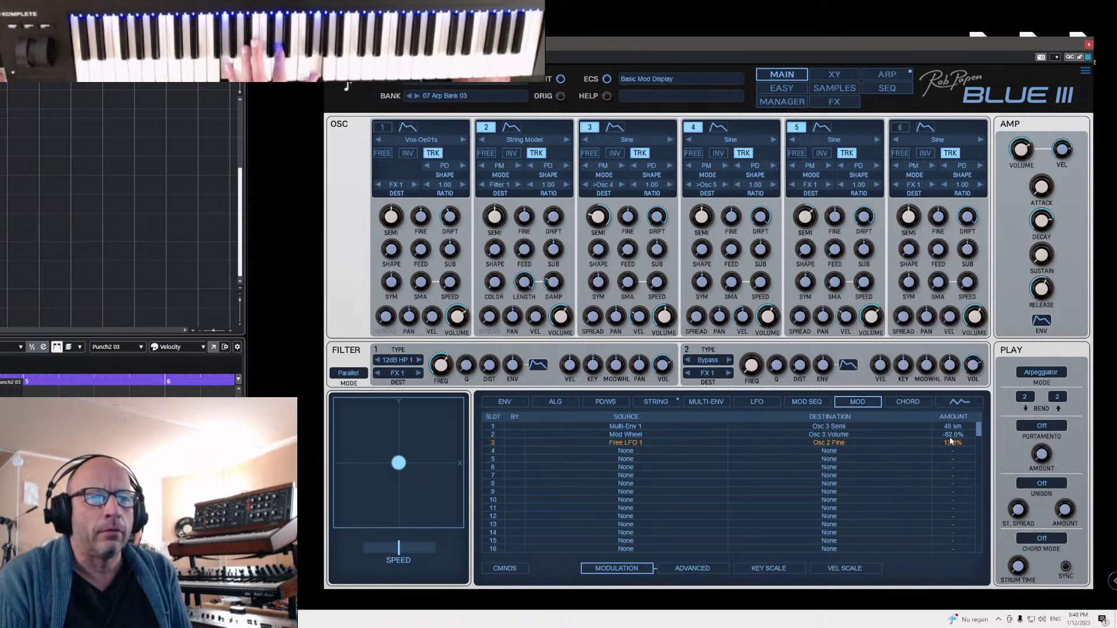
- Raise the Free 1 LFO's speed to about four fifths of its range
left_click(756, 405)
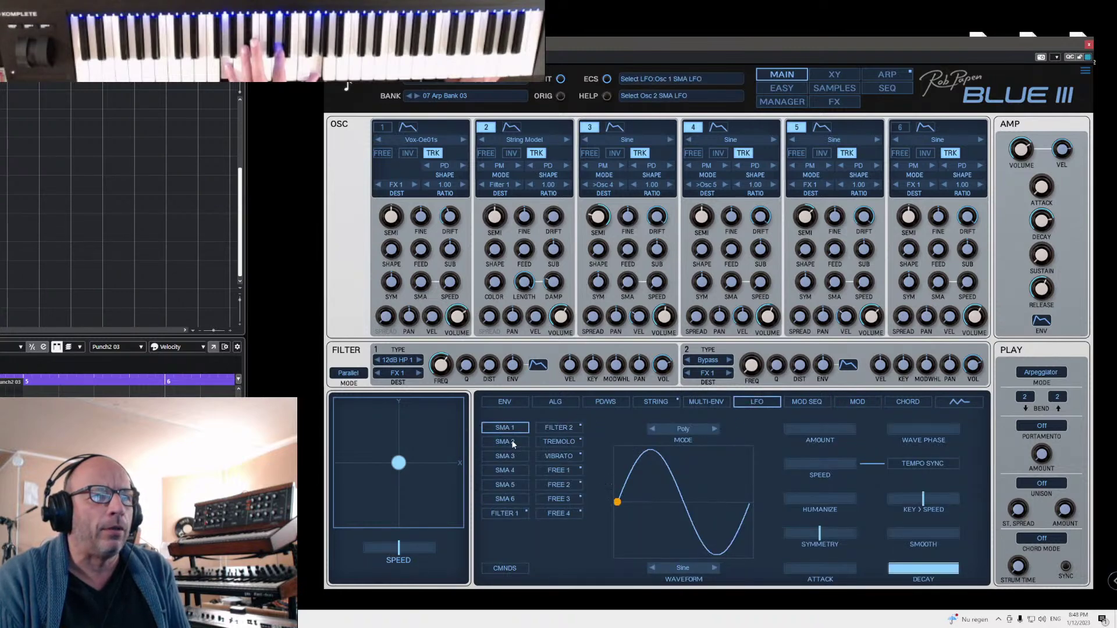
left_click(553, 471)
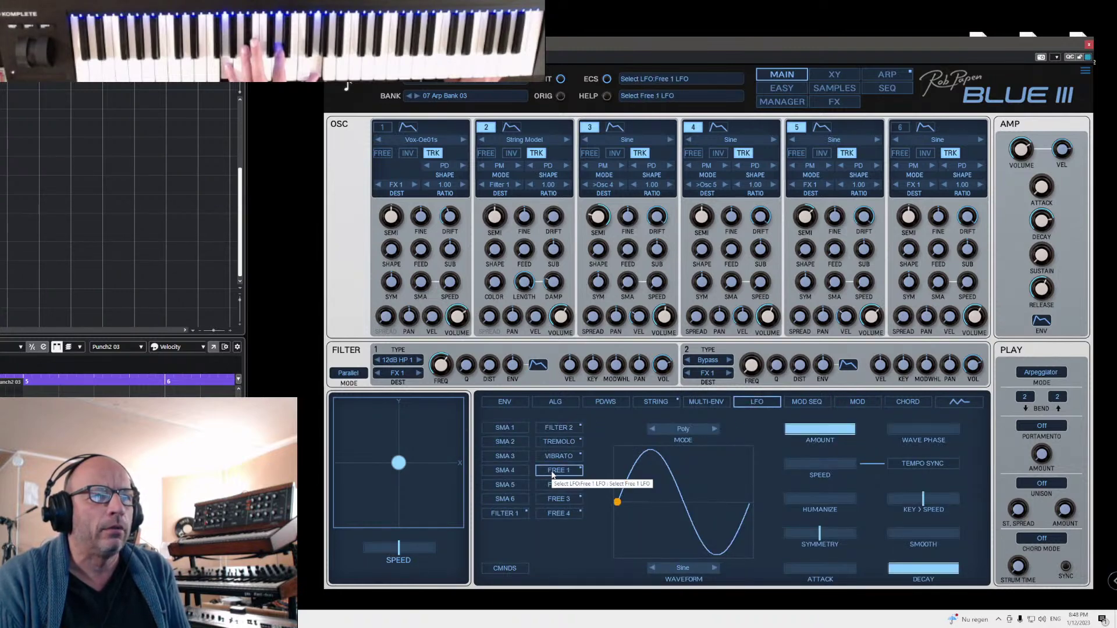
left_click_drag(626, 502, 723, 491)
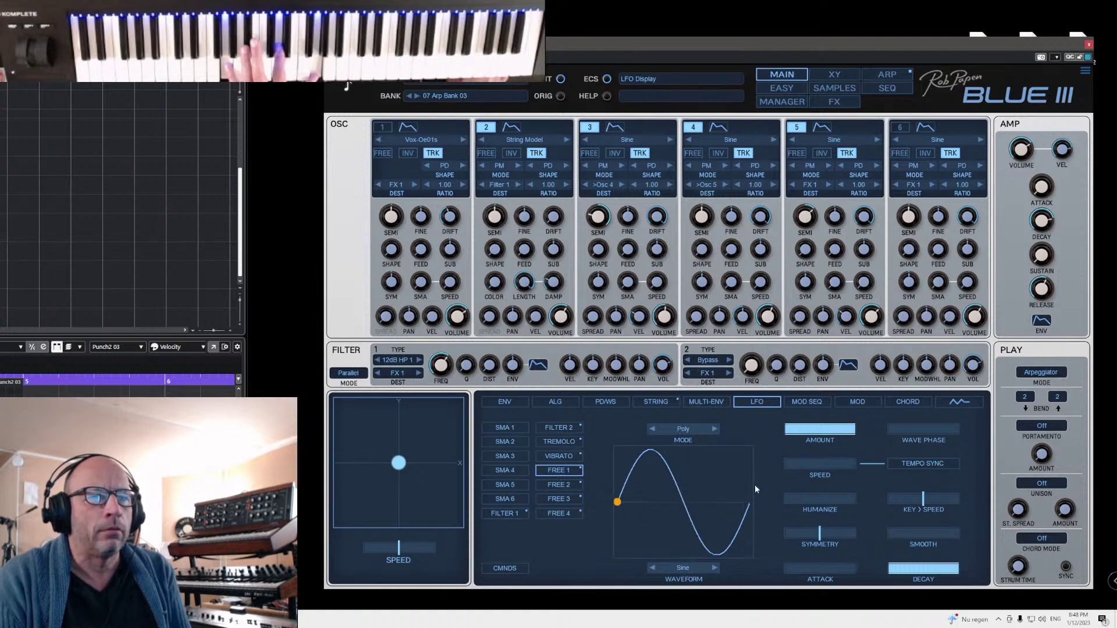
left_click(814, 466)
mouse_move(833, 470)
left_mouse_down()
mouse_move(851, 470)
mouse_move(840, 467)
left_mouse_up()
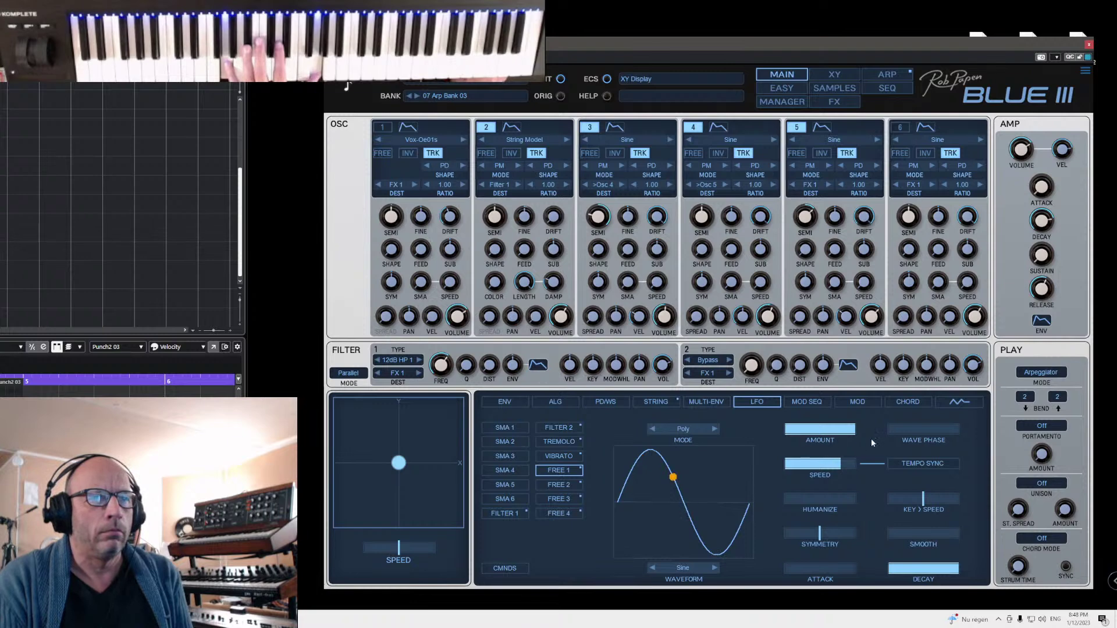
- Set modulation slot 3's amount to 8.0% and compare the sound with oscillator 2 off and on
left_click(849, 401)
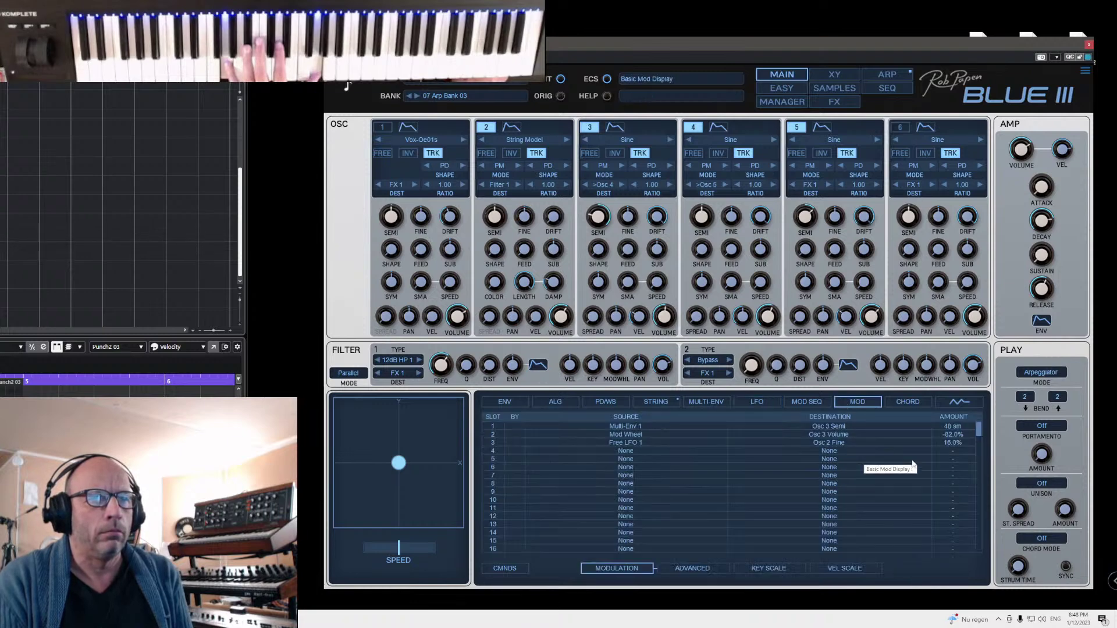
left_click_drag(950, 443, 948, 448)
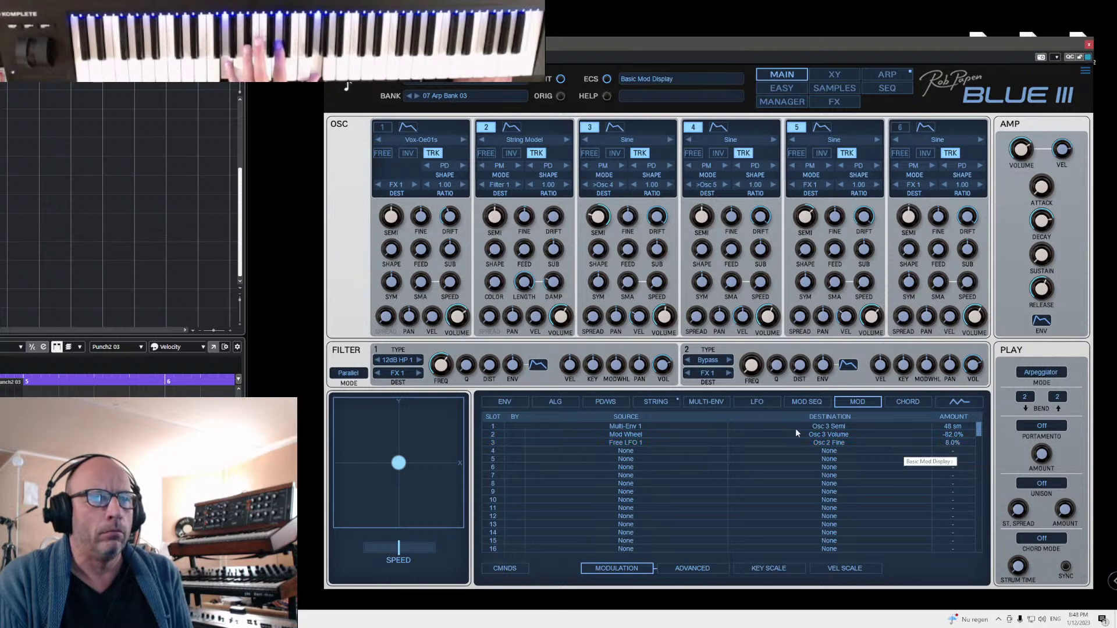
left_click(486, 128)
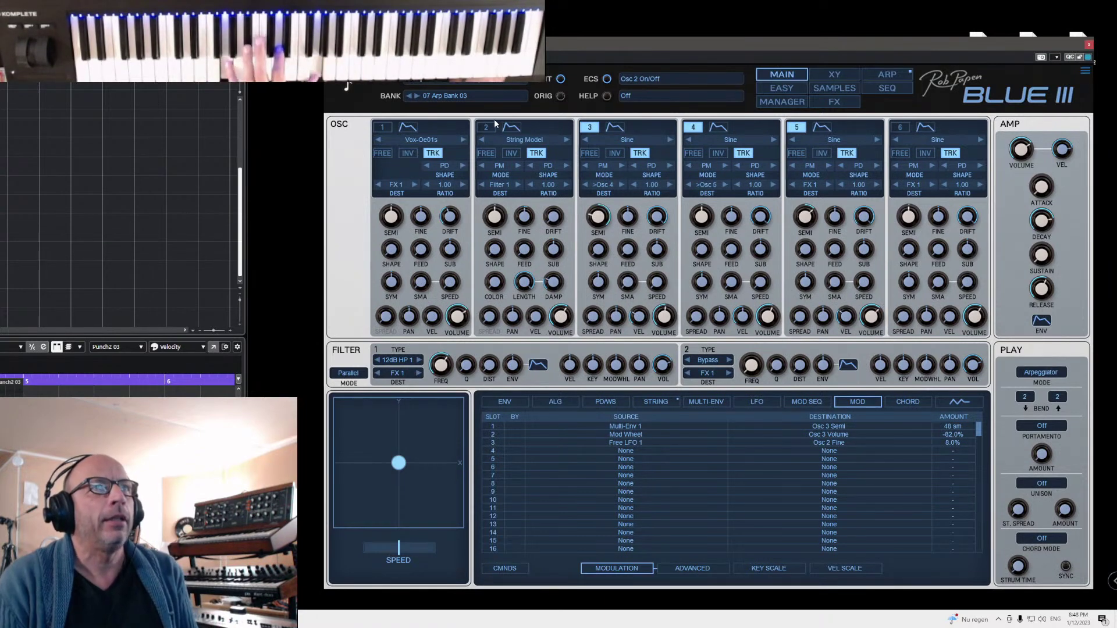
left_click(486, 128)
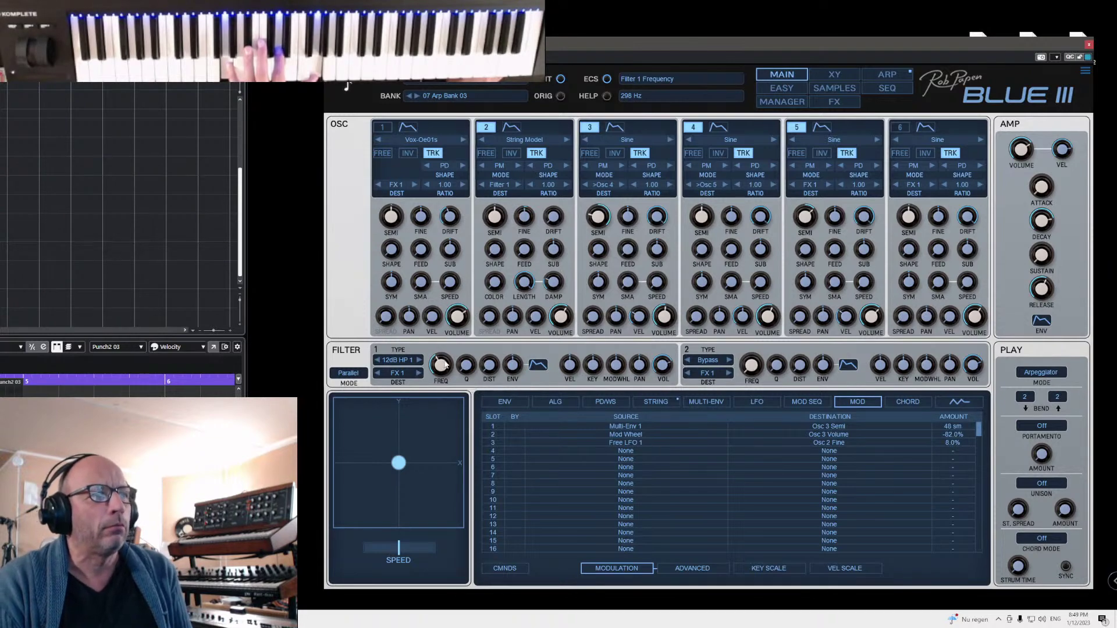
- Change filter 1's type to 12dB Notch Type 2
left_click(398, 360)
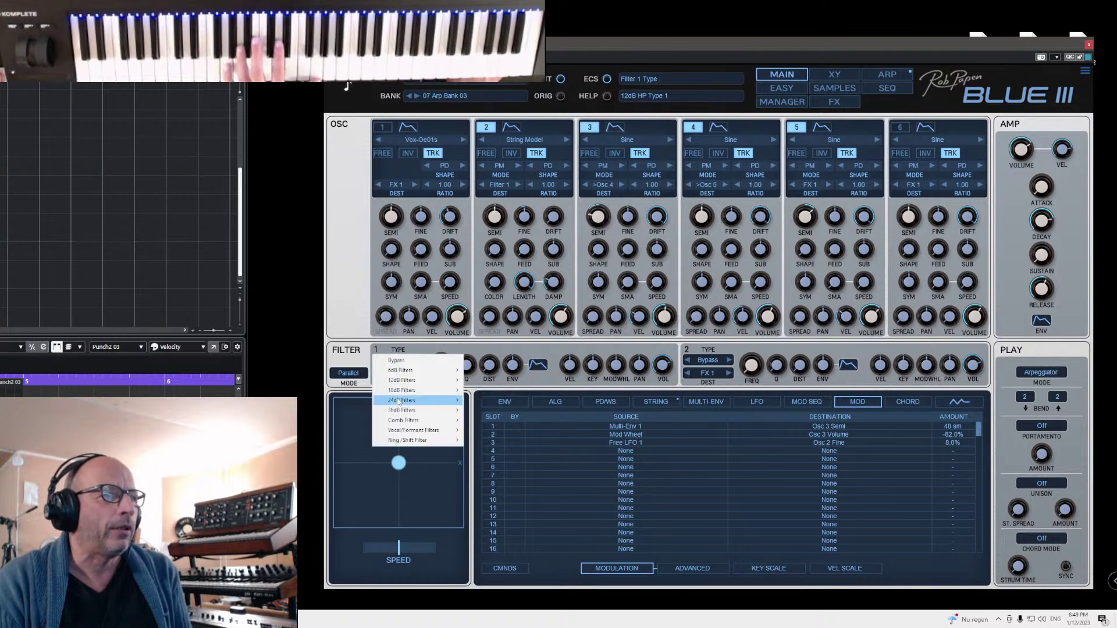
mouse_move(399, 401)
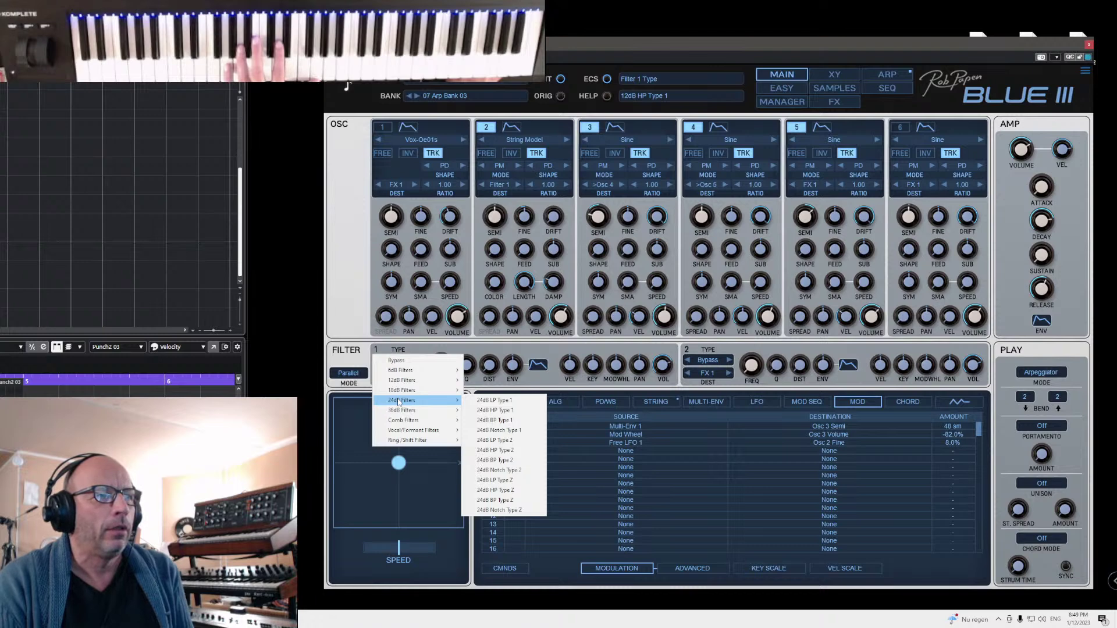
mouse_move(401, 379)
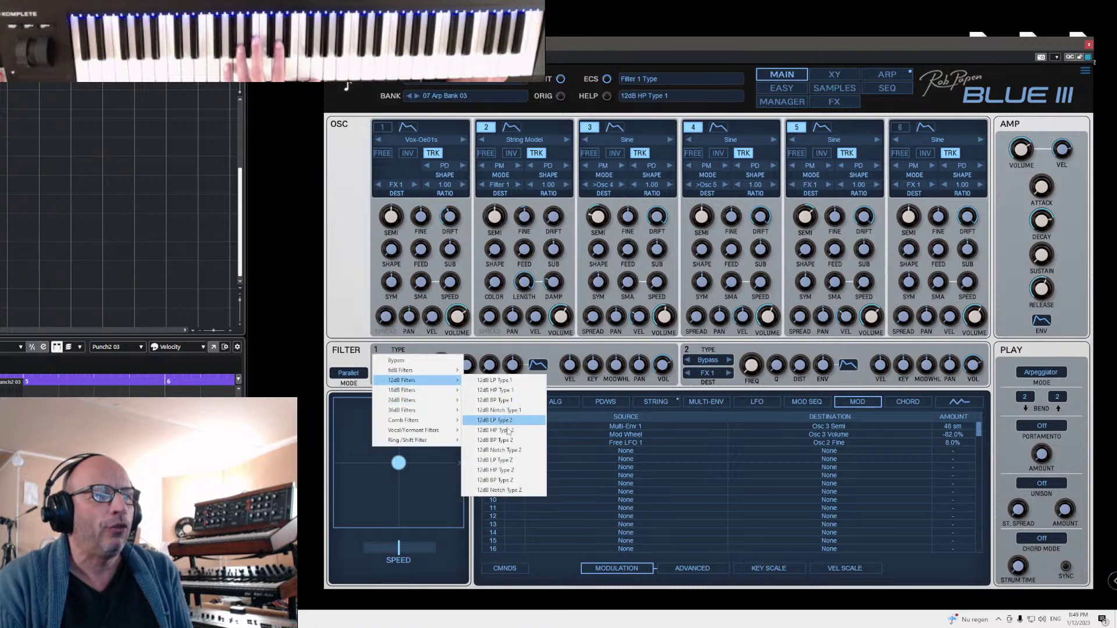
left_click(507, 451)
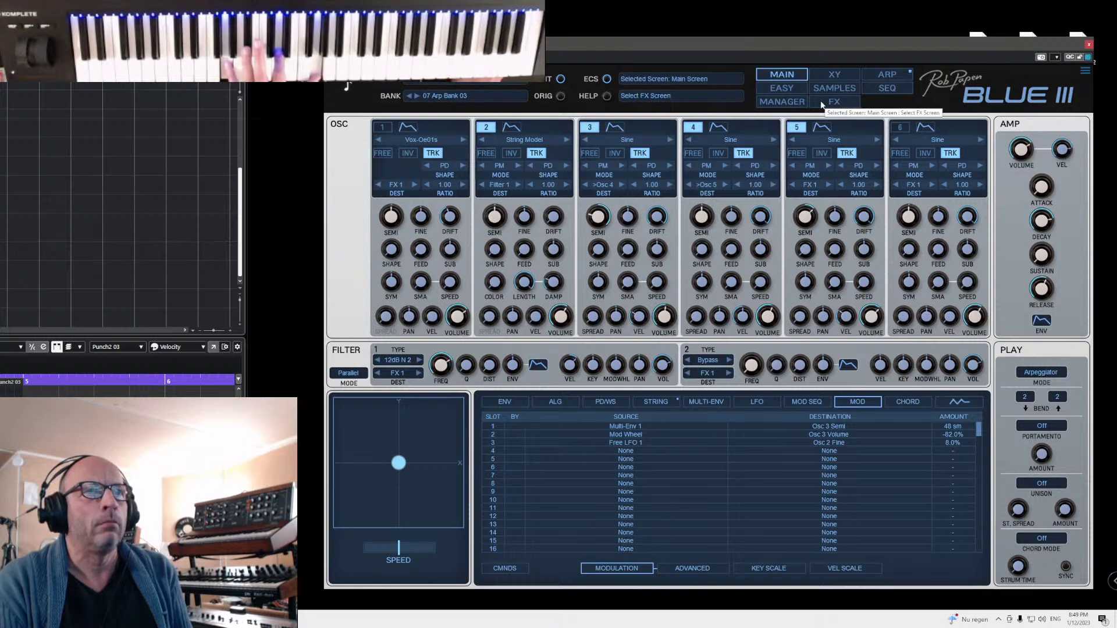
- Switch off the slide on all 16 arpeggiator steps
left_click(886, 75)
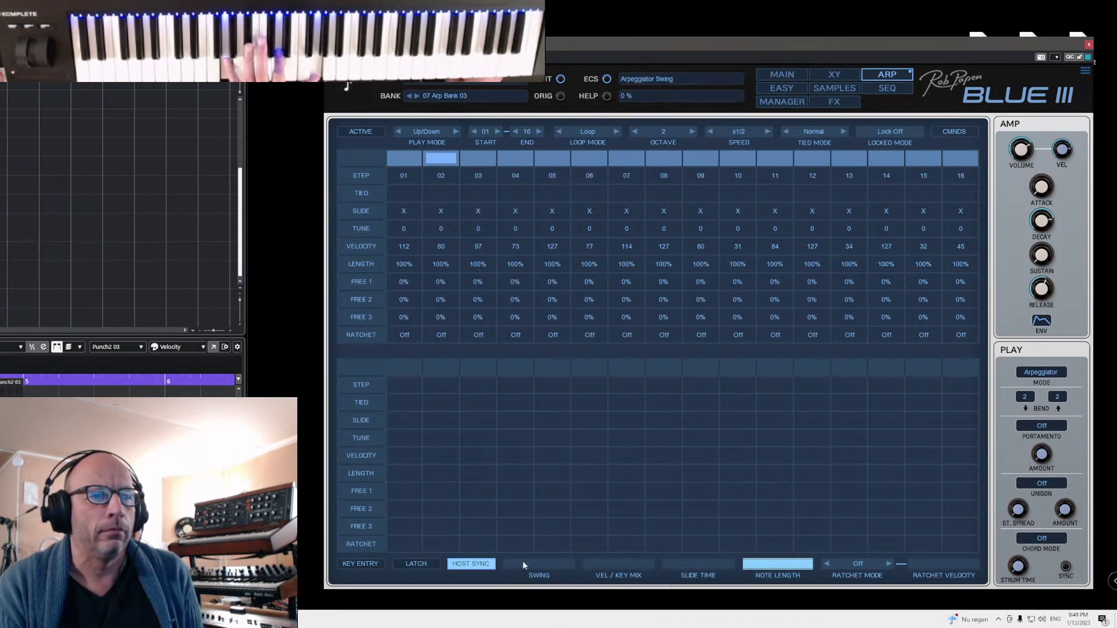
mouse_move(667, 572)
left_mouse_down()
mouse_move(703, 571)
mouse_move(662, 571)
left_mouse_up()
left_click(405, 212)
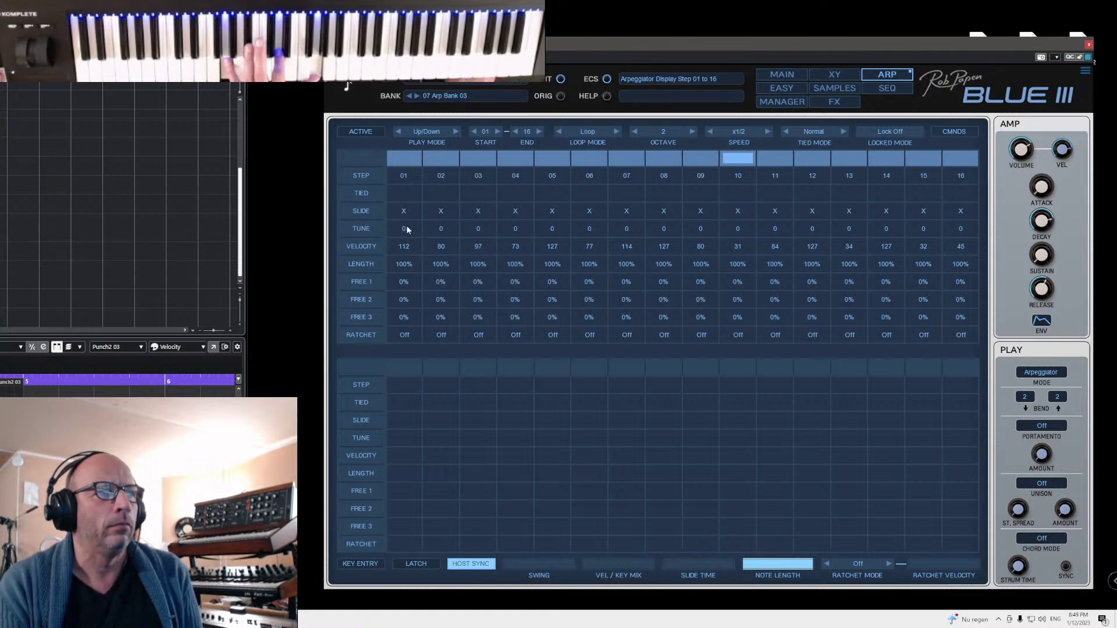
left_click(478, 211)
left_click(441, 211)
left_click(516, 211)
left_click(553, 211)
left_click(600, 213)
left_click(627, 212)
left_click(666, 212)
left_click(713, 214)
left_click(737, 213)
left_click(775, 213)
left_click(813, 213)
left_click(849, 213)
left_click(886, 213)
left_click(923, 213)
left_click(960, 213)
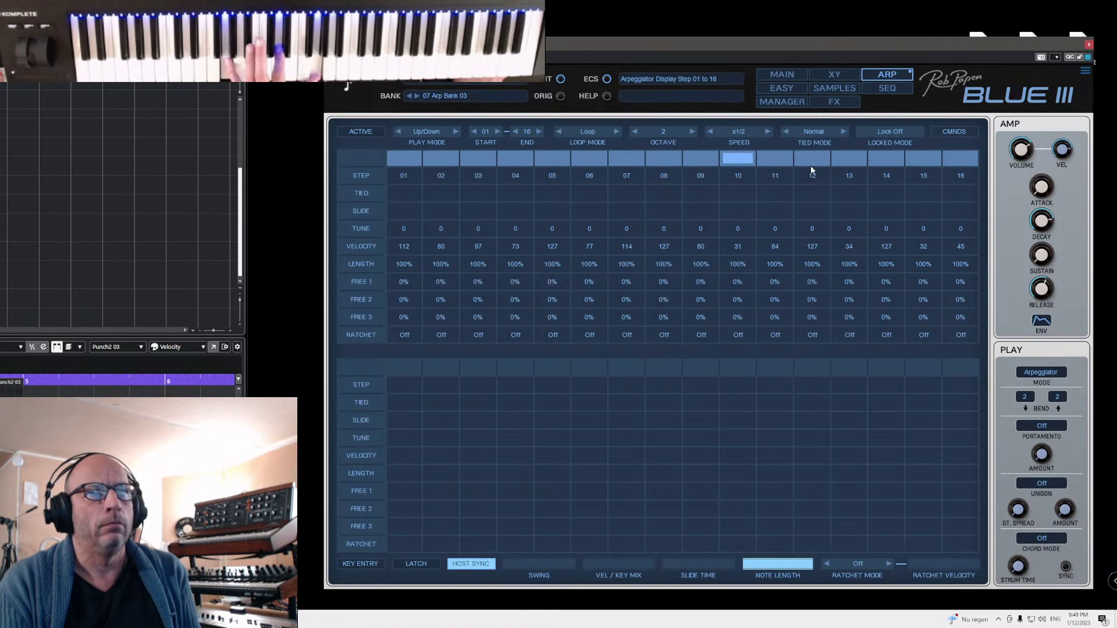
mouse_move(1062, 152)
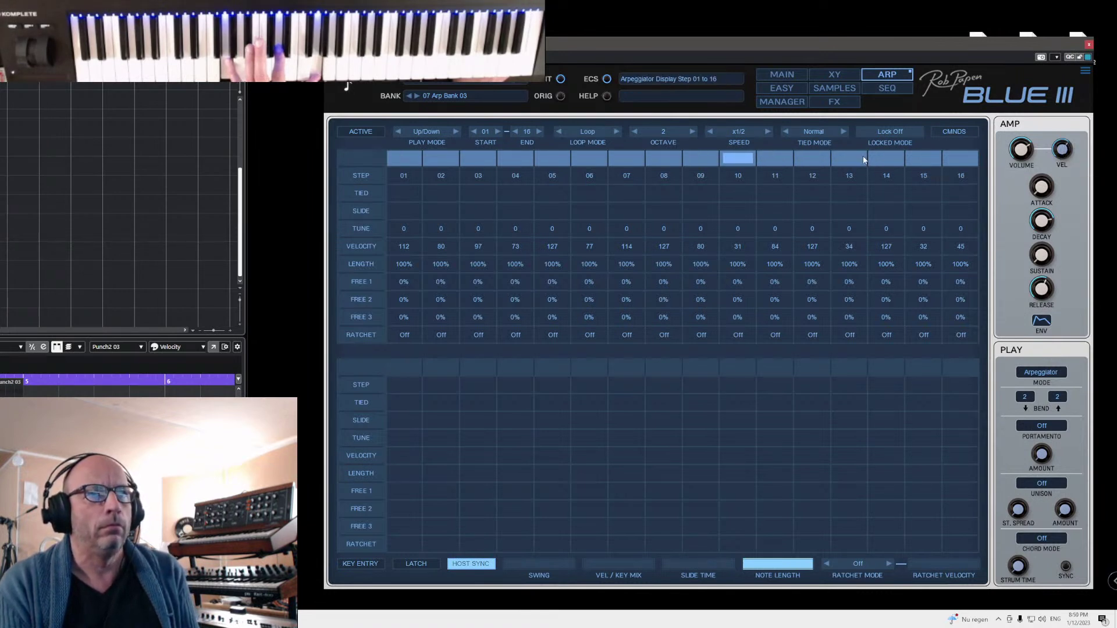
left_click(782, 76)
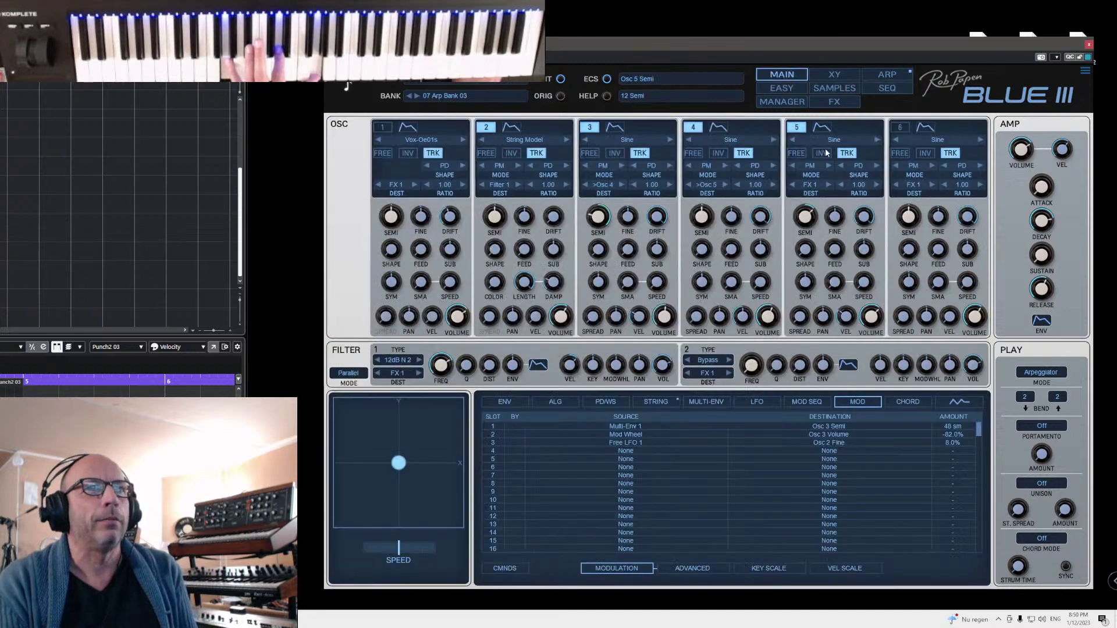
- Set the FX 1 Chorus mix to 100% dry / 66% wet and raise the FX 2 Stereo Delay mix
left_click(826, 102)
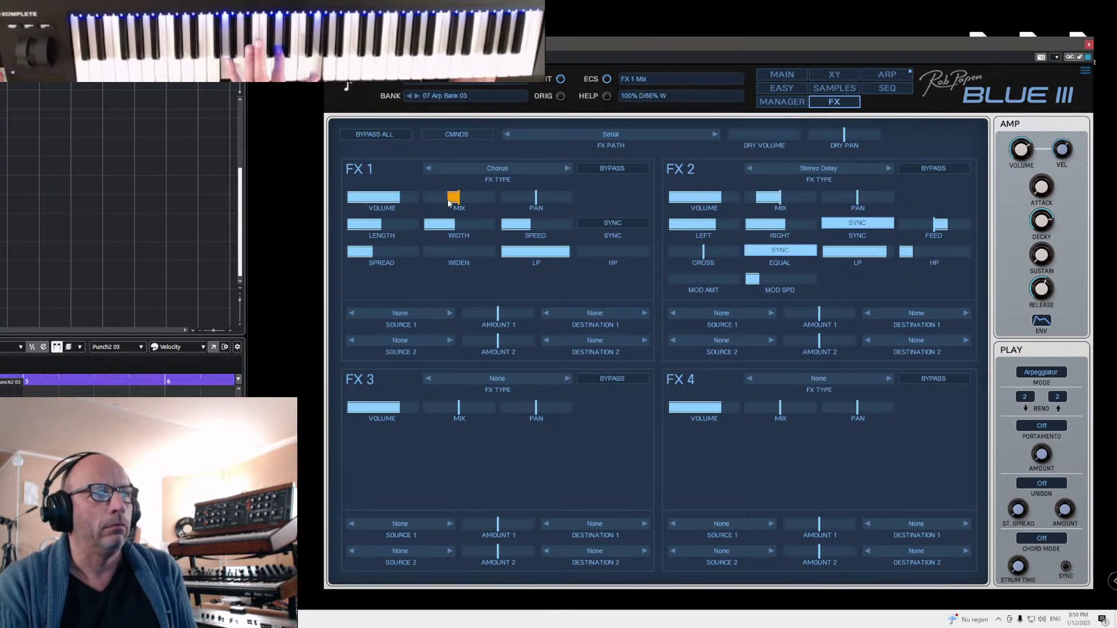
left_click_drag(449, 202, 451, 203)
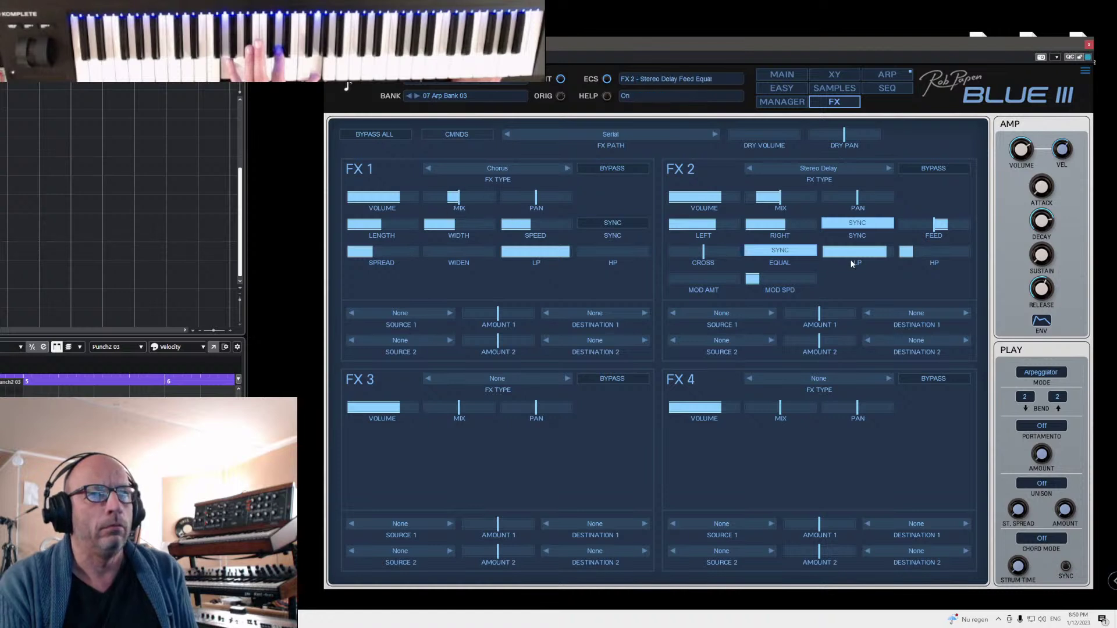
left_click_drag(756, 202, 777, 204)
left_click(782, 74)
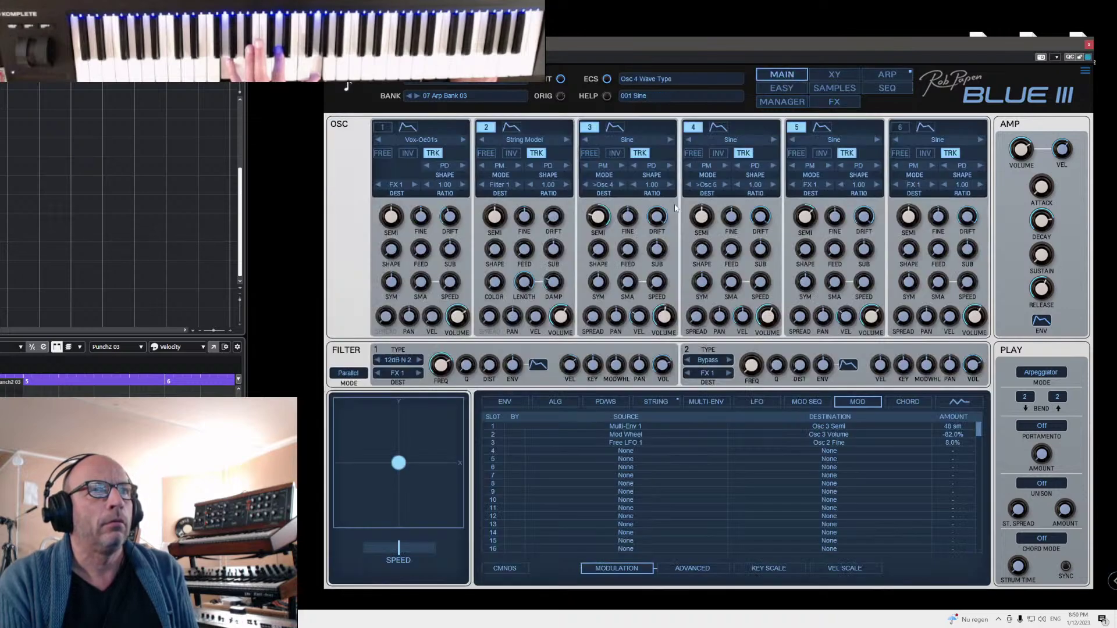
- Save the preset in the 01 Rob Personal bank folder under the name String Maui Sunset
left_click(458, 82)
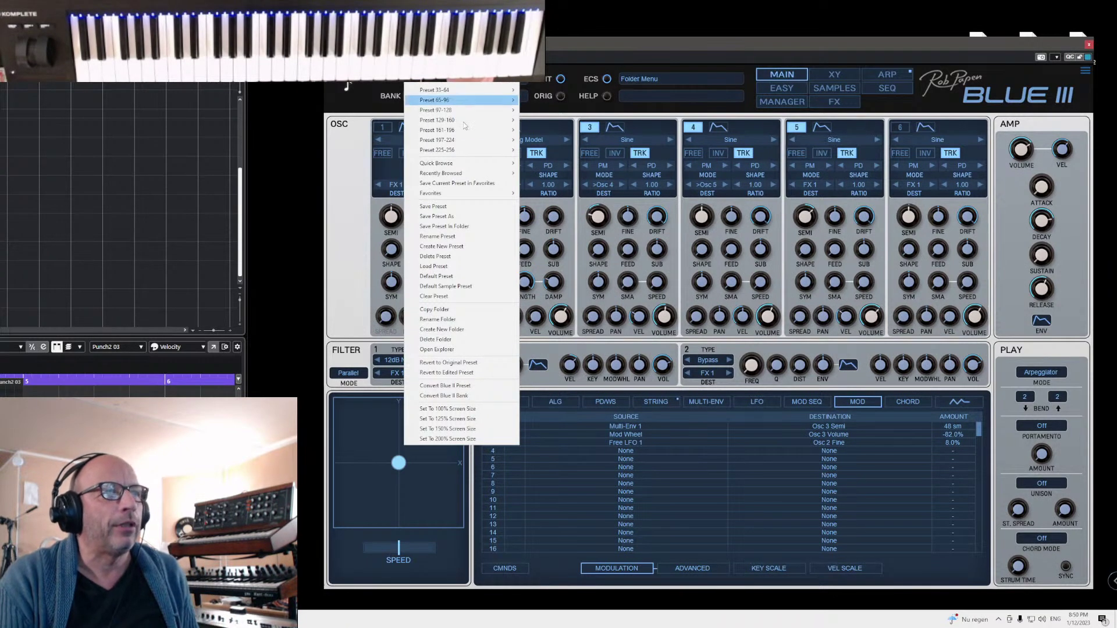
left_click(454, 226)
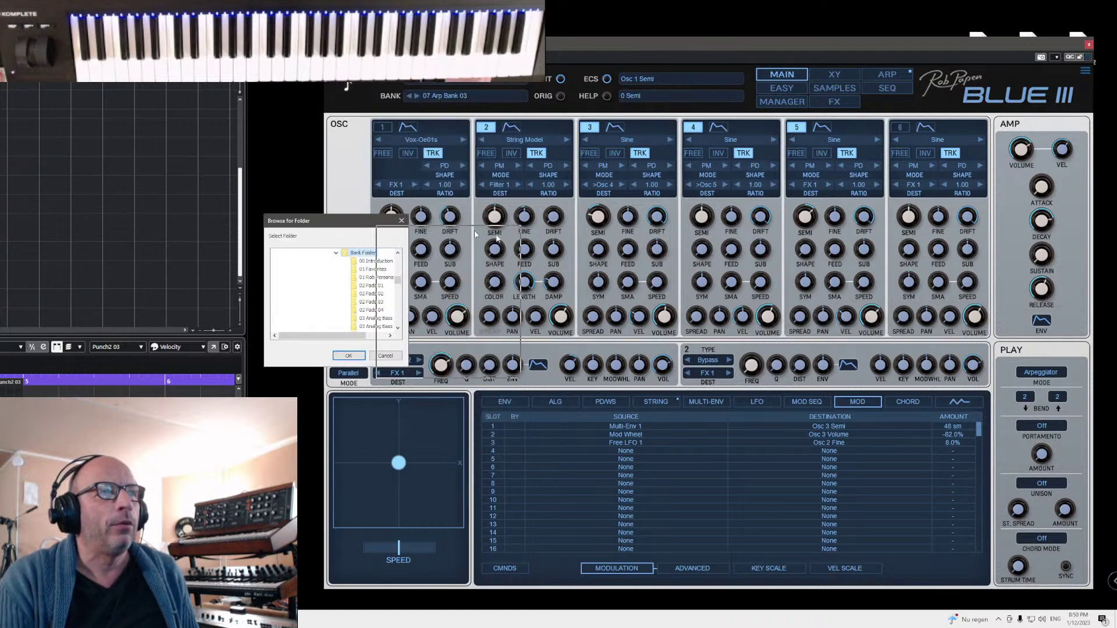
left_click(663, 290)
left_click(641, 371)
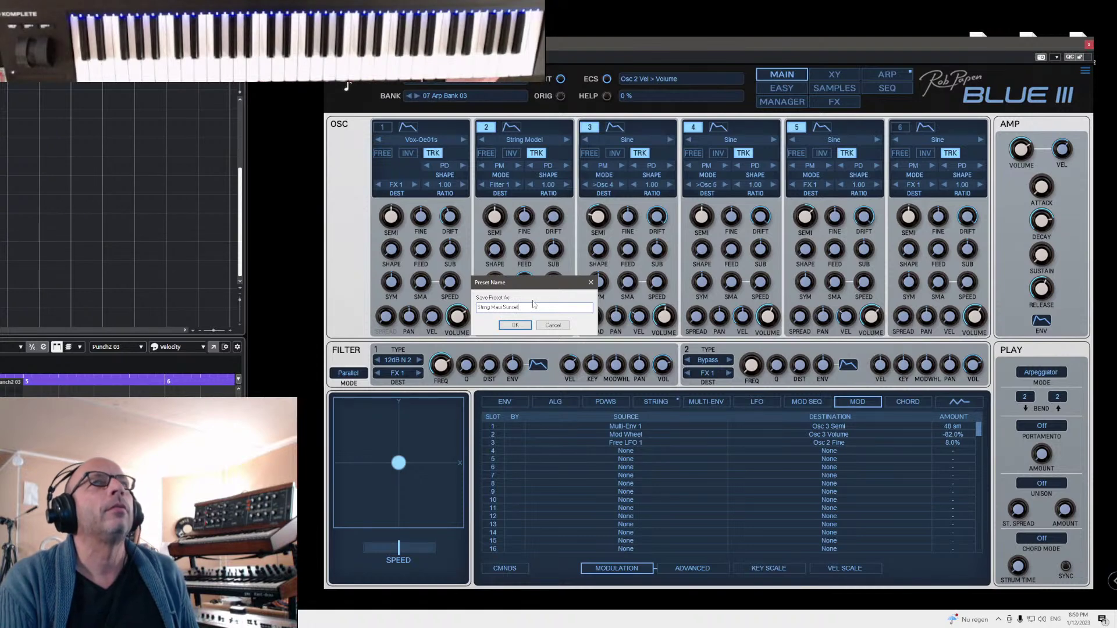
left_click(515, 325)
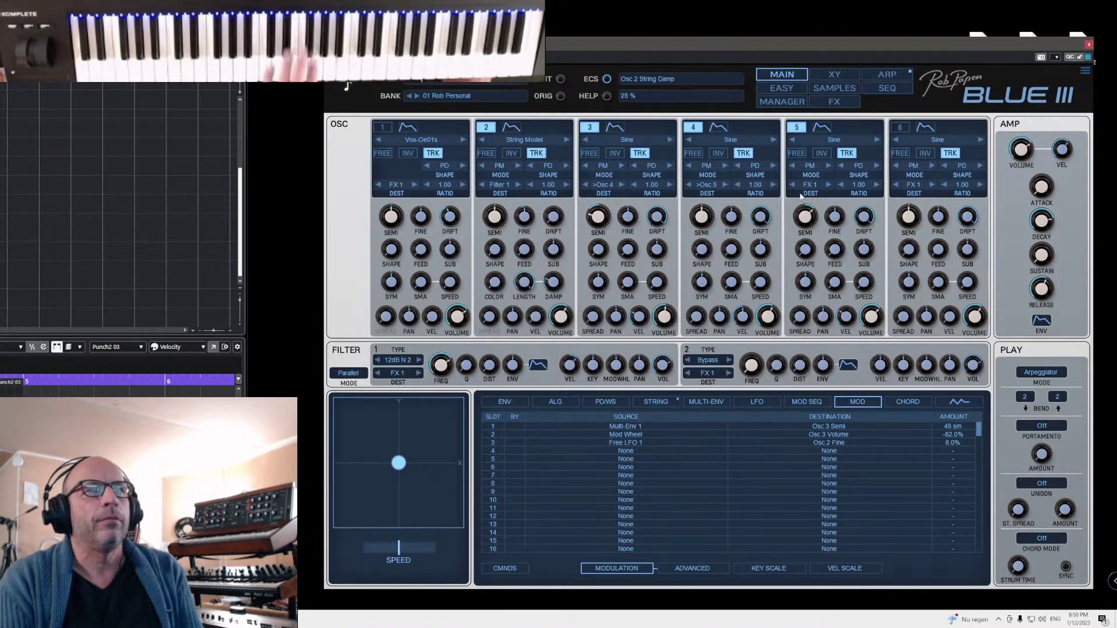
- Add the Percussive and Mod Wheel Timbre Change category tags to the String Maui Sunset preset
left_click(782, 102)
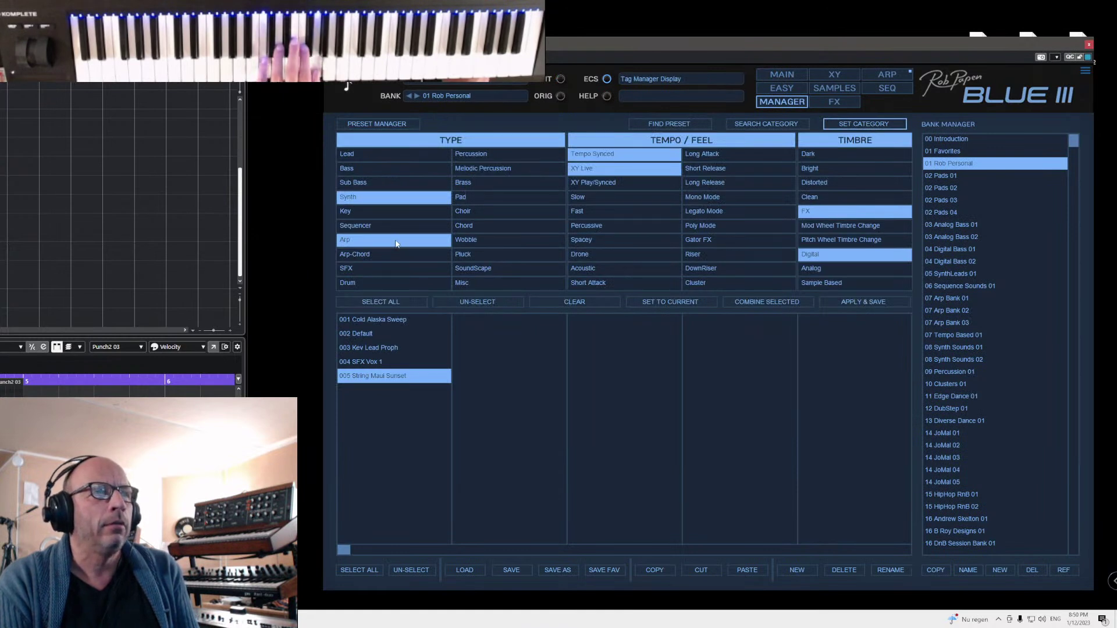
left_click(592, 227)
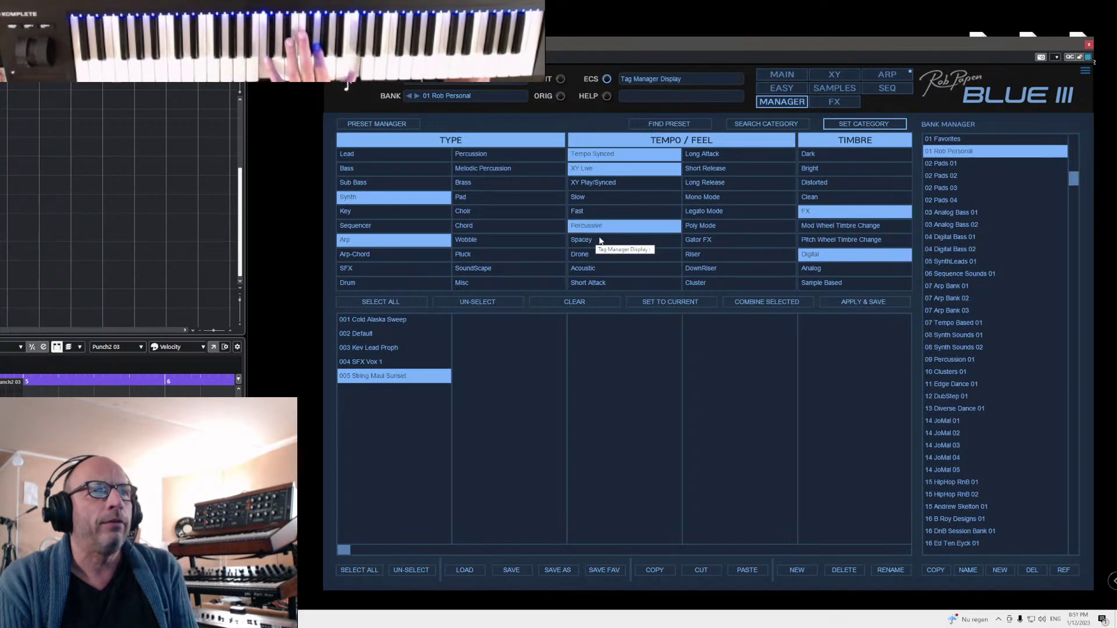
left_click(819, 226)
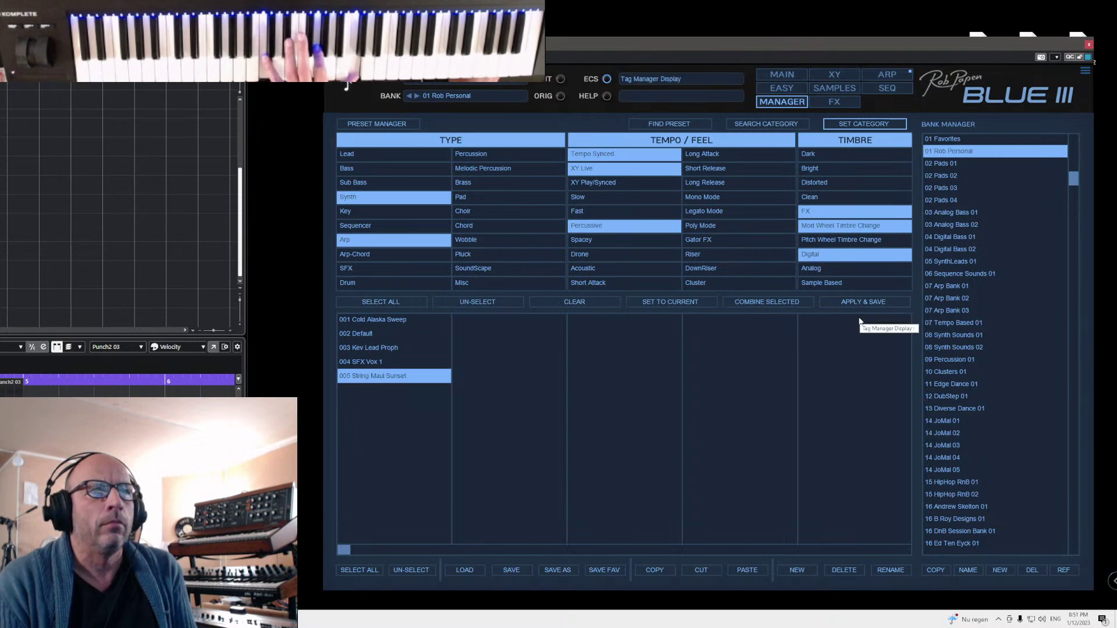
left_click(786, 75)
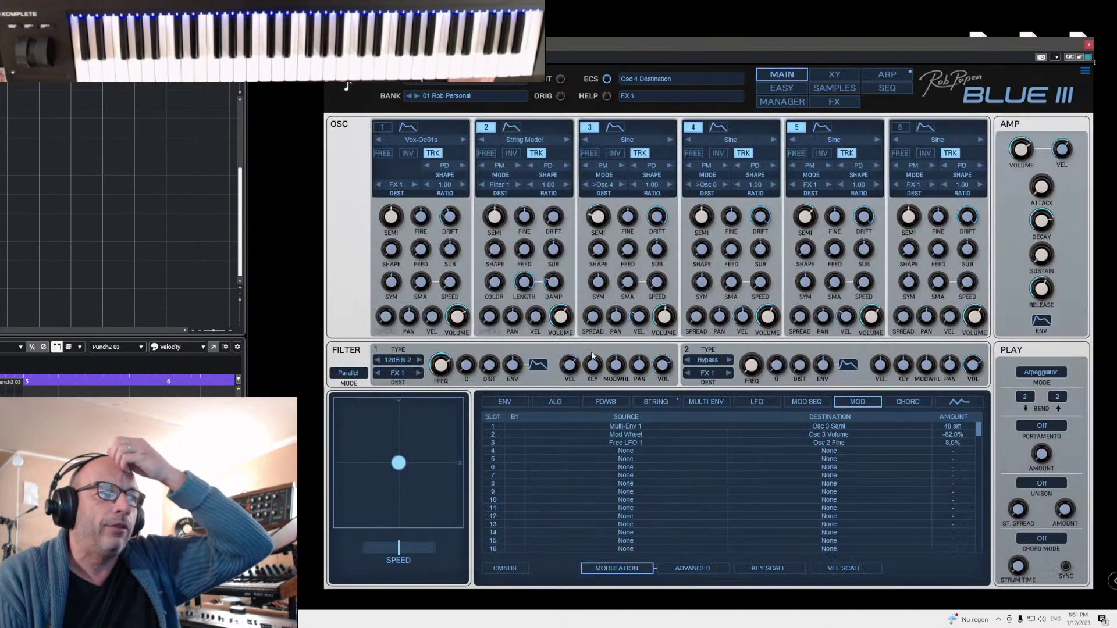
- Audition the sound with the XY pad and review its parameter assignments
left_click_drag(399, 463, 354, 492)
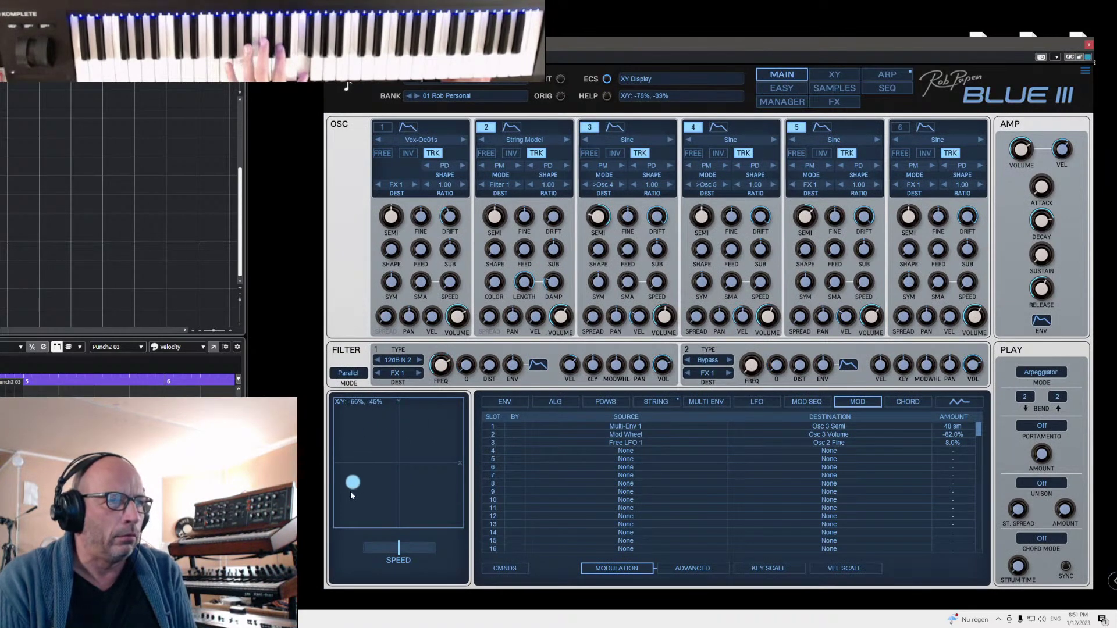
left_click_drag(406, 523, 424, 482)
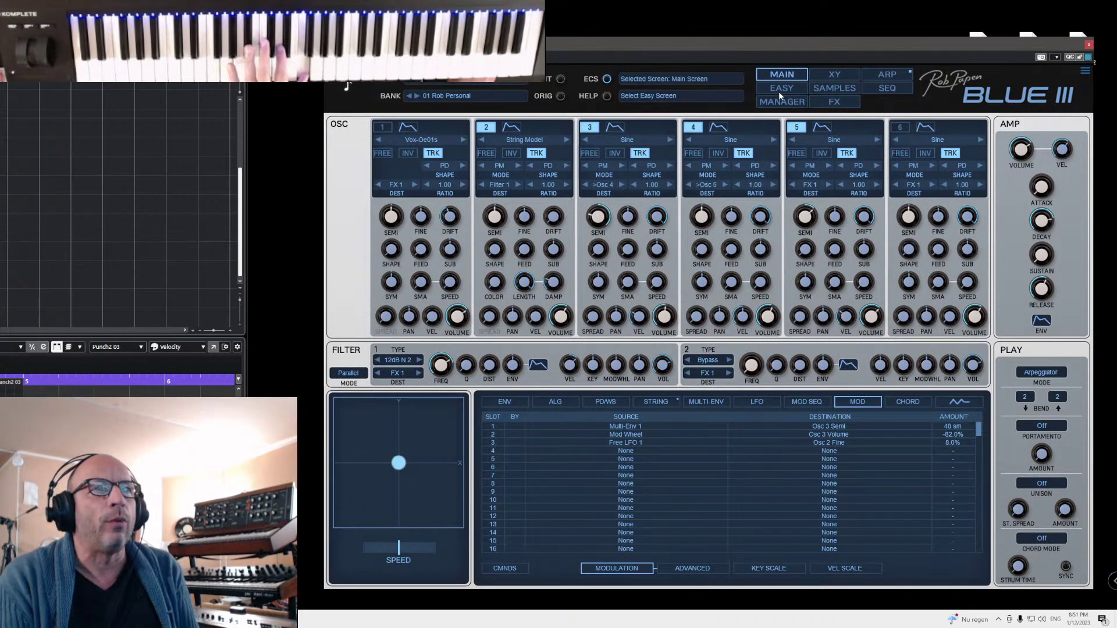
left_click(836, 75)
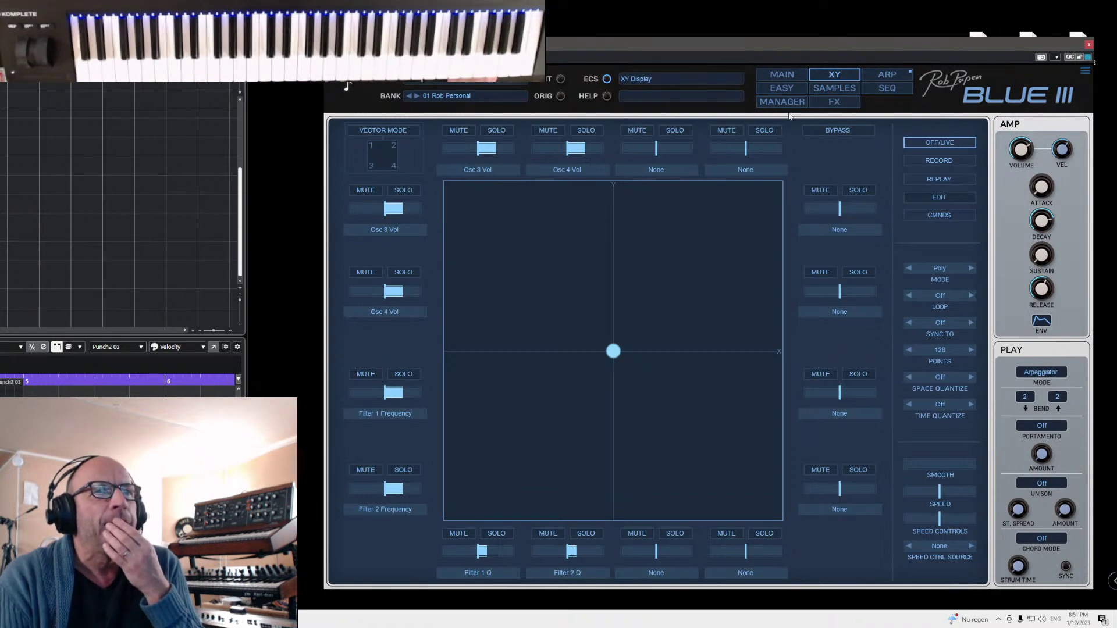
left_click(784, 74)
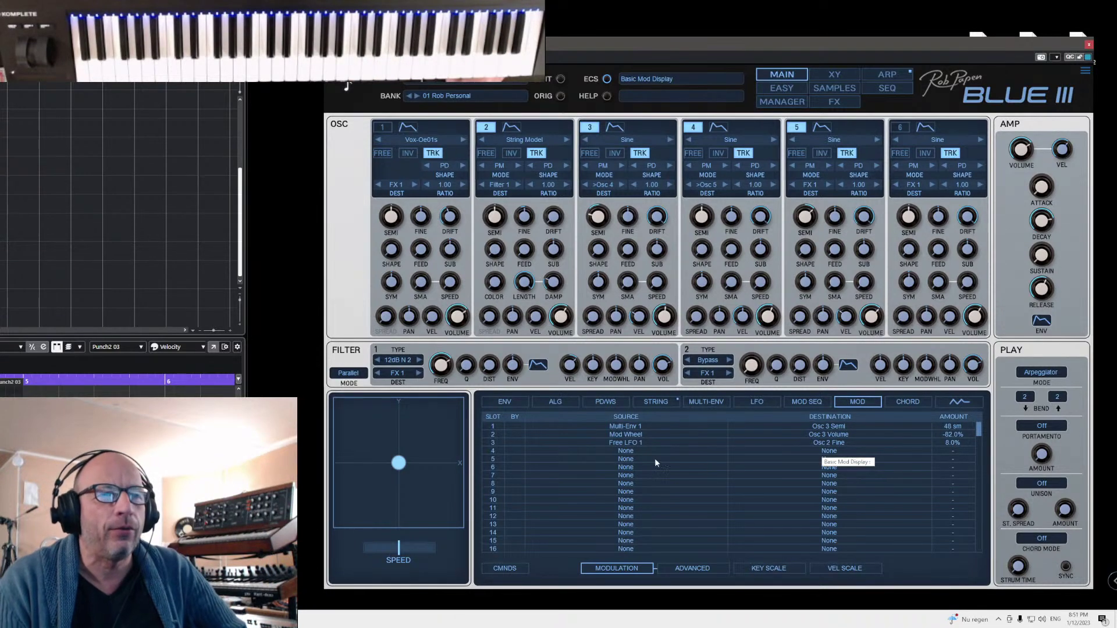
left_click(624, 452)
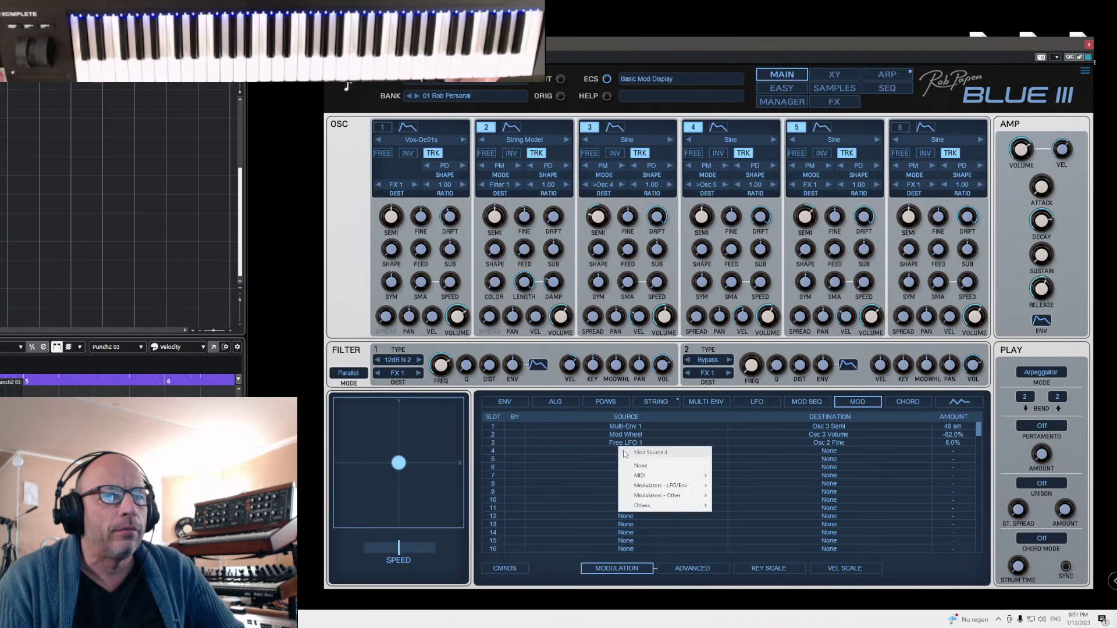
mouse_move(647, 477)
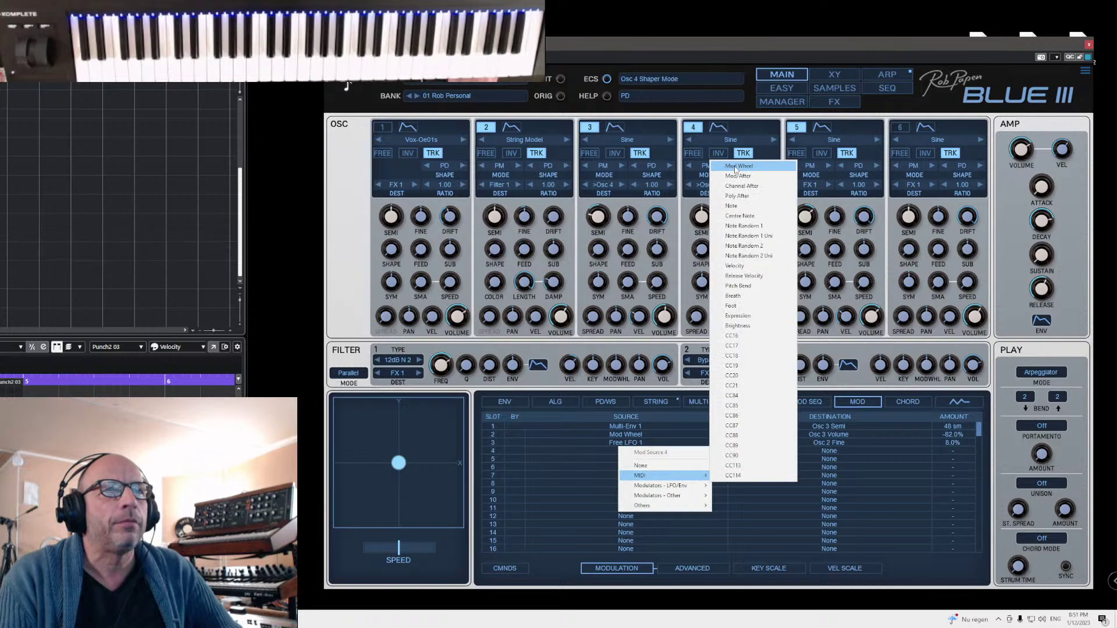
left_click(752, 42)
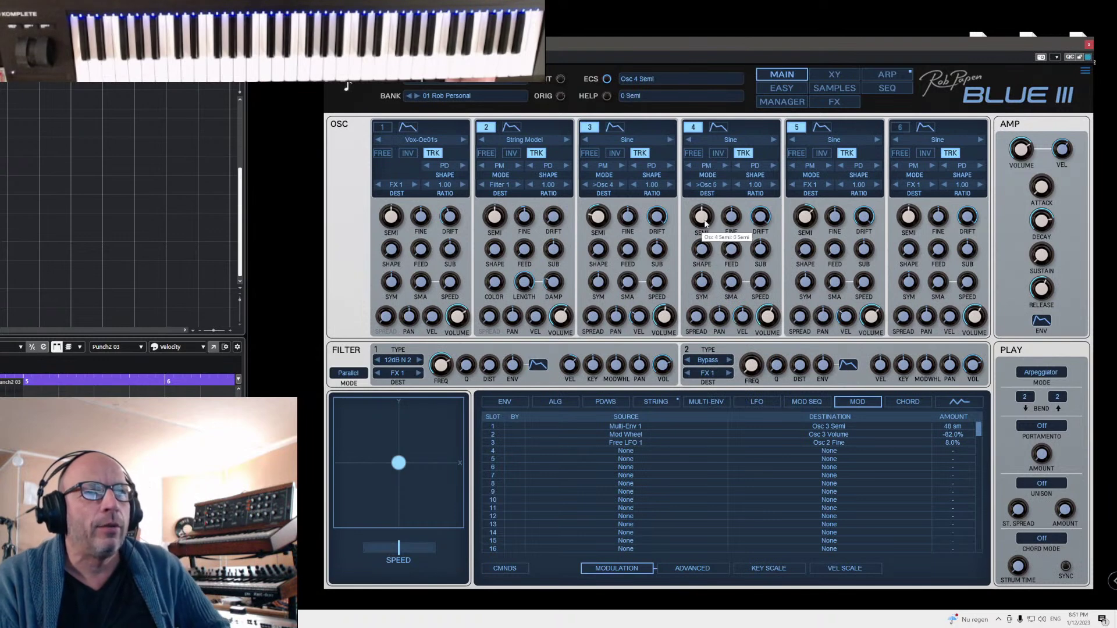
- Assign Mod Wheel to Osc 4 Semi in modulation slot 4 with an amount of 24 semitones, and save the preset
left_click_drag(704, 218, 689, 392)
left_click(769, 450)
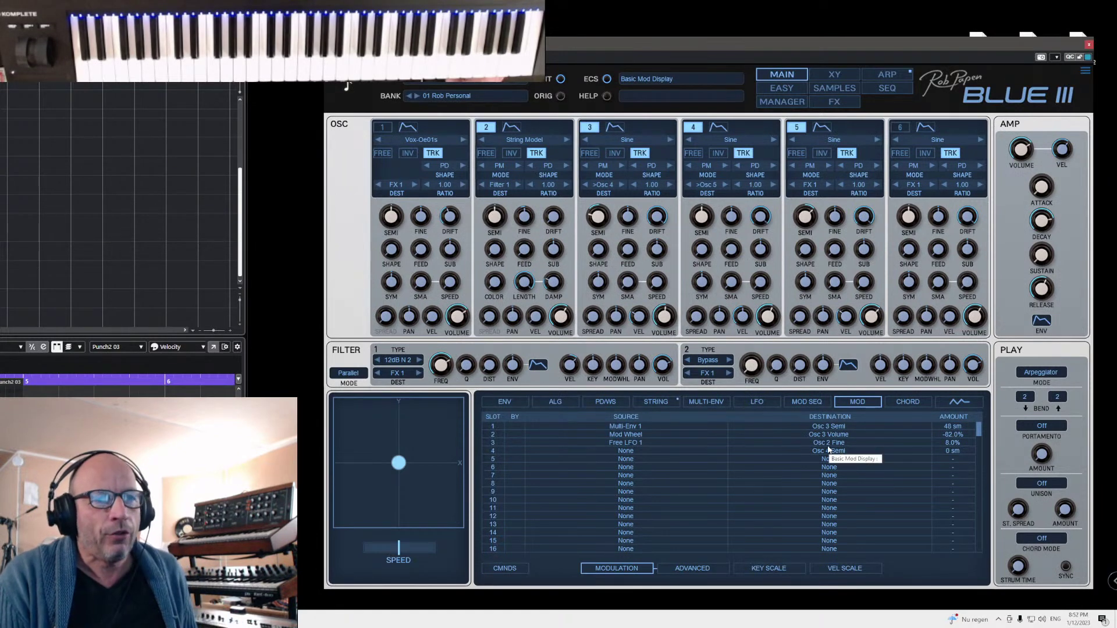
left_click(632, 451)
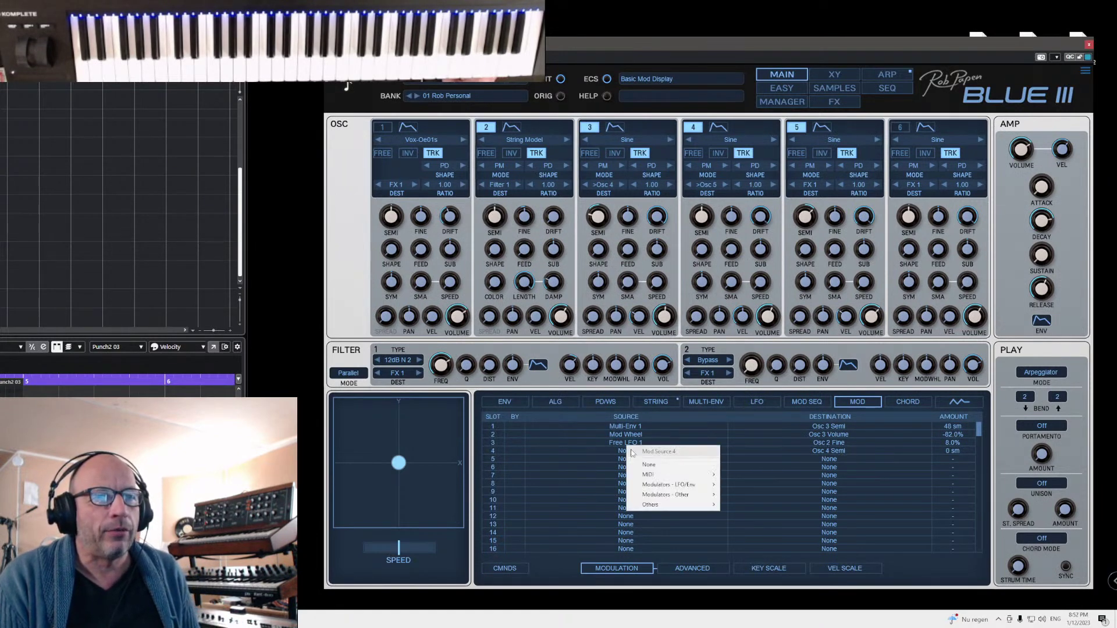
mouse_move(675, 474)
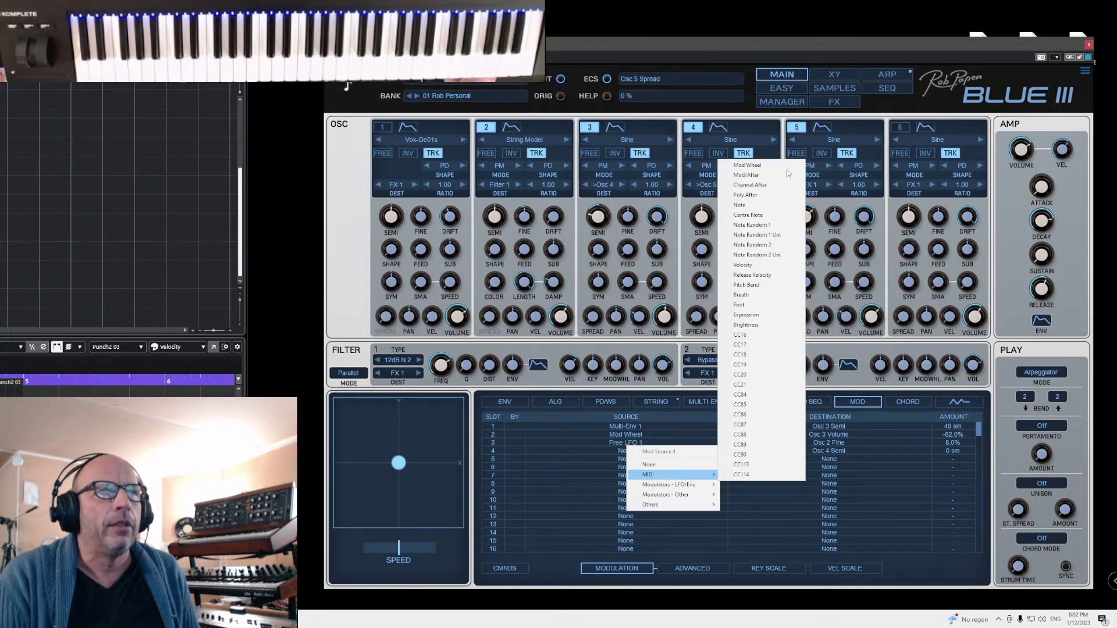
left_click(767, 170)
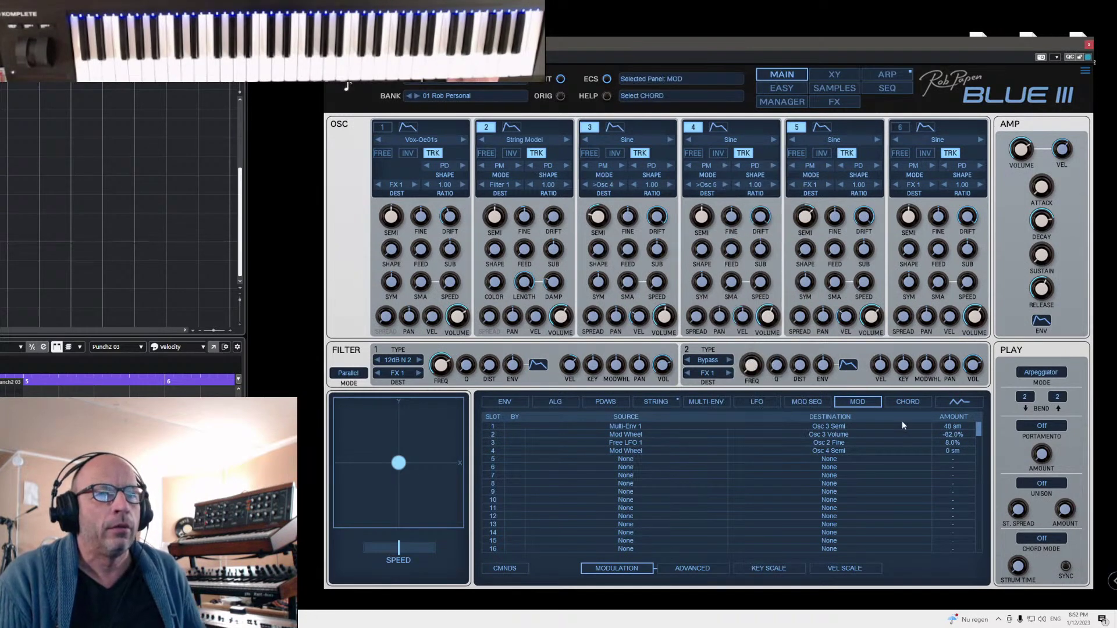
left_click_drag(953, 451, 948, 441)
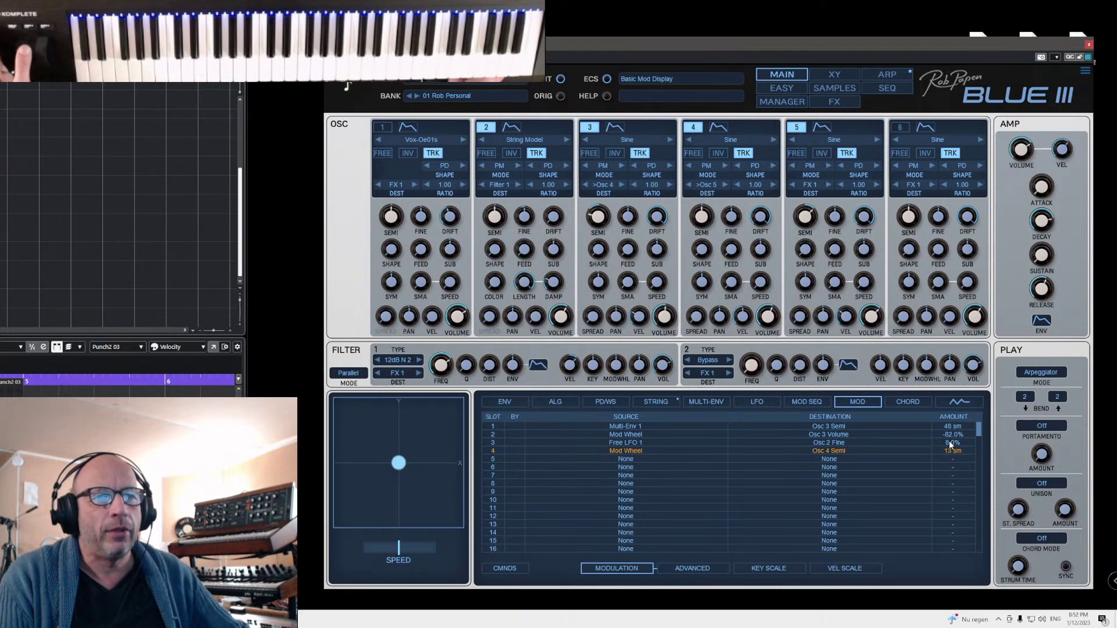
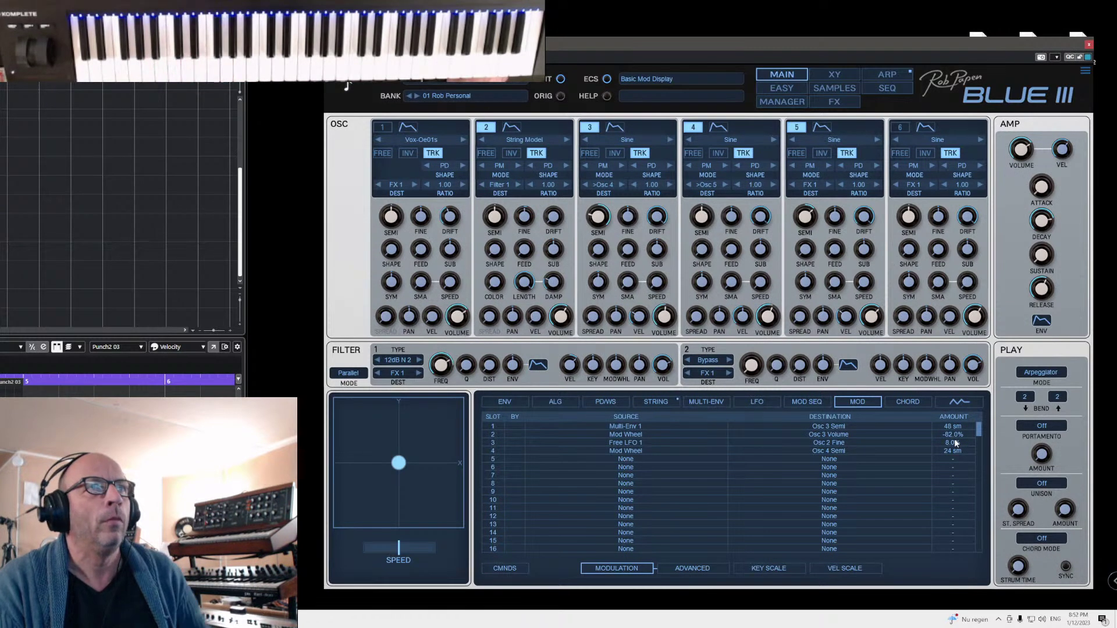
left_click(439, 82)
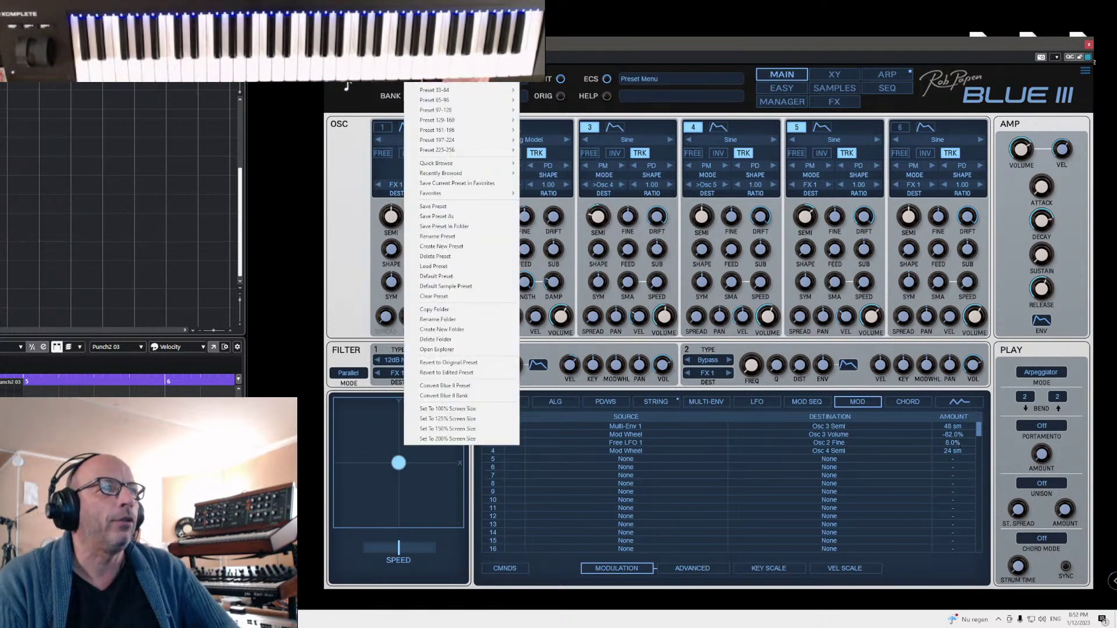
left_click(453, 208)
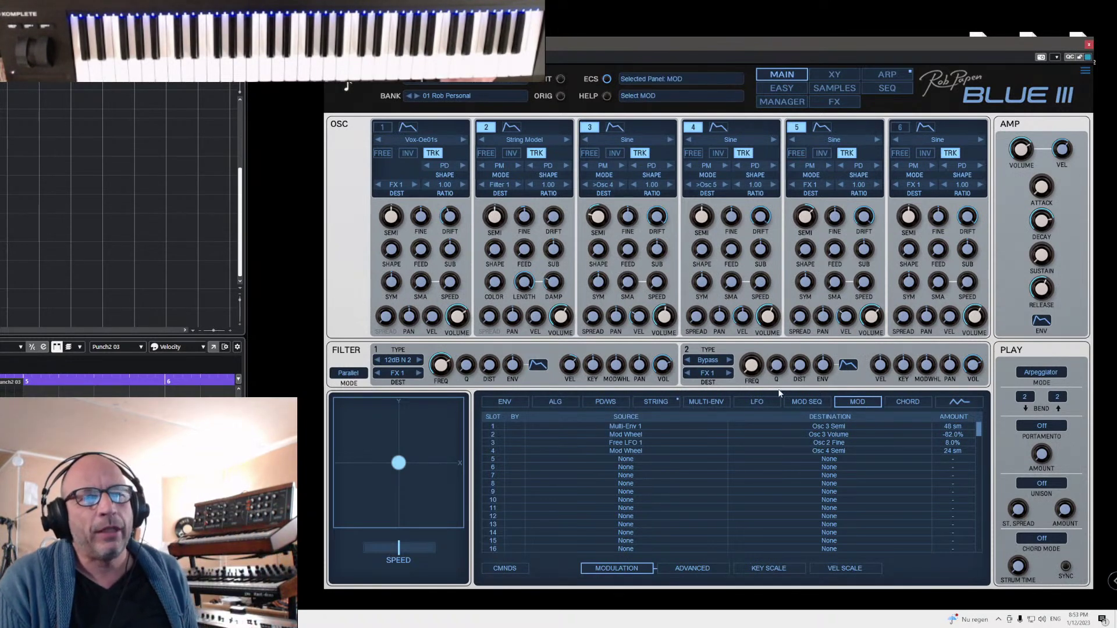
- Assign Filter 2 Frequency as the destination of modulation slot 5, and clear it back to None
mouse_move(750, 370)
left_mouse_down()
mouse_move(748, 337)
mouse_move(750, 375)
left_mouse_up()
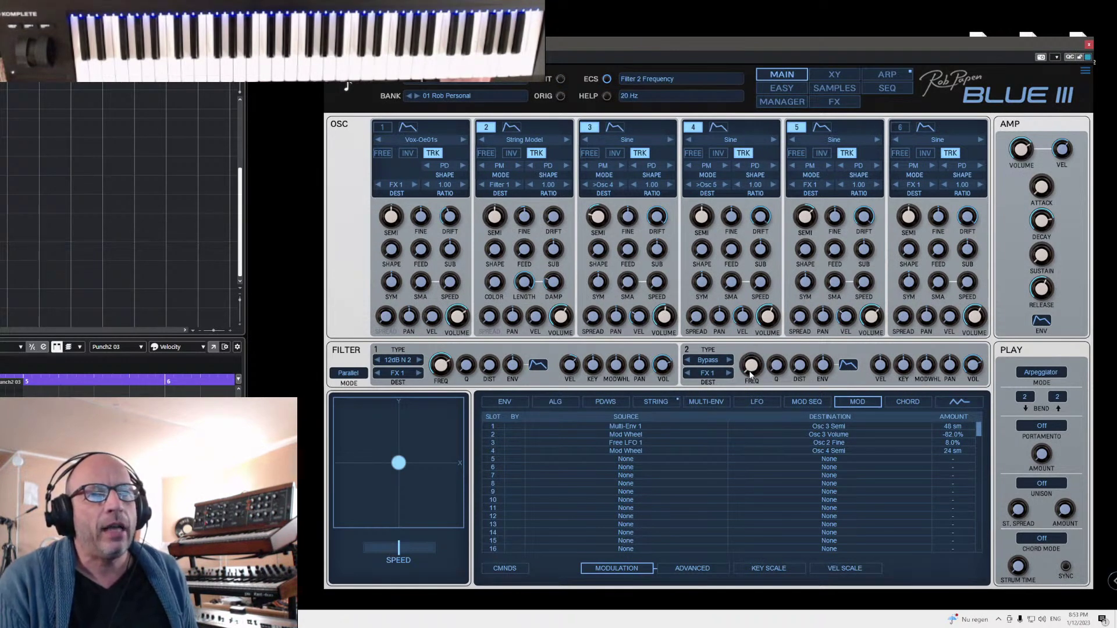
left_click(763, 459)
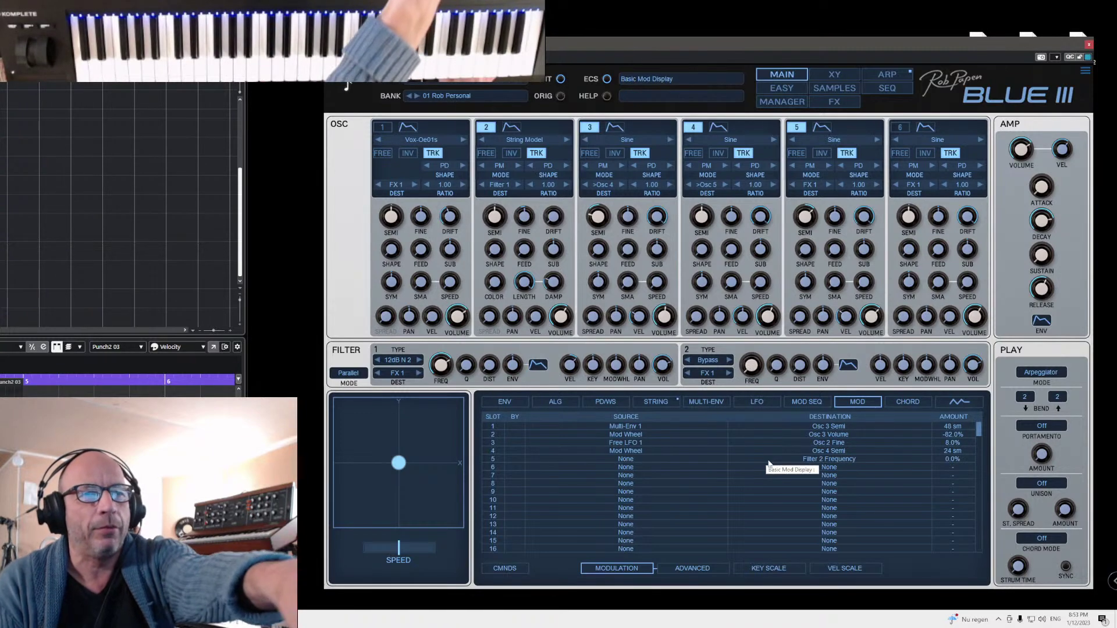
left_click(806, 462)
left_click(808, 457)
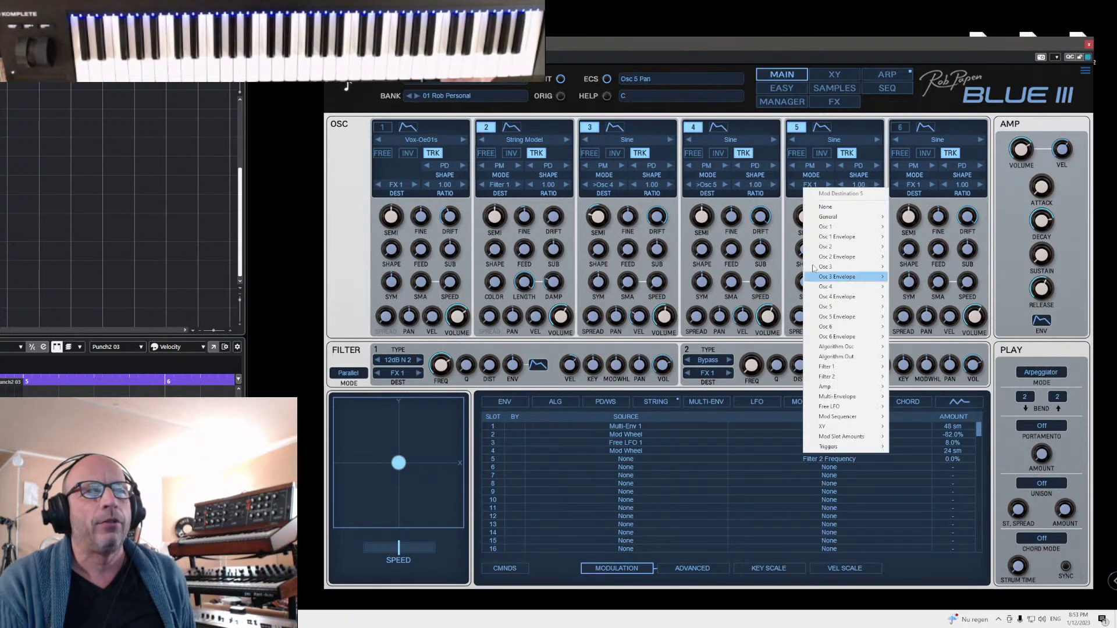
left_click(822, 204)
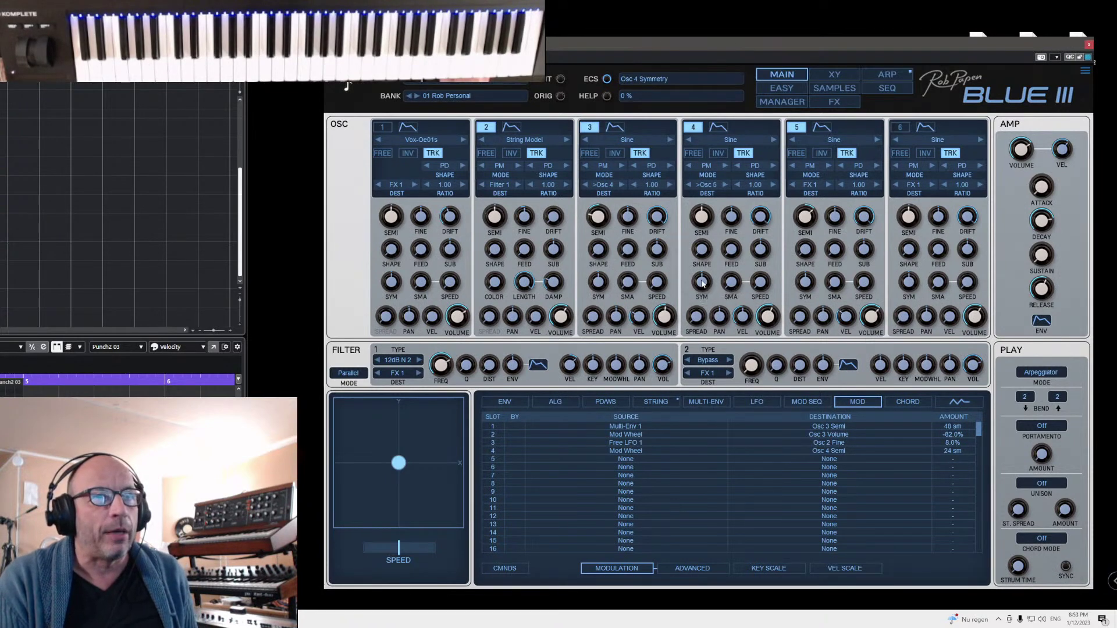
- Assign Osc 4 Symmetry as the destination of modulation slot 5
left_click_drag(702, 283, 778, 371)
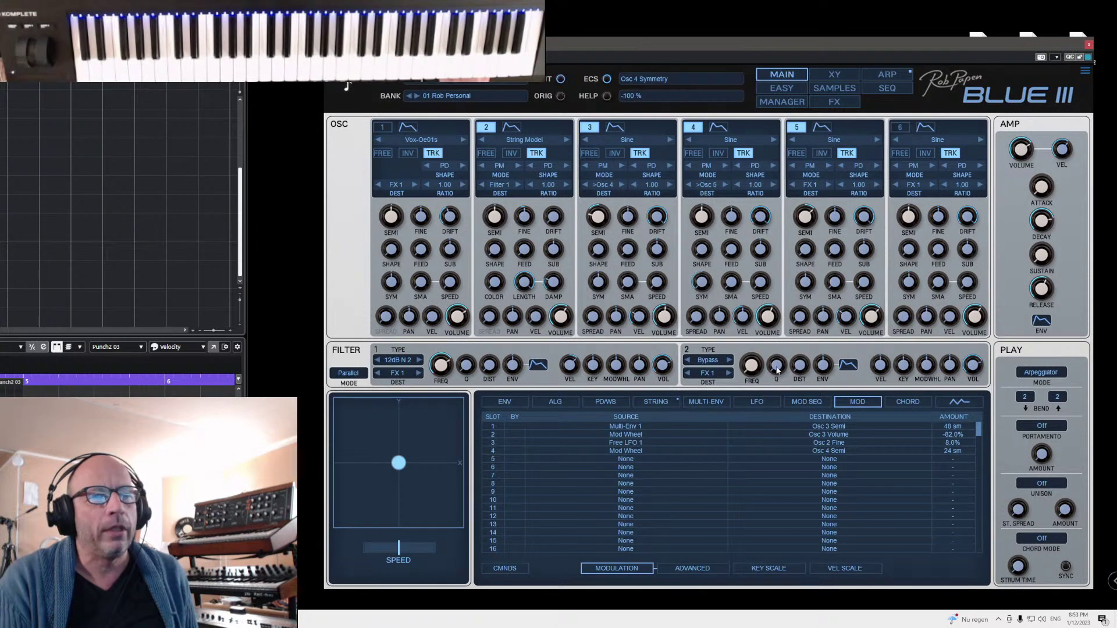
left_click(828, 463)
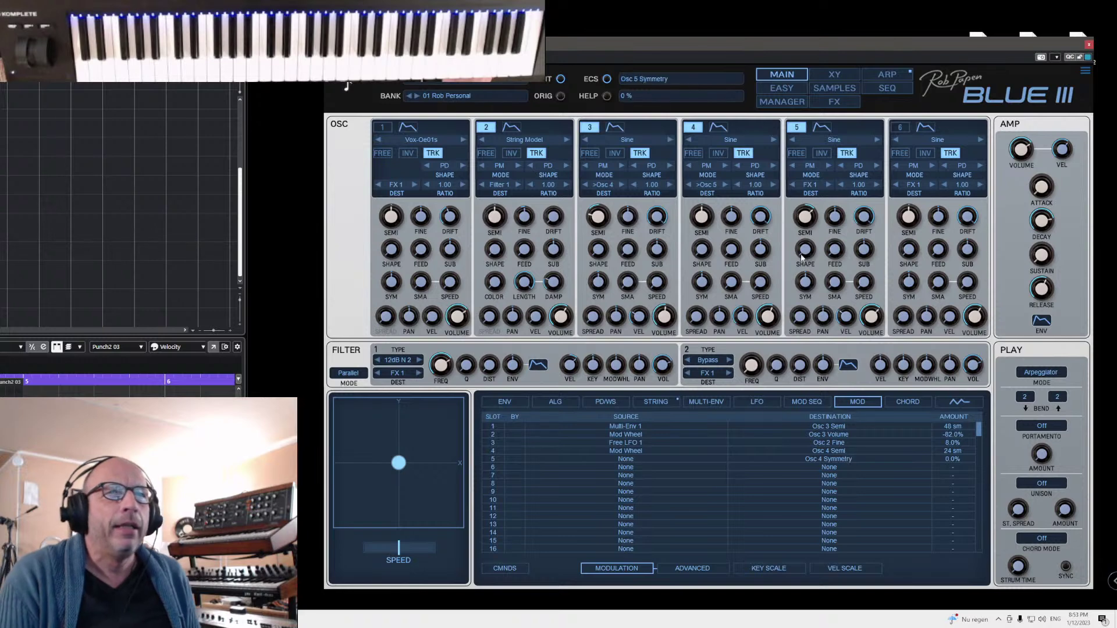
- Examine the modulation options and control info available for Osc 5 Semi, and view the XY assignments
right_click(806, 219)
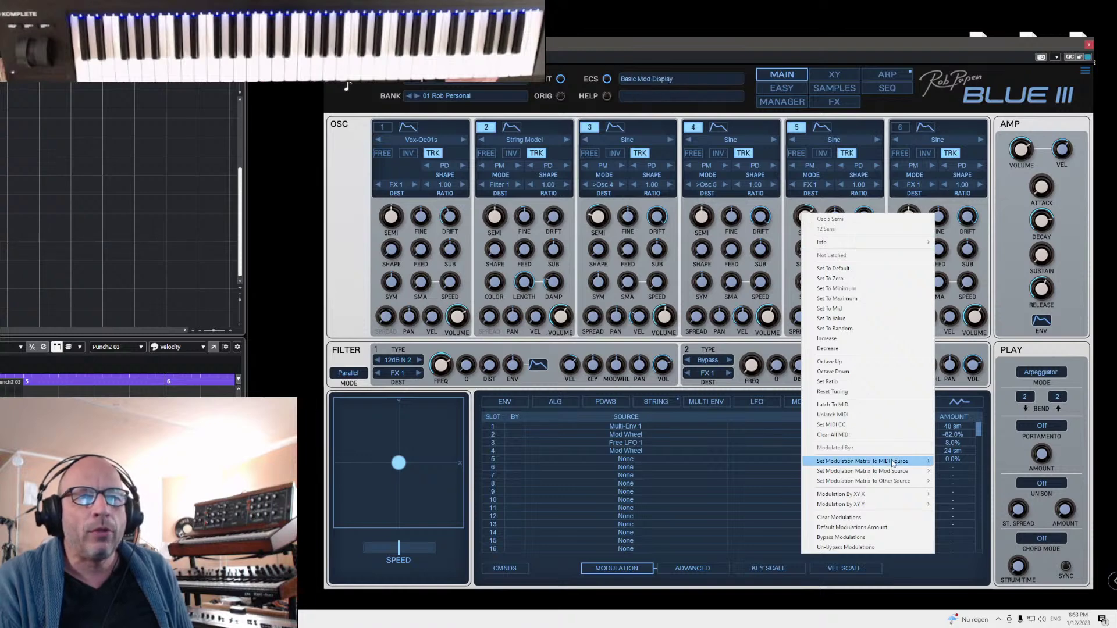
mouse_move(892, 464)
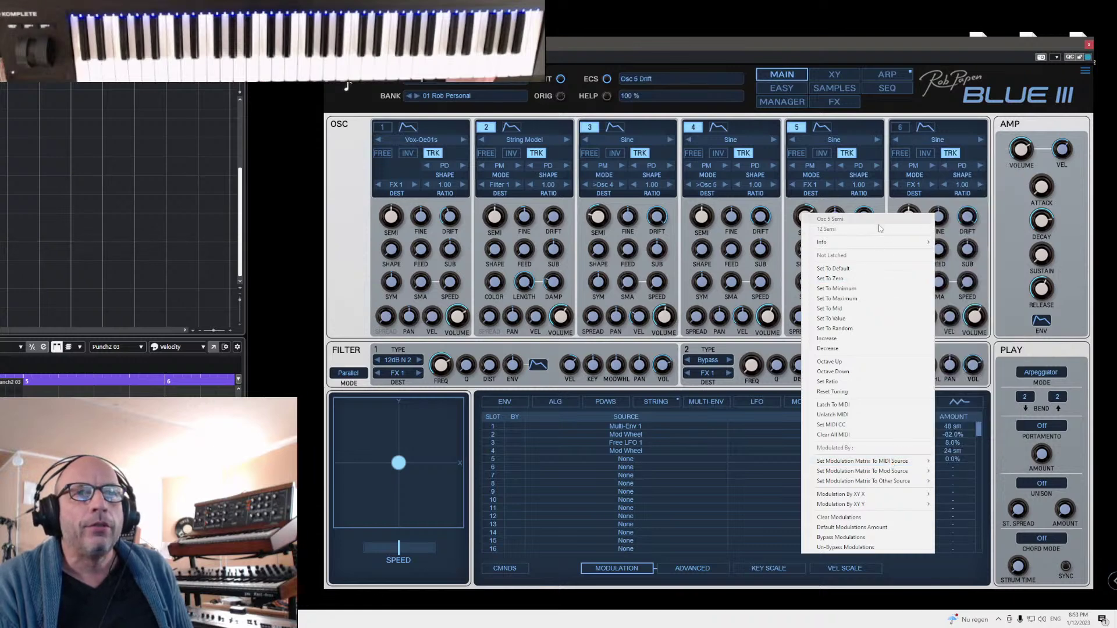
mouse_move(884, 249)
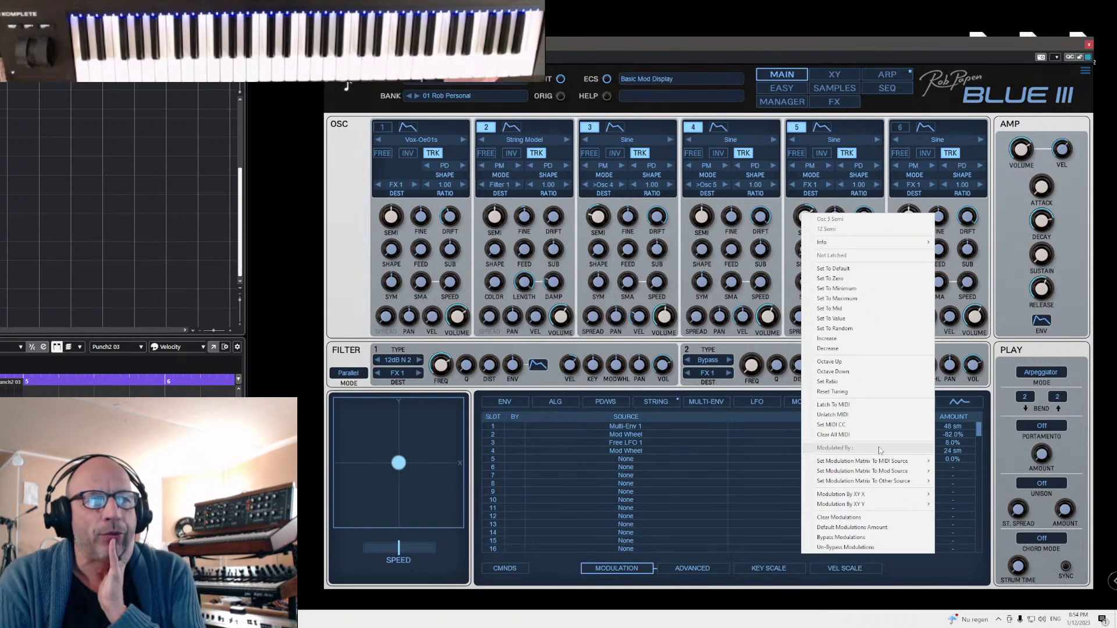
mouse_move(894, 463)
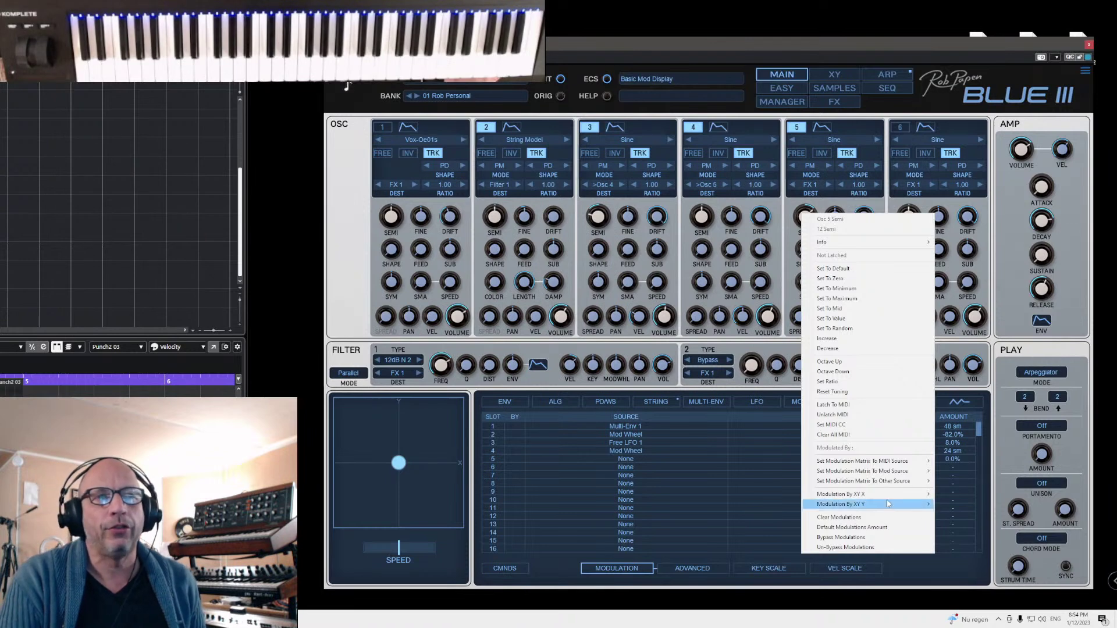
mouse_move(917, 248)
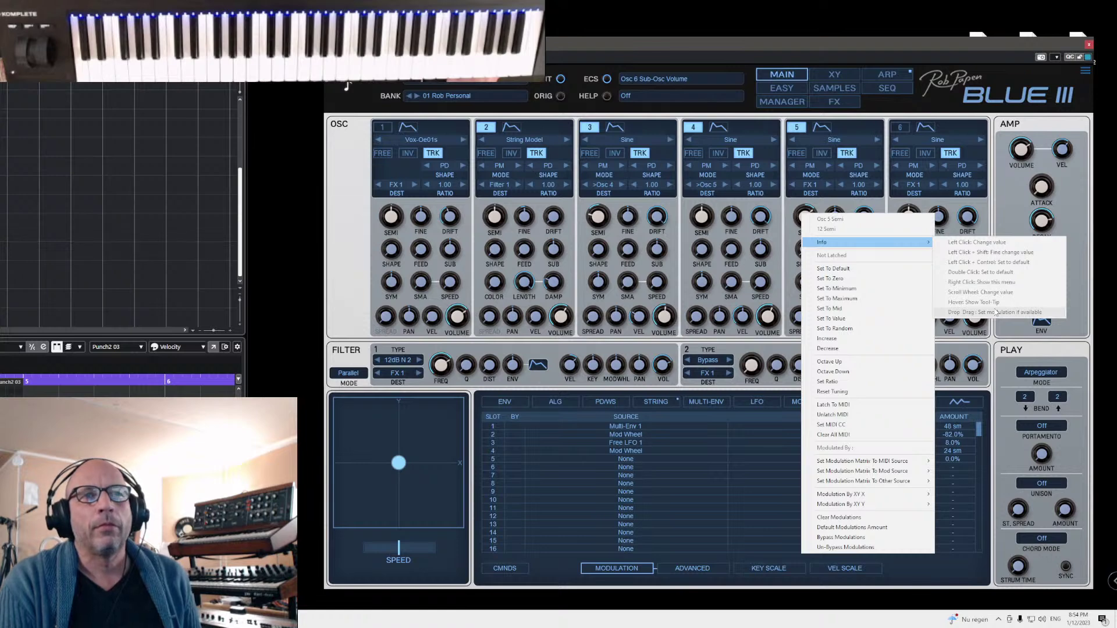
left_click(815, 53)
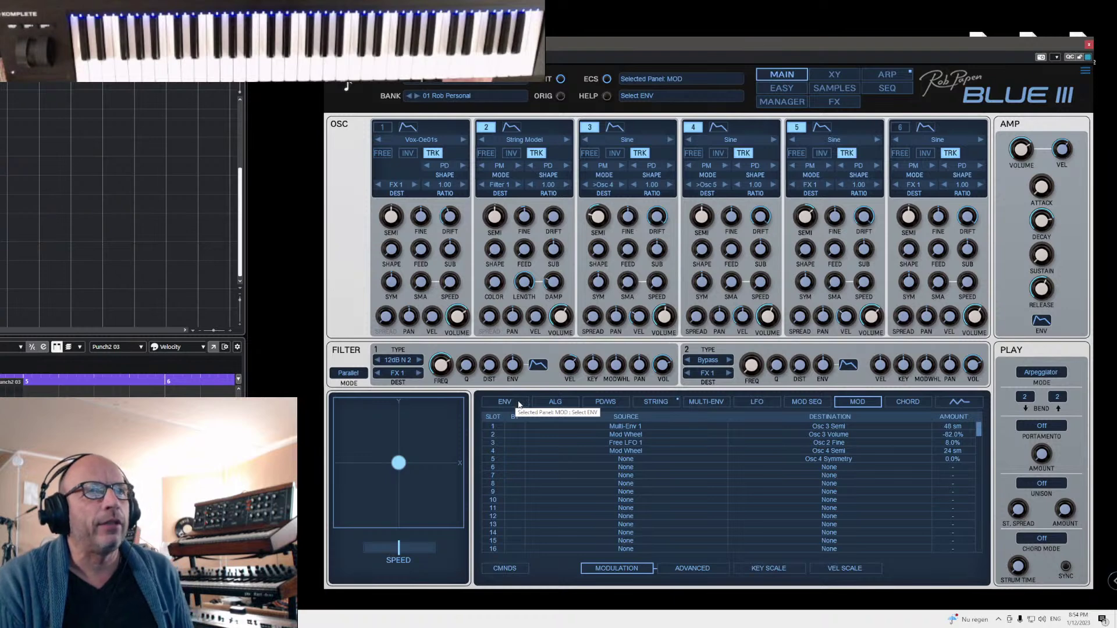
left_click(832, 74)
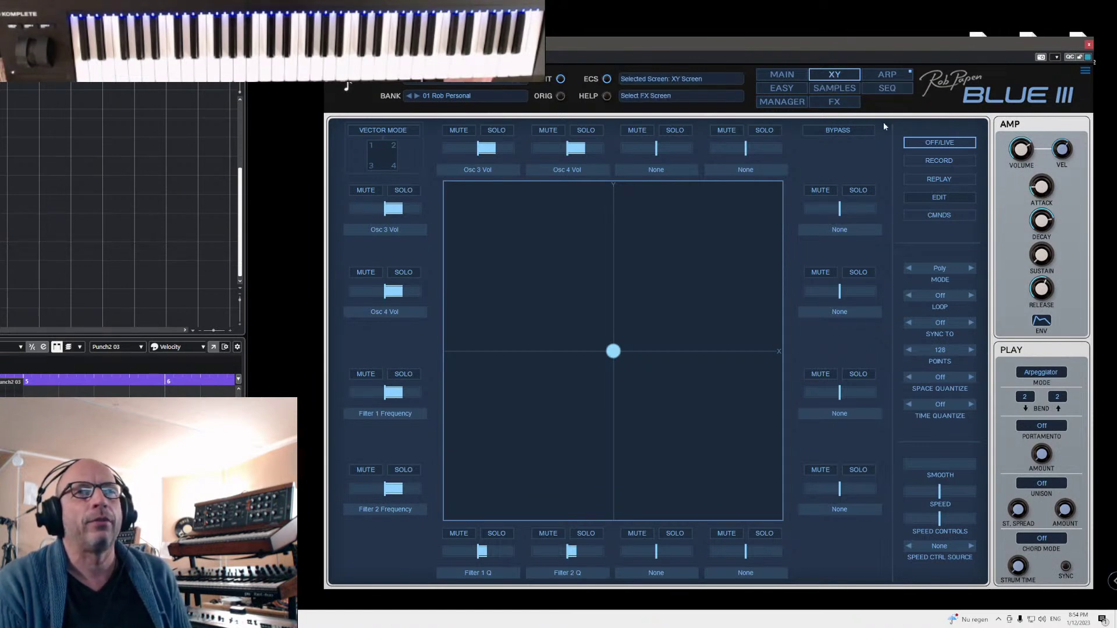
left_click(784, 75)
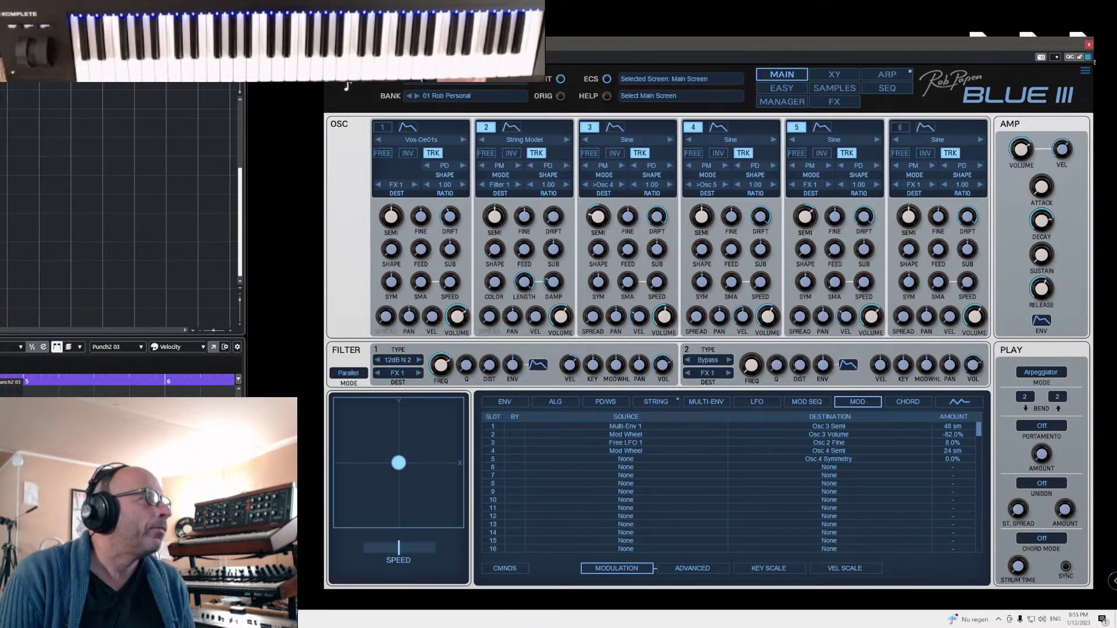
- Switch to Predator 3, reposition its window so it is fully visible, and close the BLUE III window
scroll(119, 204, "up", 3)
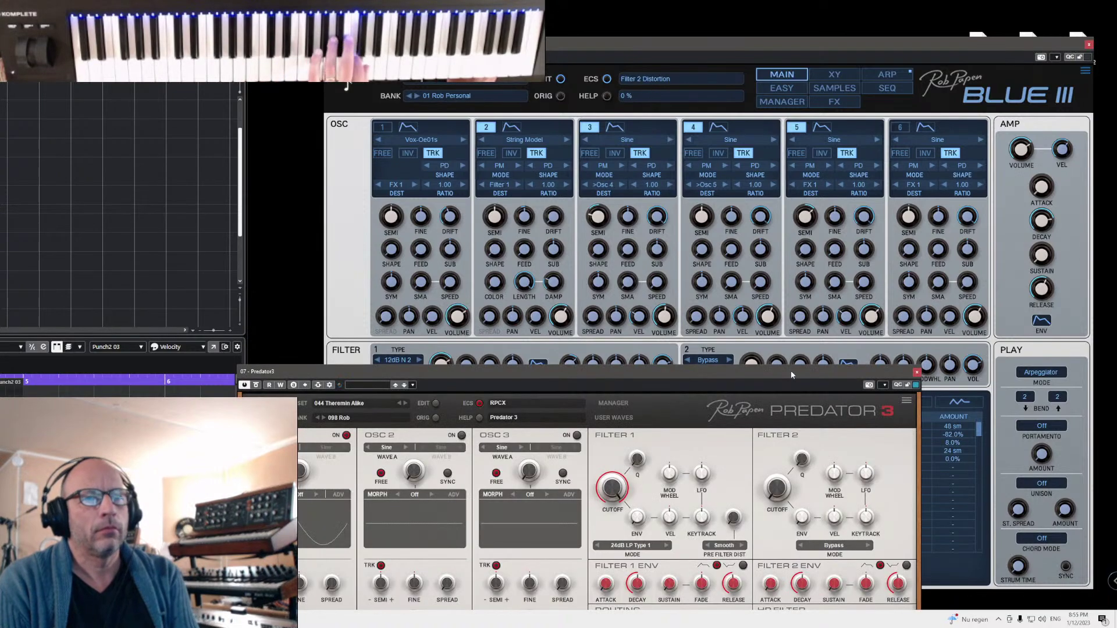
left_click_drag(790, 371, 950, 88)
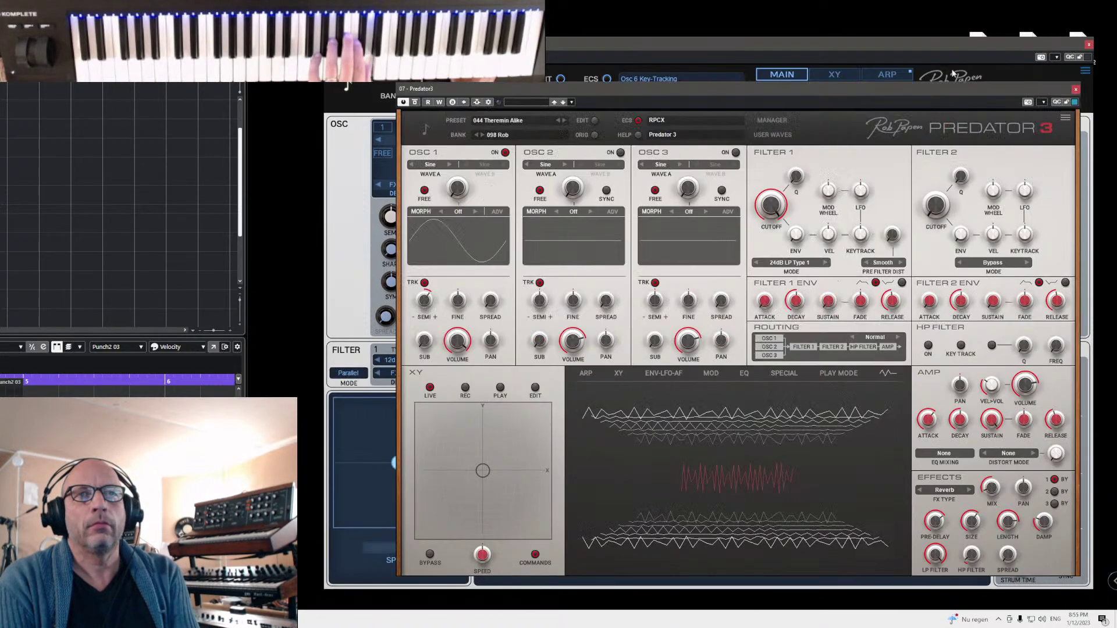
left_click(1089, 45)
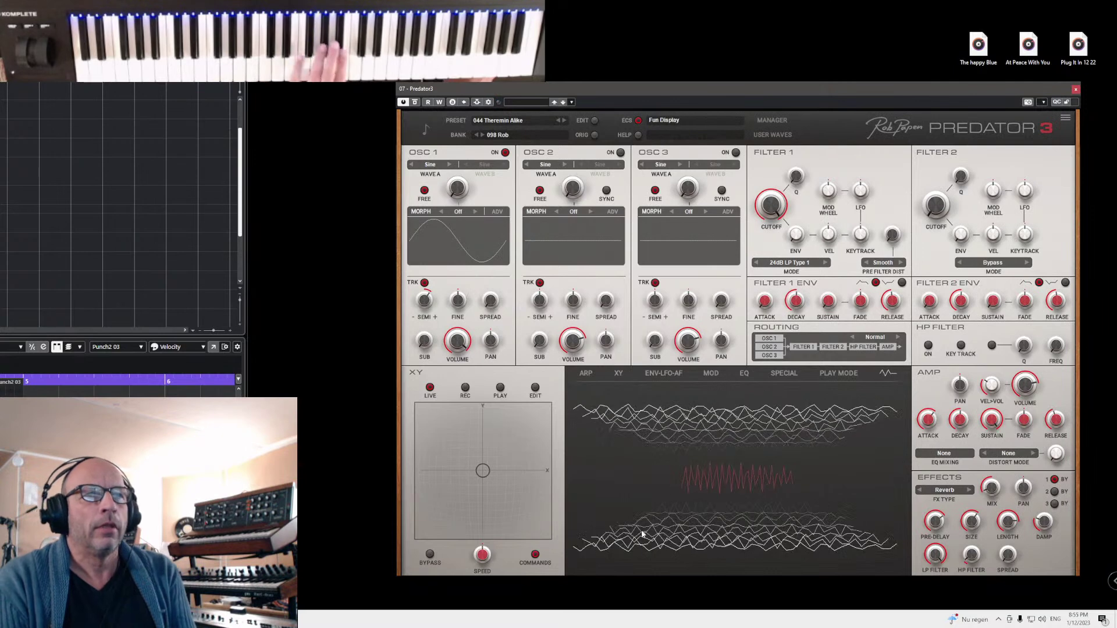
- Assign the Filter 1 cutoff frequency as the destination of slot 1 in the modulation matrix
left_click(712, 374)
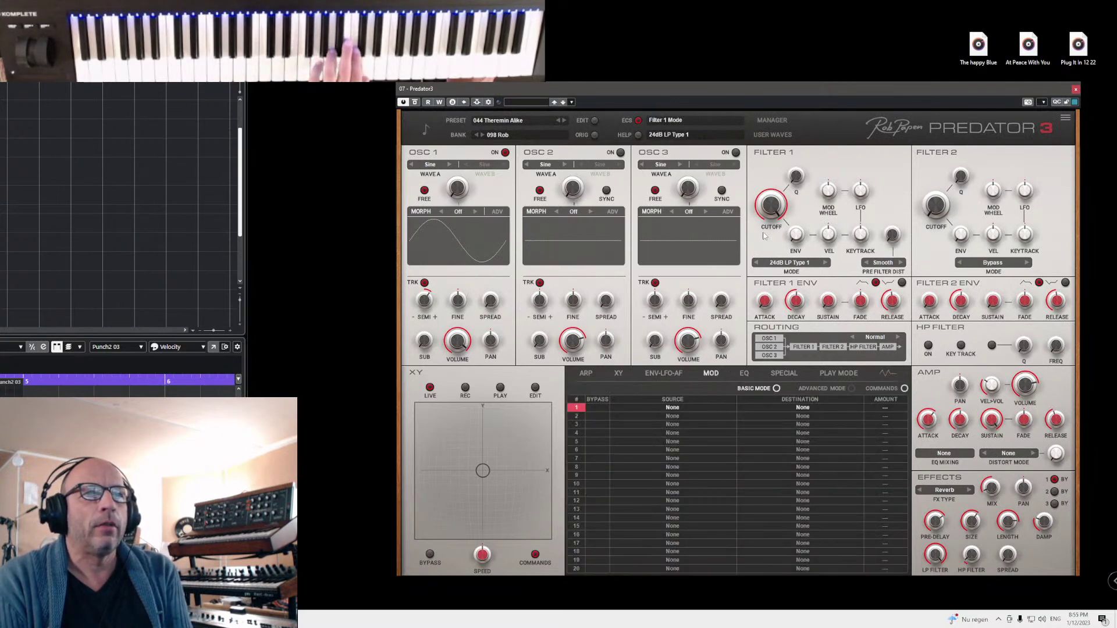
left_click_drag(771, 210, 759, 370)
left_click(793, 410)
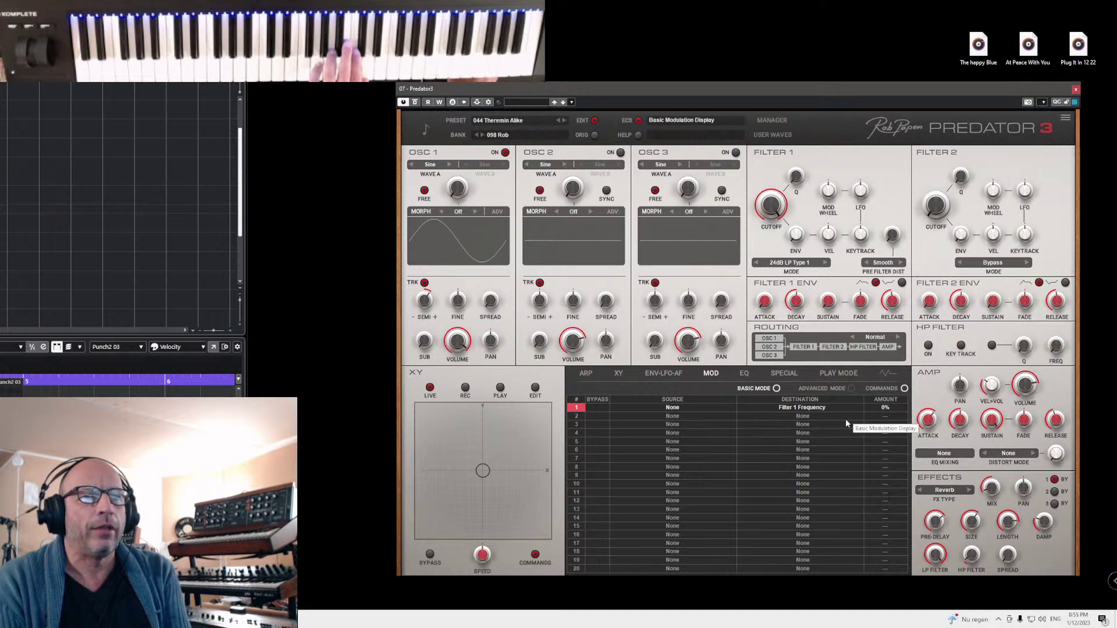
left_click_drag(796, 298, 798, 329)
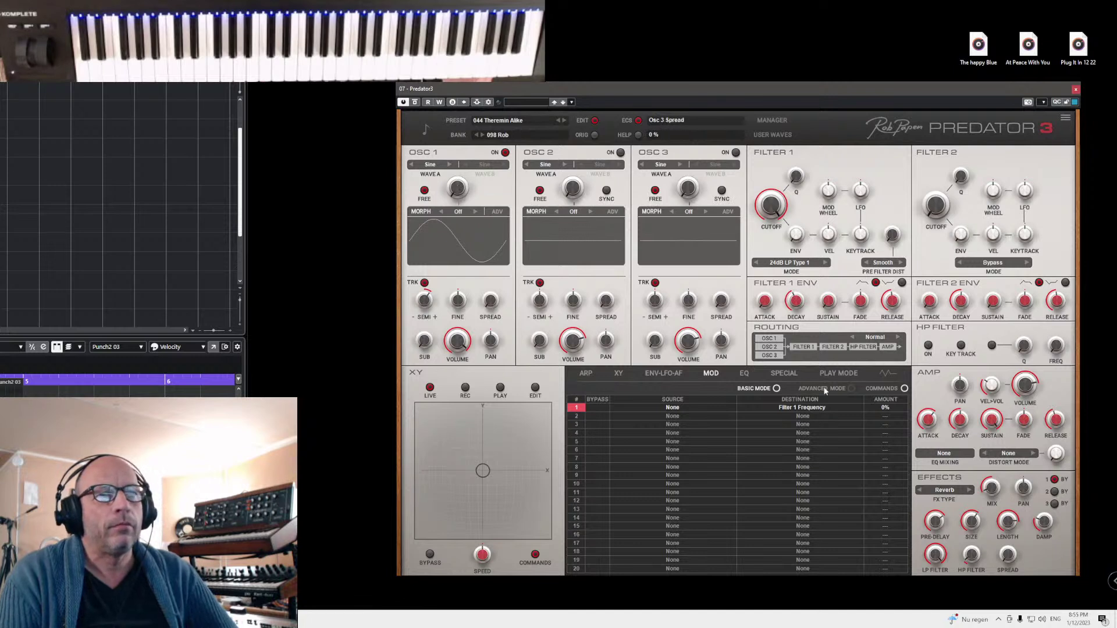
- Assign Filter 1 Q as the destination of modulation slot 2
left_click(822, 417)
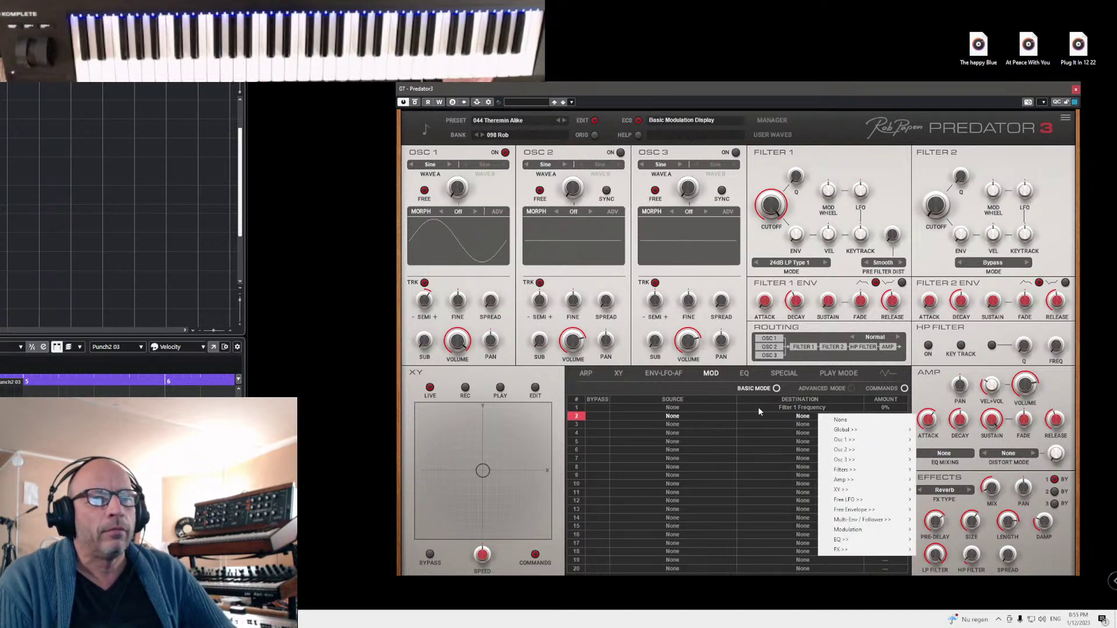
left_click(711, 408)
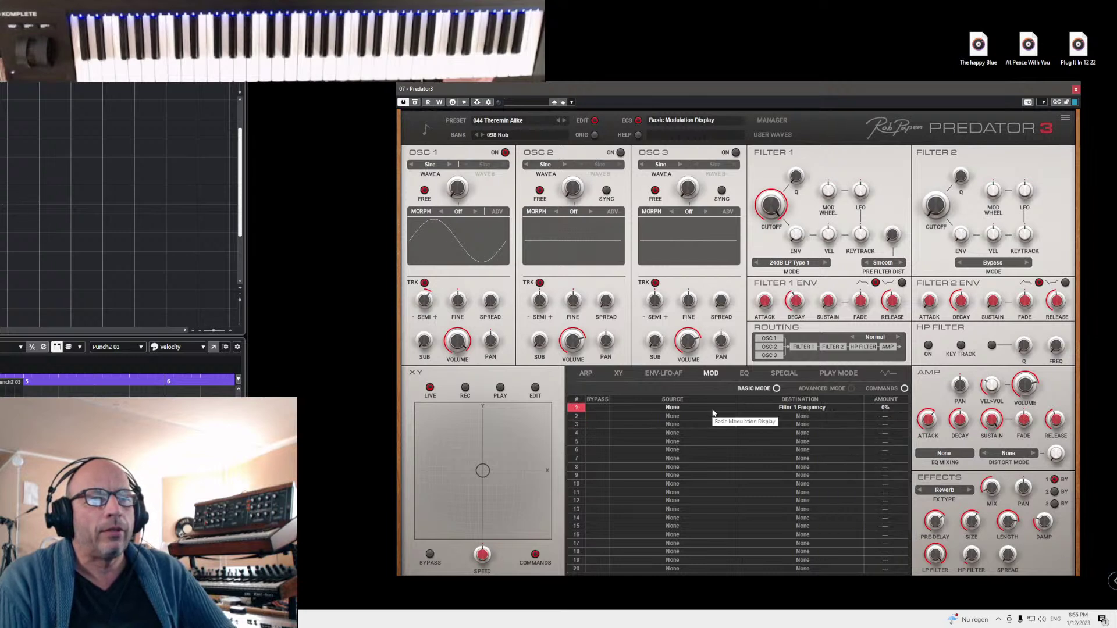
left_click(775, 419)
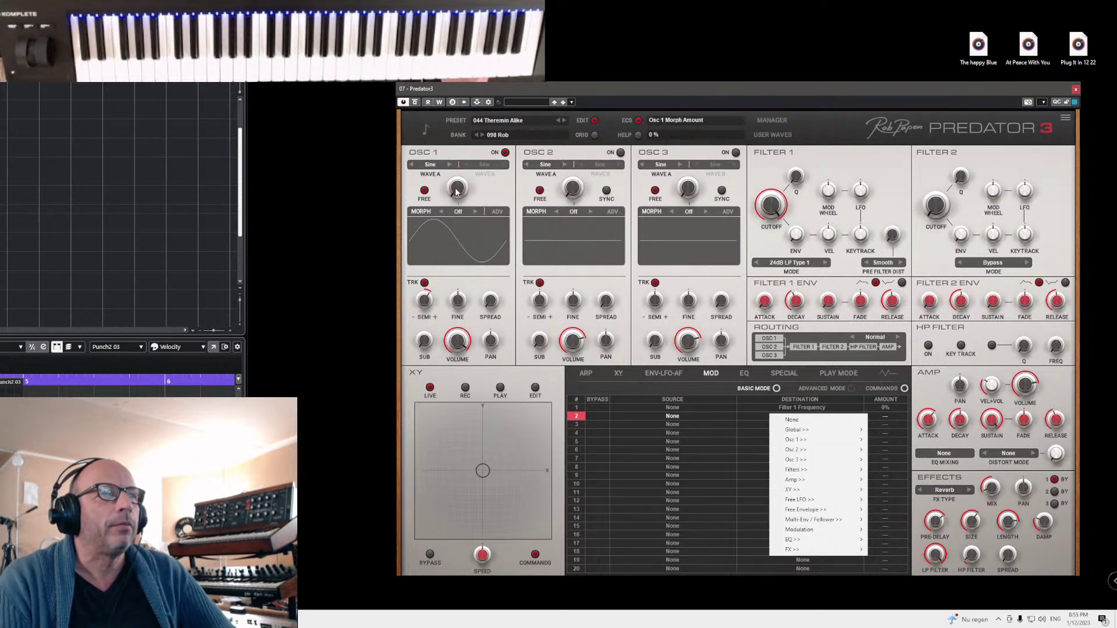
left_click(764, 417)
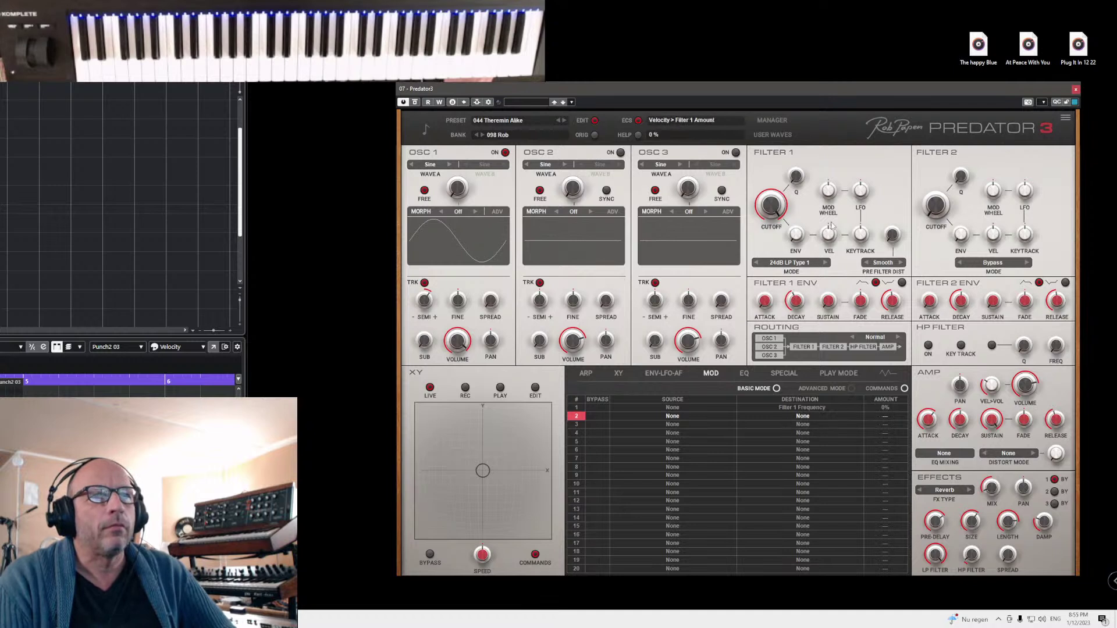
left_click(835, 419)
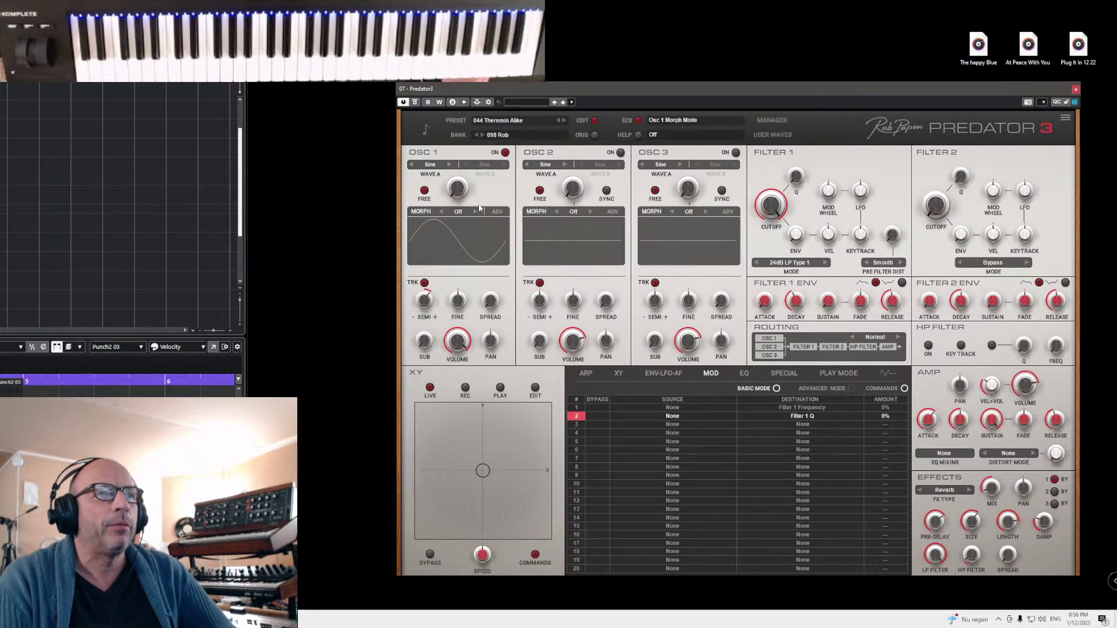
- Set the Osc 1 morph mode to Mix and assign Osc 1 Morph as the destination of modulation slot 3
left_click(458, 211)
left_click(460, 228)
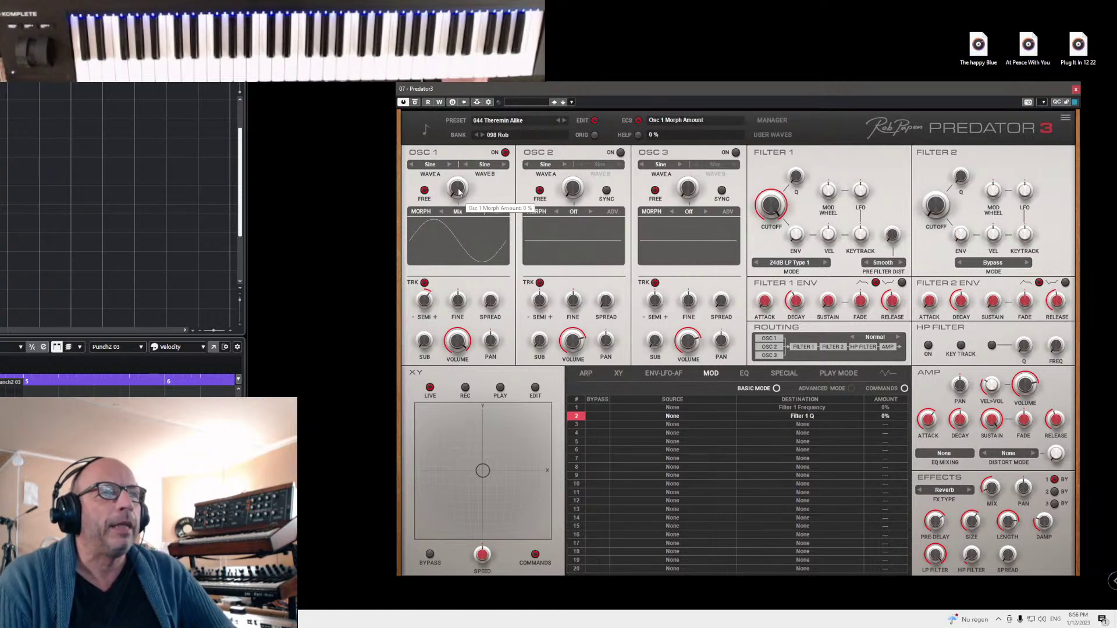
left_click(801, 425)
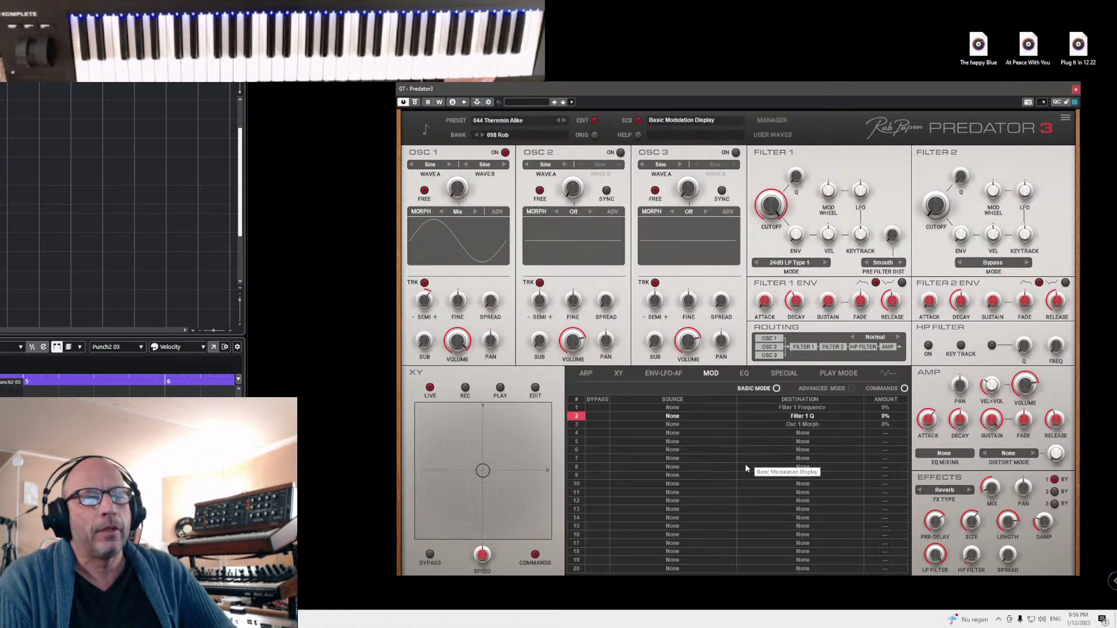
left_click(785, 472)
- Raise the Osc 1 morph amount, review the available morph modes and choose Mix
left_click_drag(458, 189, 458, 177)
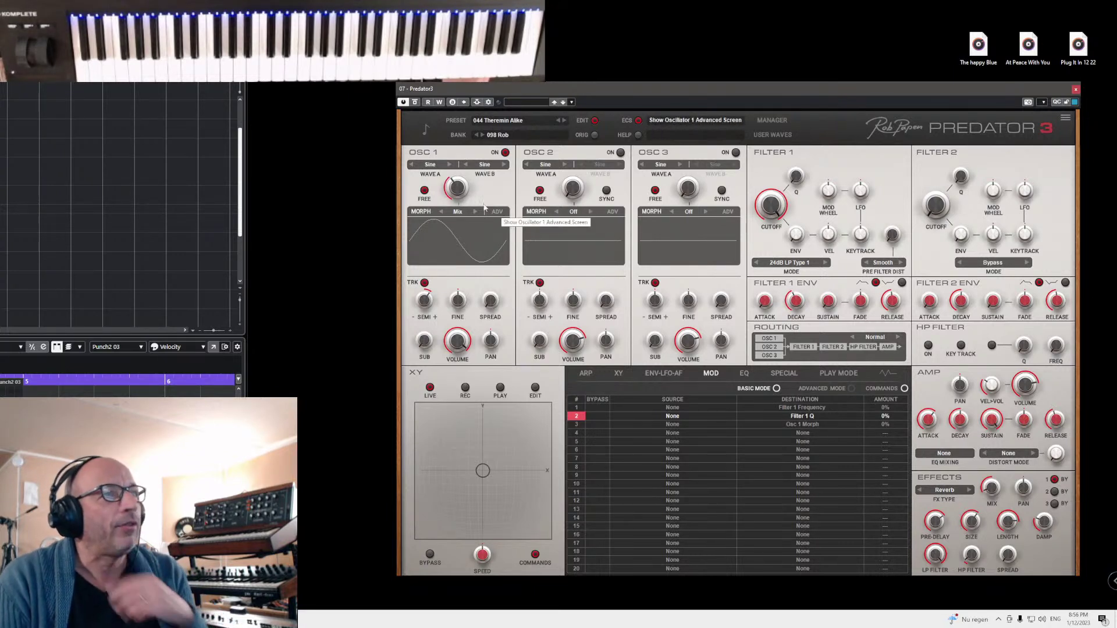
left_click(458, 212)
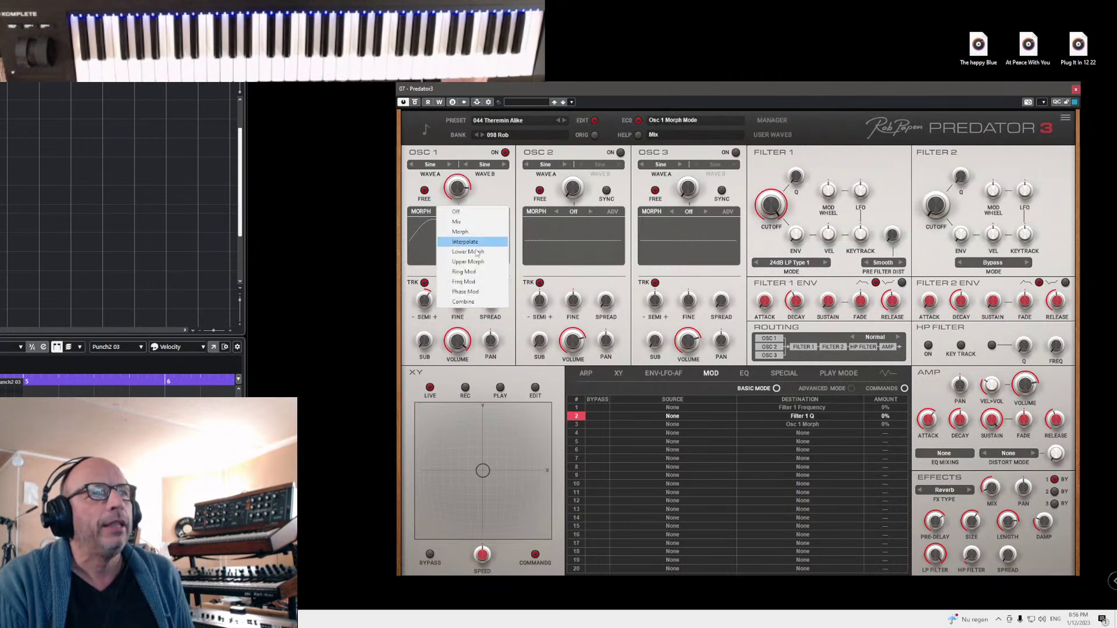
left_click(483, 222)
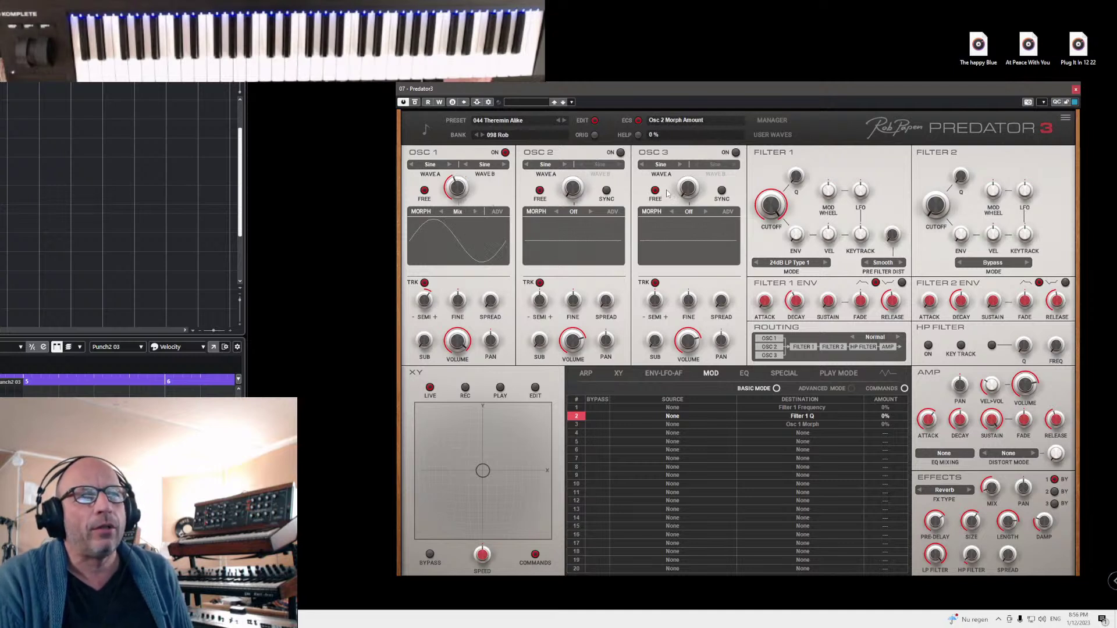
- Show the advanced Osc 3 controls and assign Osc 3 Sym as the destination of modulation slot 4
left_click(728, 211)
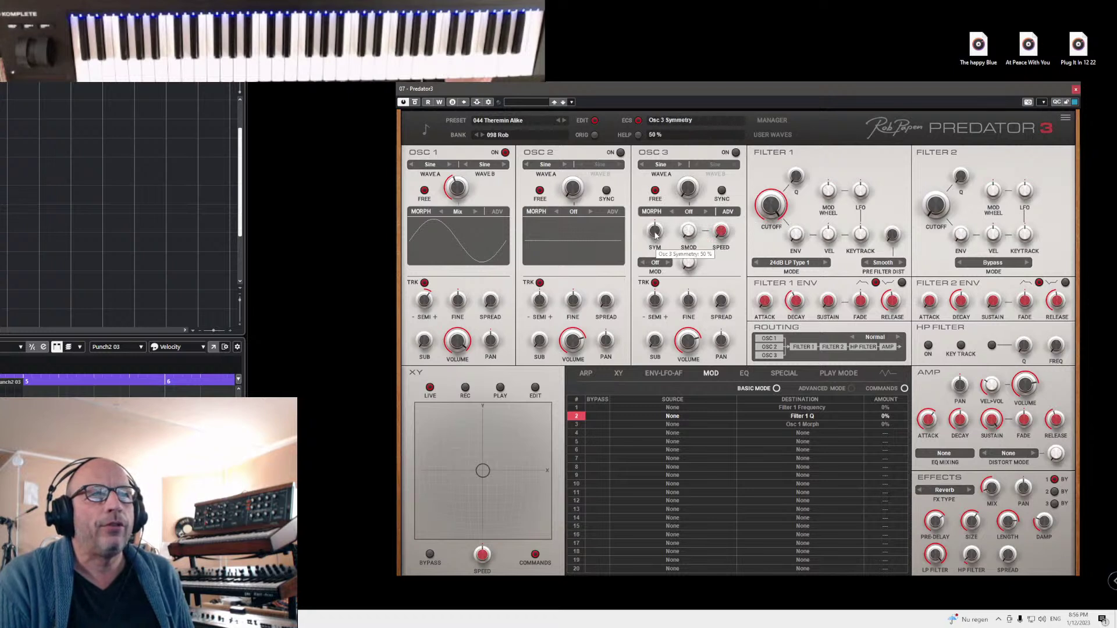
left_click_drag(655, 231, 802, 433)
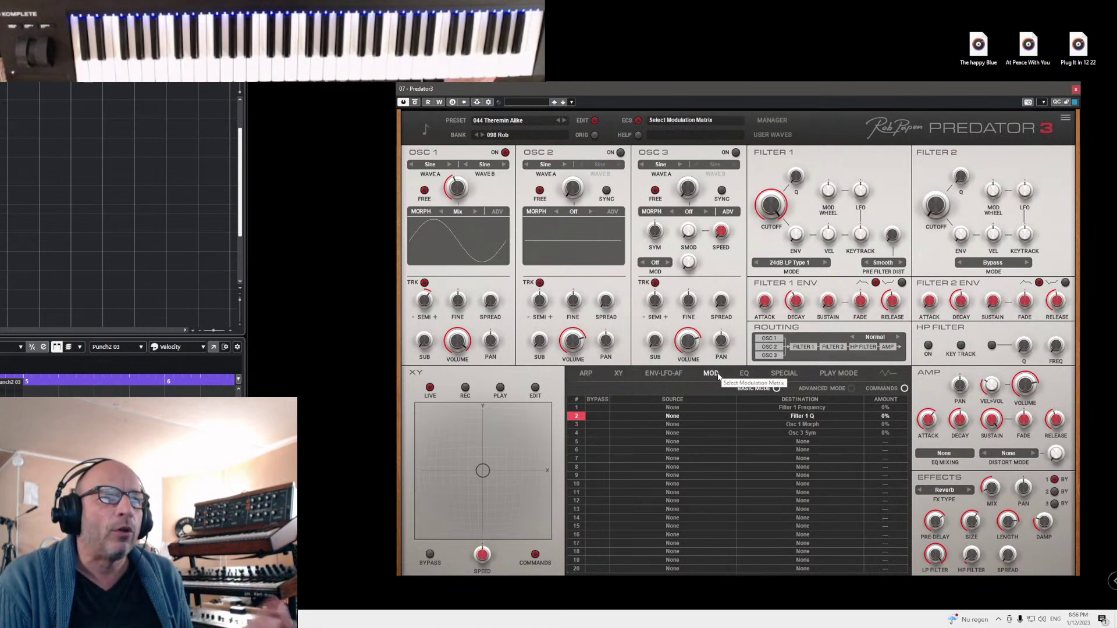
- Assign Osc 1 Morph to X Mod 2 and Filter 1 Frequency to Y Mod 2 in the XY modulation settings
left_click(620, 374)
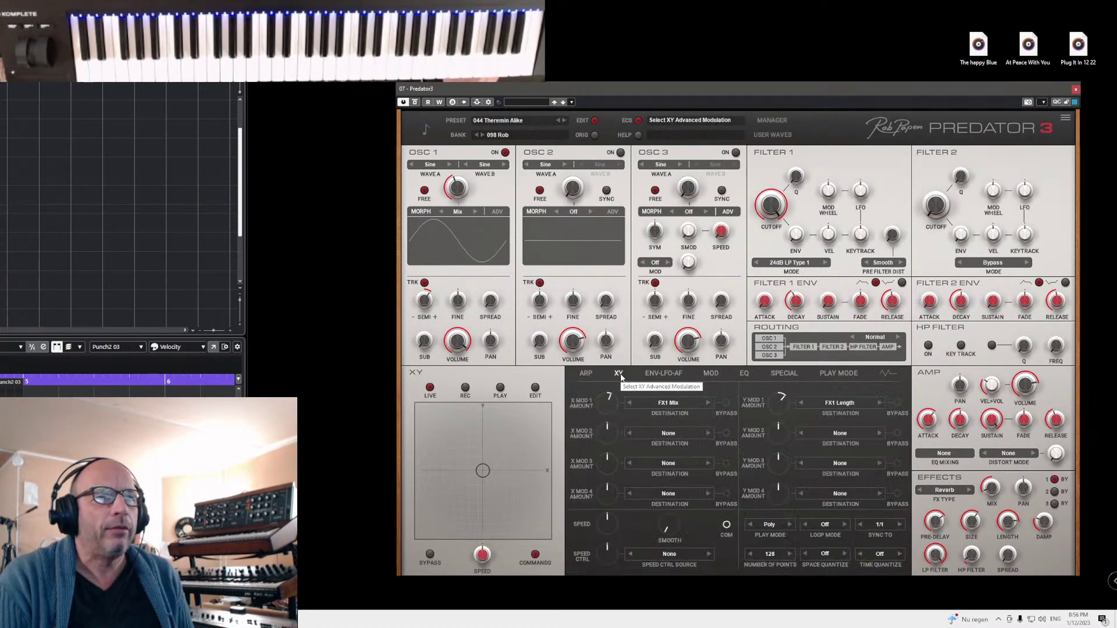
left_click_drag(454, 194, 525, 254)
left_click(682, 437)
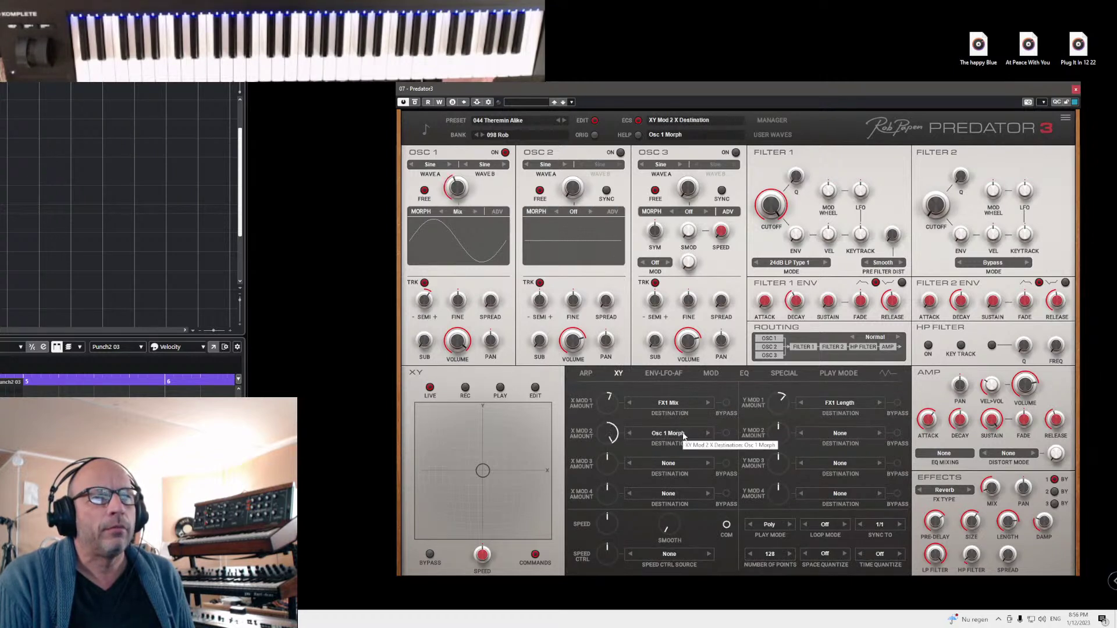
left_click_drag(829, 235, 828, 279)
double_click(828, 235)
left_click_drag(767, 209, 841, 435)
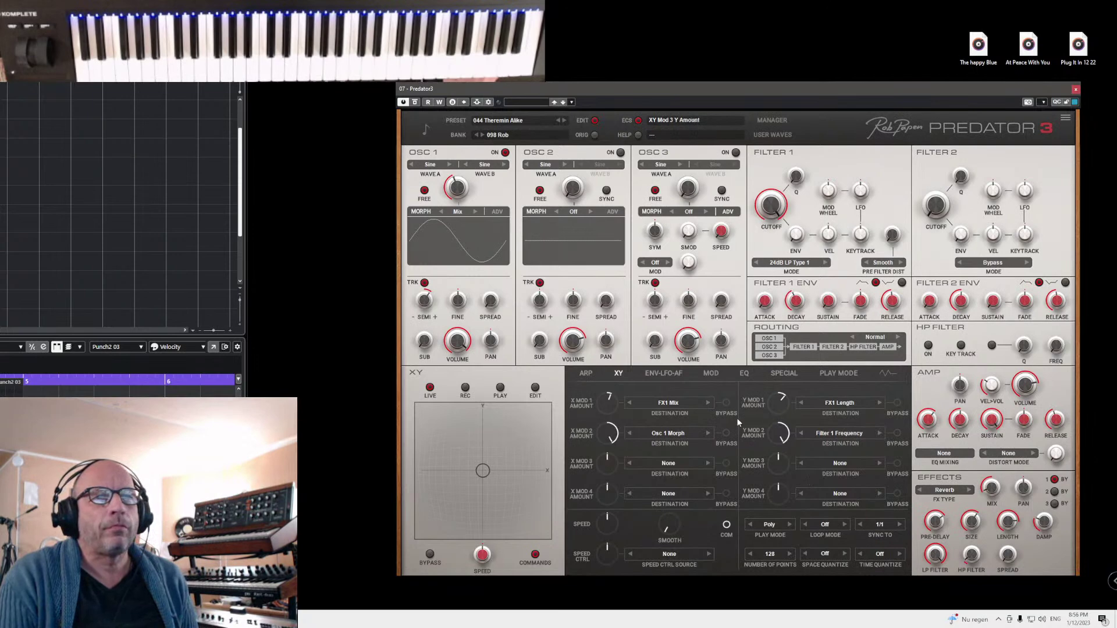
- Review the modulation matrix and XY assignments, and close the Predator 3 window
left_click(713, 373)
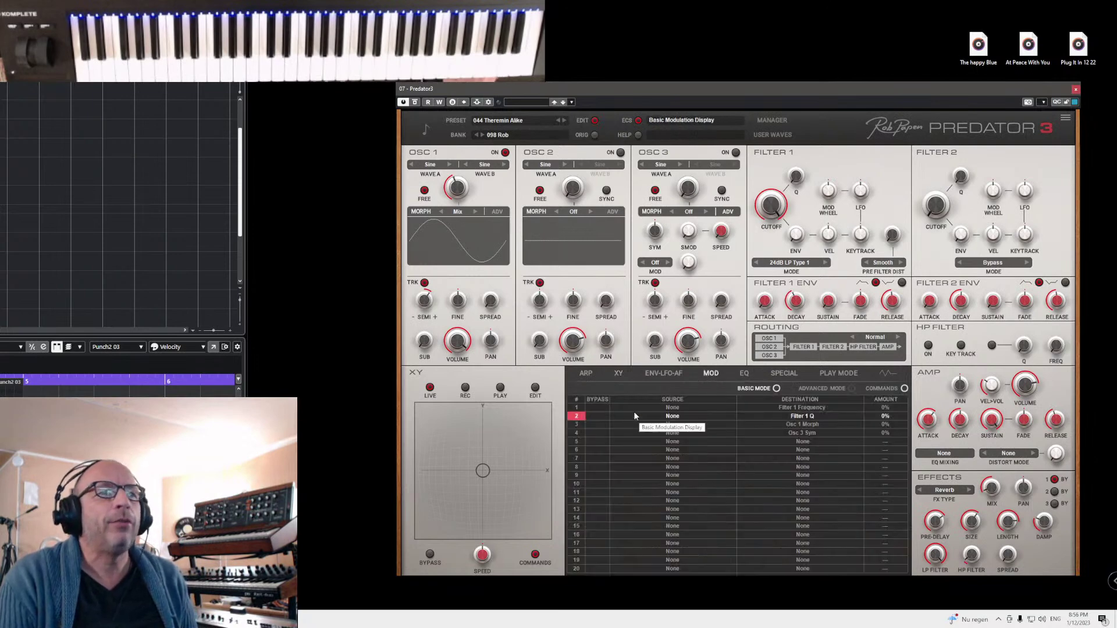
left_click(618, 373)
left_click(710, 374)
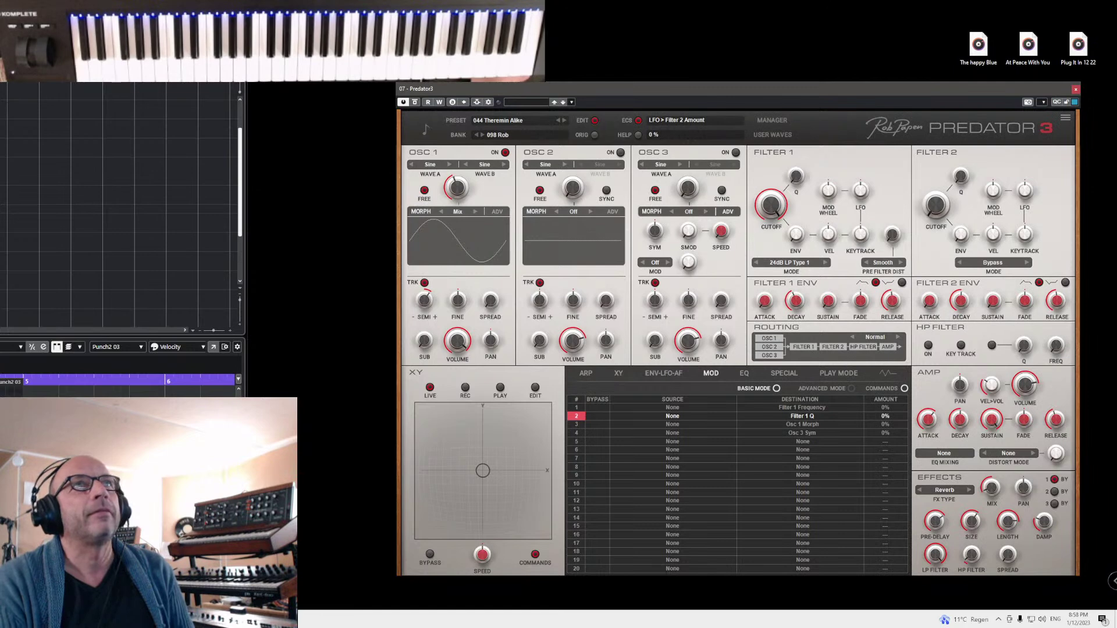
left_click(1075, 90)
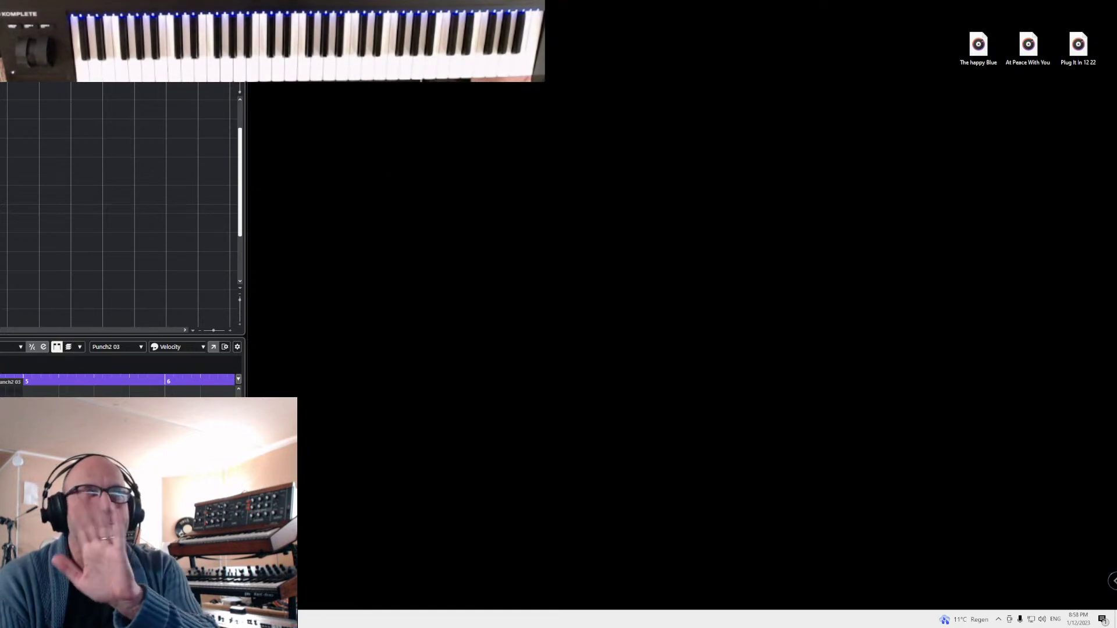